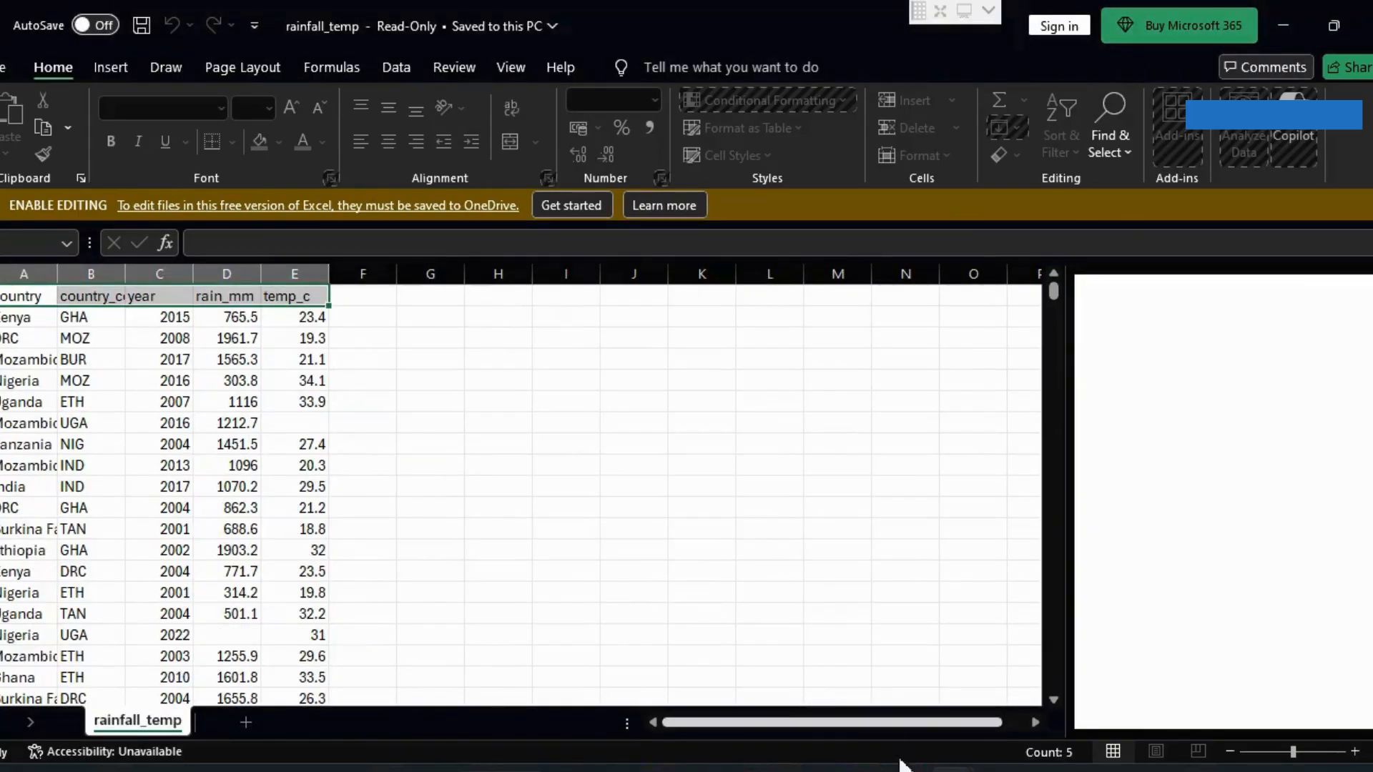
Step: Switch to the Azure portal and open the rawdata container in the Malaria_data resource group's storage account
{"action": "left_click", "coordinate": [922, 771]}
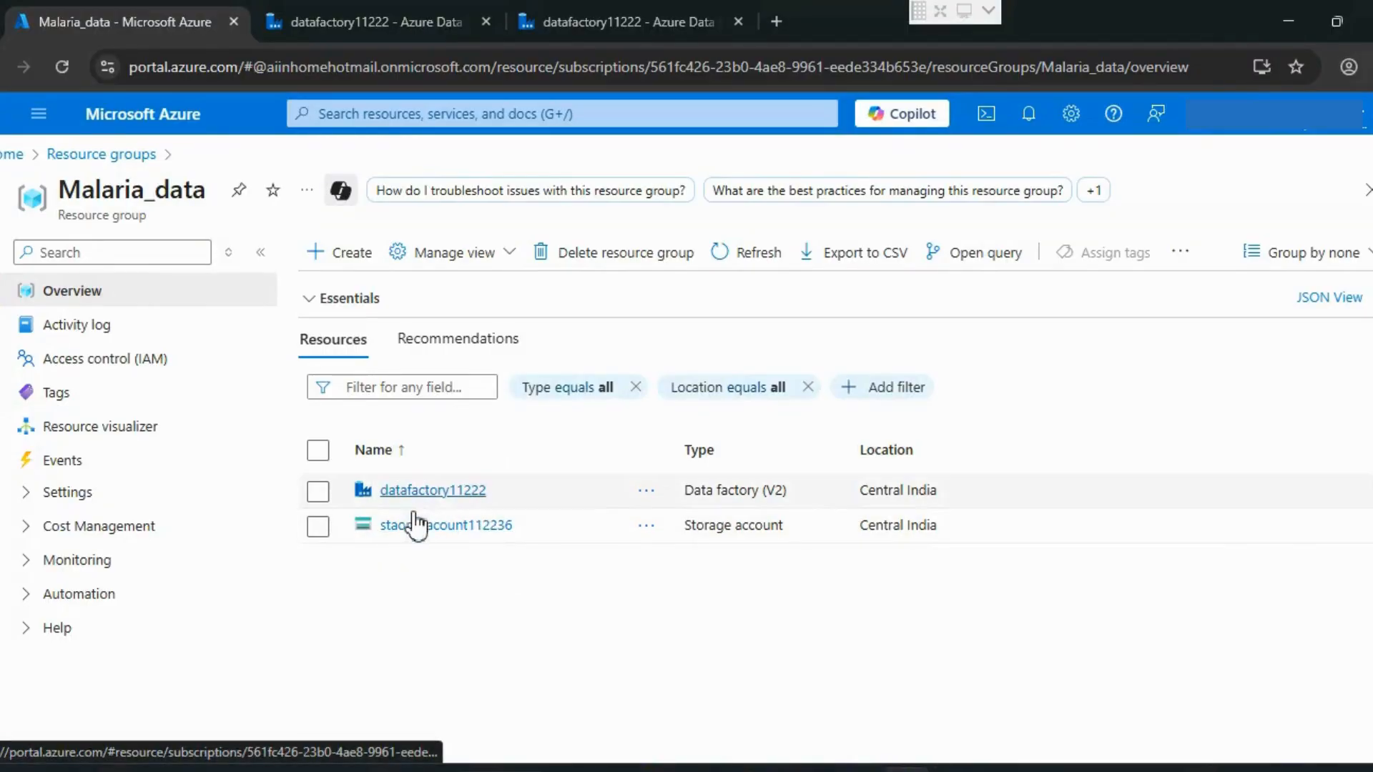
{"action": "left_click", "coordinate": [415, 528]}
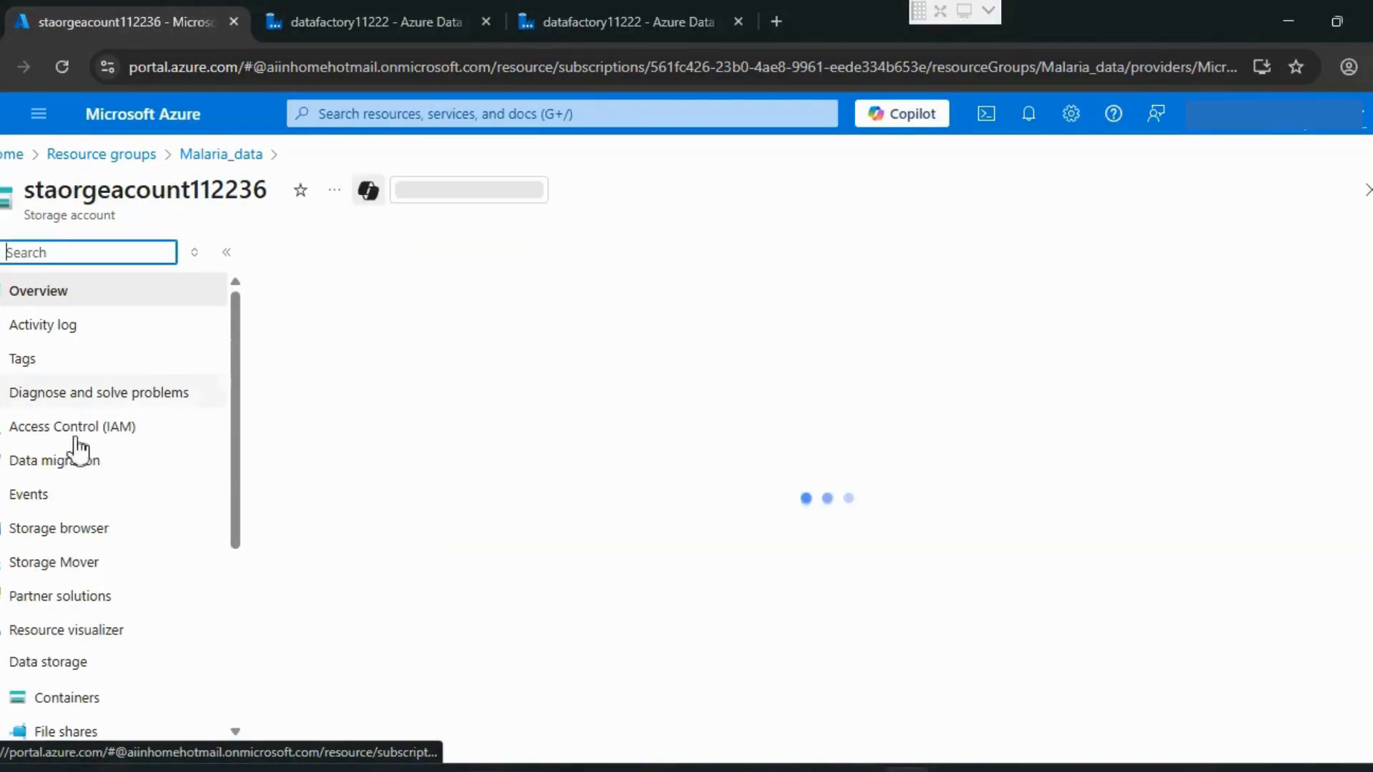
{"action": "left_click", "coordinate": [58, 701]}
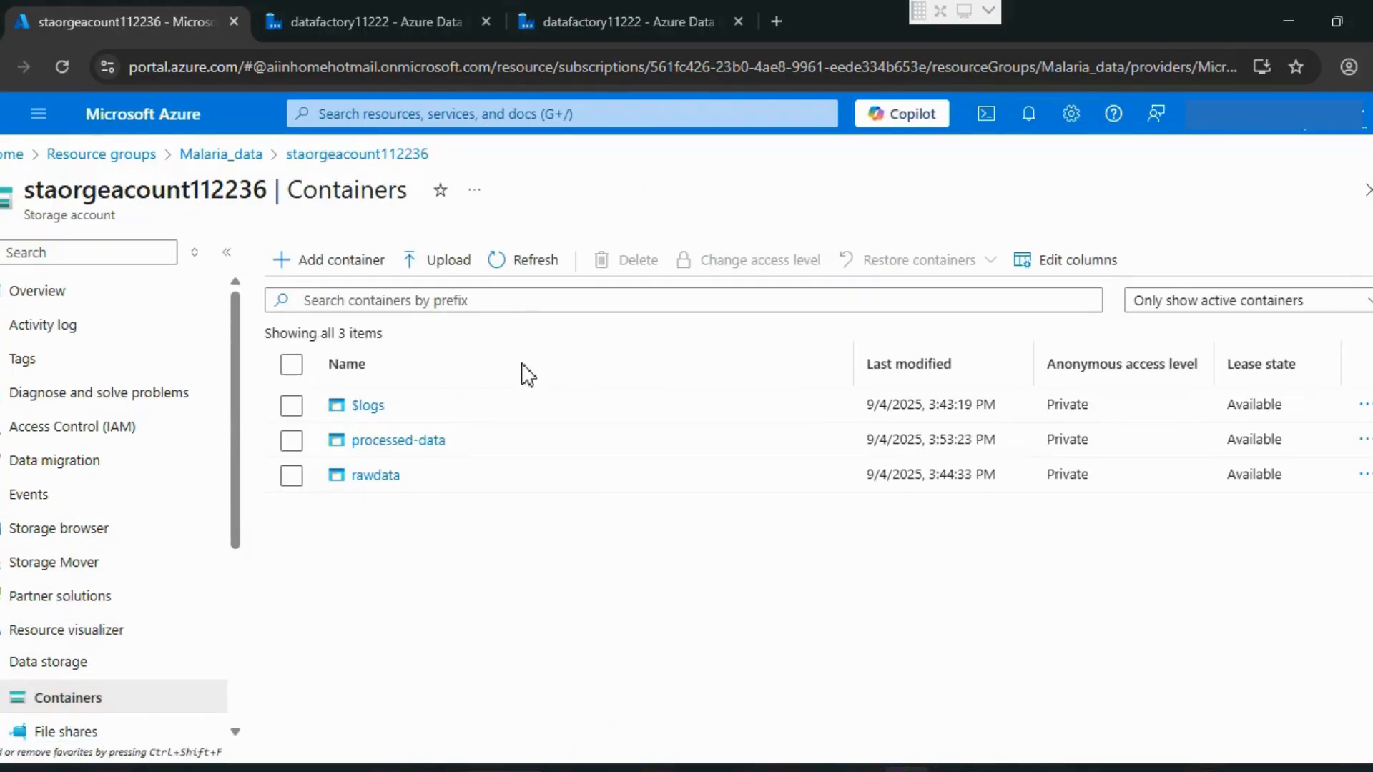
{"action": "left_click", "coordinate": [373, 477]}
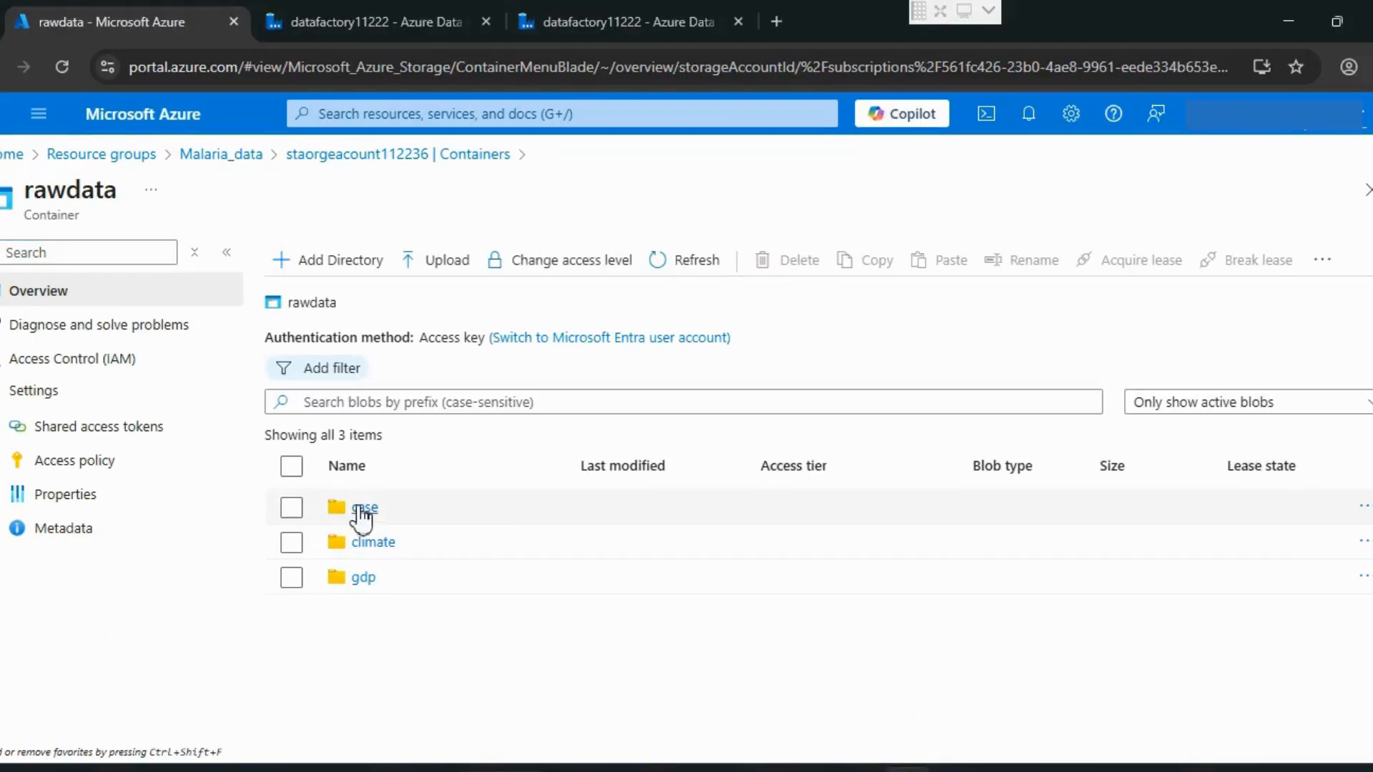
Step: Switch to the Azure Data Factory page and examine the storage account connection settings of the AzureBlobStorage1 linked service
{"action": "left_click", "coordinate": [401, 28]}
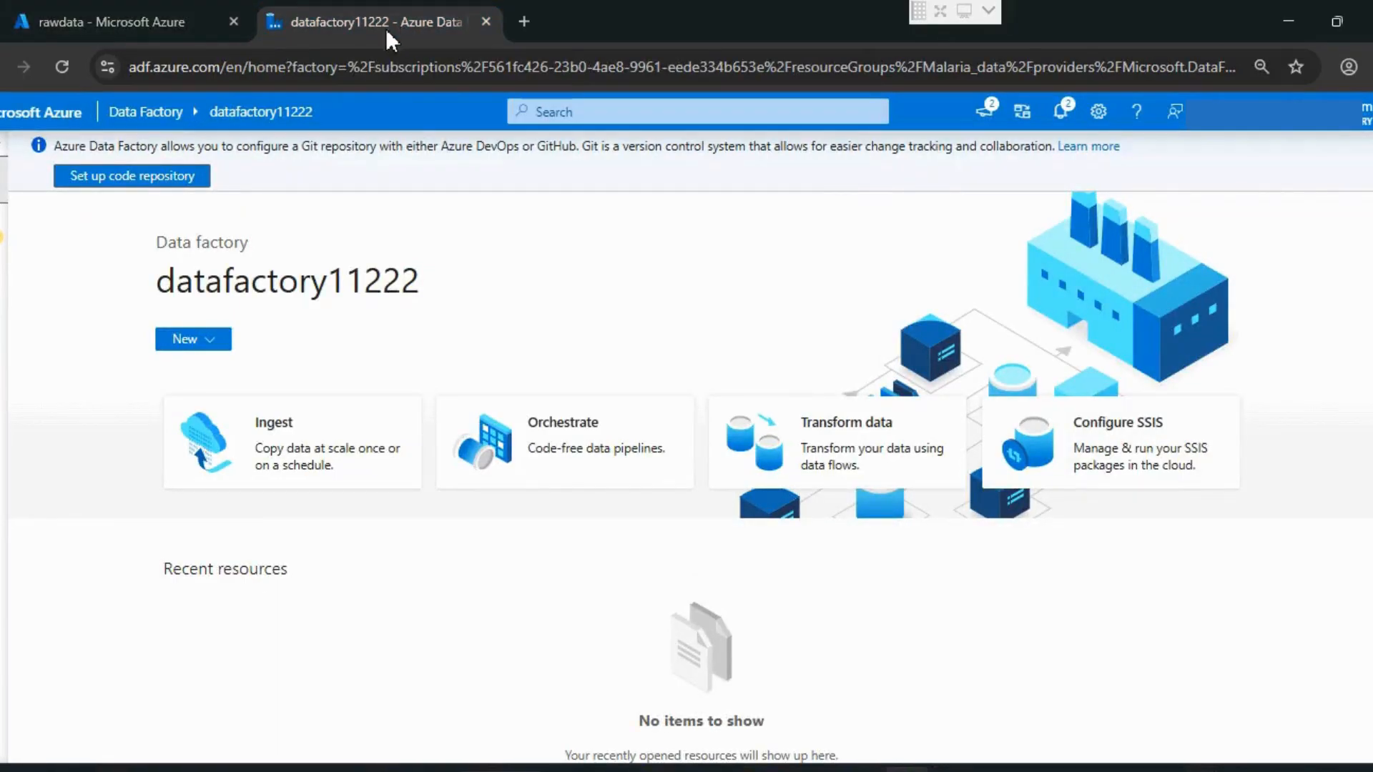
{"action": "left_click", "coordinate": [4, 368]}
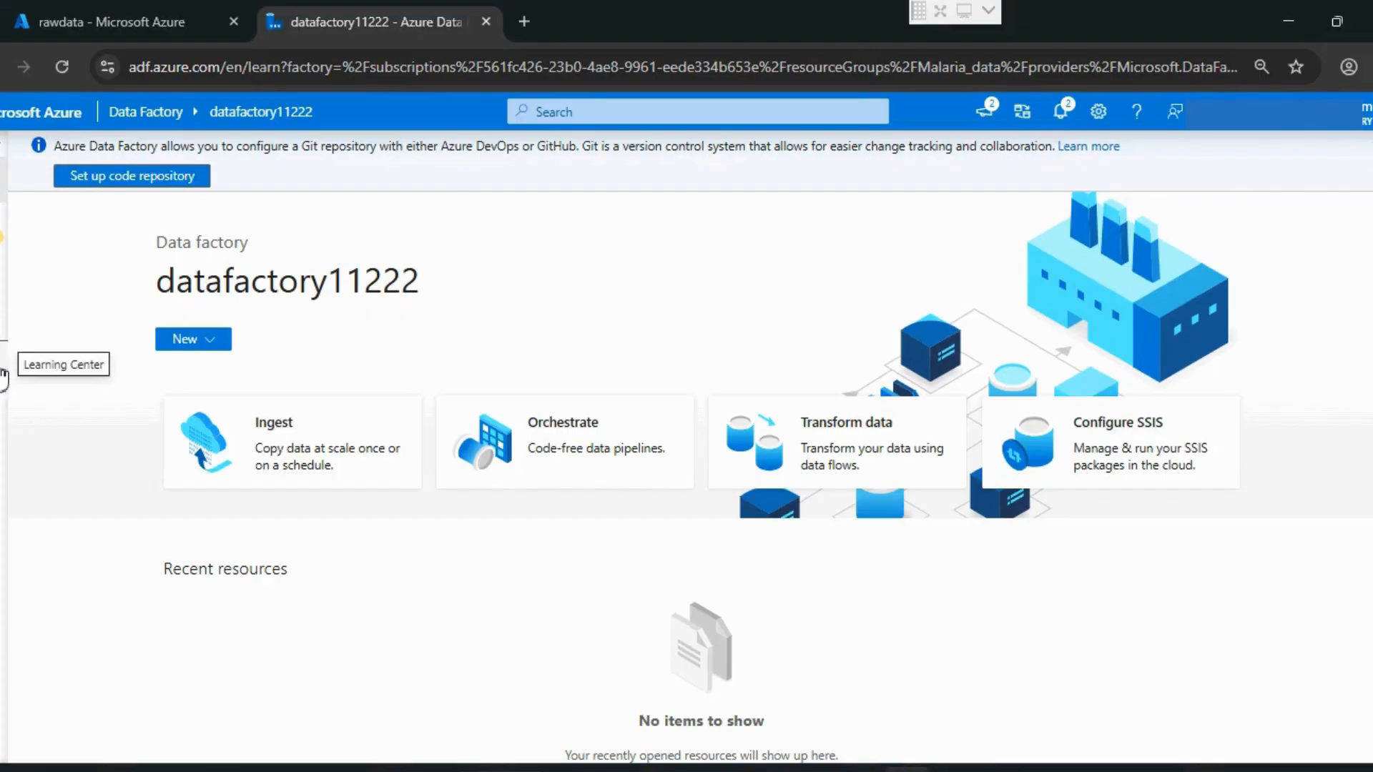
{"action": "left_click", "coordinate": [2, 349]}
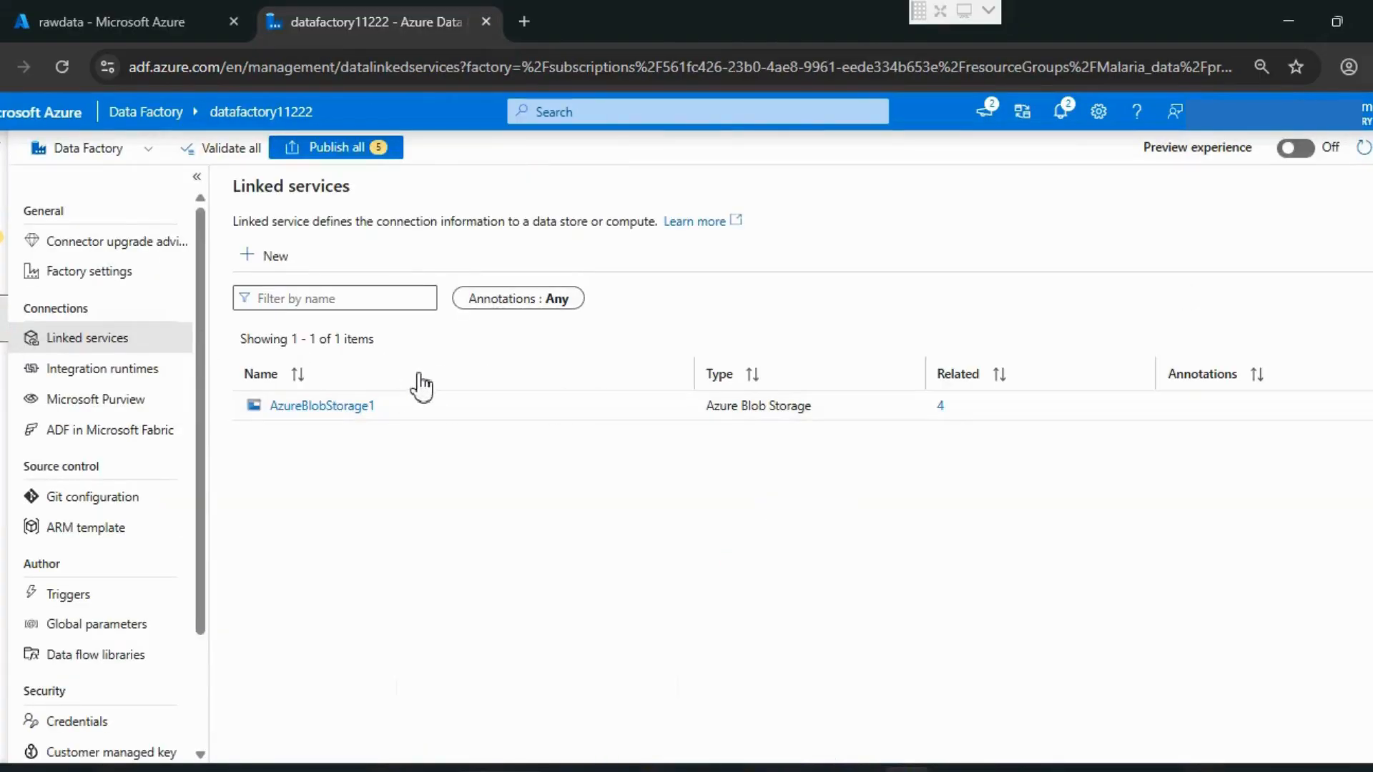
{"action": "left_click", "coordinate": [321, 406]}
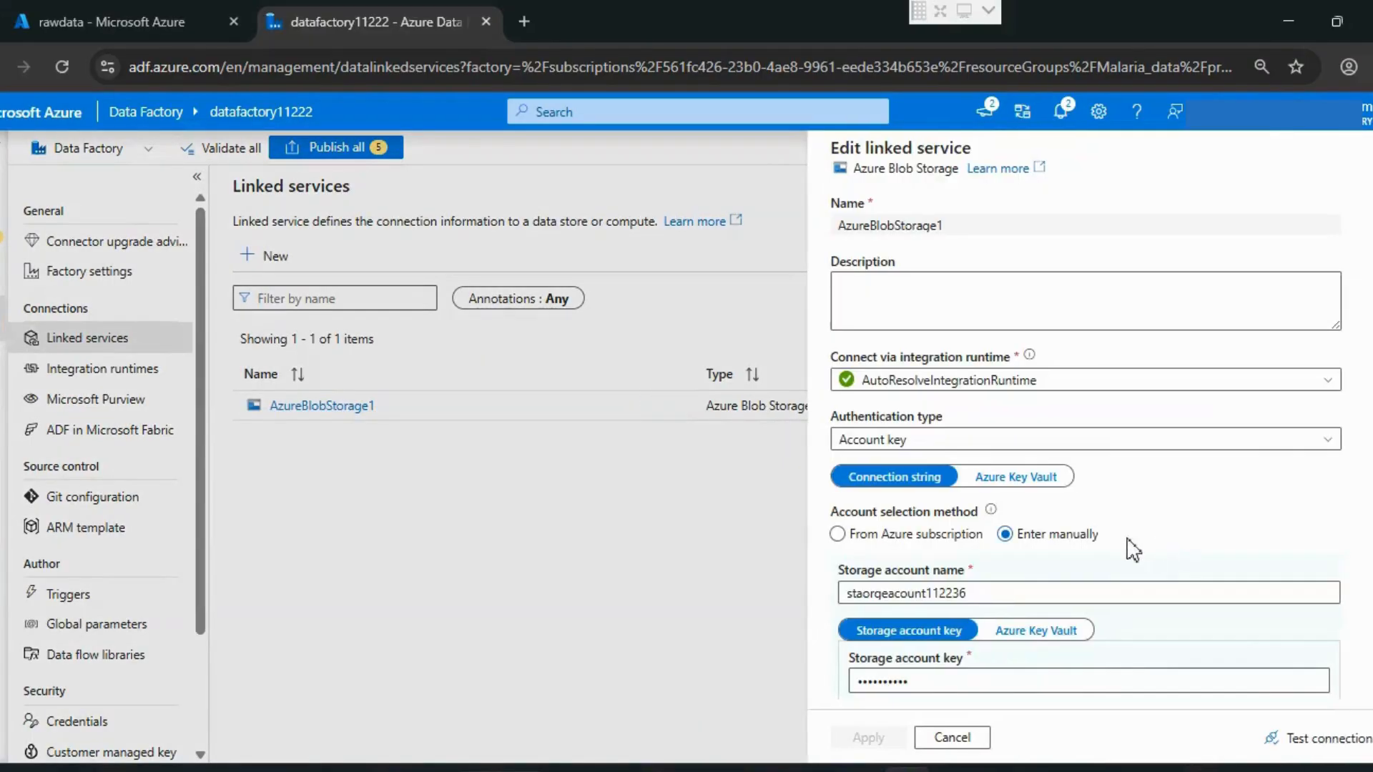
{"action": "left_click_drag", "start_coordinate": [967, 593], "coordinate": [836, 633]}
{"action": "scroll", "coordinate": [1018, 617], "scroll_direction": "down", "scroll_amount": 3}
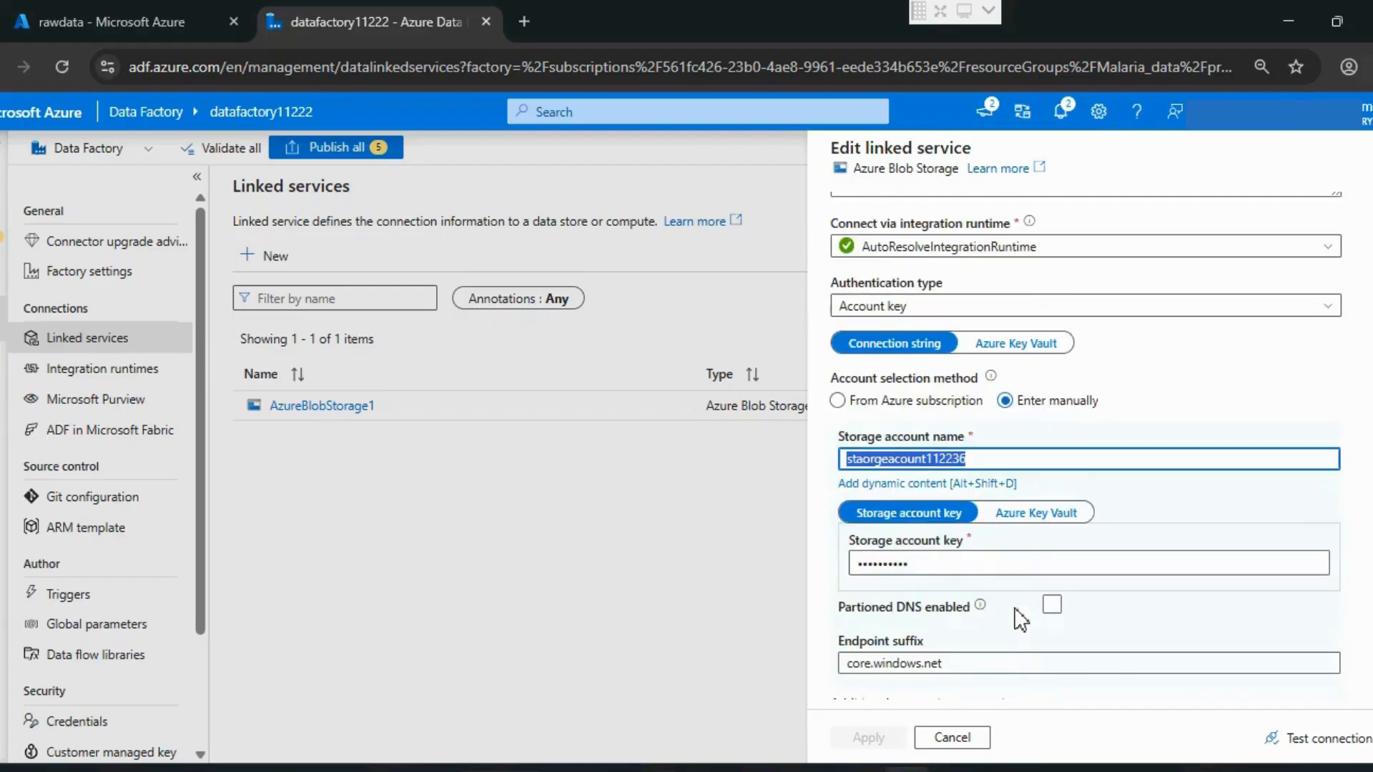
{"action": "left_click", "coordinate": [953, 740]}
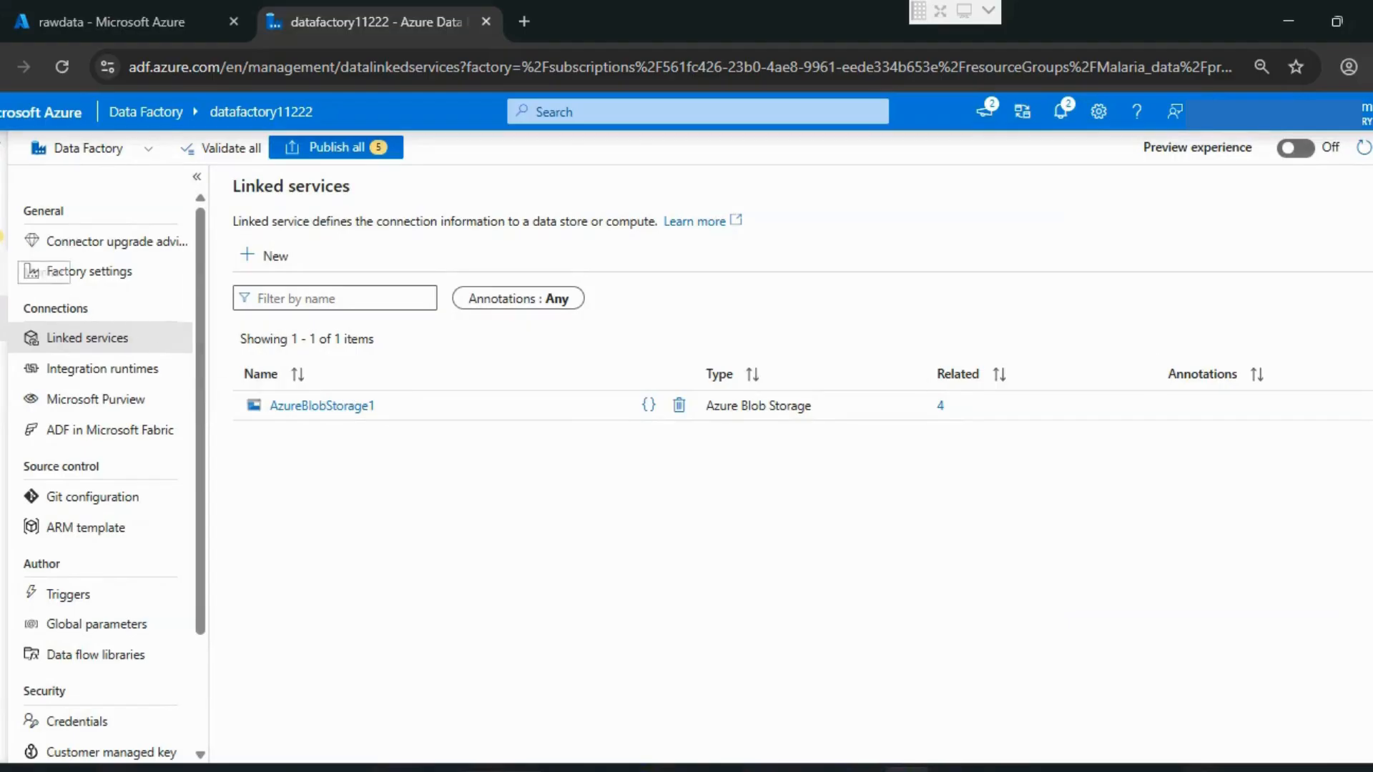
Step: Go to the authoring workspace and examine the file paths of the cases, climate, gdp and cleaned_data datasets
{"action": "left_click", "coordinate": [3, 230]}
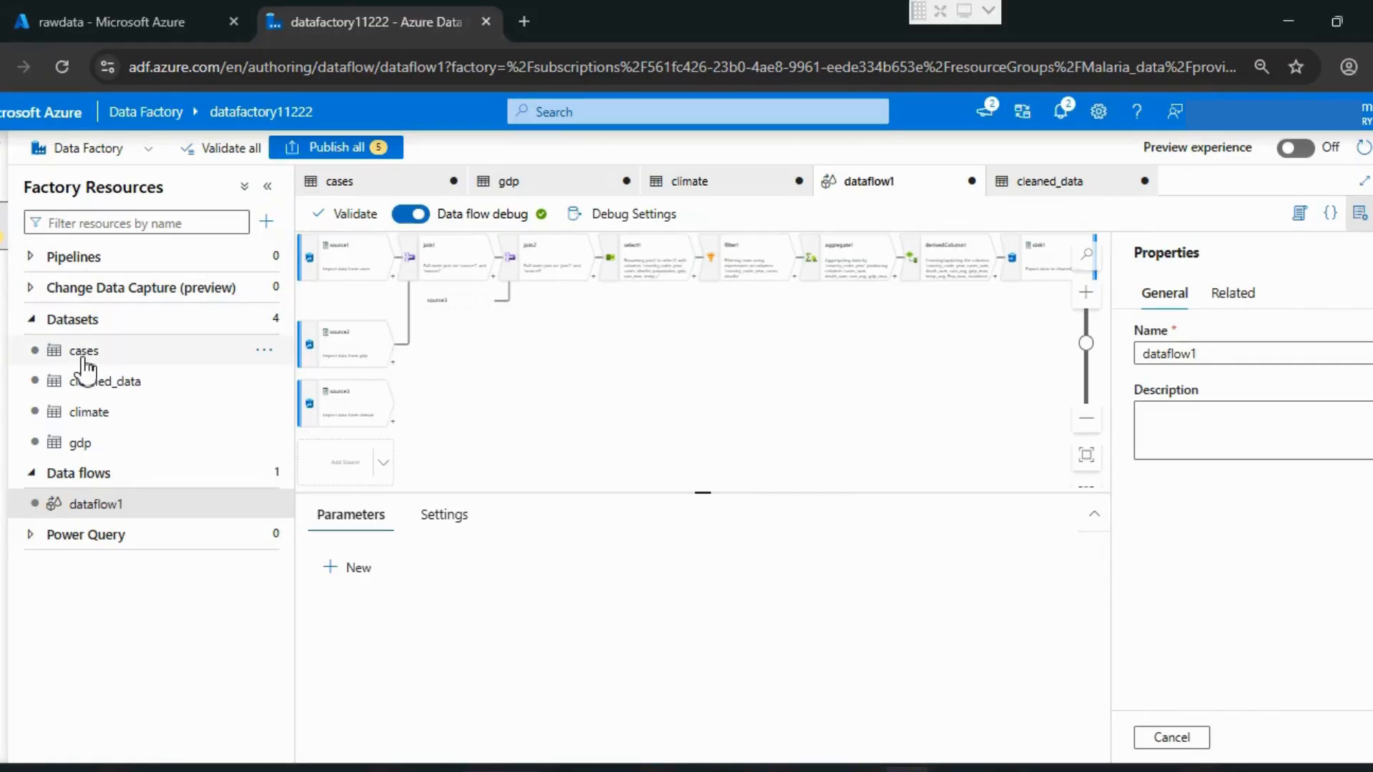
{"action": "left_click", "coordinate": [68, 257]}
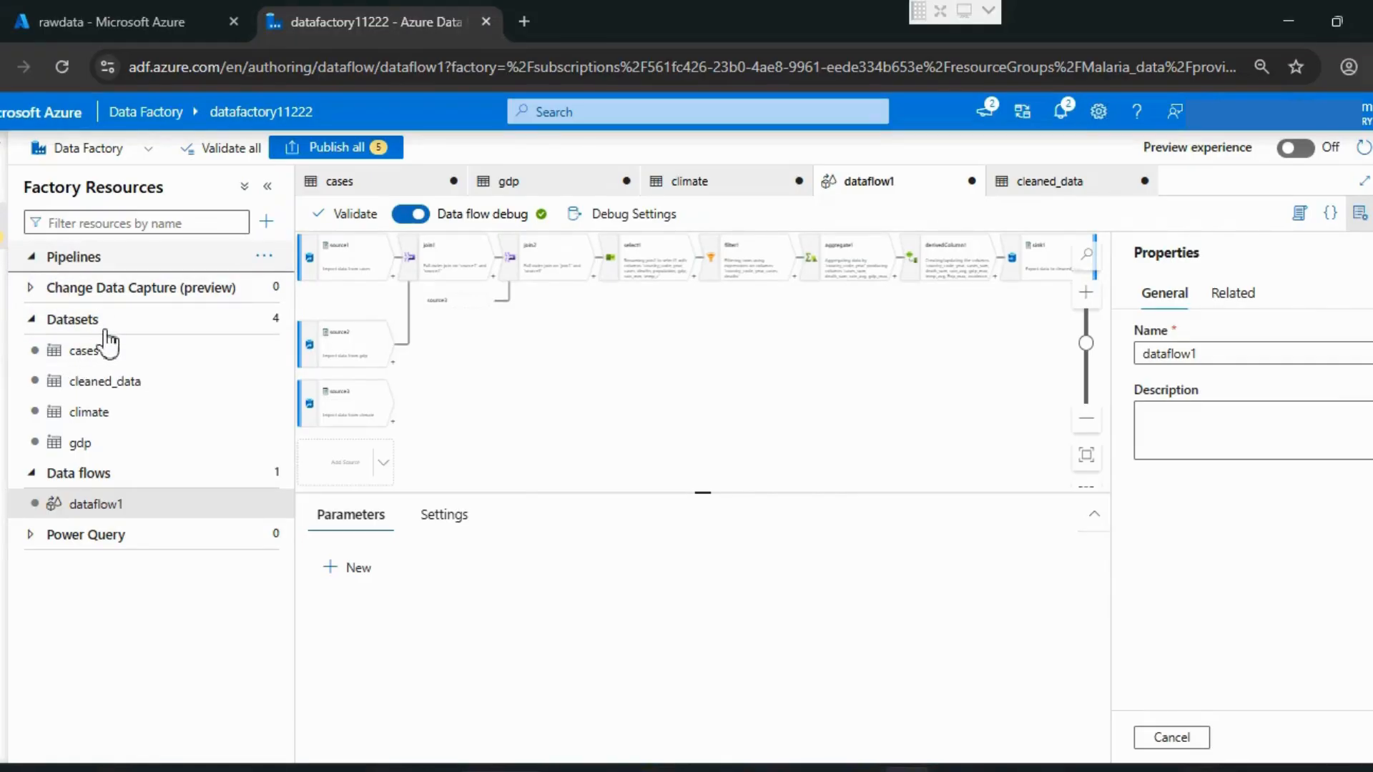
{"action": "left_click", "coordinate": [64, 257]}
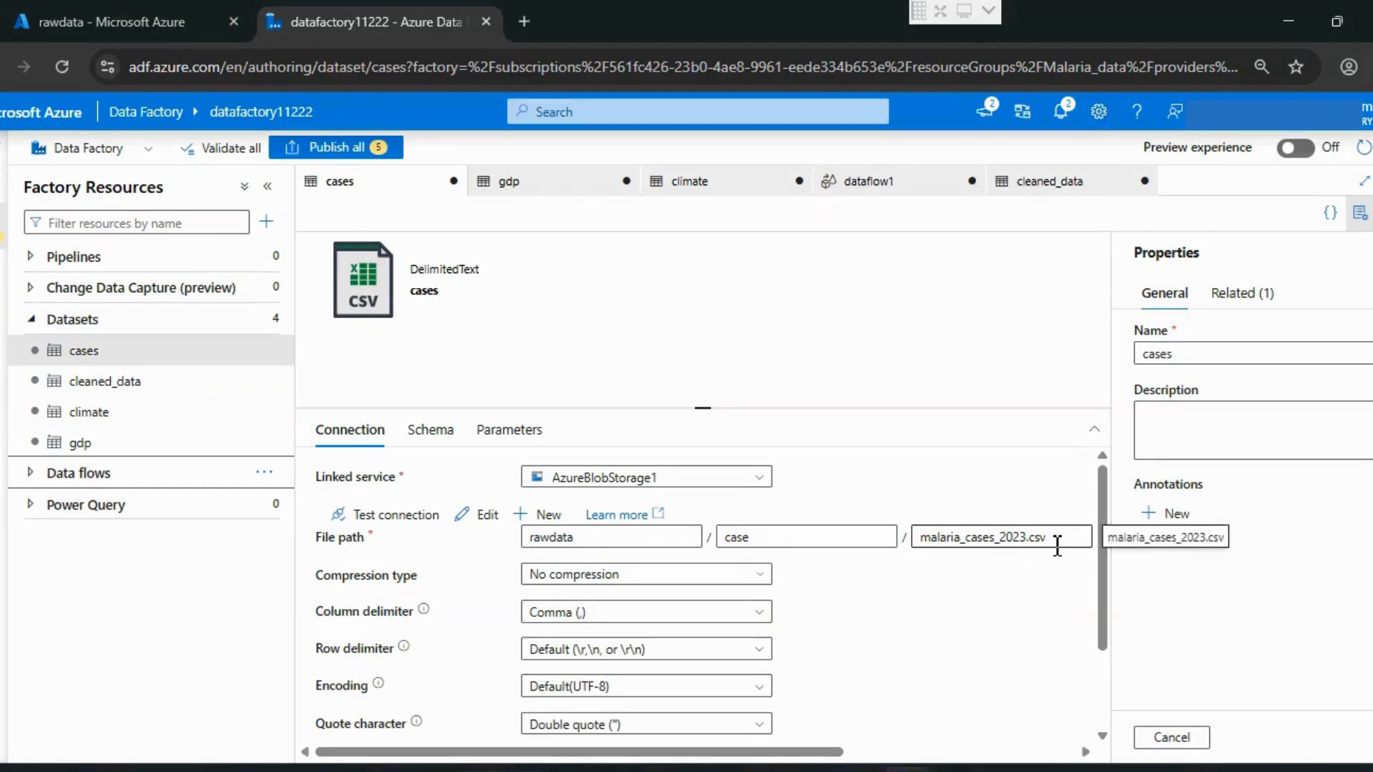
{"action": "left_click_drag", "start_coordinate": [1059, 546], "coordinate": [887, 549]}
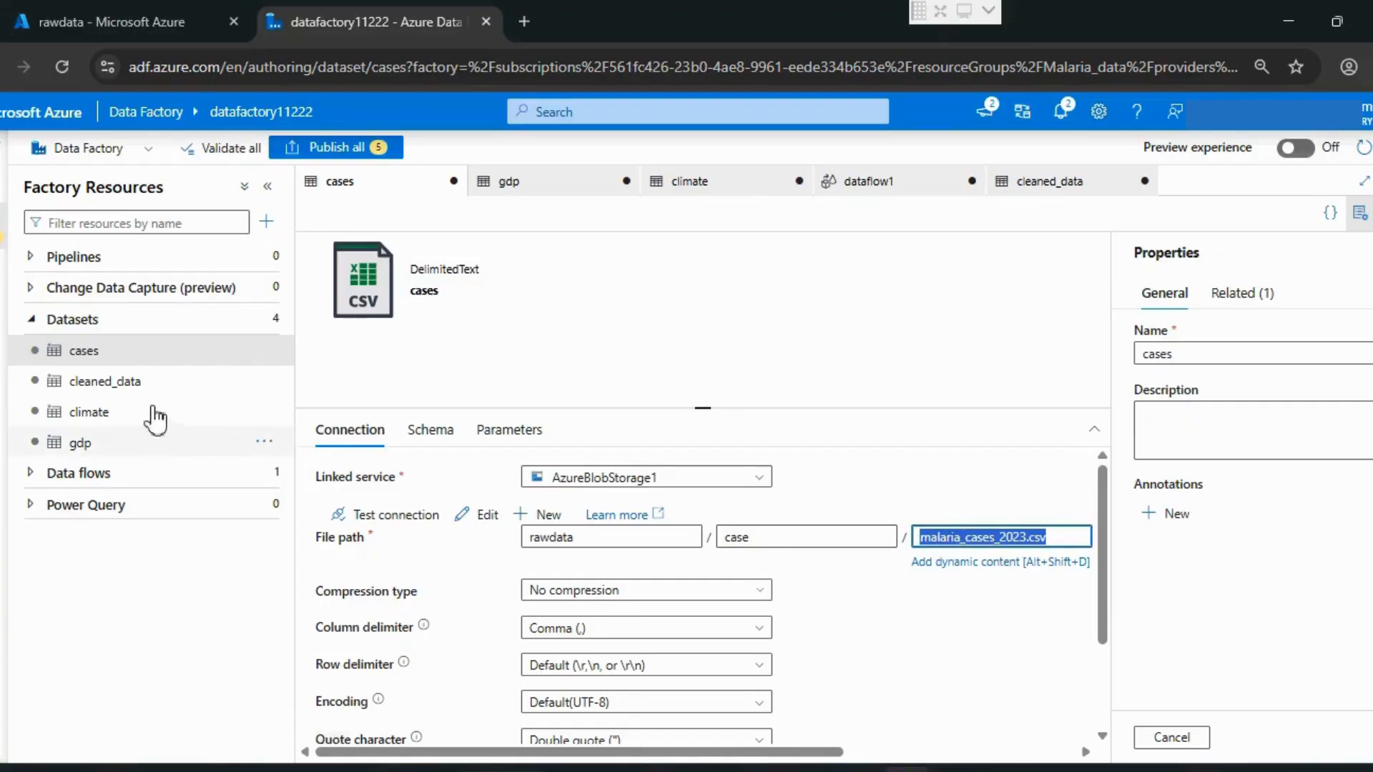
{"action": "left_click", "coordinate": [107, 419]}
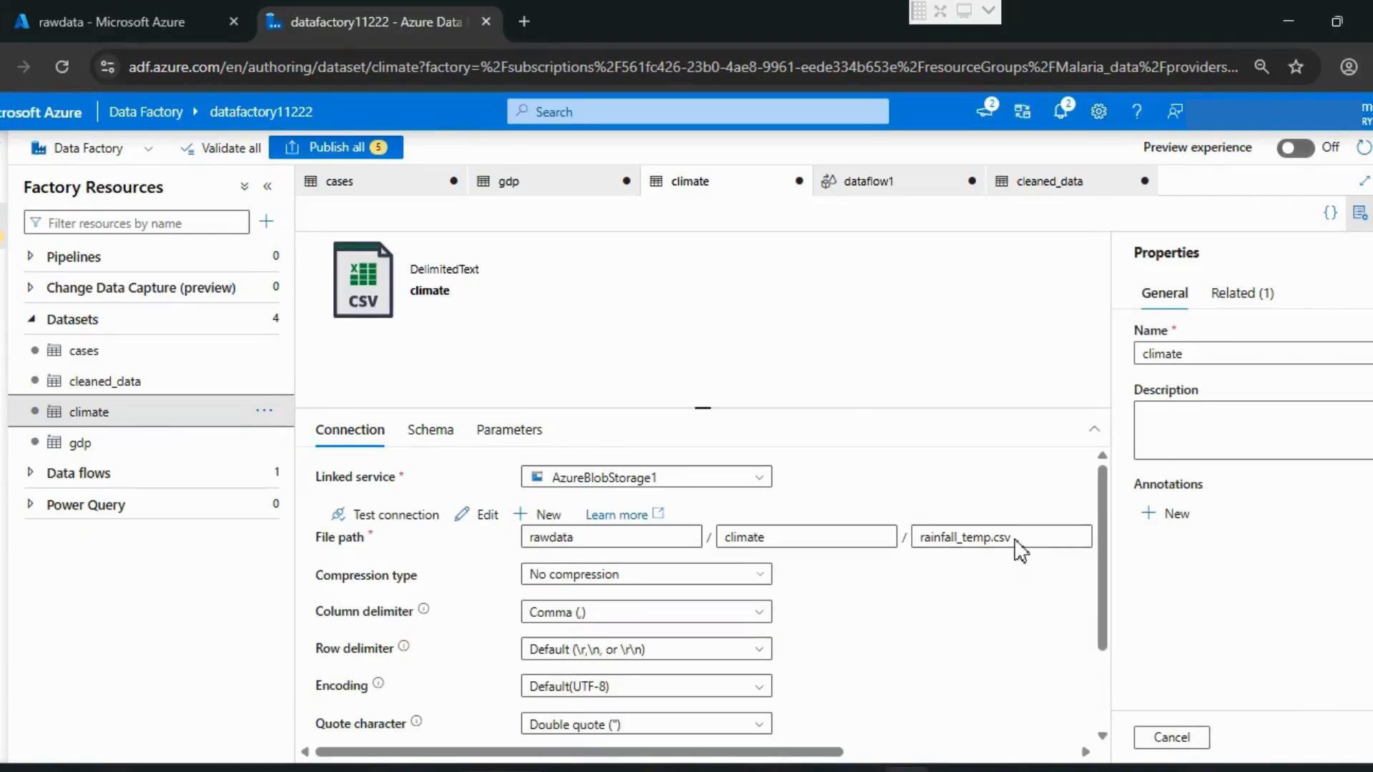
{"action": "left_click_drag", "start_coordinate": [1020, 544], "coordinate": [915, 543]}
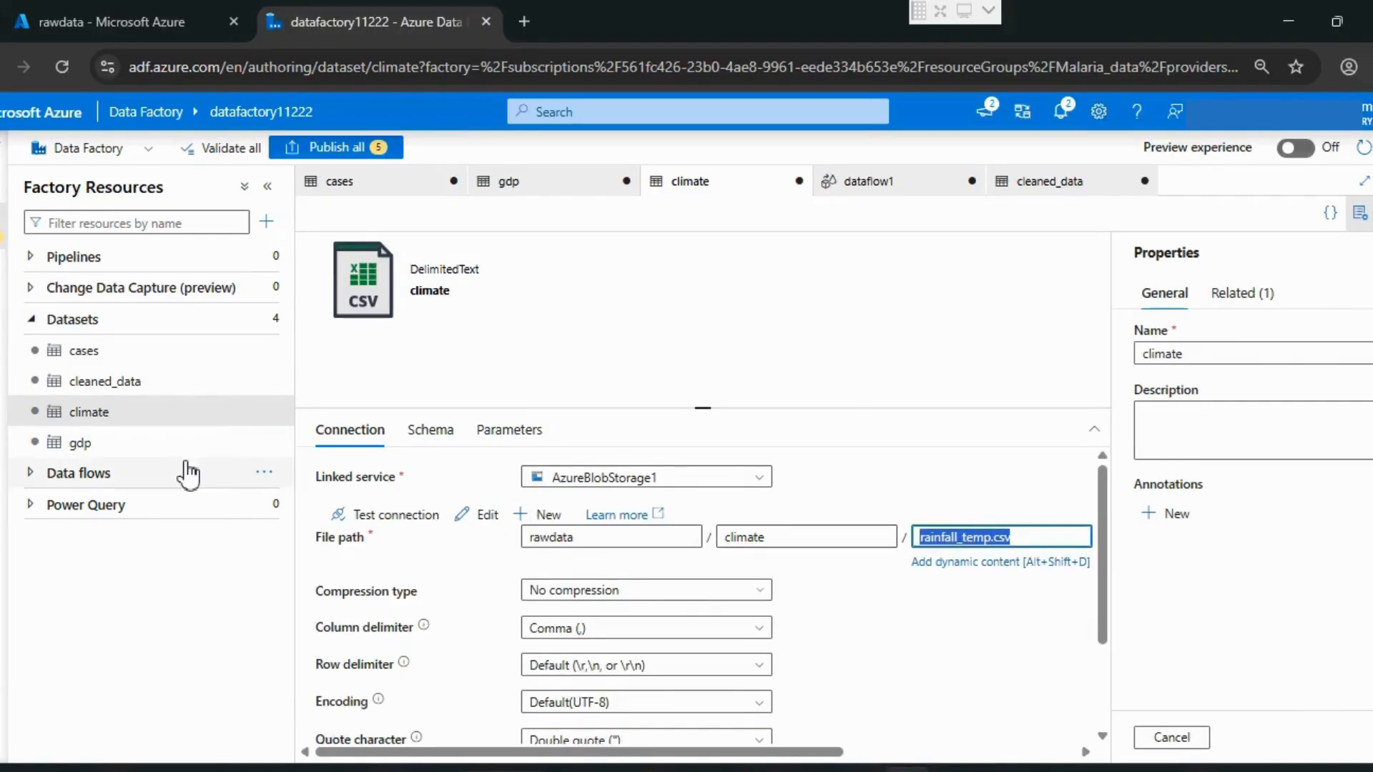
{"action": "left_click", "coordinate": [131, 446]}
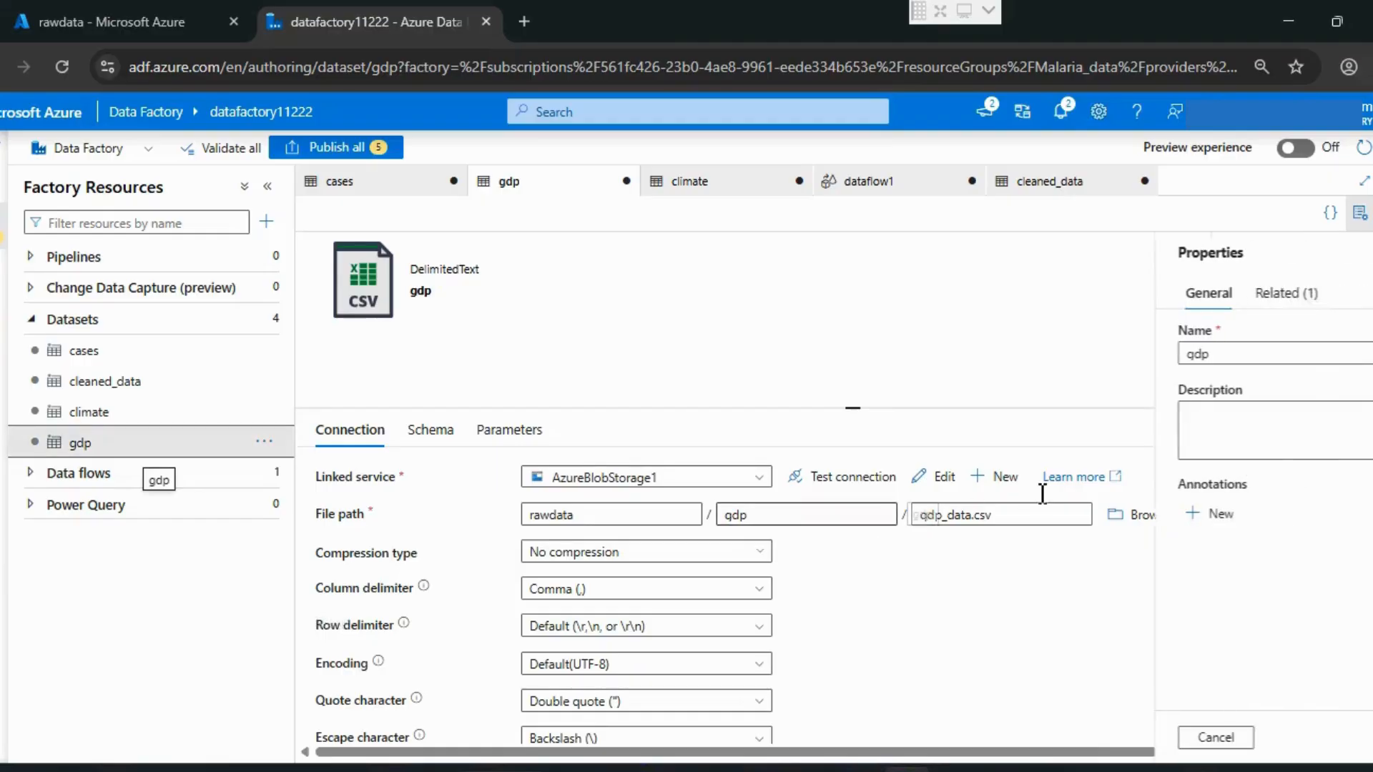
{"action": "left_click_drag", "start_coordinate": [1001, 538], "coordinate": [865, 551]}
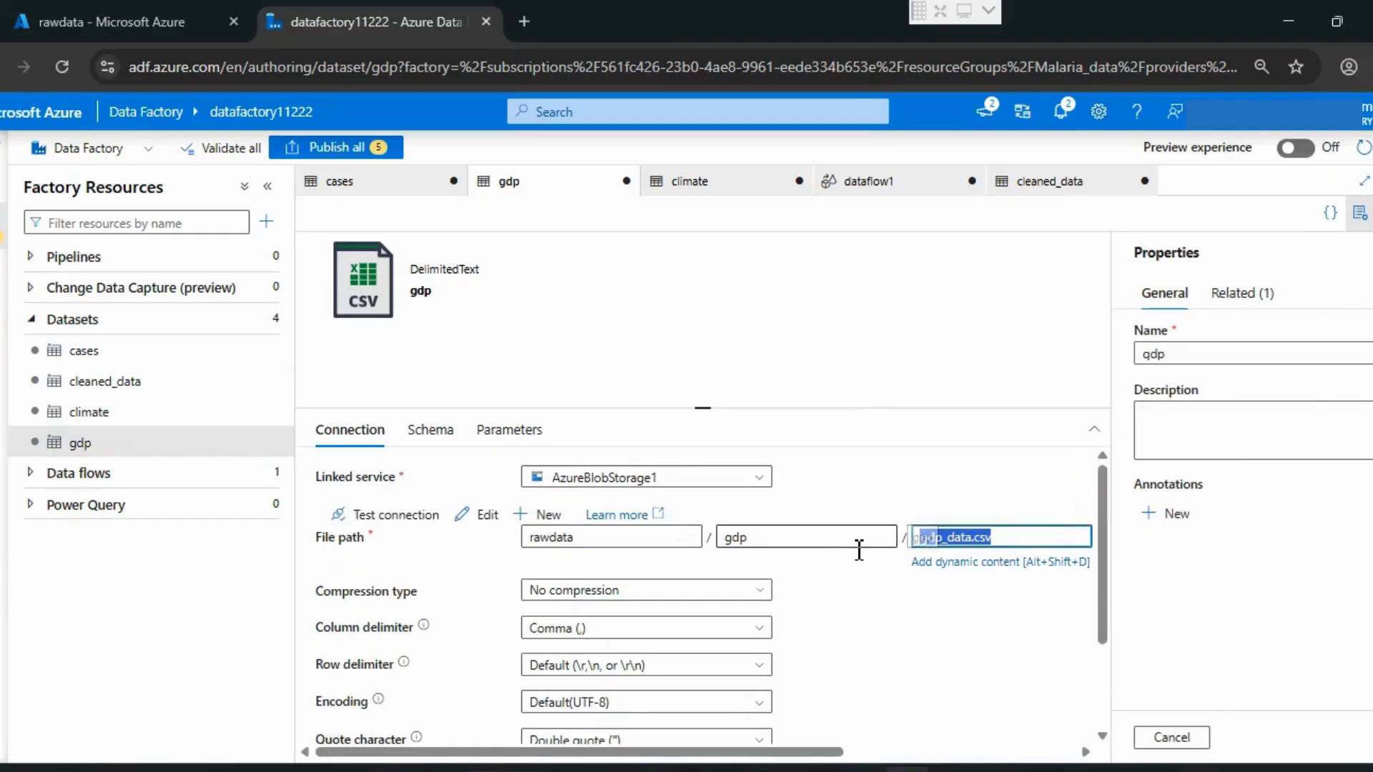
{"action": "left_click", "coordinate": [129, 385]}
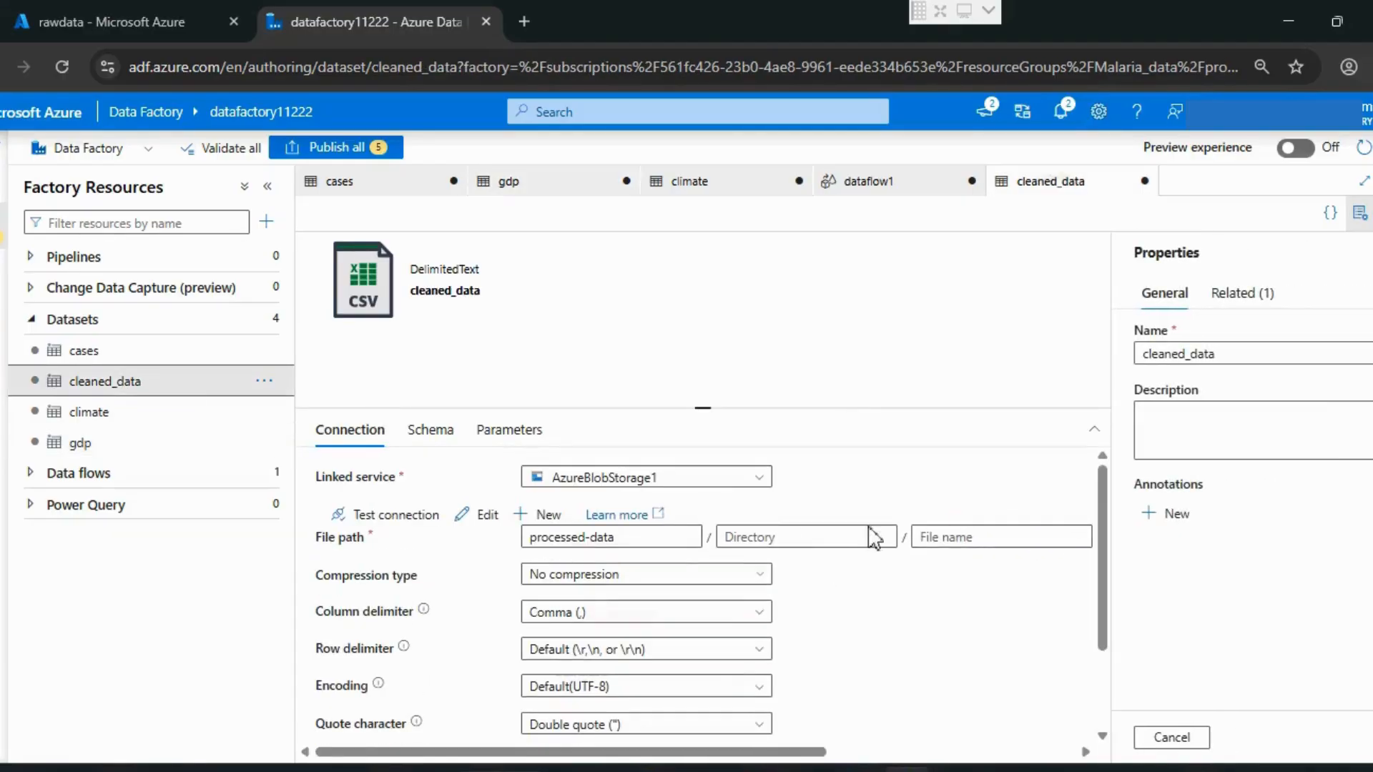
{"action": "left_click", "coordinate": [622, 538]}
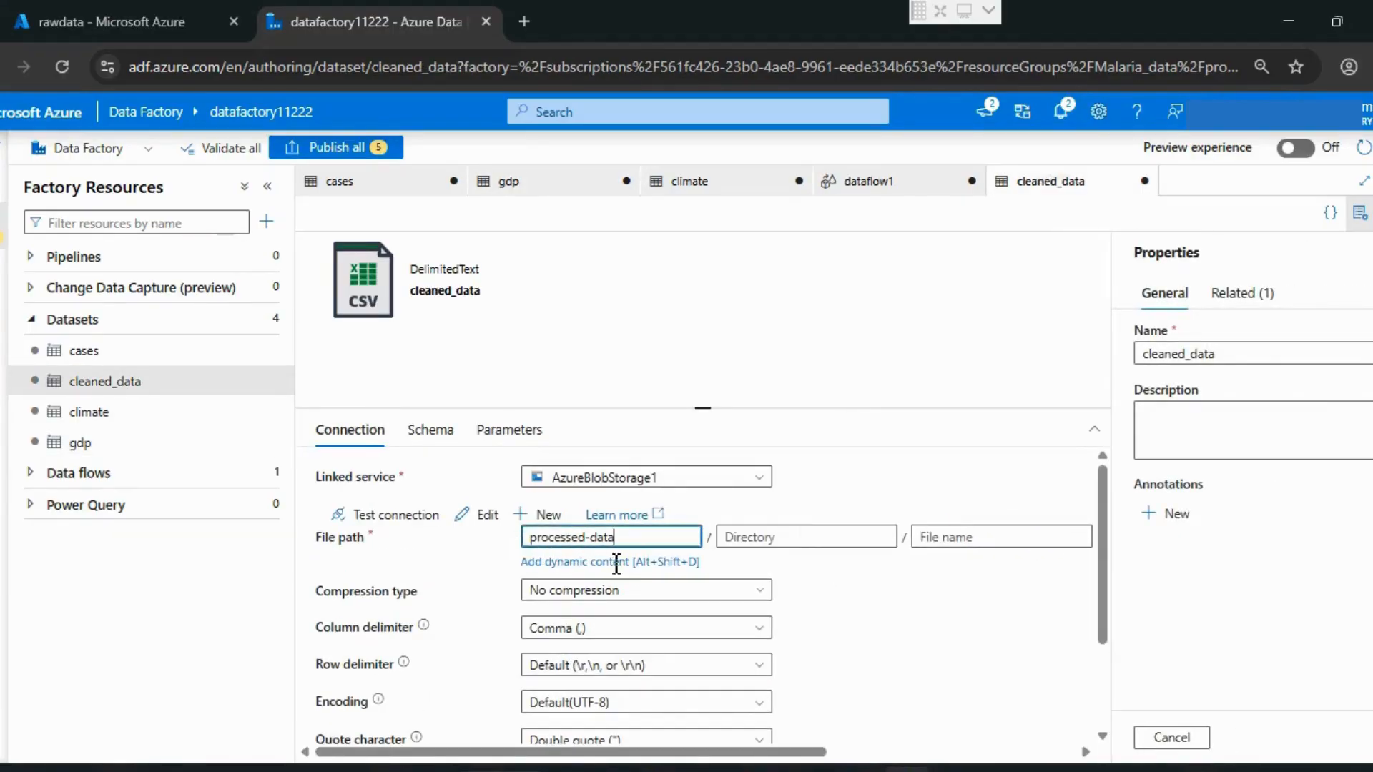
Step: Create a new data flow in the factory resources
{"action": "left_click", "coordinate": [267, 474]}
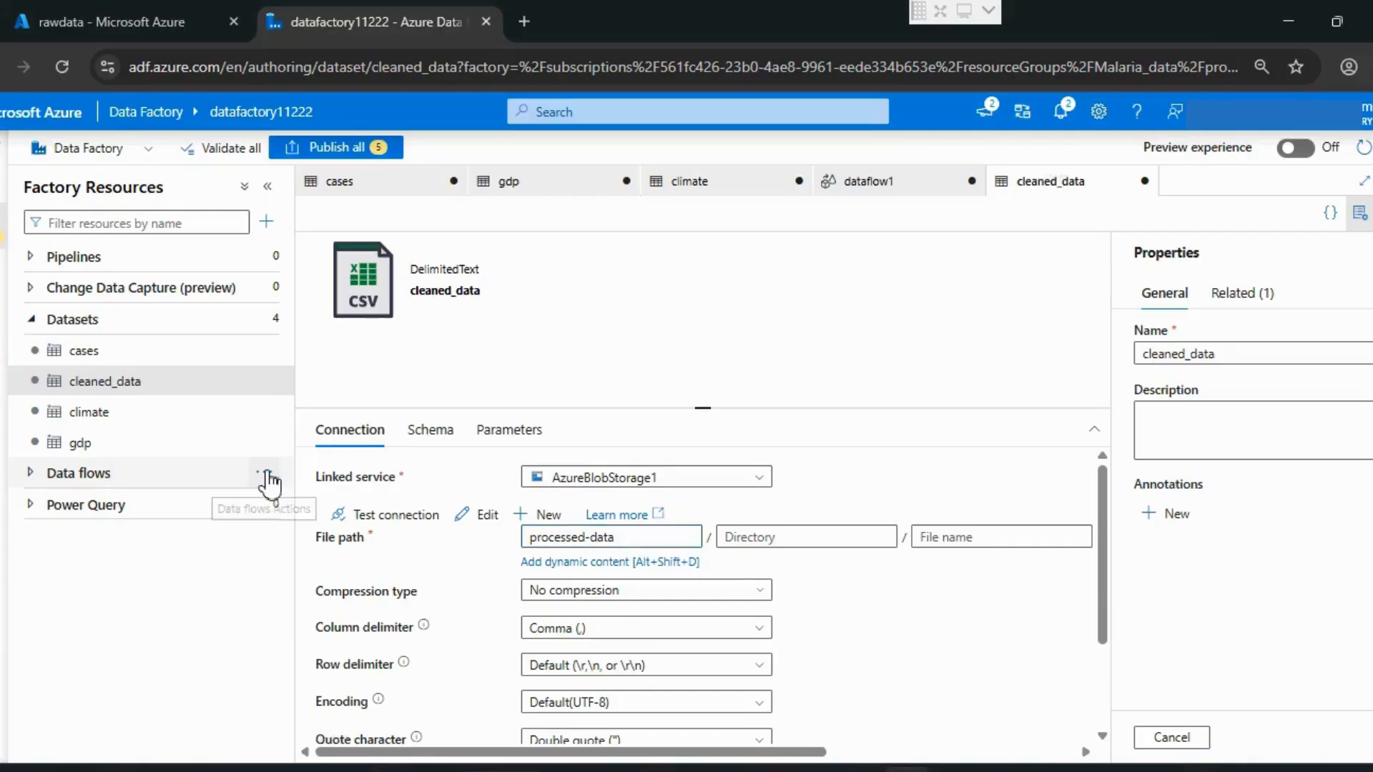
{"action": "left_click", "coordinate": [268, 475]}
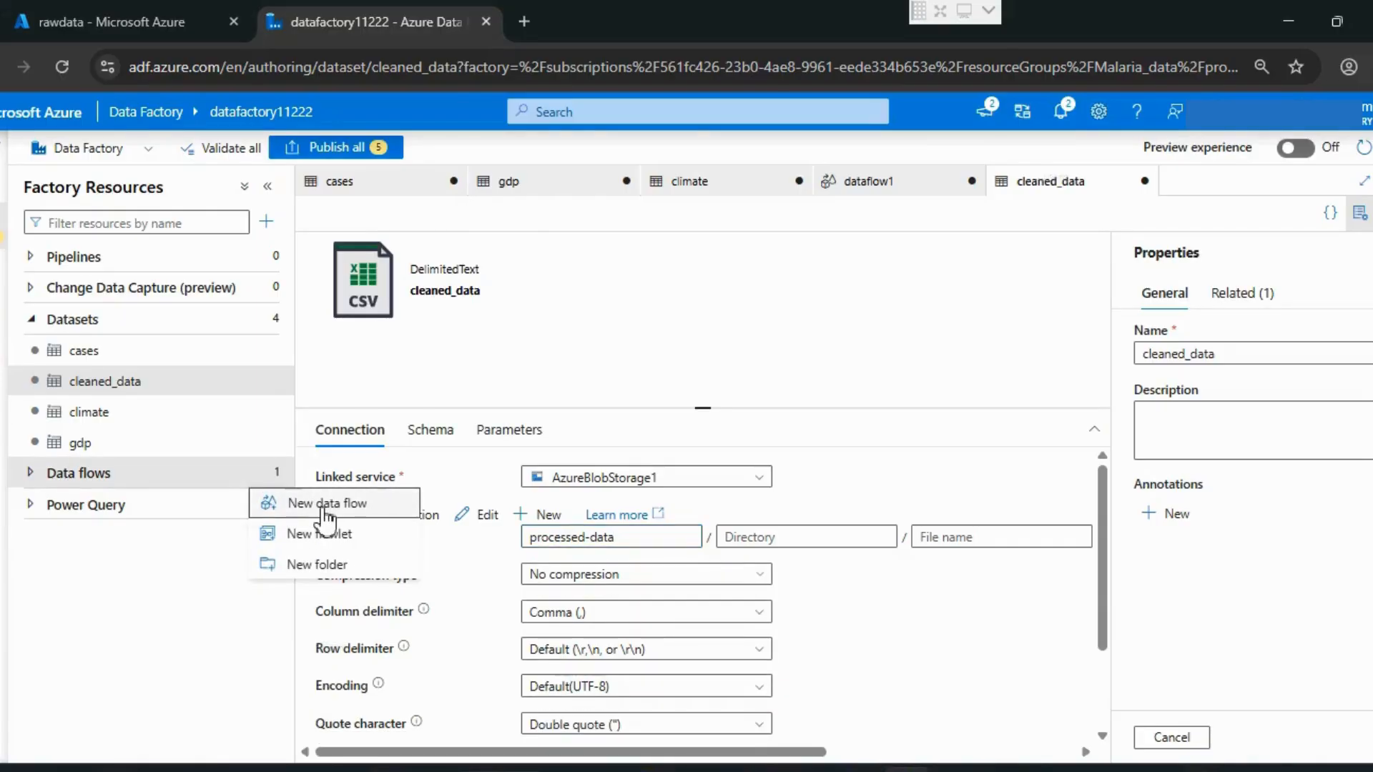
{"action": "left_click", "coordinate": [326, 504]}
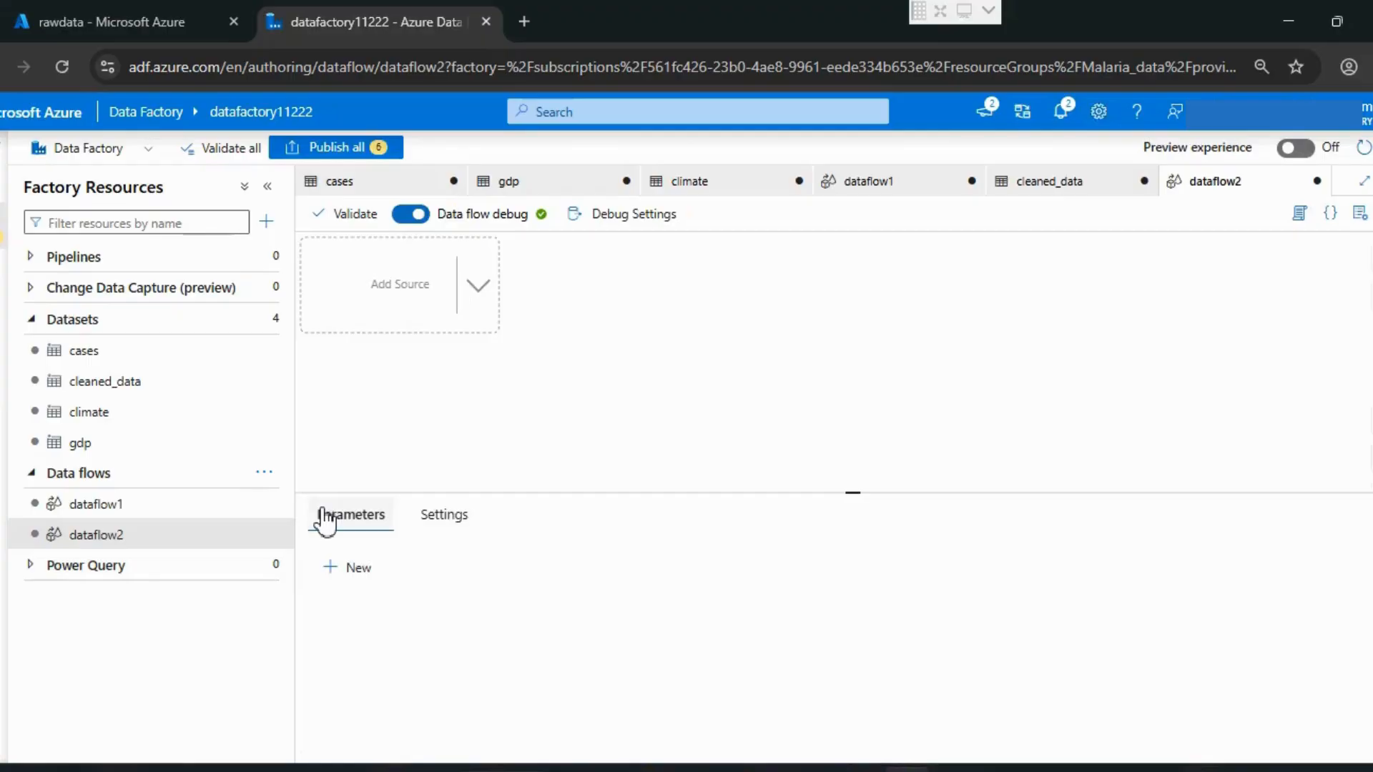
Step: Add a source to the new data flow with output stream name cases and the cases dataset
{"action": "left_click", "coordinate": [370, 296]}
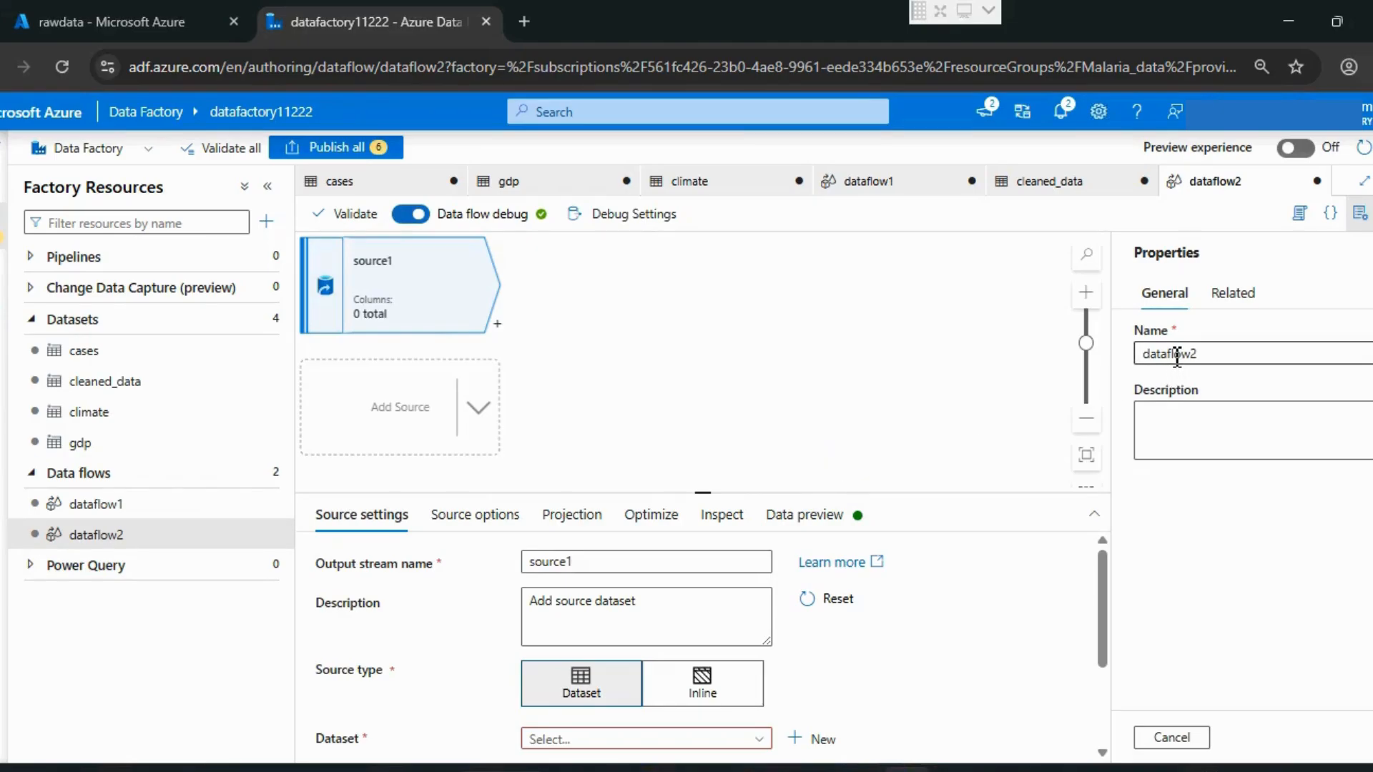
{"action": "left_click", "coordinate": [1171, 737]}
{"action": "double_click", "coordinate": [603, 563]}
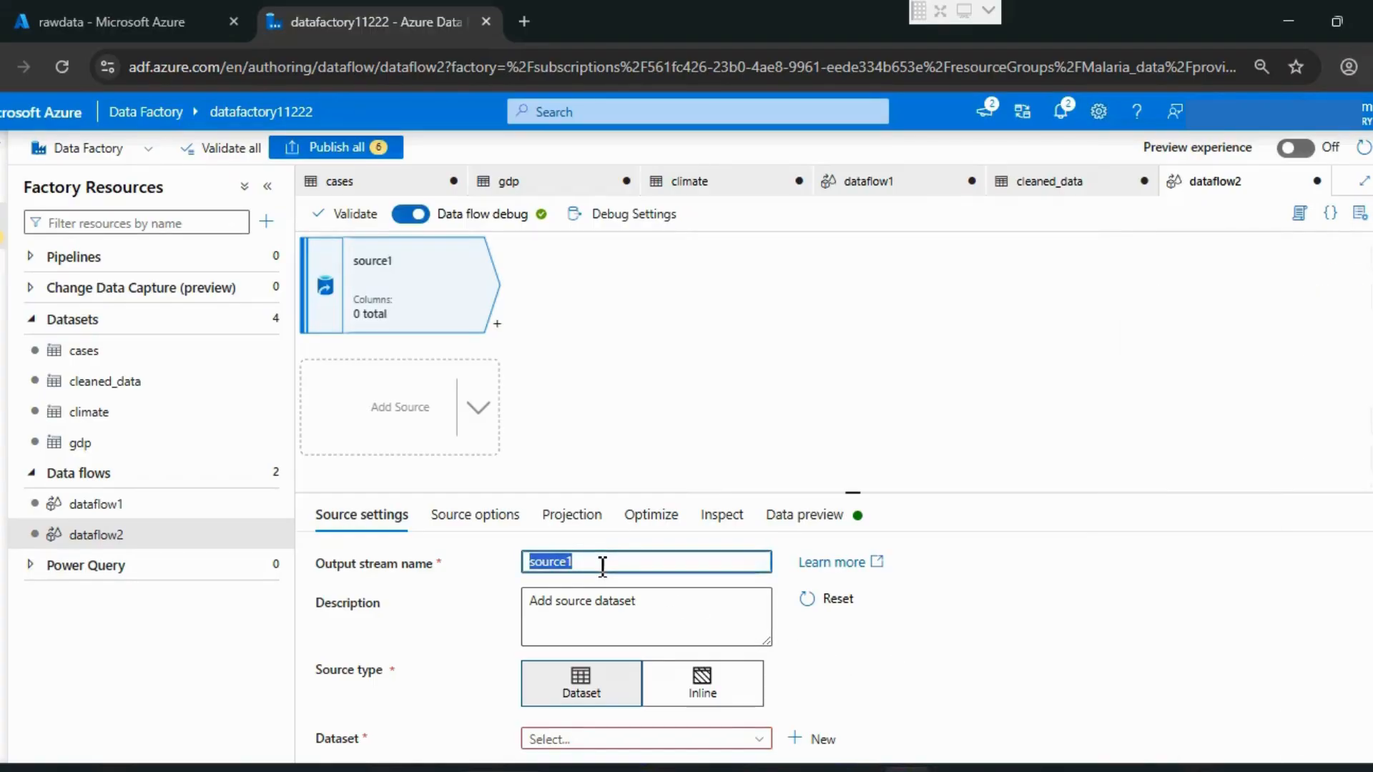
{"action": "type", "text": "cases"}
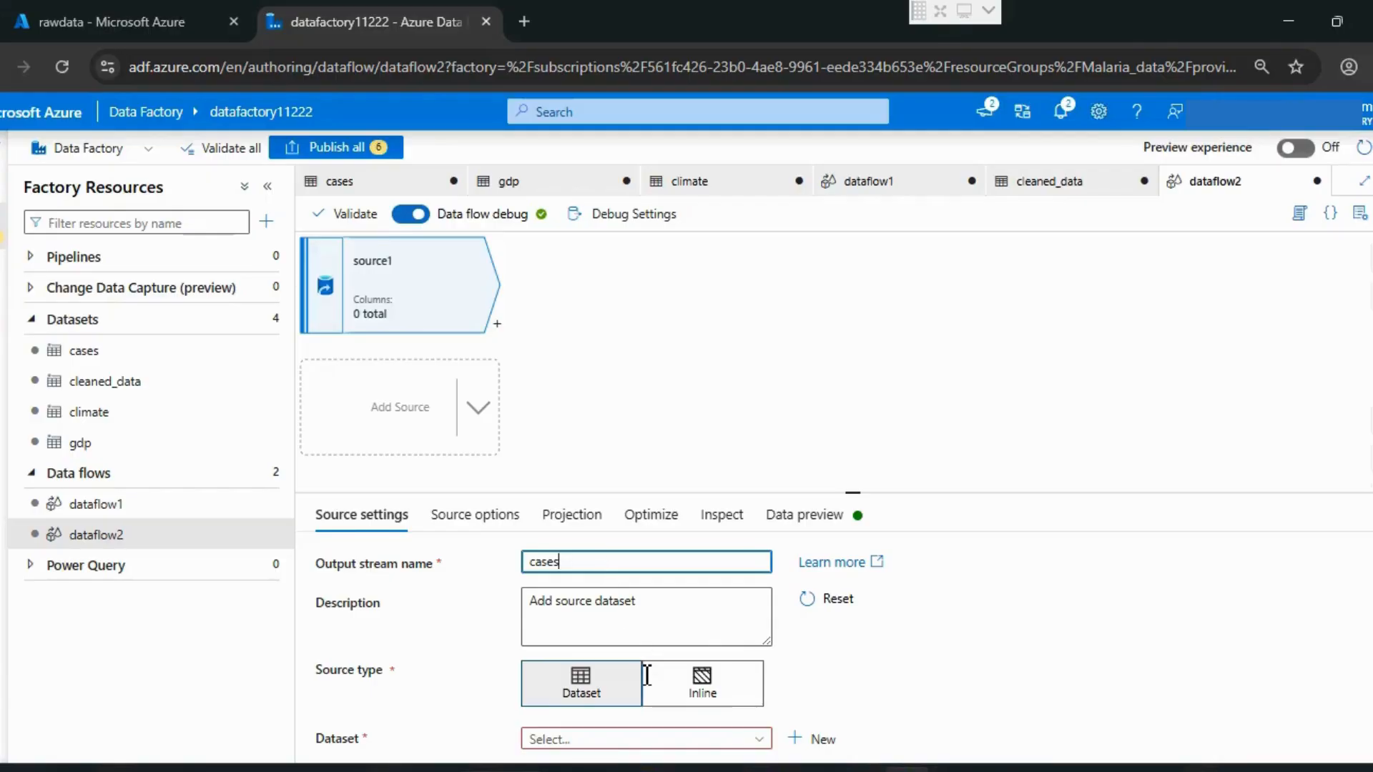
{"action": "scroll", "coordinate": [645, 669], "scroll_direction": "down", "scroll_amount": 1}
{"action": "left_click", "coordinate": [760, 692]}
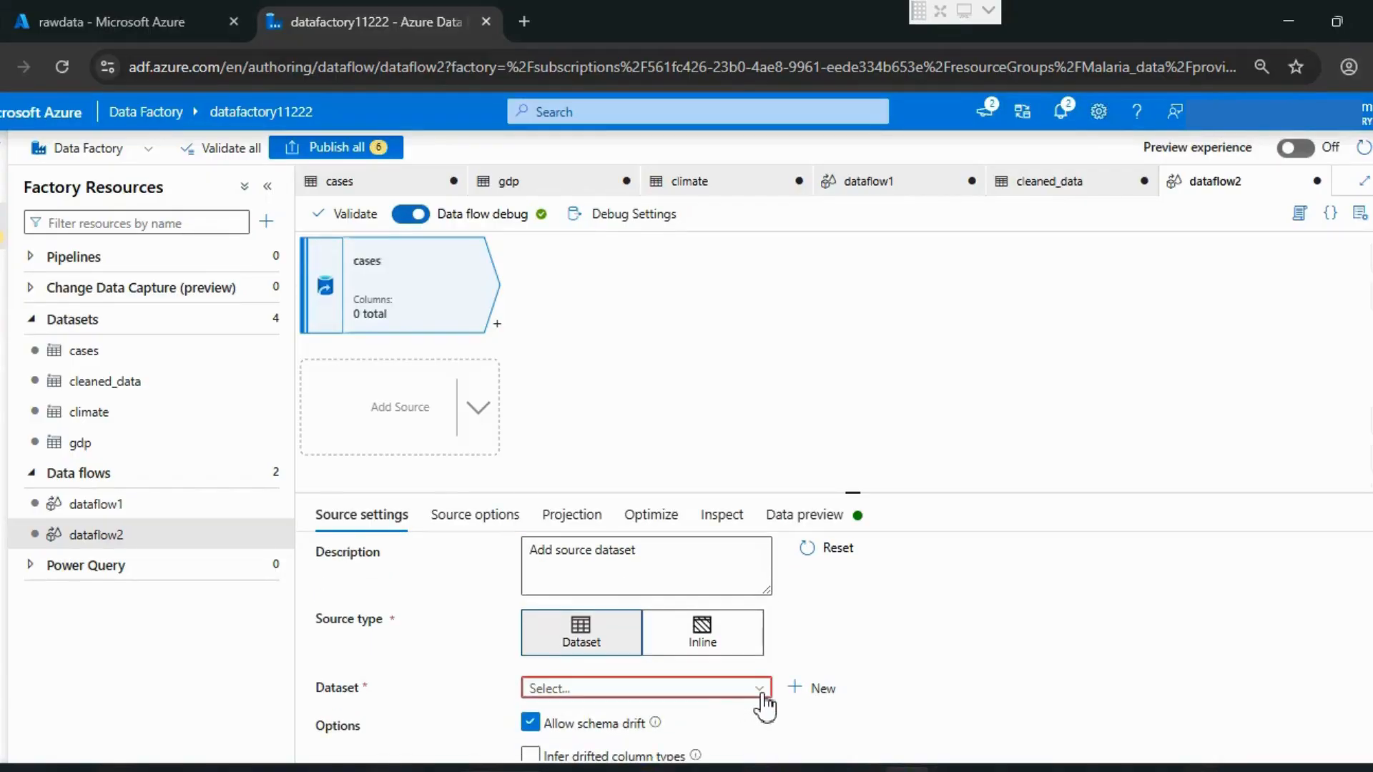
{"action": "left_click", "coordinate": [564, 748]}
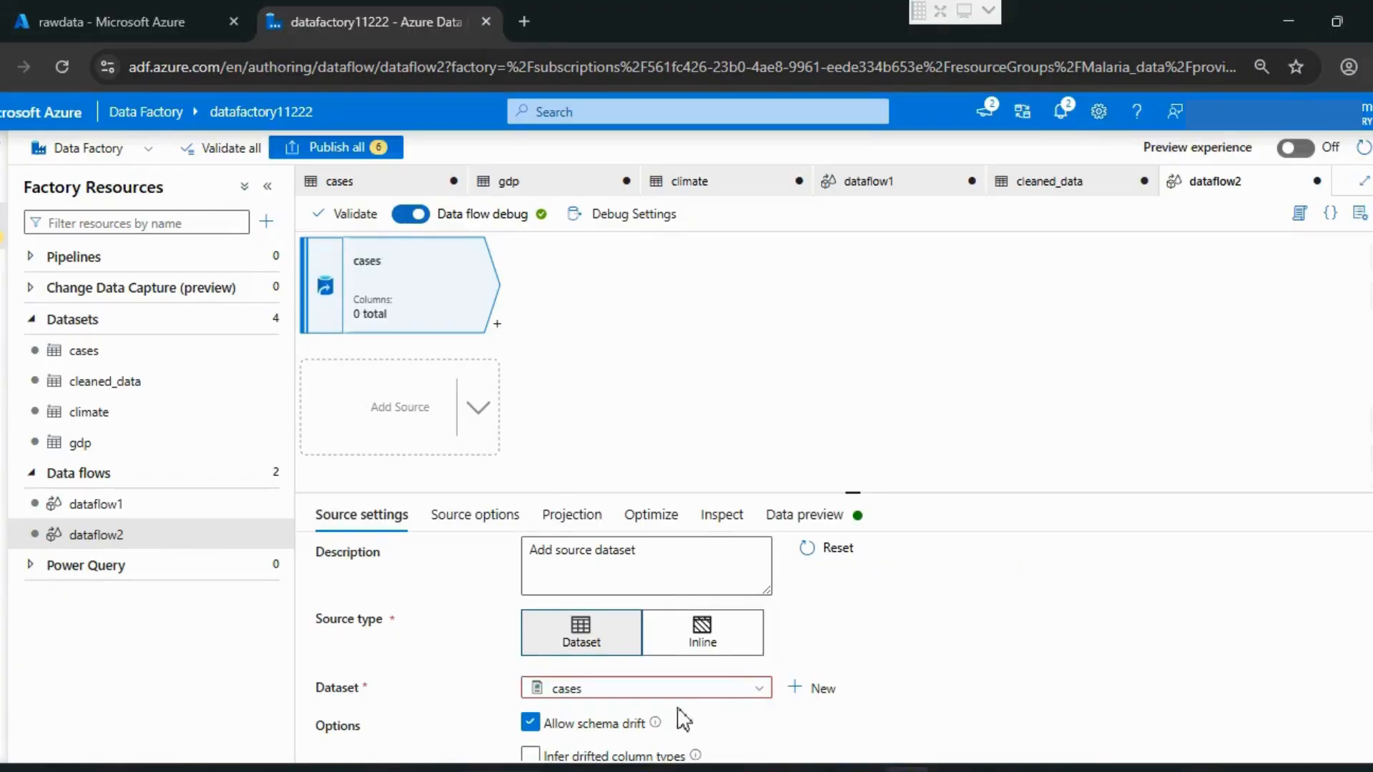
{"action": "scroll", "coordinate": [890, 697], "scroll_direction": "down", "scroll_amount": 2}
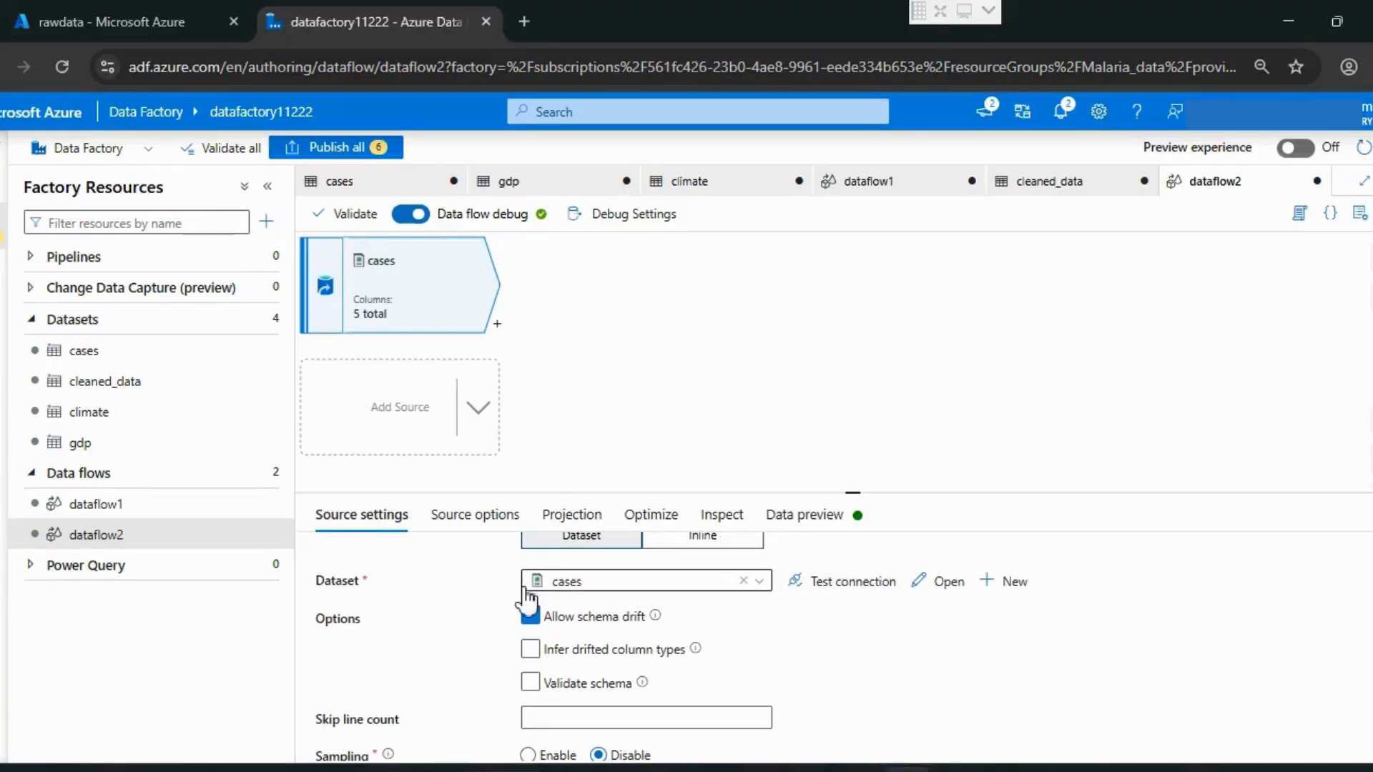
{"action": "left_click", "coordinate": [530, 616]}
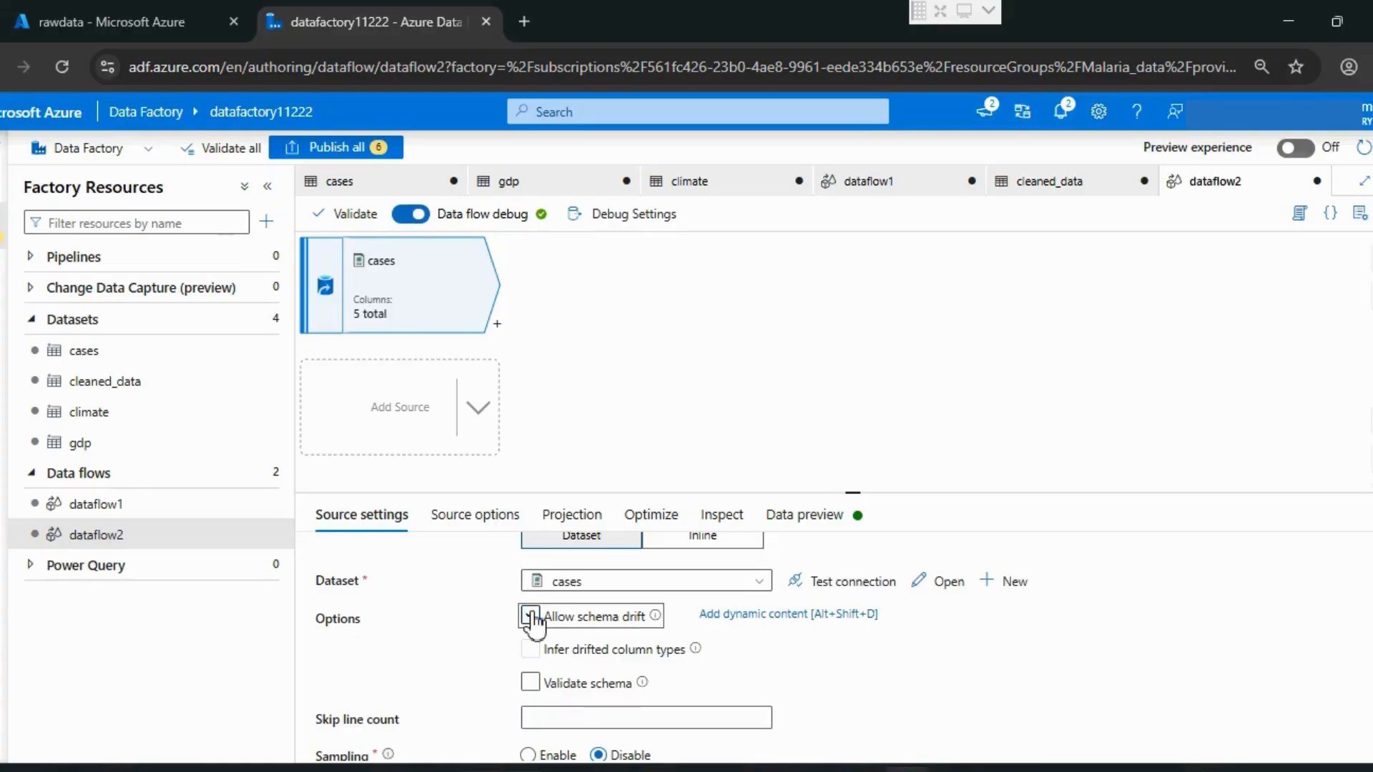
{"action": "left_click", "coordinate": [530, 616]}
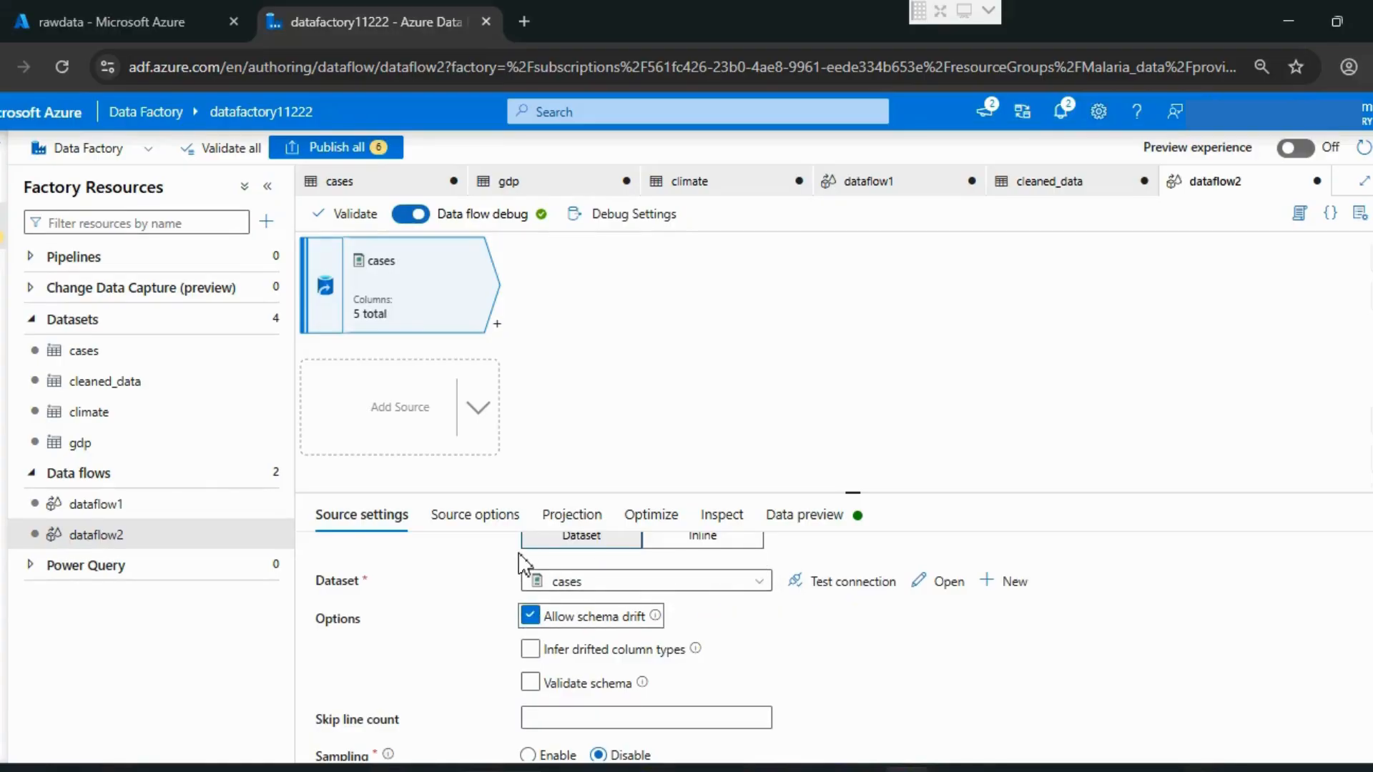
Step: Add a second source to the data flow with output stream name gdp and the gdp dataset
{"action": "left_click", "coordinate": [374, 413]}
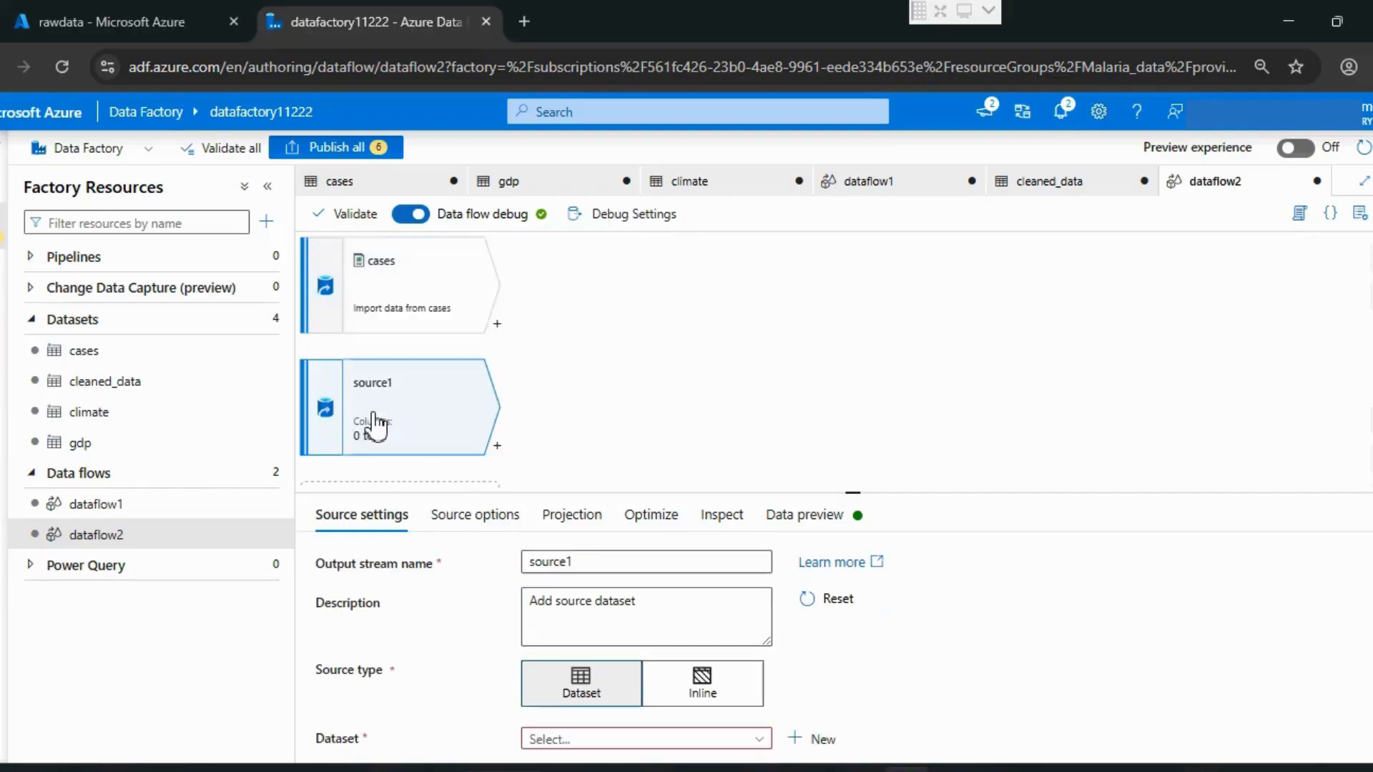
{"action": "double_click", "coordinate": [590, 563]}
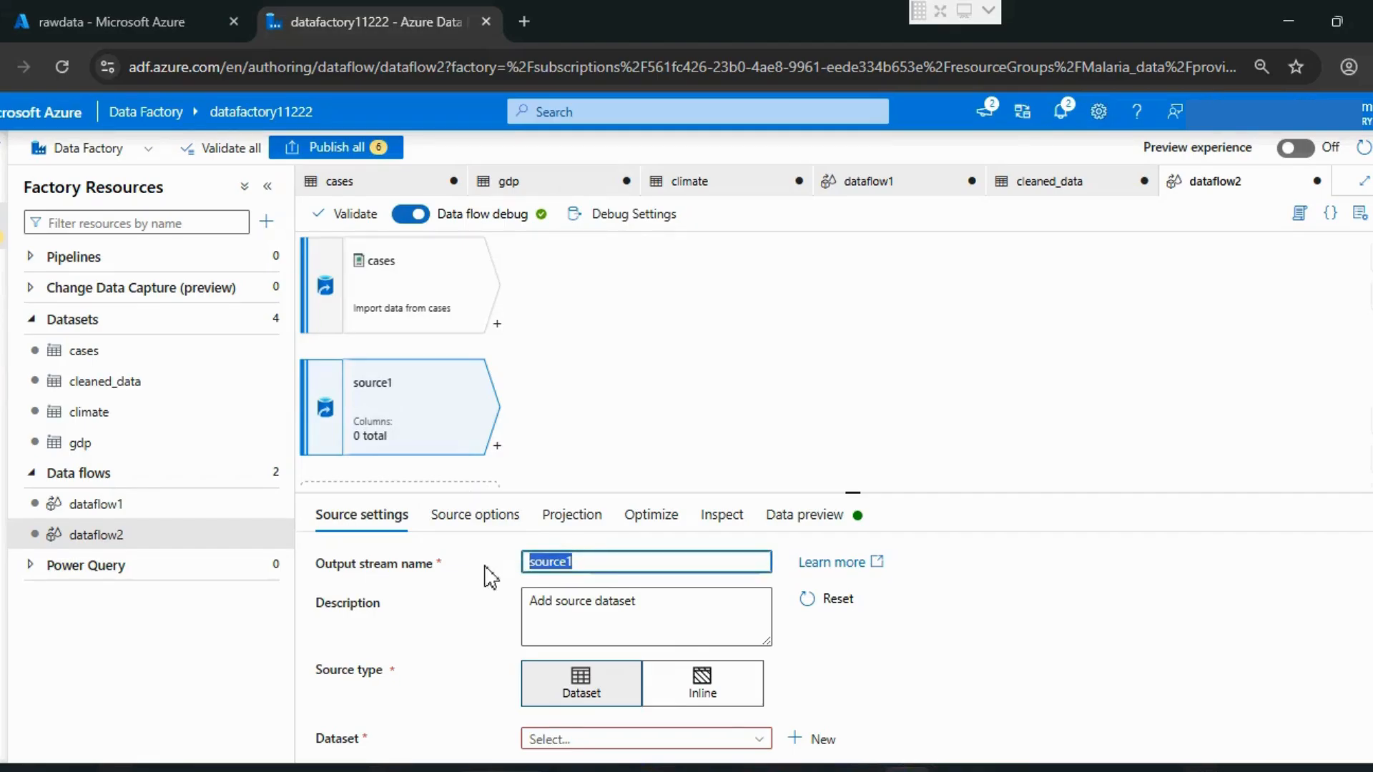
{"action": "type", "text": "gdp"}
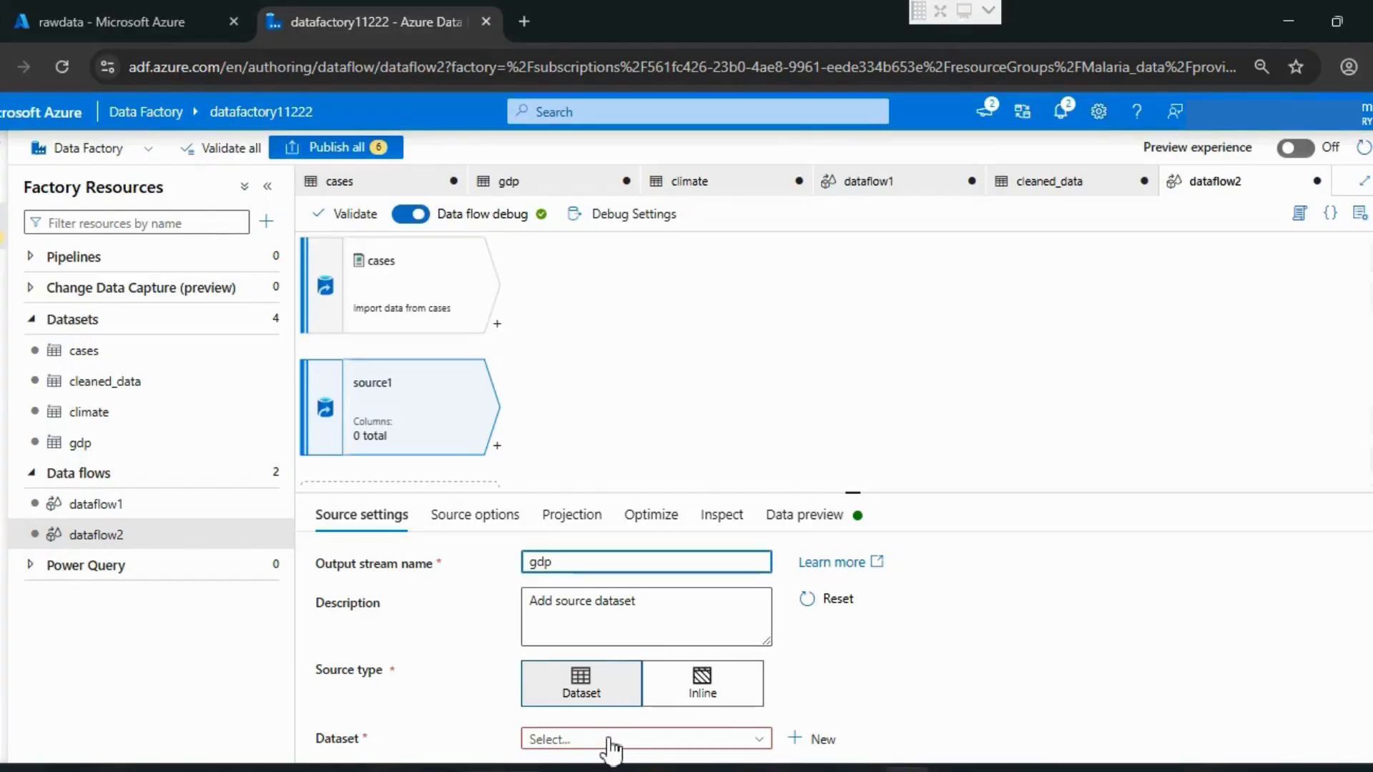
{"action": "left_click", "coordinate": [610, 743]}
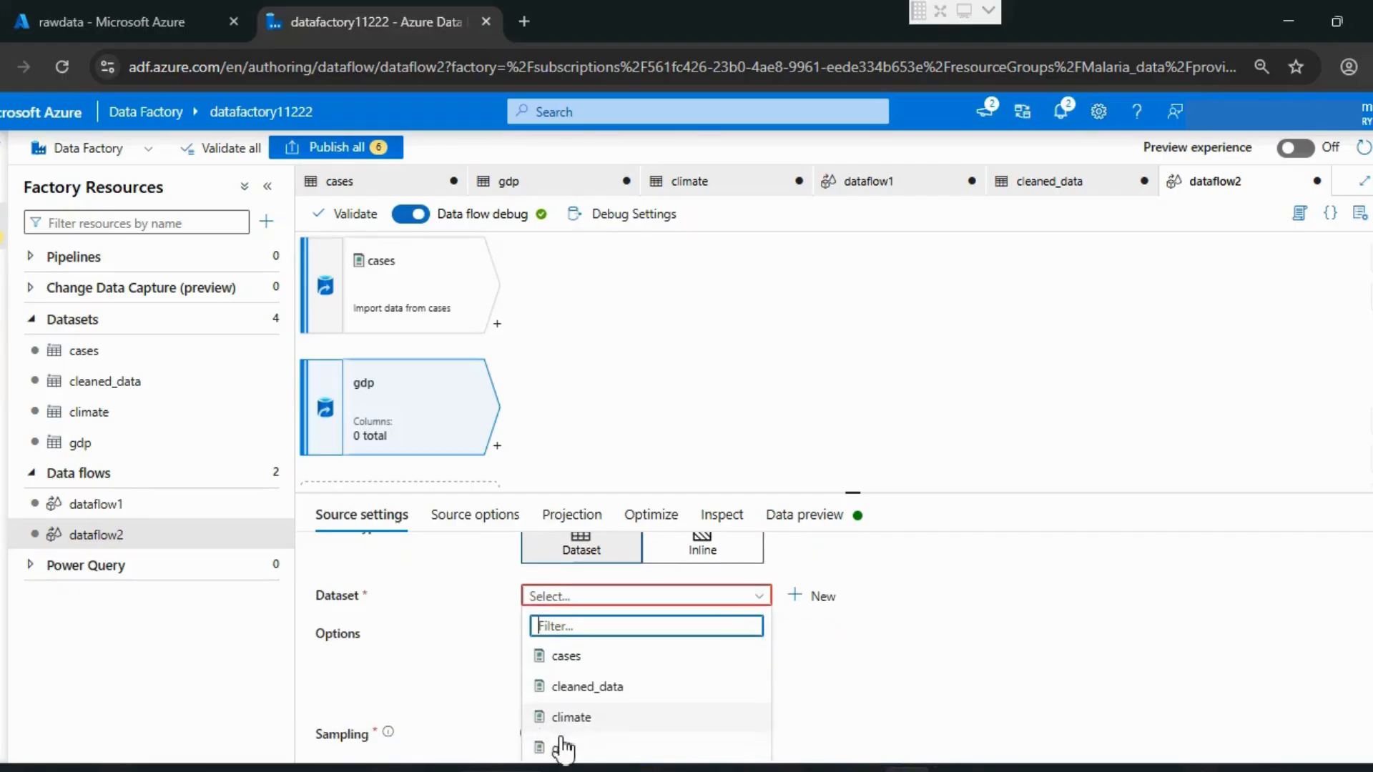
{"action": "left_click", "coordinate": [595, 748]}
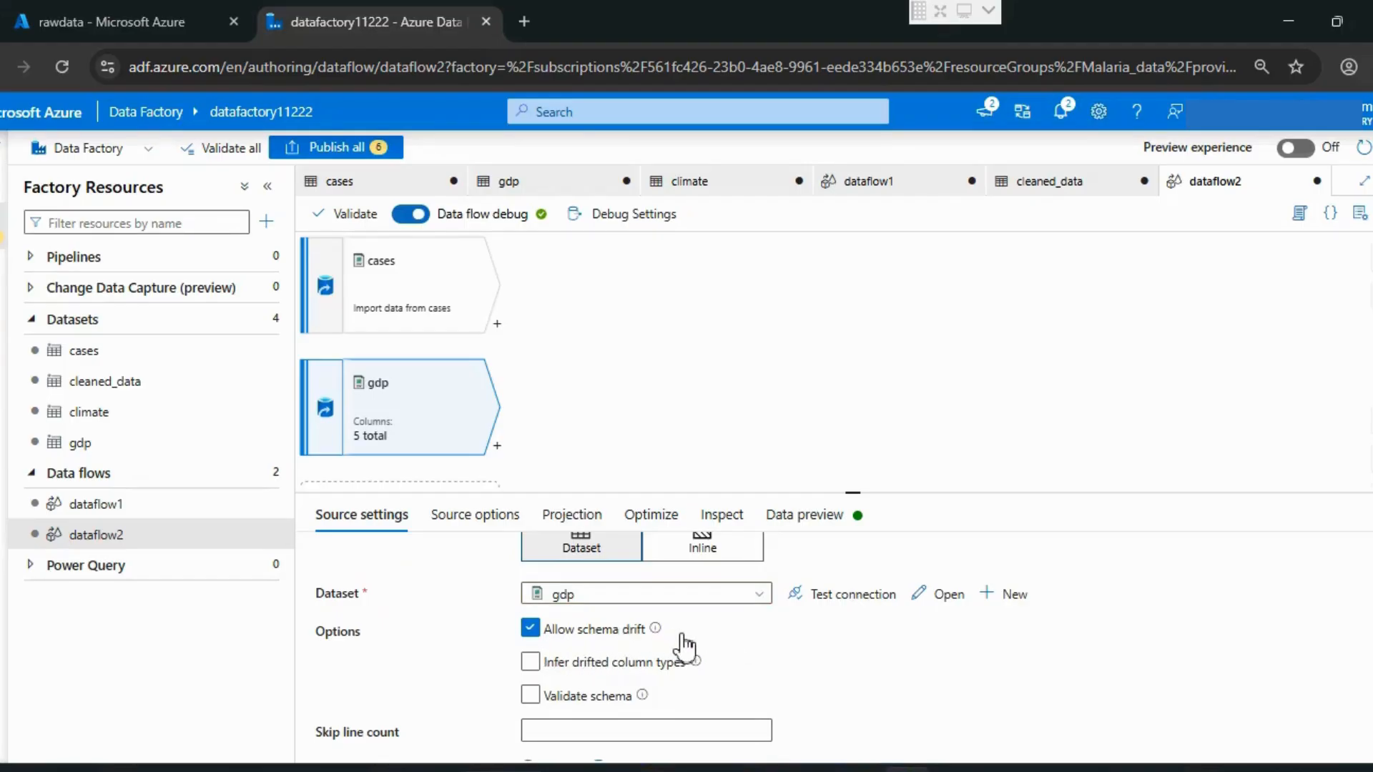
{"action": "left_click_drag", "start_coordinate": [645, 629], "coordinate": [536, 644]}
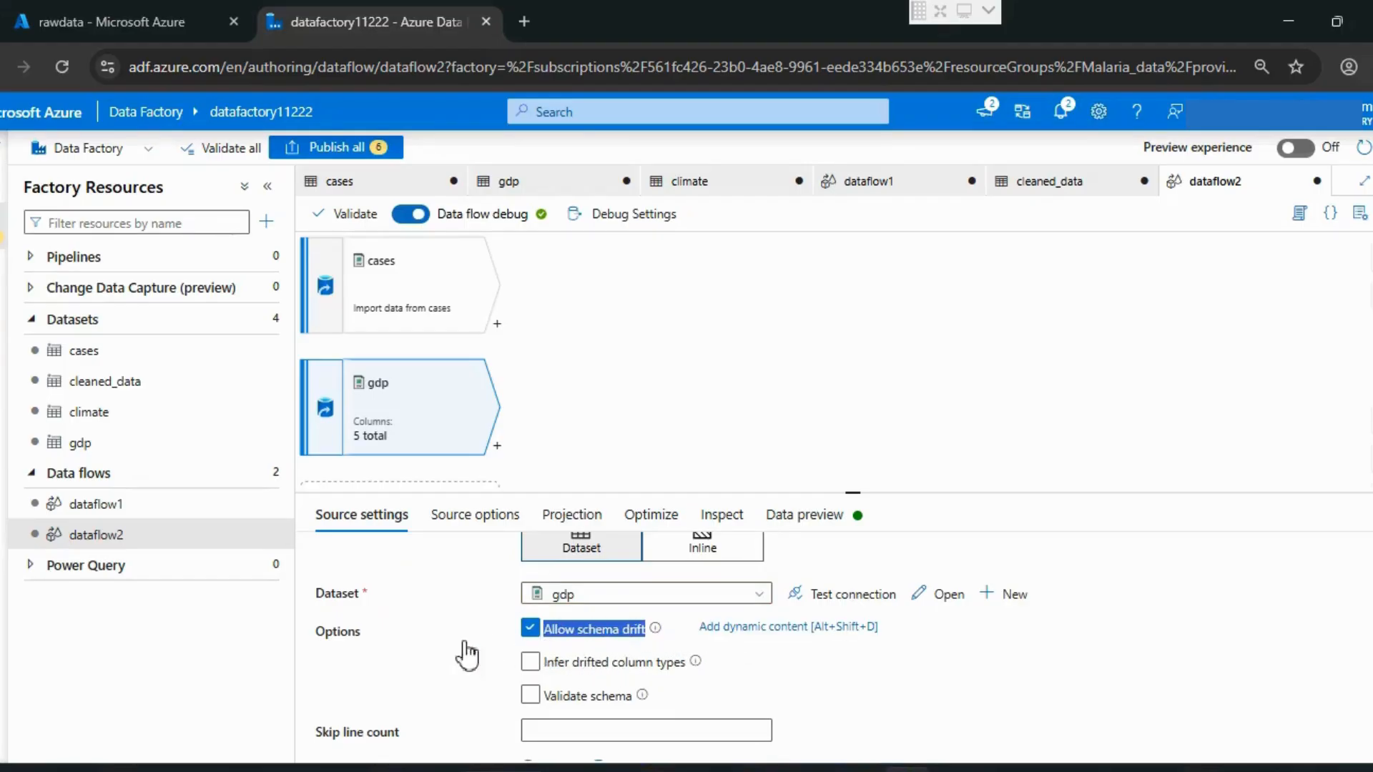
{"action": "left_click", "coordinate": [429, 650]}
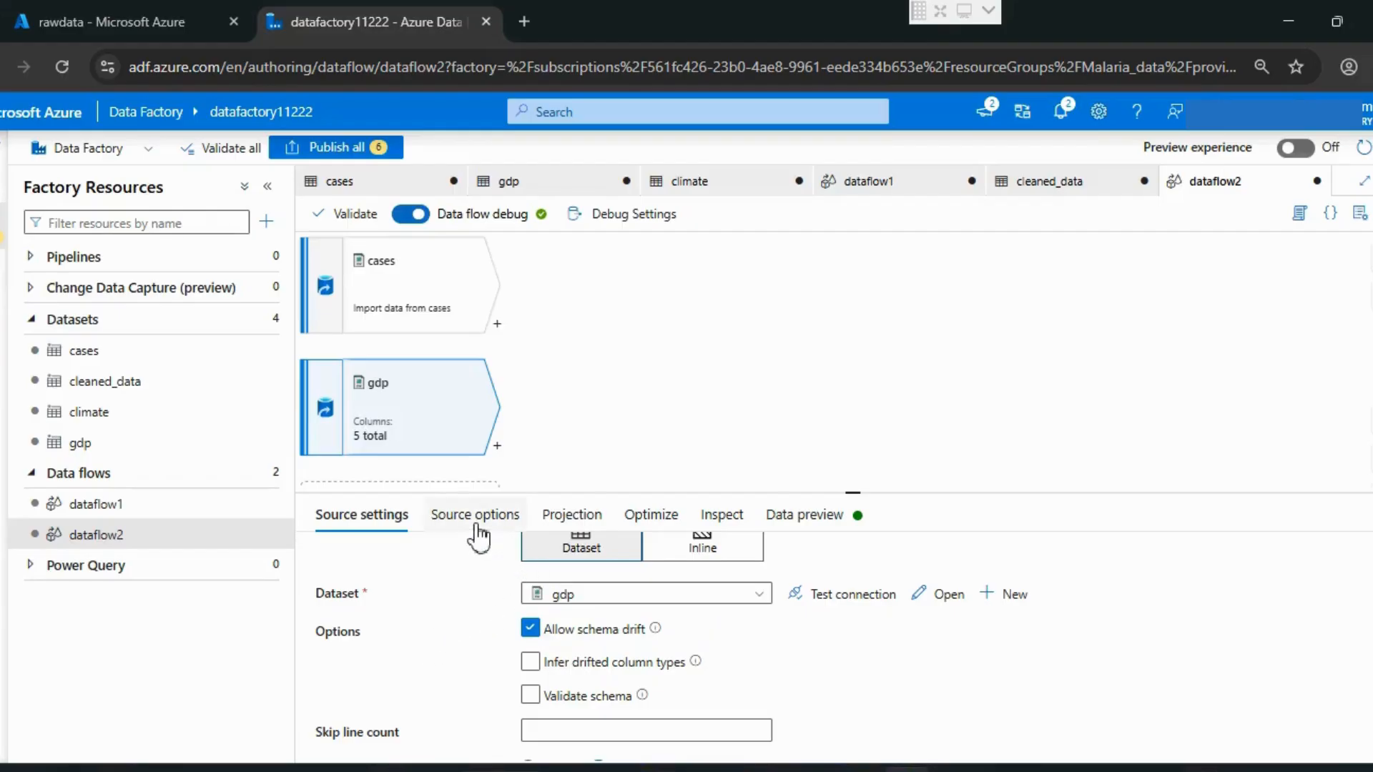
Step: Add a third source to the data flow with output stream name climate and the climate dataset
{"action": "scroll", "coordinate": [443, 393], "scroll_direction": "down", "scroll_amount": 3}
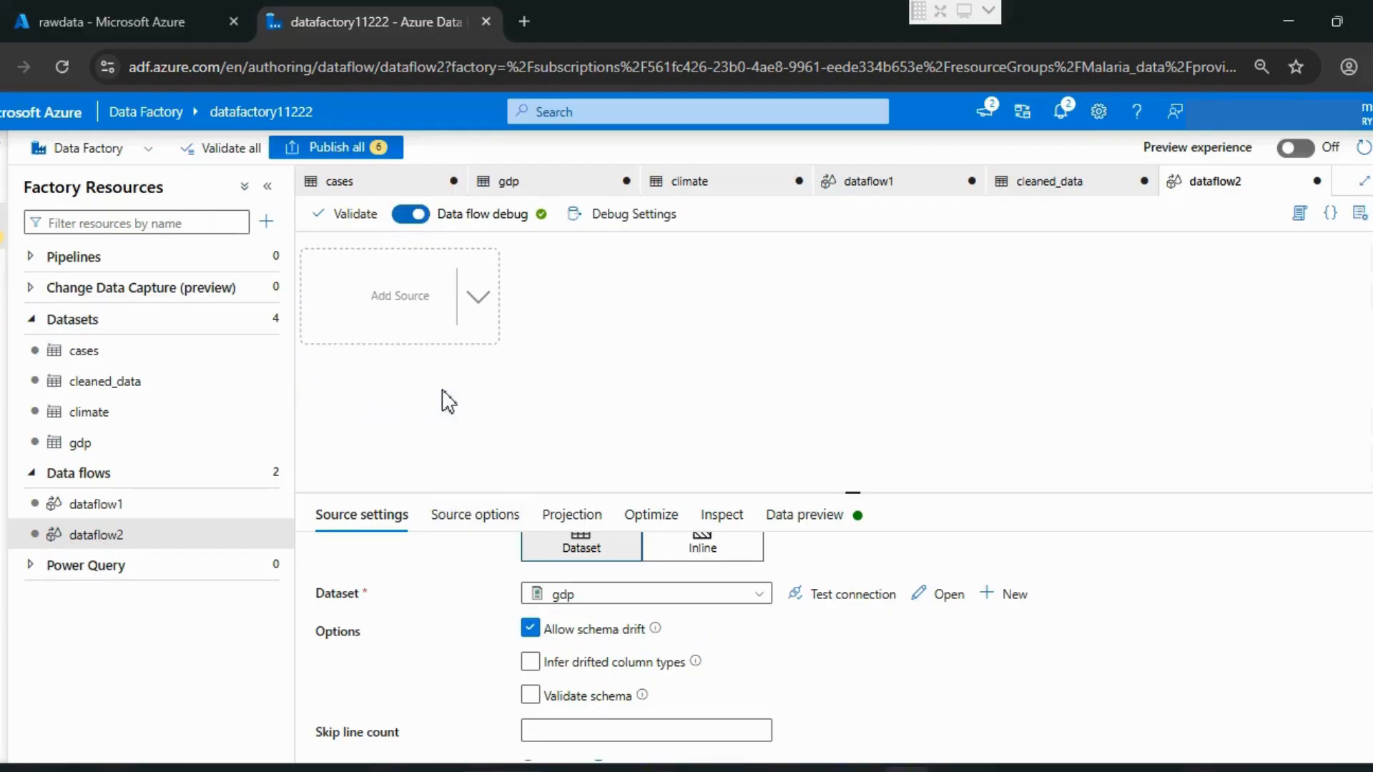
{"action": "left_click", "coordinate": [403, 313]}
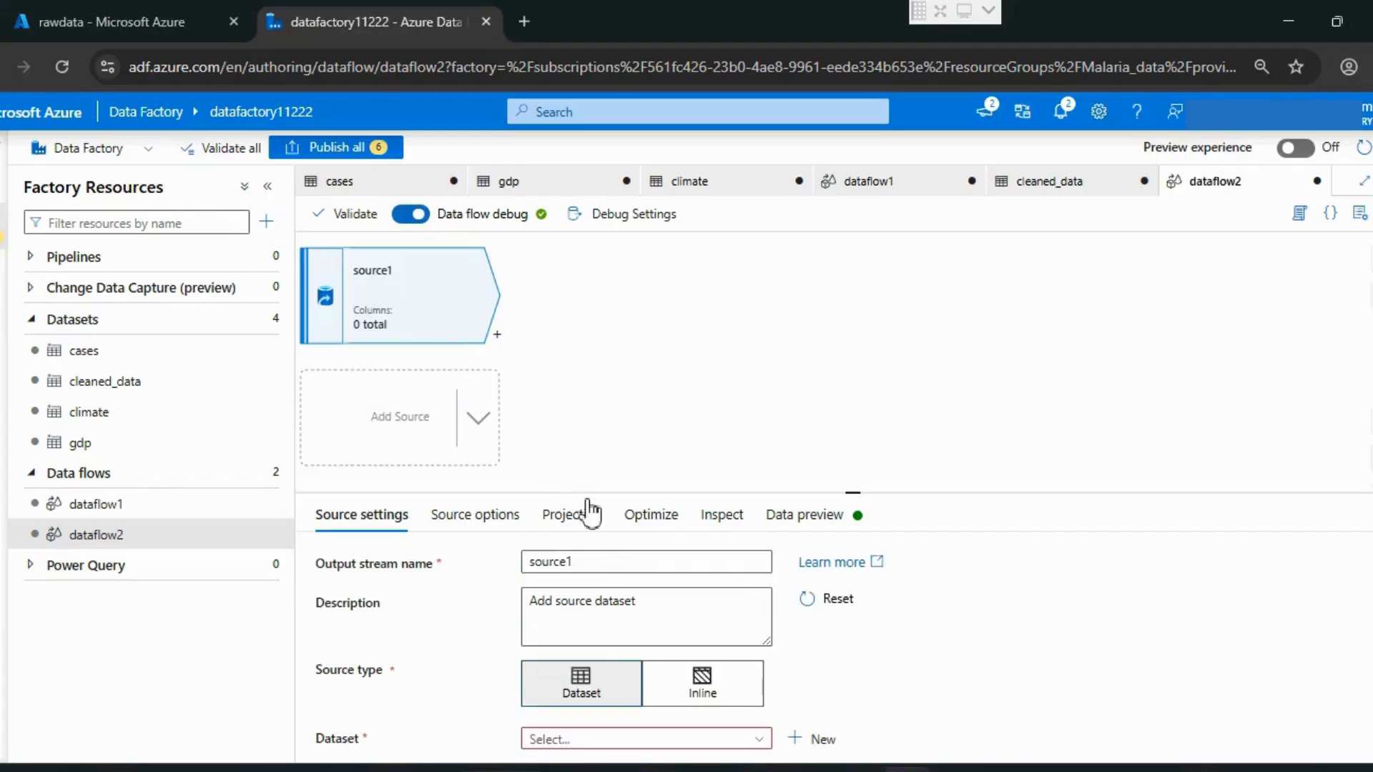
{"action": "double_click", "coordinate": [604, 563]}
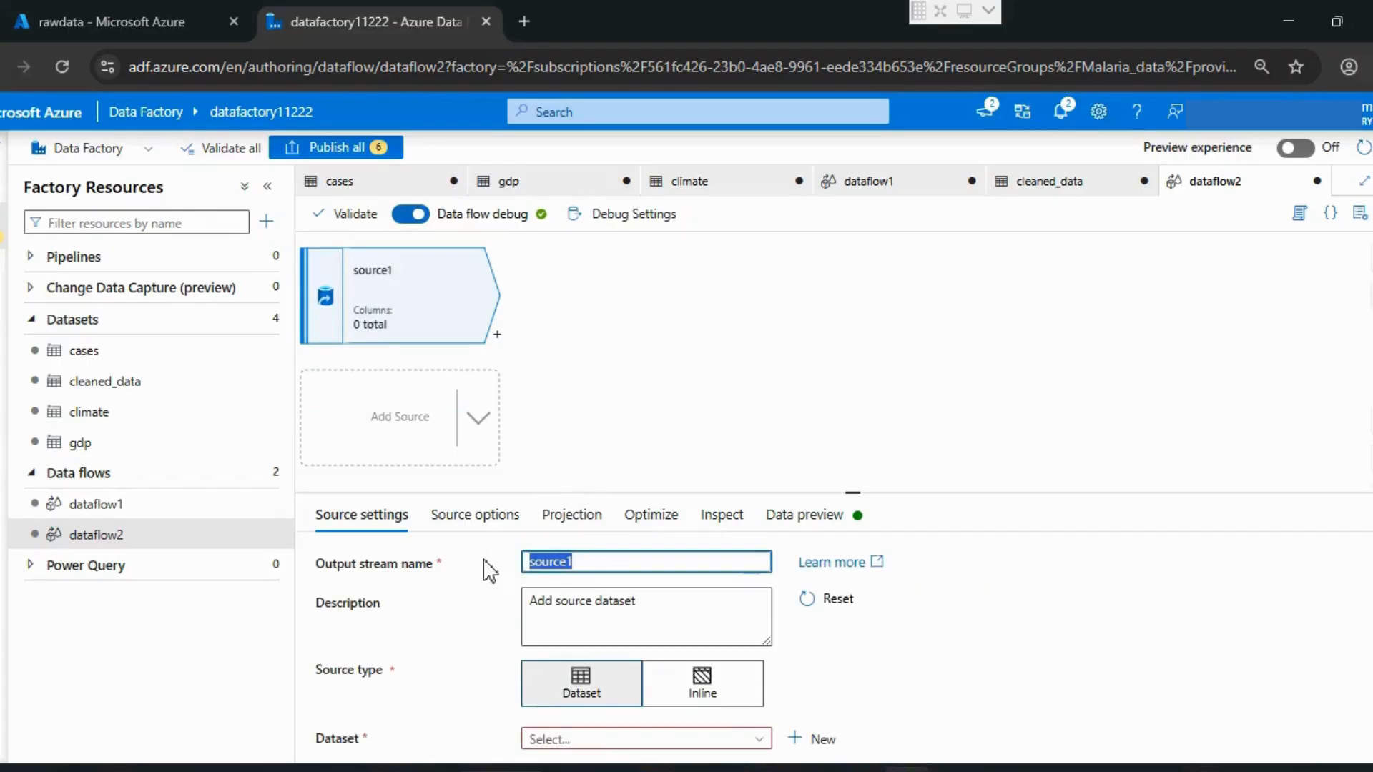
{"action": "type", "text": "climate"}
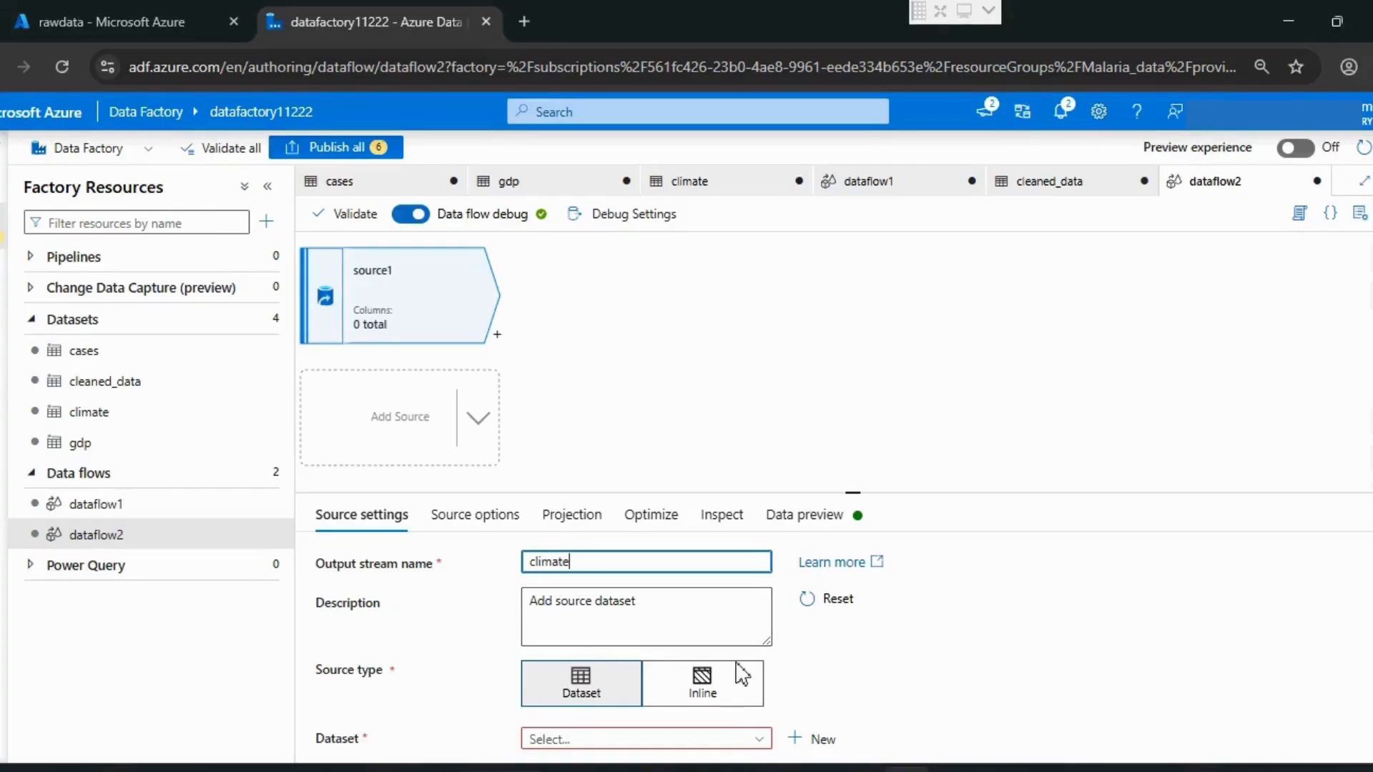
{"action": "scroll", "coordinate": [739, 673], "scroll_direction": "down", "scroll_amount": 1}
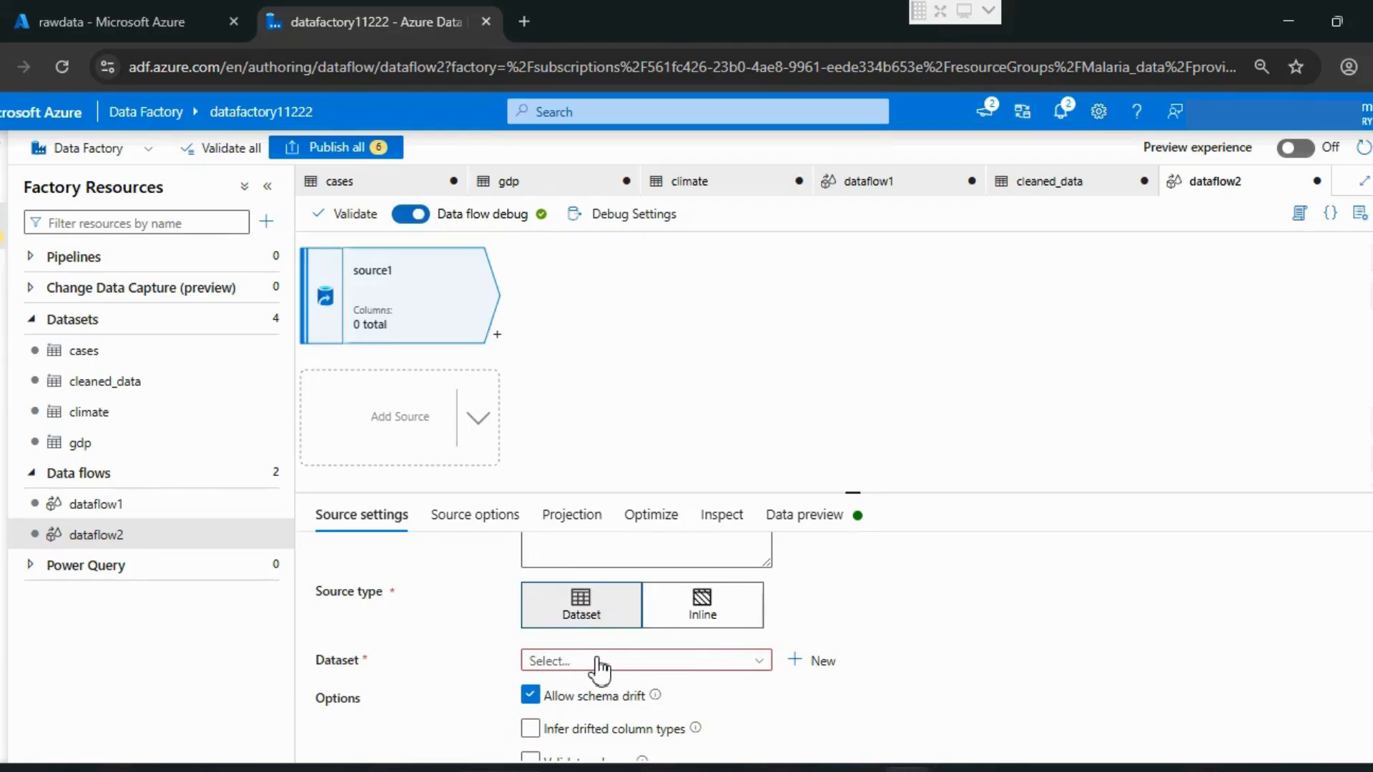
{"action": "left_click", "coordinate": [643, 662]}
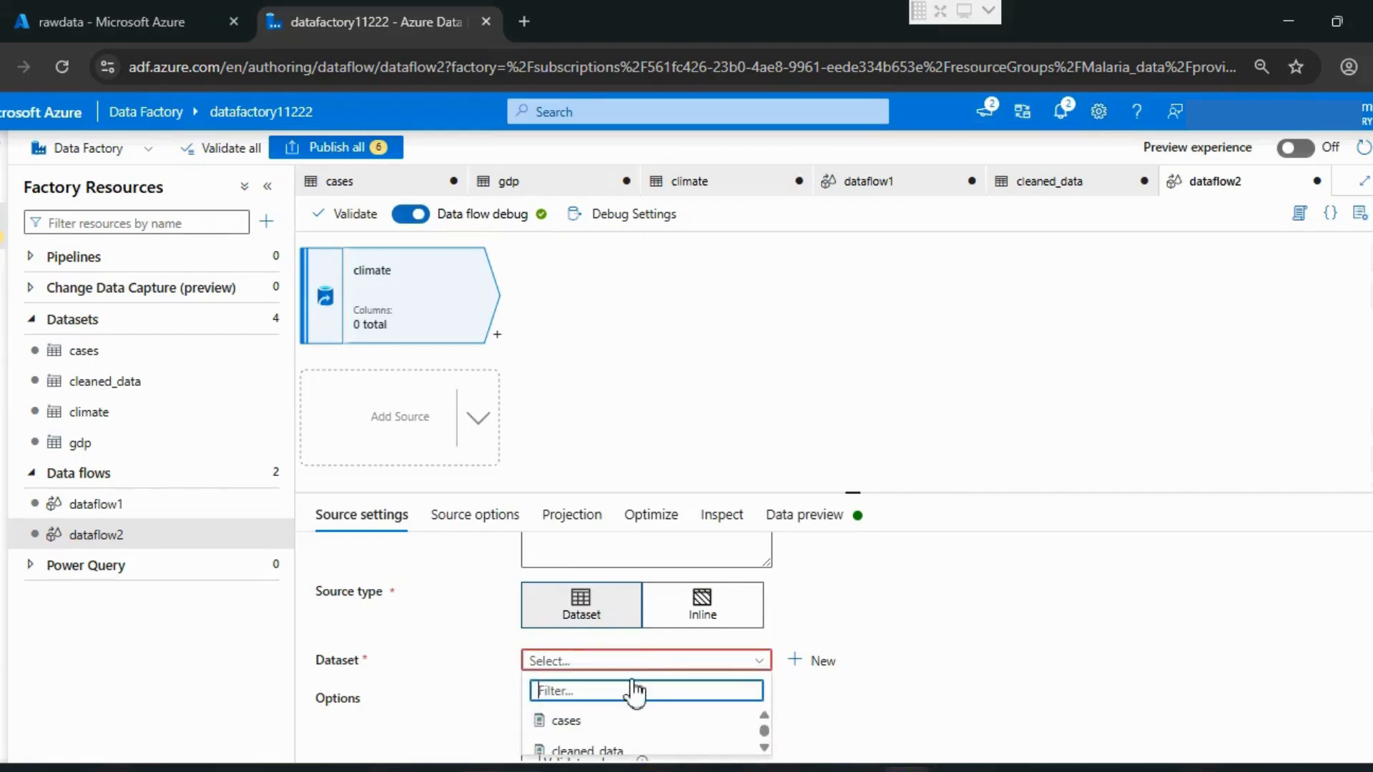
{"action": "scroll", "coordinate": [605, 726], "scroll_direction": "down", "scroll_amount": 2}
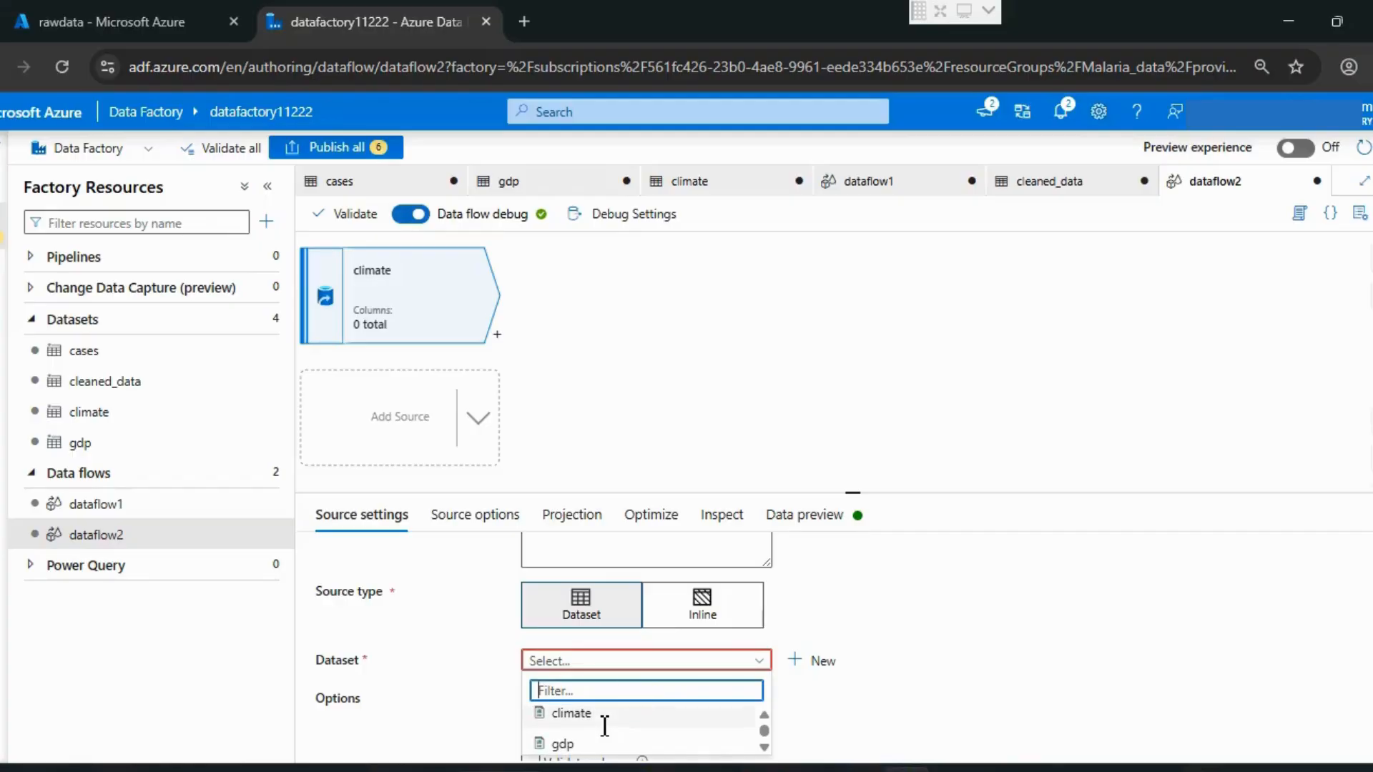
{"action": "scroll", "coordinate": [604, 725], "scroll_direction": "up", "scroll_amount": 2}
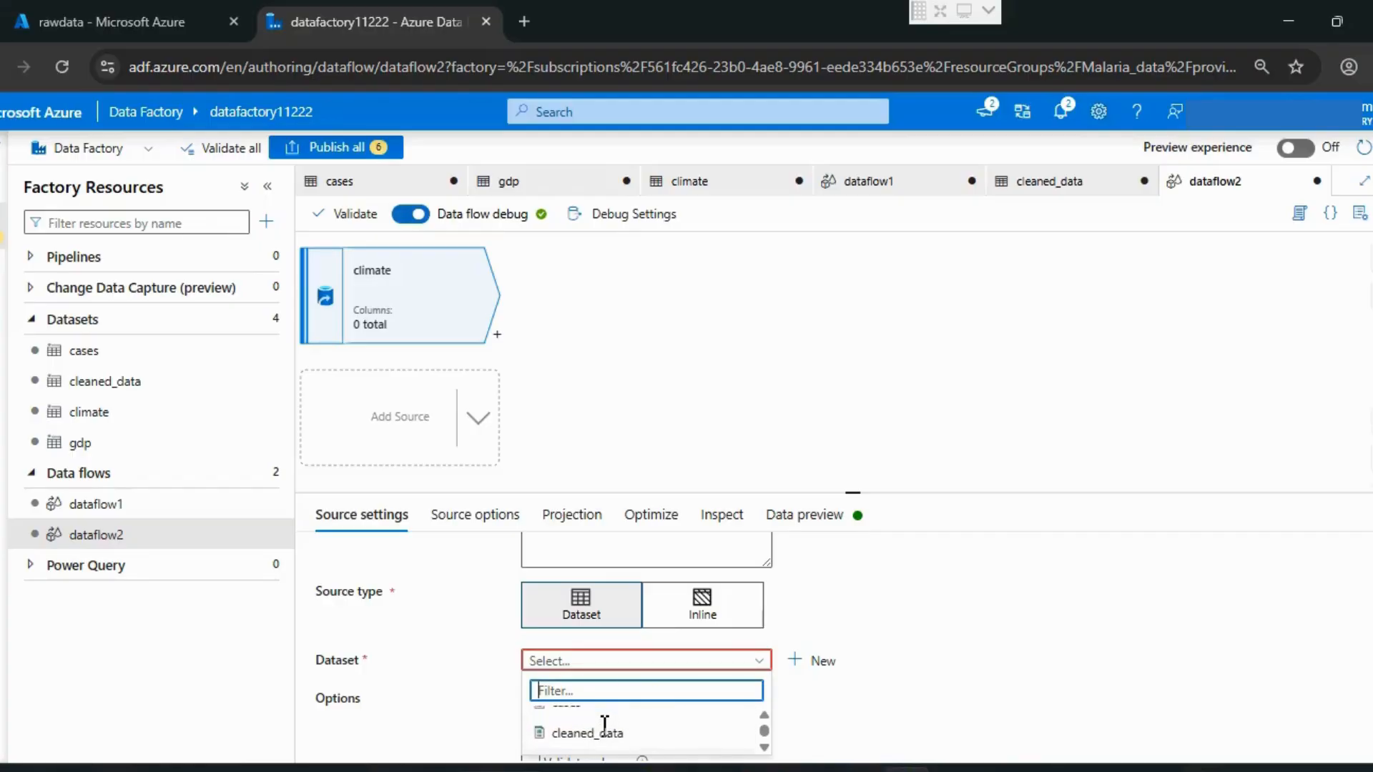
{"action": "scroll", "coordinate": [604, 725], "scroll_direction": "down", "scroll_amount": 2}
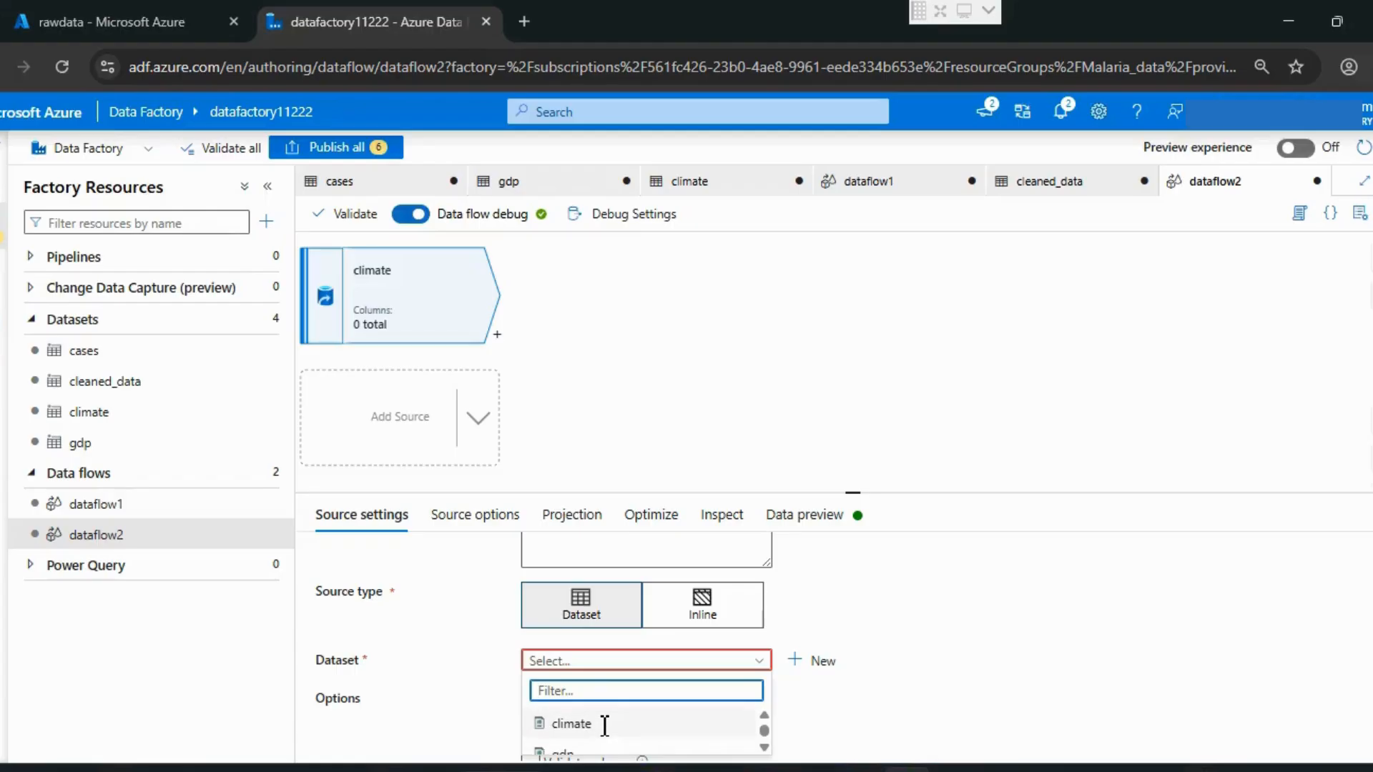
{"action": "scroll", "coordinate": [605, 726], "scroll_direction": "up", "scroll_amount": 1}
{"action": "scroll", "coordinate": [605, 726], "scroll_direction": "down", "scroll_amount": 1}
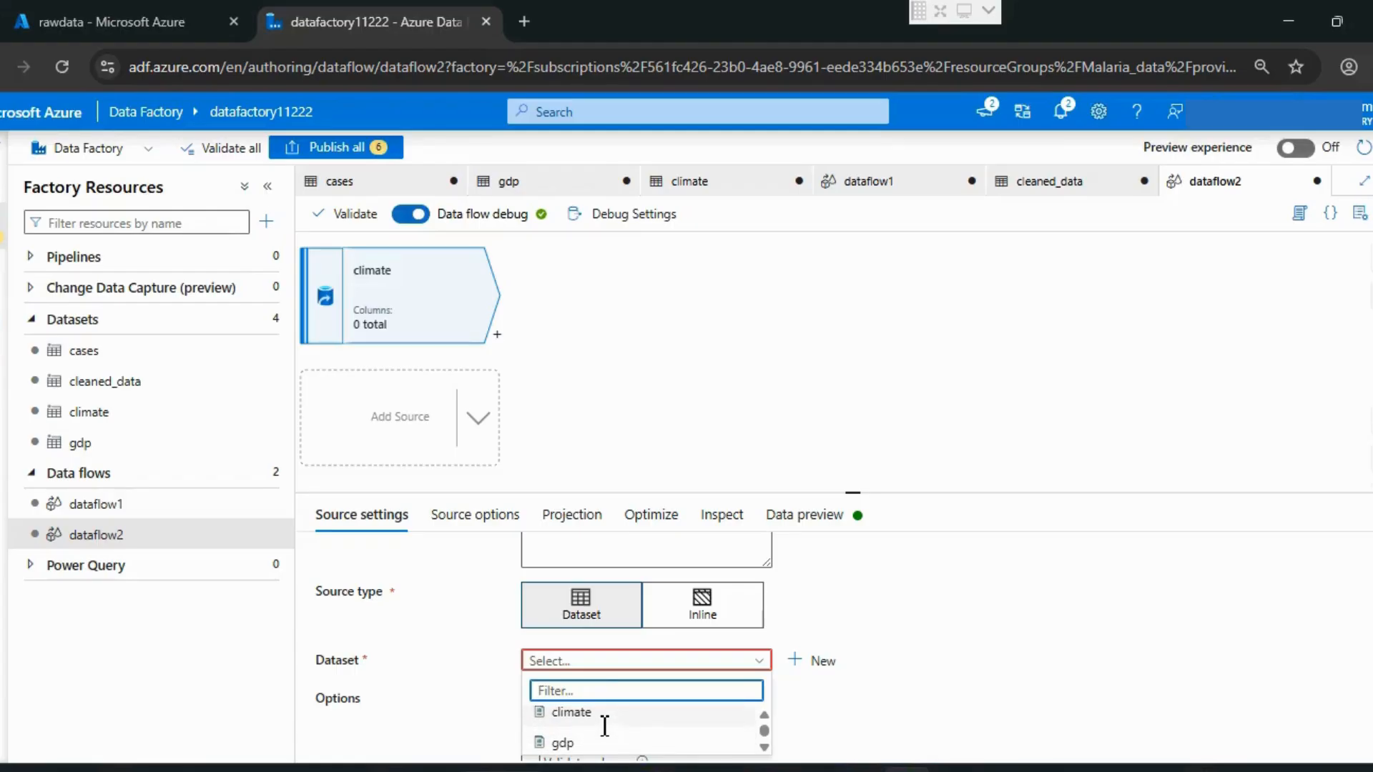
{"action": "left_click", "coordinate": [572, 712]}
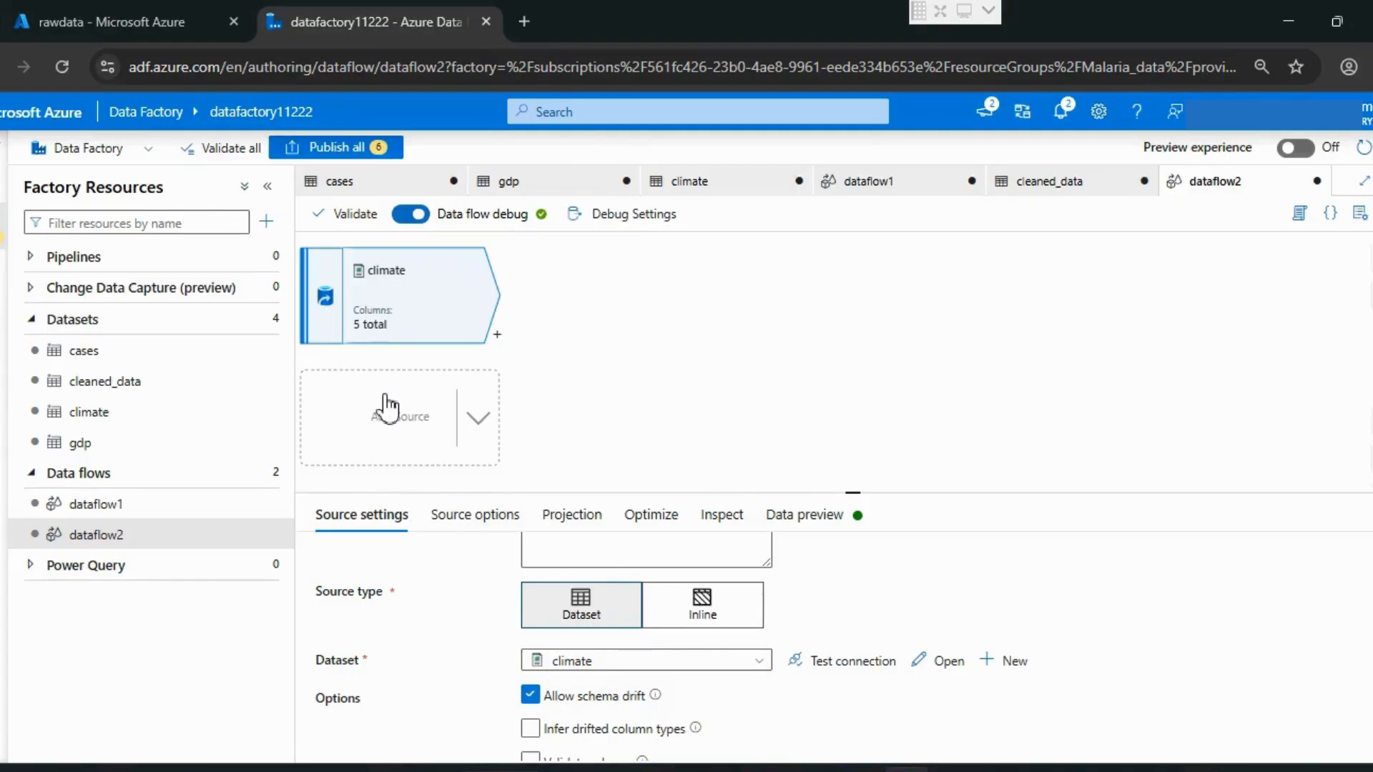
Step: Add a Join transformation after the cases source
{"action": "scroll", "coordinate": [583, 399], "scroll_direction": "up", "scroll_amount": 3}
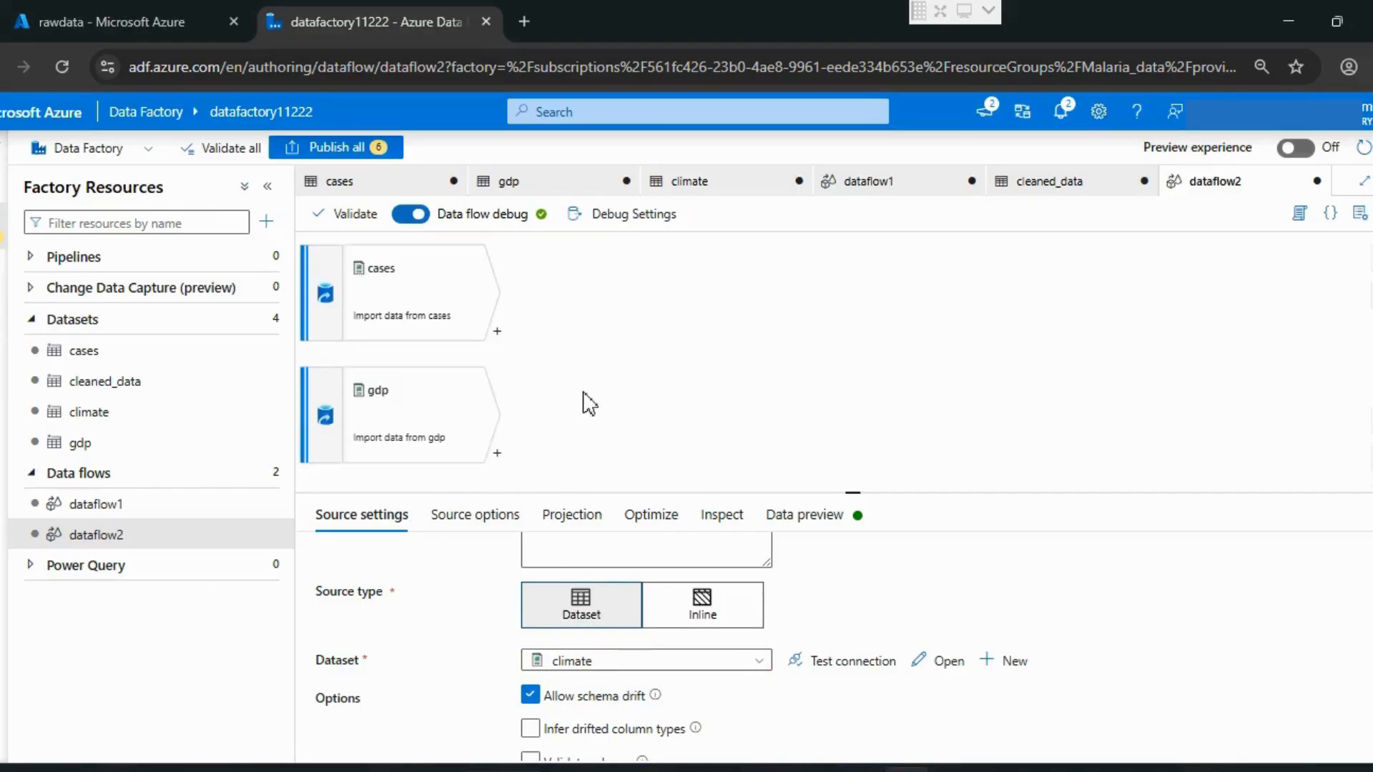
{"action": "scroll", "coordinate": [588, 403], "scroll_direction": "down", "scroll_amount": 1}
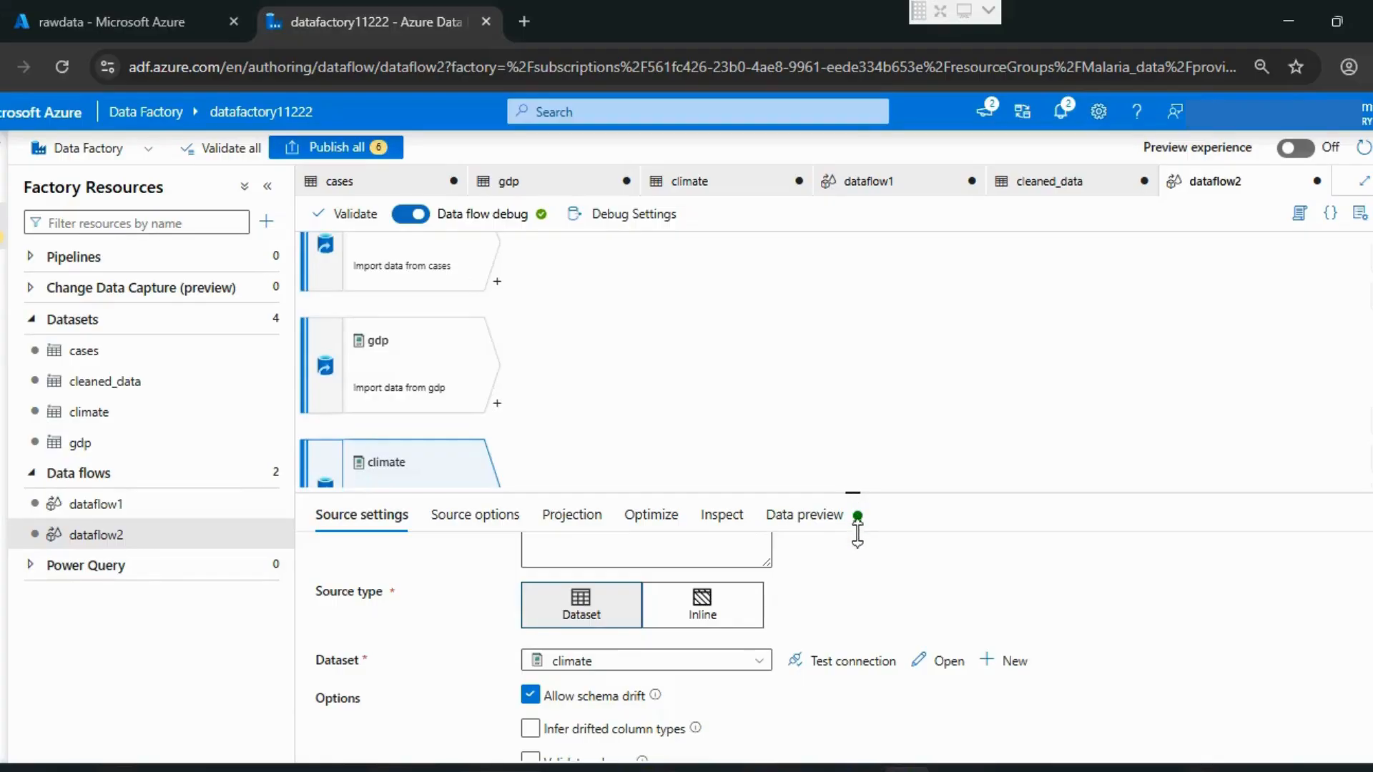
{"action": "left_click_drag", "start_coordinate": [857, 532], "coordinate": [858, 551]}
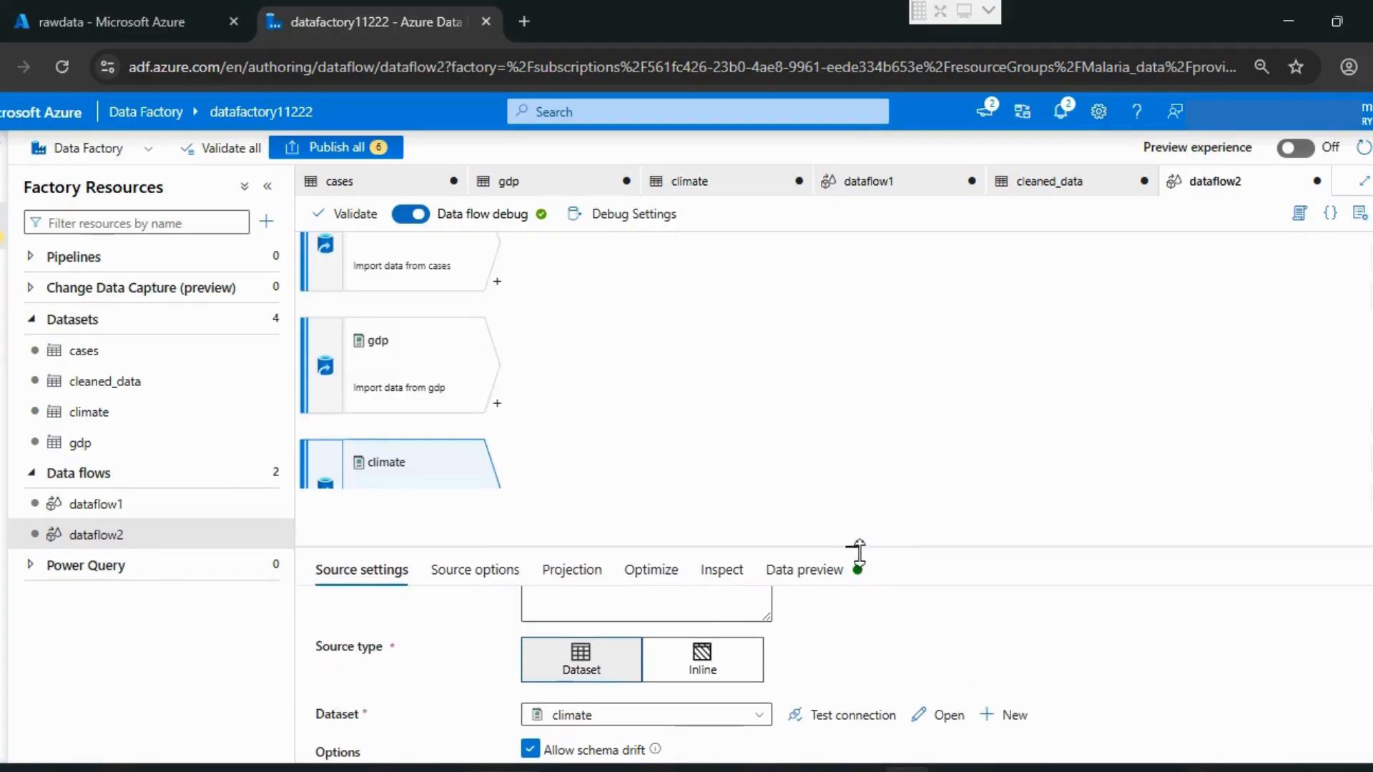
{"action": "left_click", "coordinate": [565, 440]}
{"action": "scroll", "coordinate": [563, 439], "scroll_direction": "up", "scroll_amount": 1}
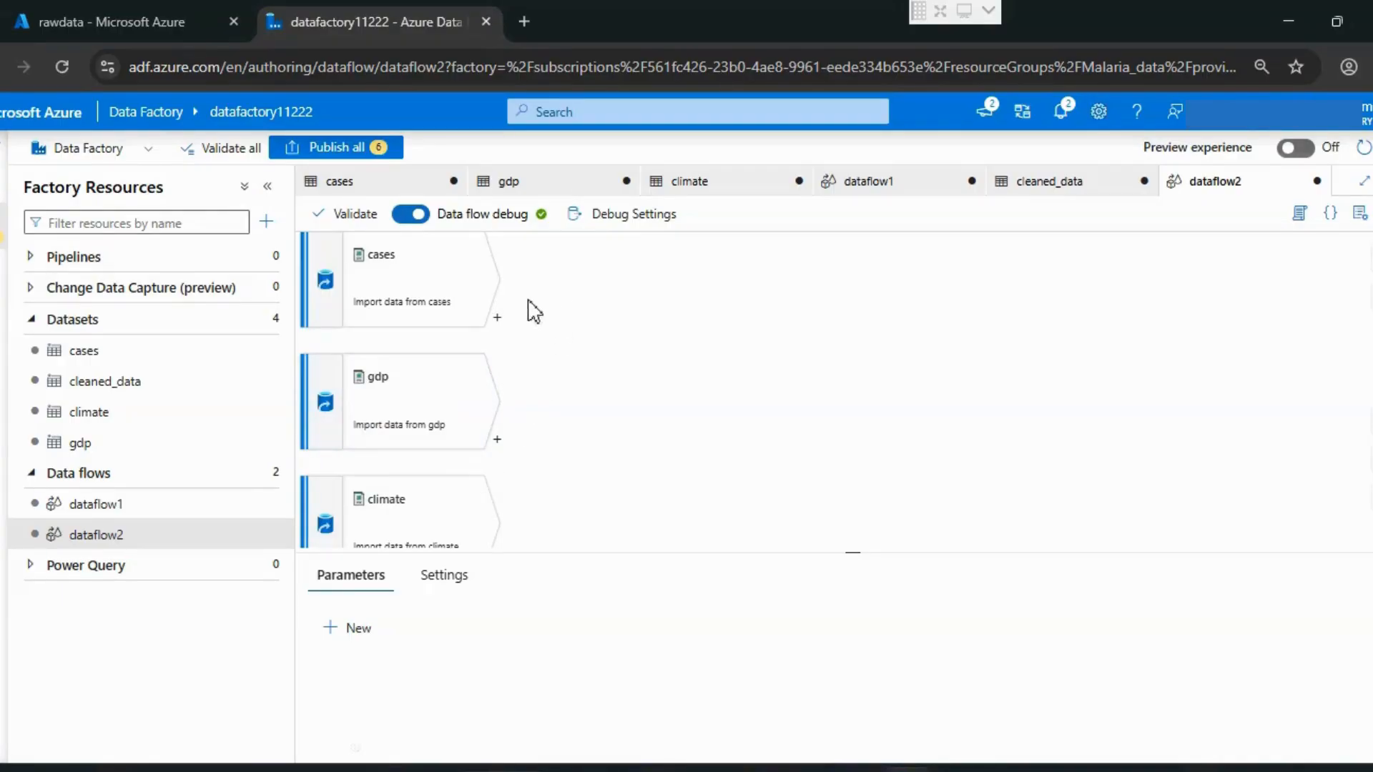
{"action": "left_click", "coordinate": [500, 319]}
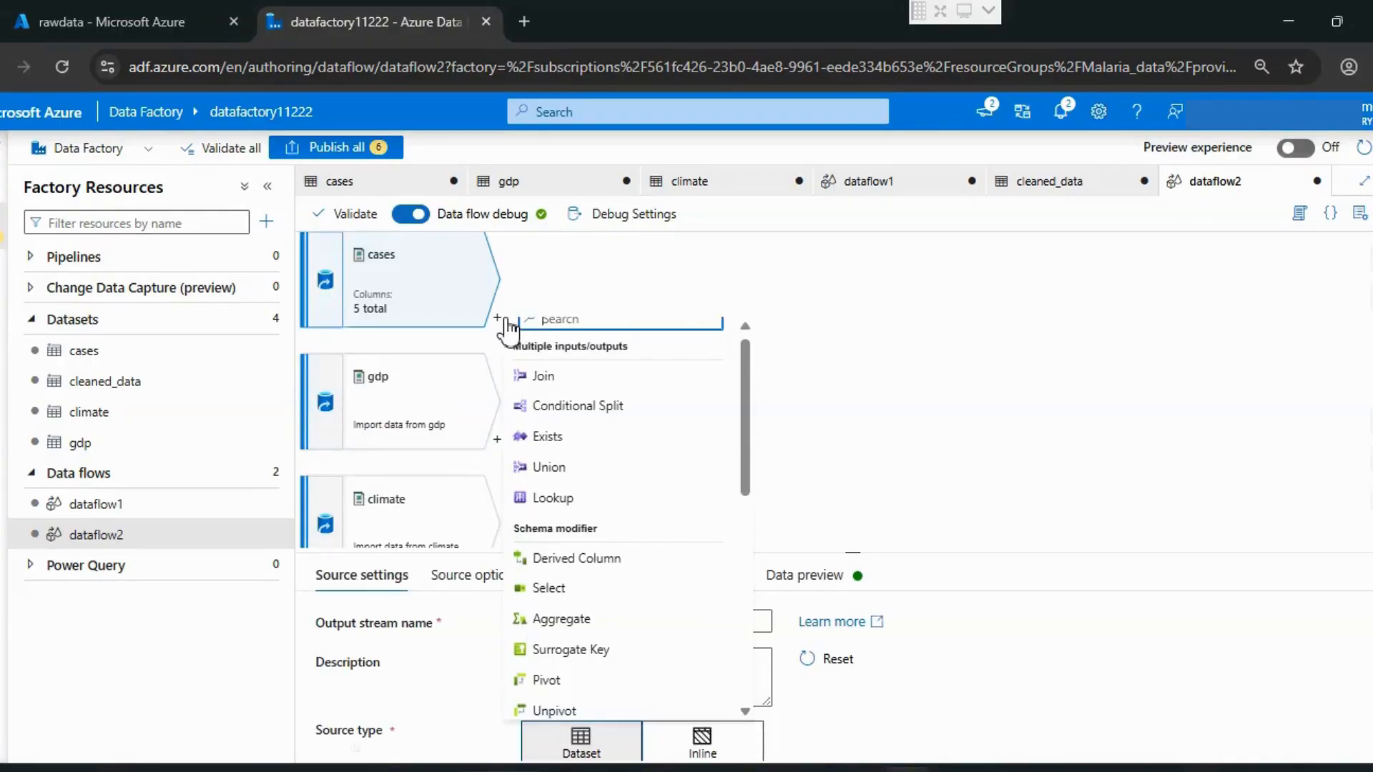
{"action": "left_click", "coordinate": [599, 376]}
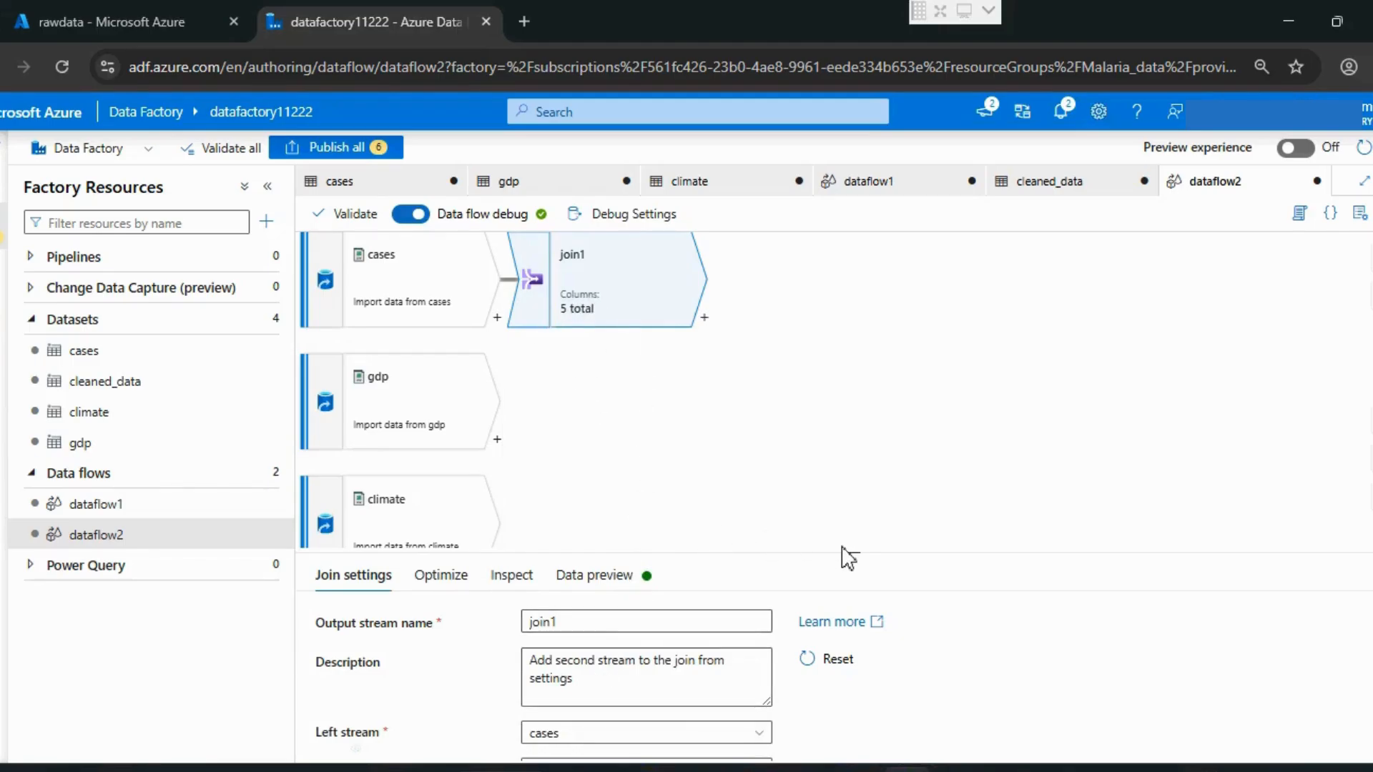
Step: Set the join's right stream to gdp and its join type to Full outer
{"action": "left_click_drag", "start_coordinate": [845, 500], "coordinate": [841, 410]}
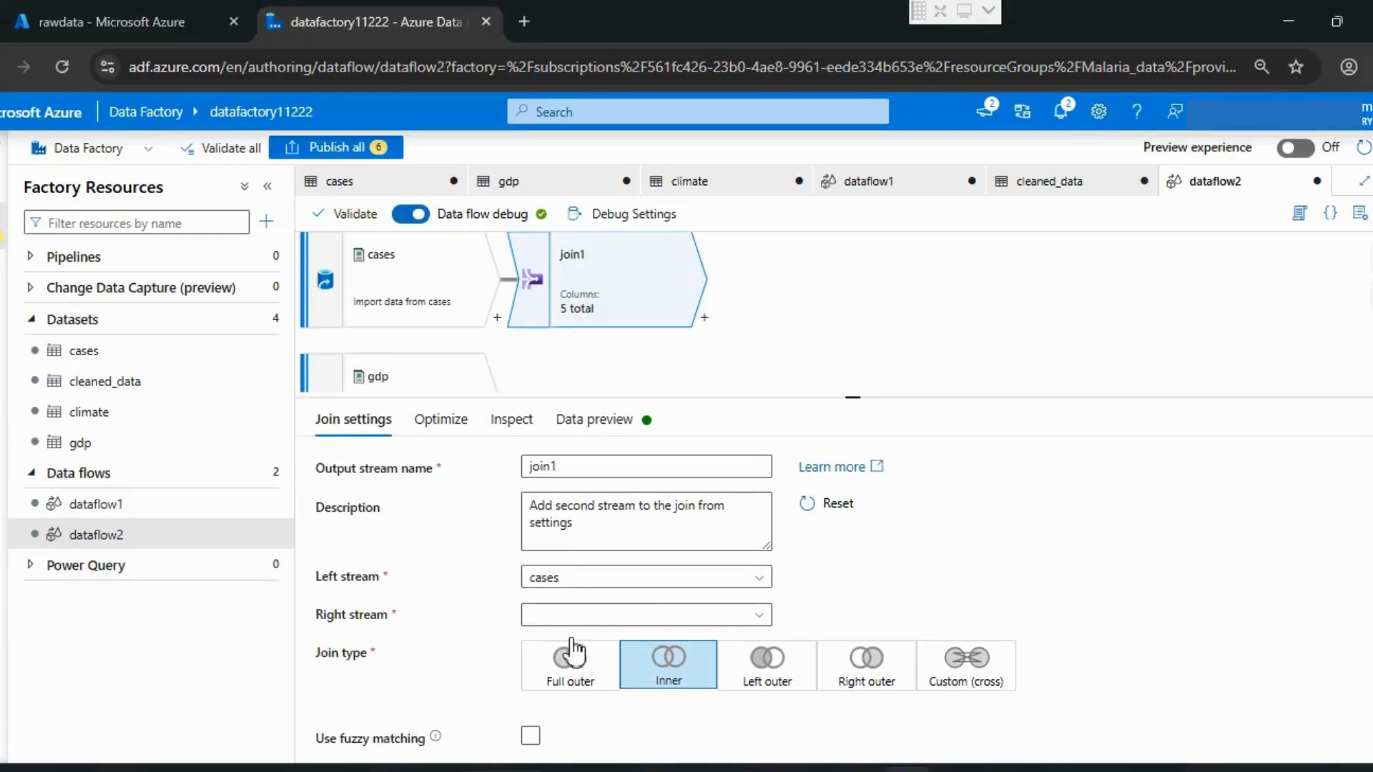
{"action": "left_click", "coordinate": [760, 620]}
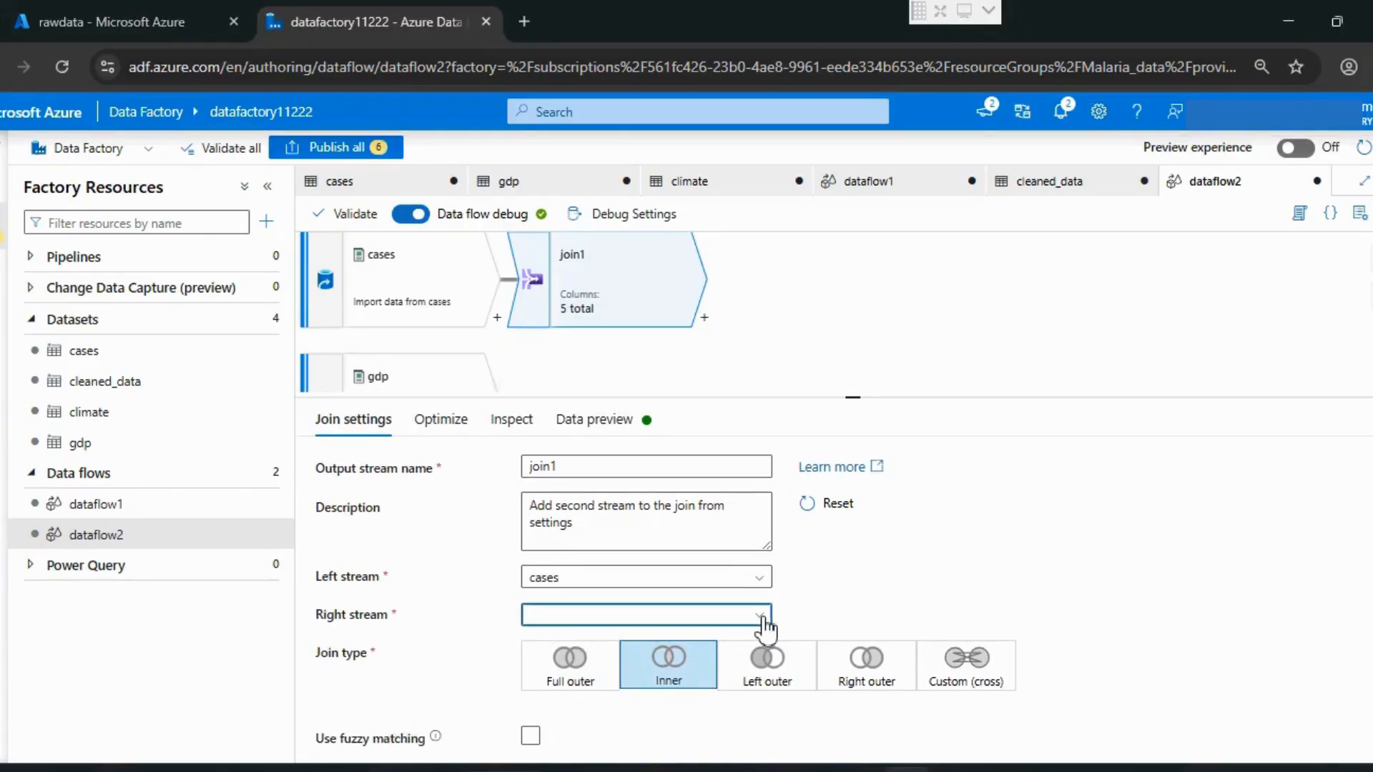
{"action": "left_click", "coordinate": [590, 654]}
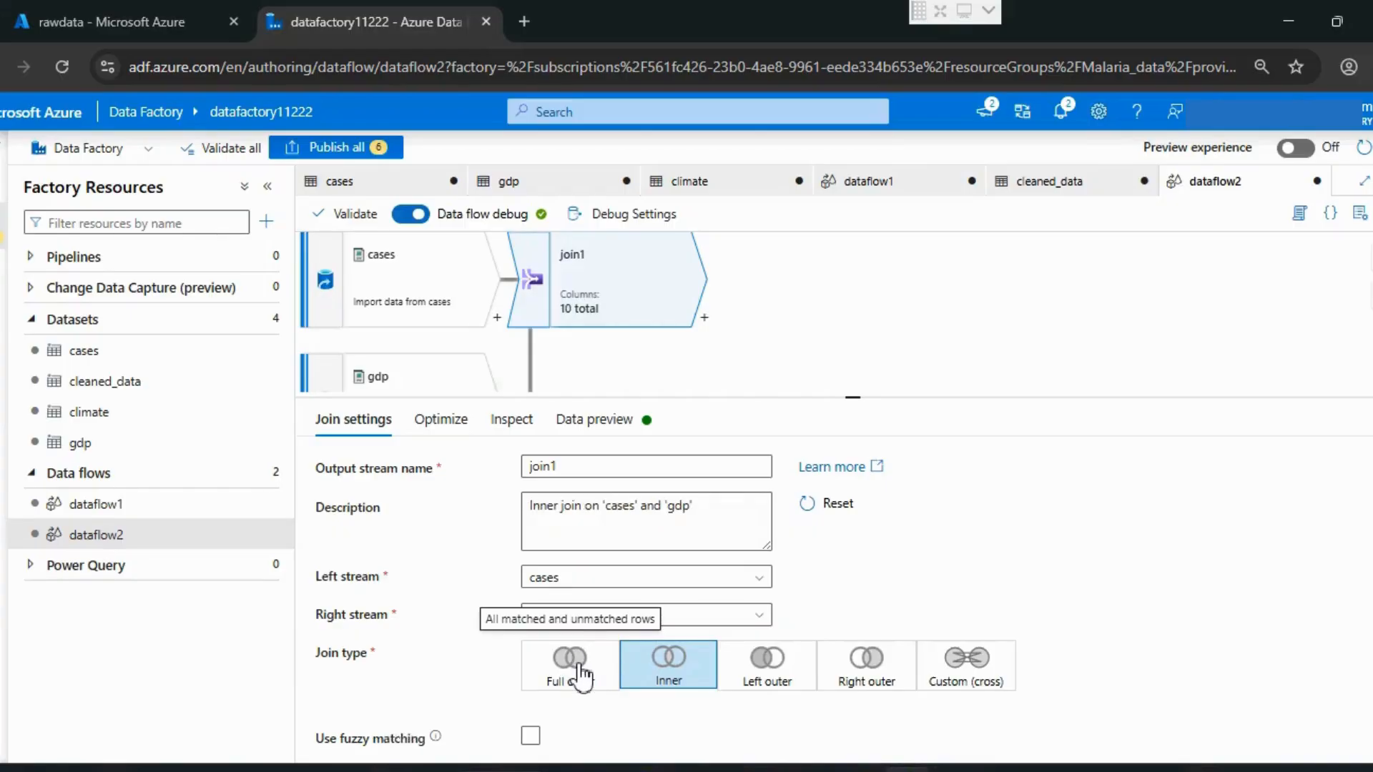
{"action": "left_click", "coordinate": [582, 676]}
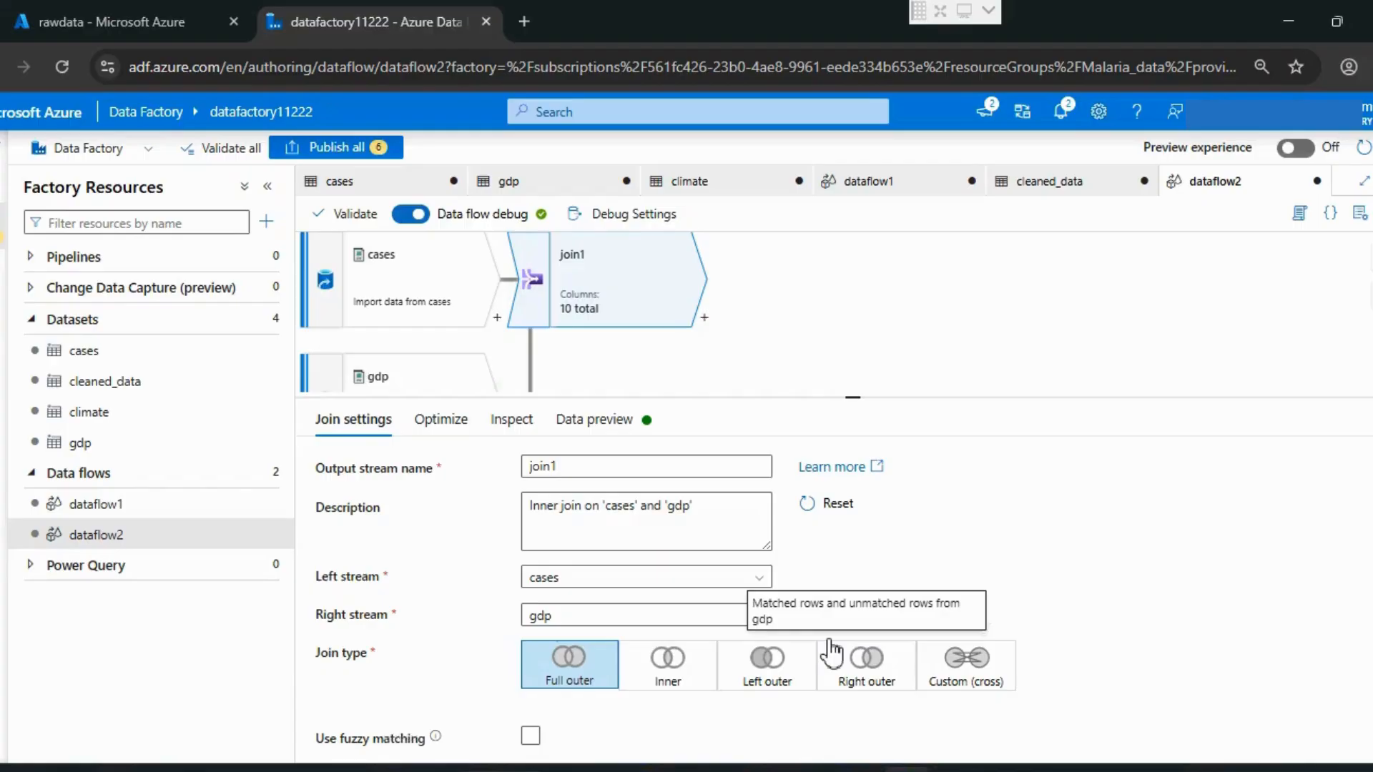
Step: Set the join condition to match country_code from cases with country_code from gdp using the == operator
{"action": "scroll", "coordinate": [1082, 555], "scroll_direction": "down", "scroll_amount": 2}
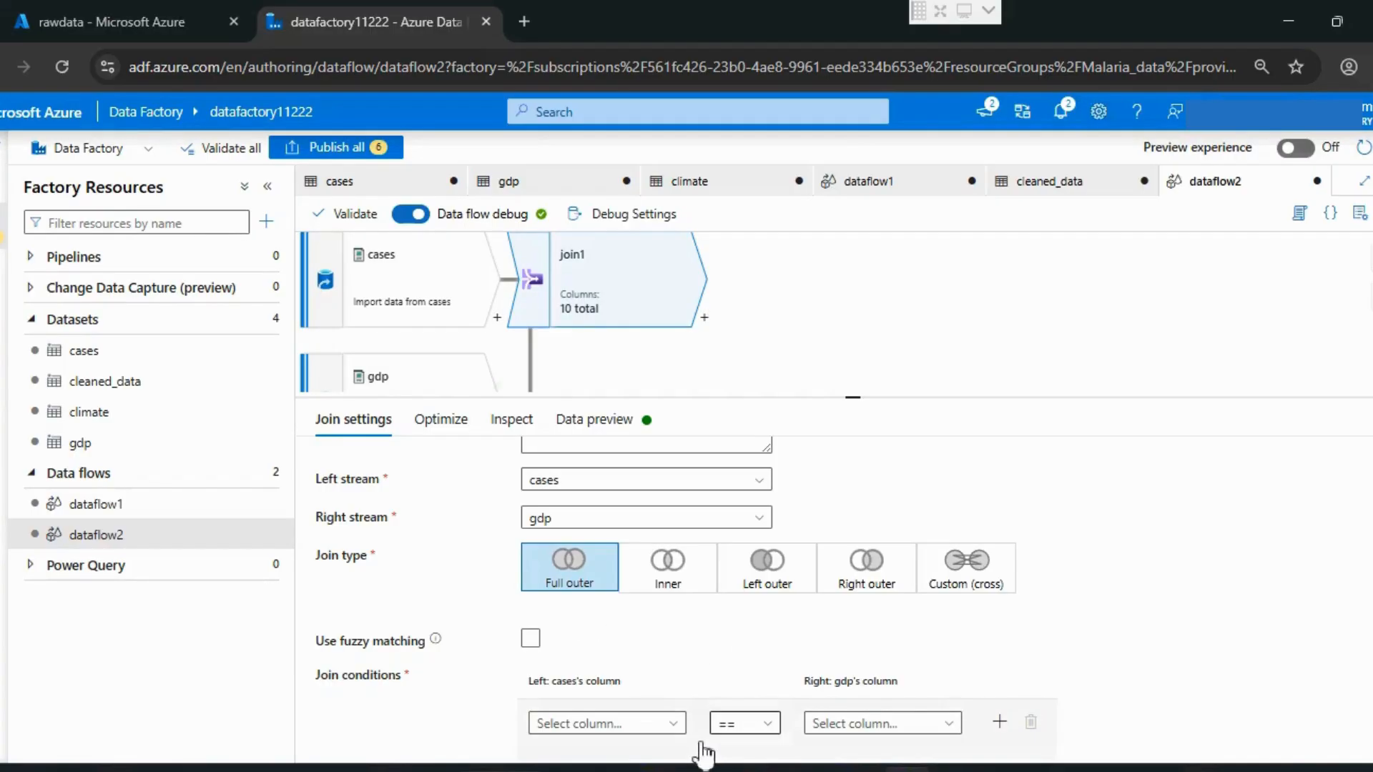
{"action": "left_click", "coordinate": [676, 726]}
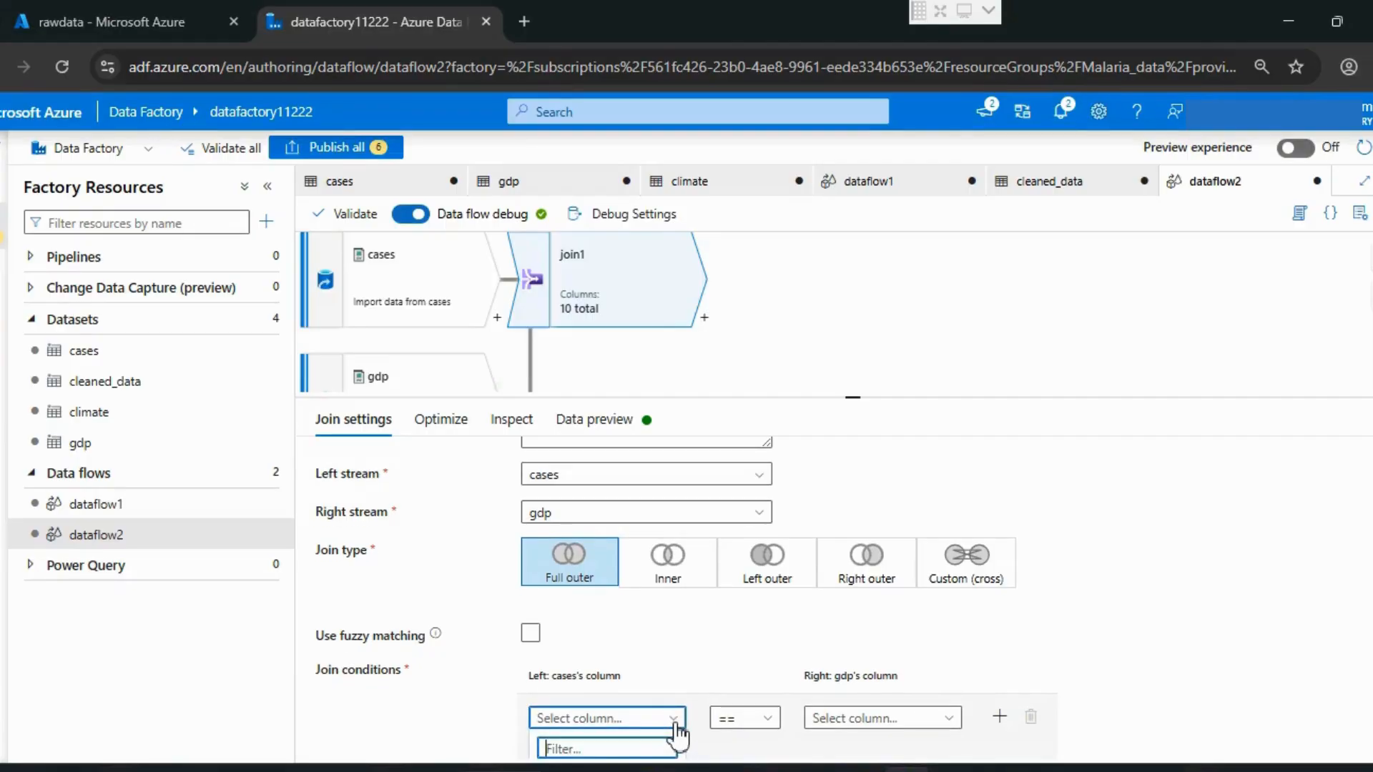
{"action": "scroll", "coordinate": [629, 707], "scroll_direction": "down", "scroll_amount": 2}
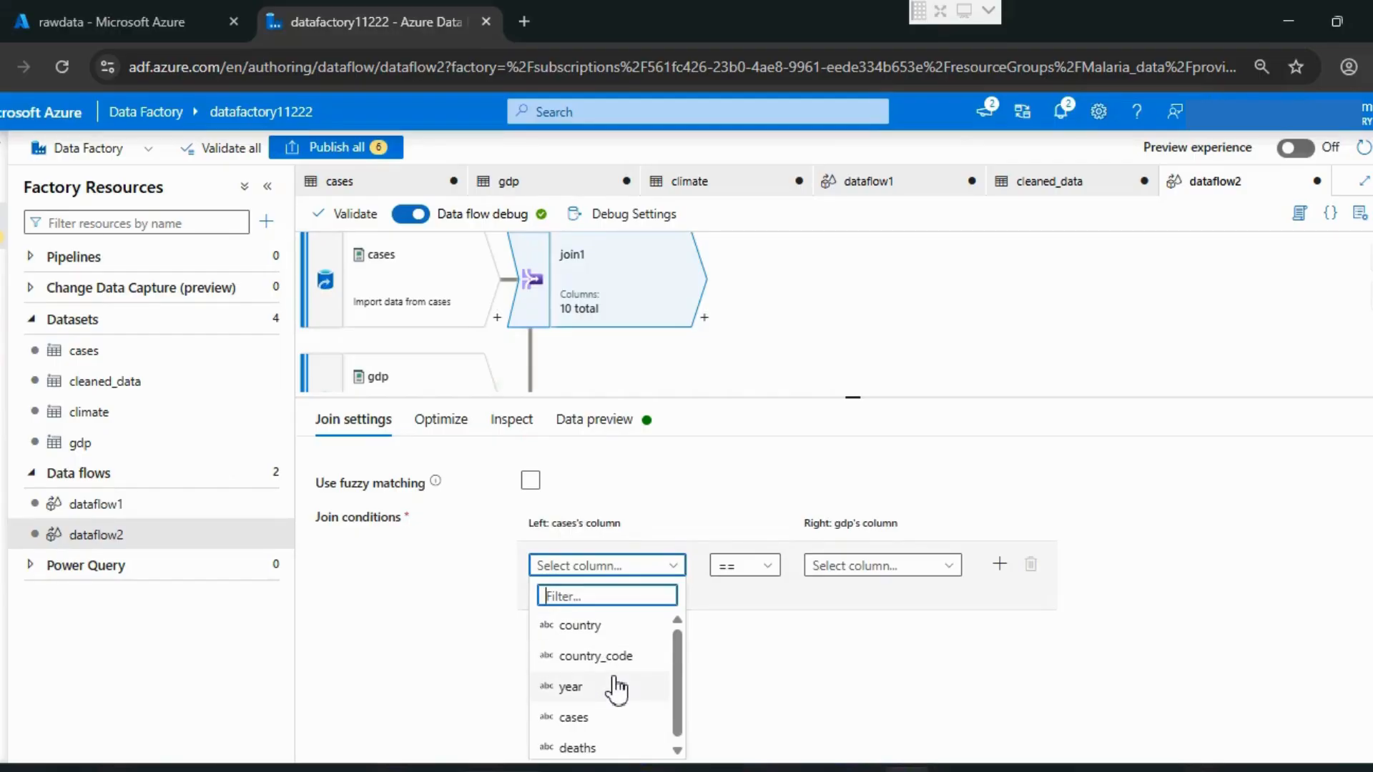
{"action": "left_click", "coordinate": [616, 656]}
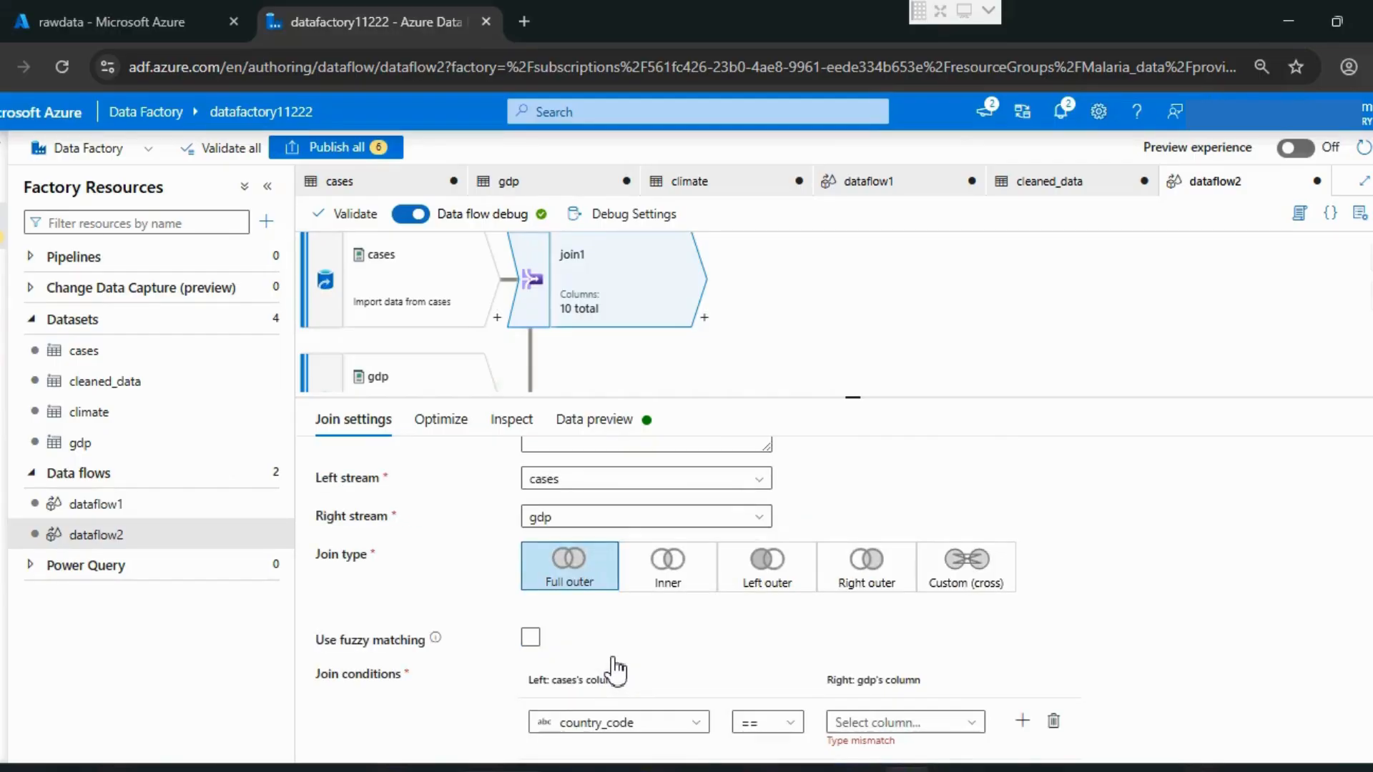
{"action": "left_click", "coordinate": [909, 702]}
{"action": "scroll", "coordinate": [868, 722], "scroll_direction": "down", "scroll_amount": 2}
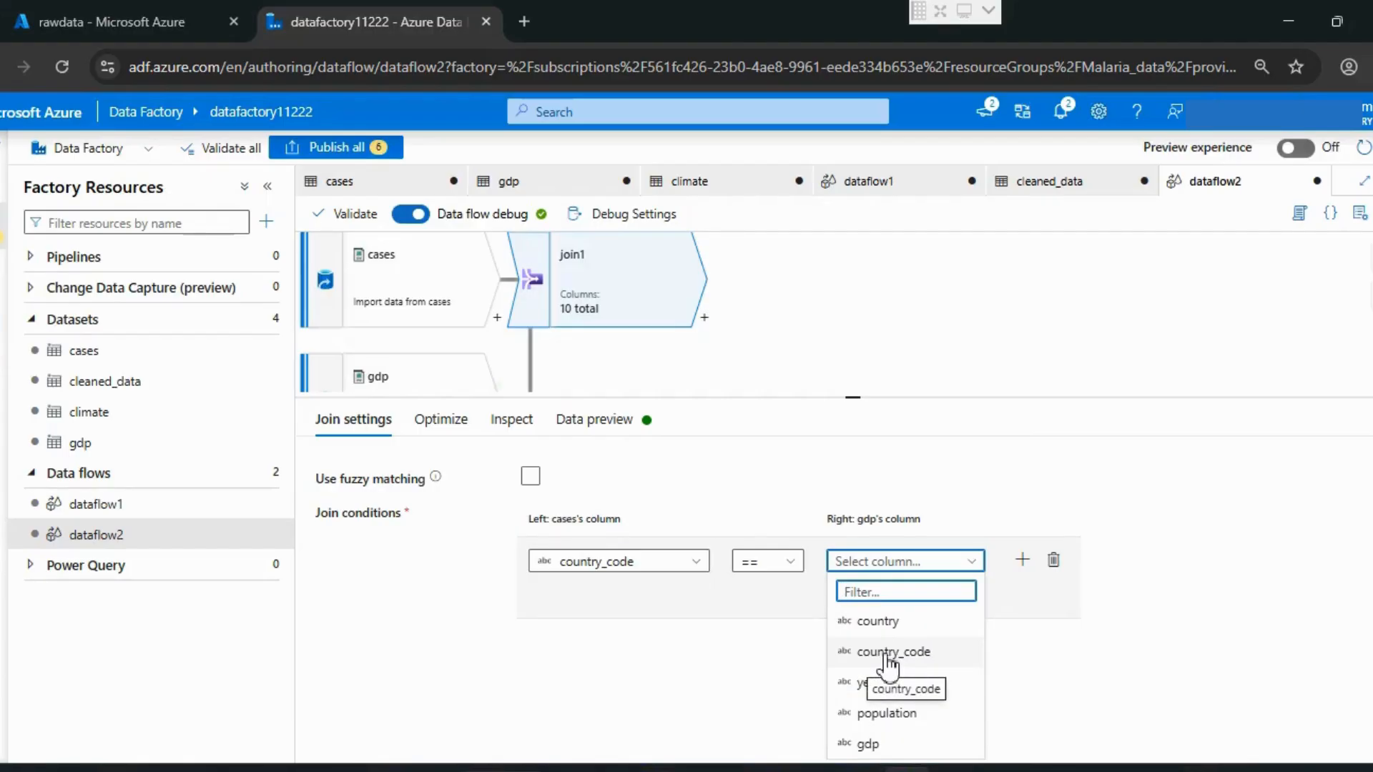
{"action": "left_click", "coordinate": [885, 652]}
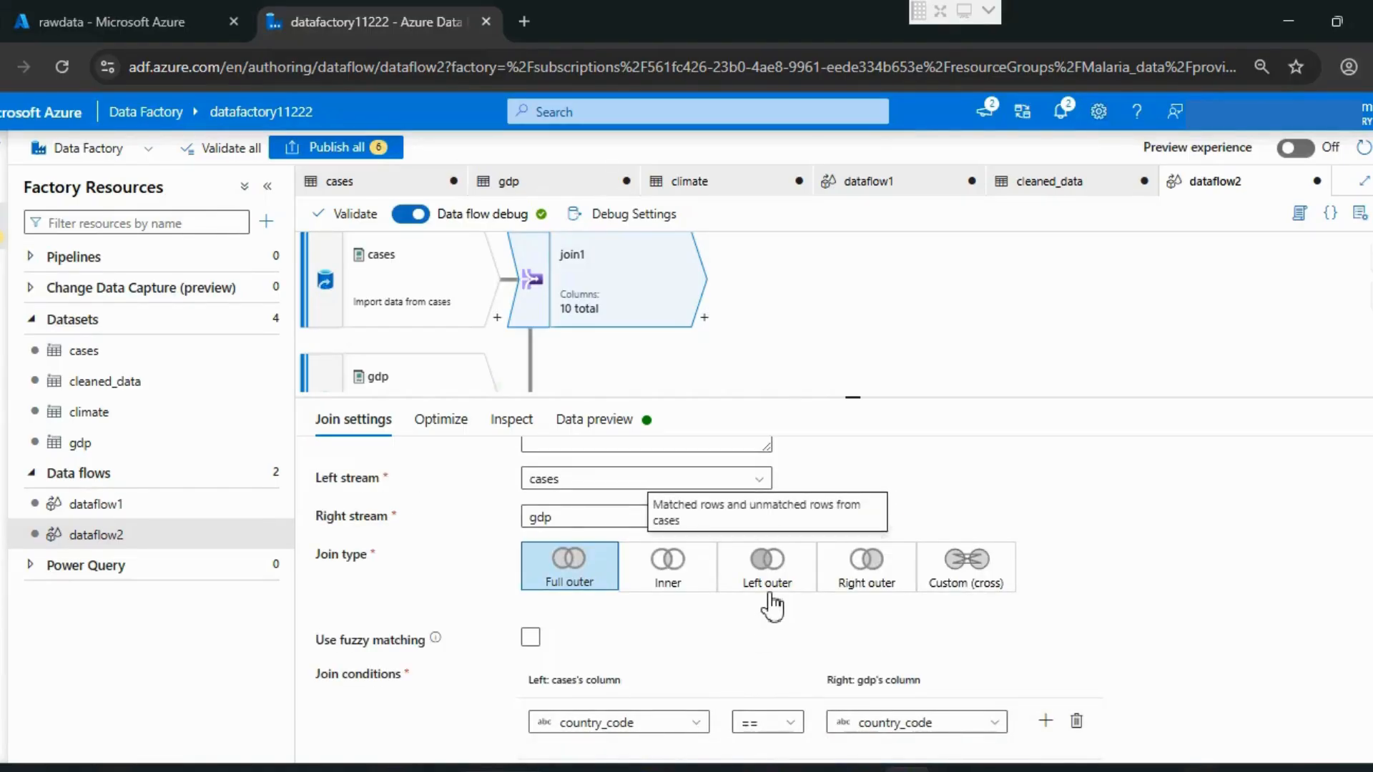
Step: Add a second join condition to join1 matching year from cases with year from gdp using the == operator
{"action": "left_click", "coordinate": [1045, 723]}
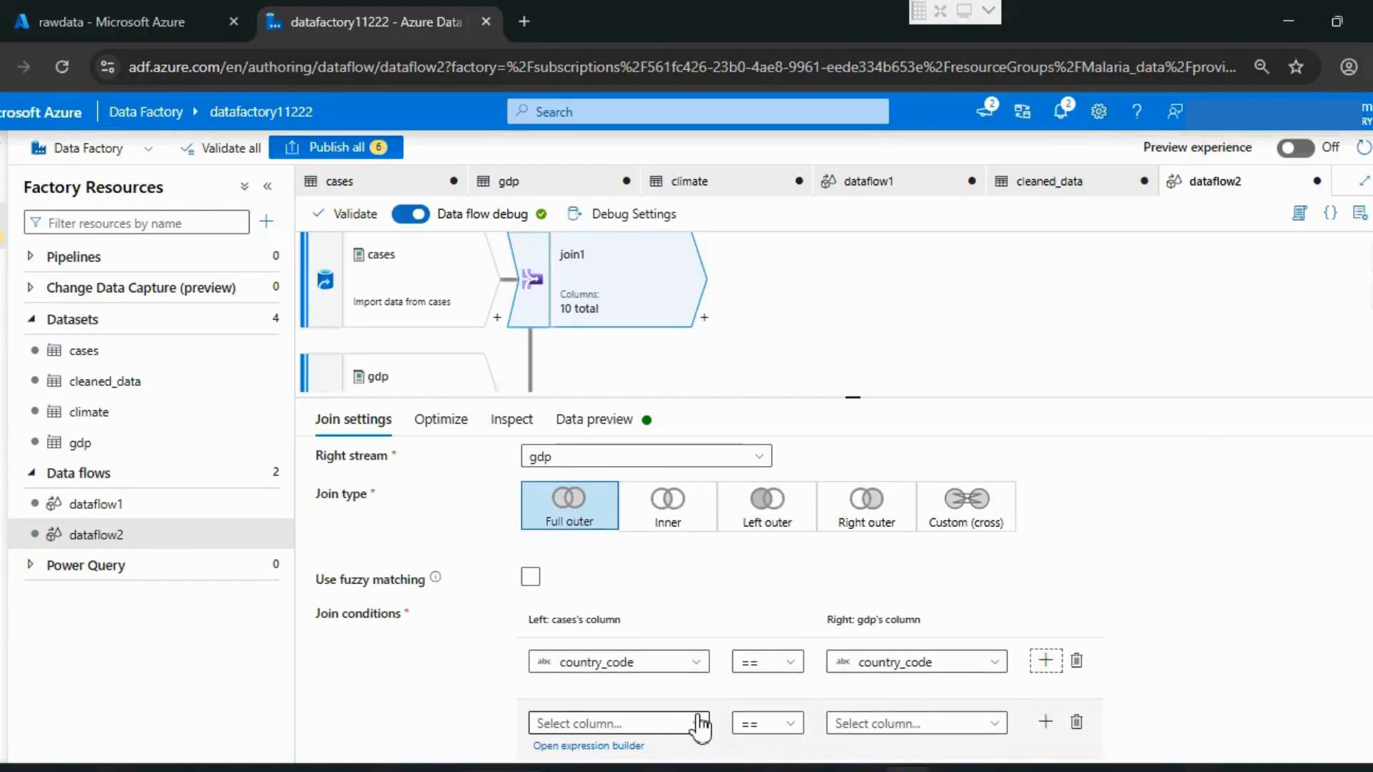
{"action": "left_click", "coordinate": [693, 723]}
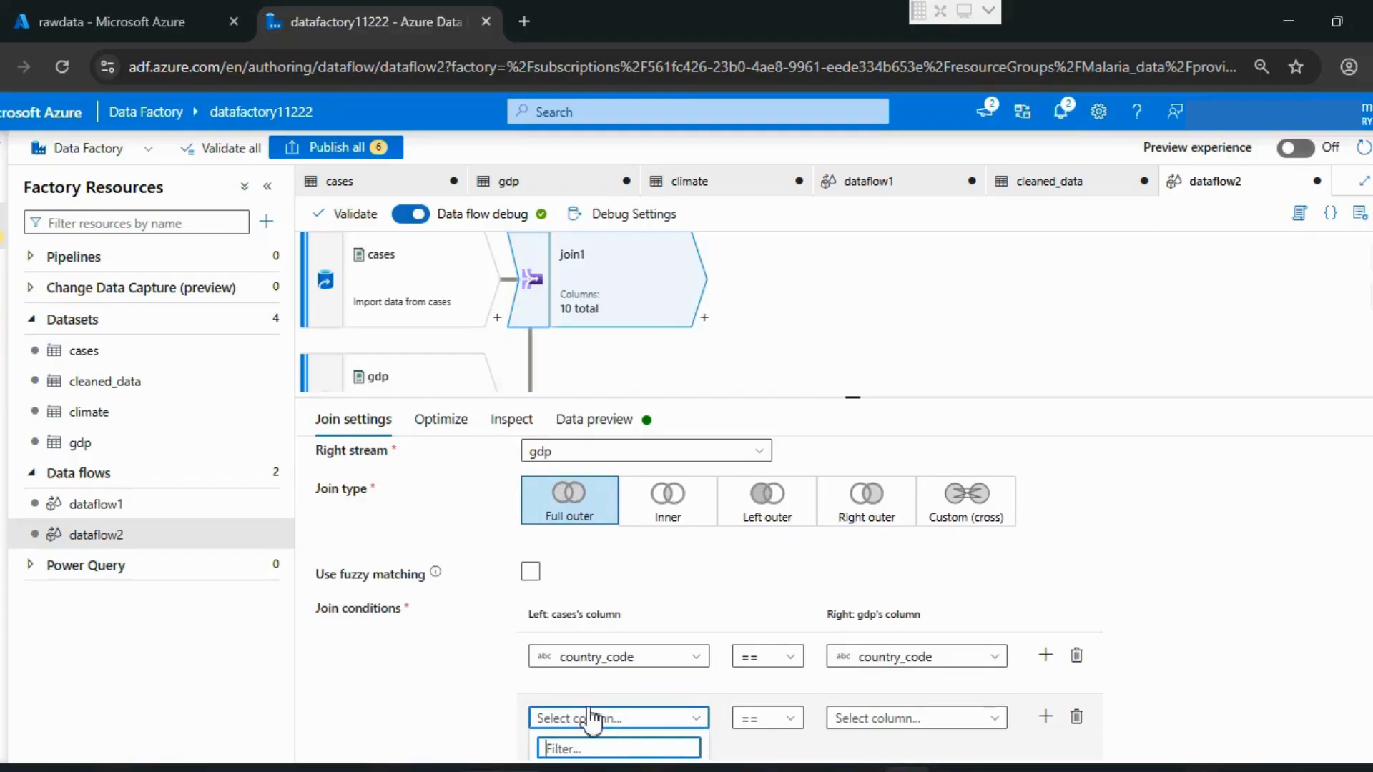
{"action": "scroll", "coordinate": [587, 736], "scroll_direction": "down", "scroll_amount": 2}
{"action": "left_click", "coordinate": [564, 683]}
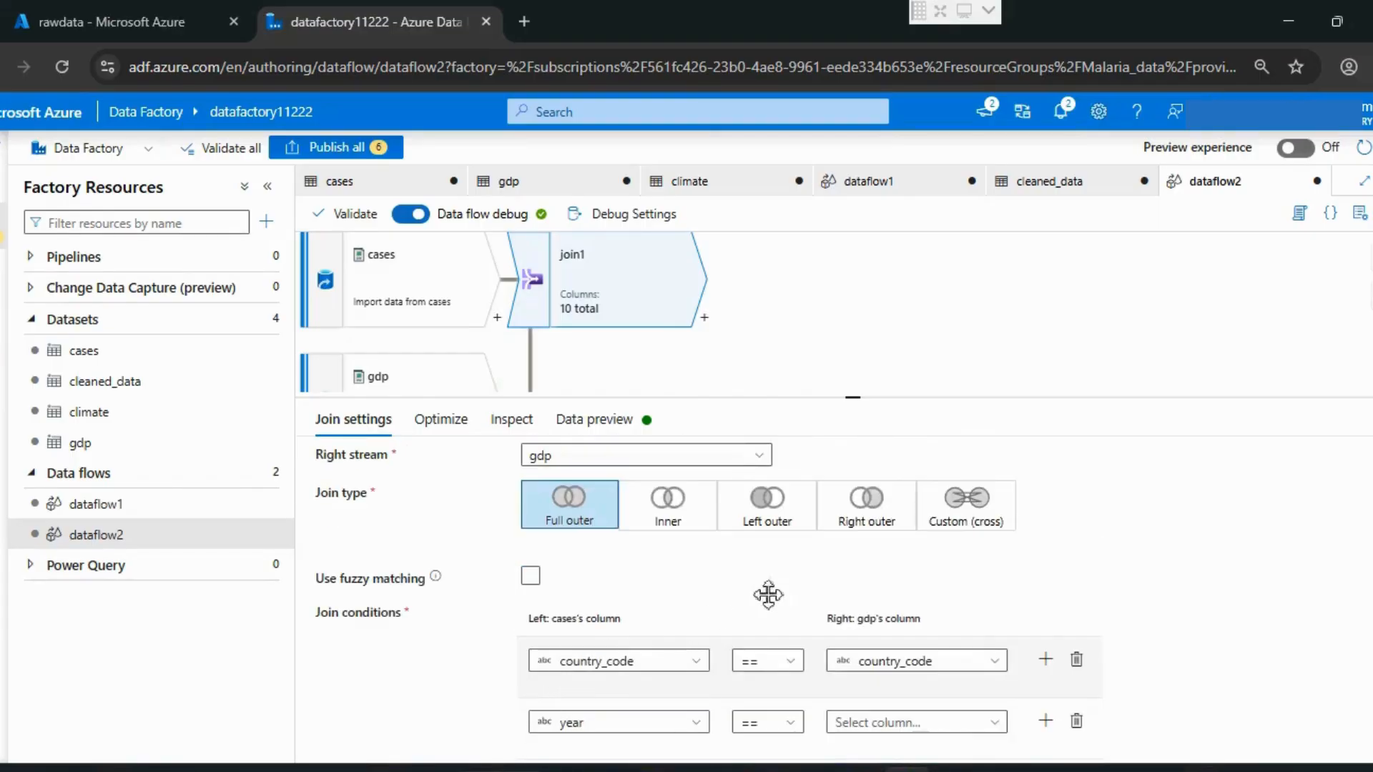
{"action": "left_click", "coordinate": [939, 706]}
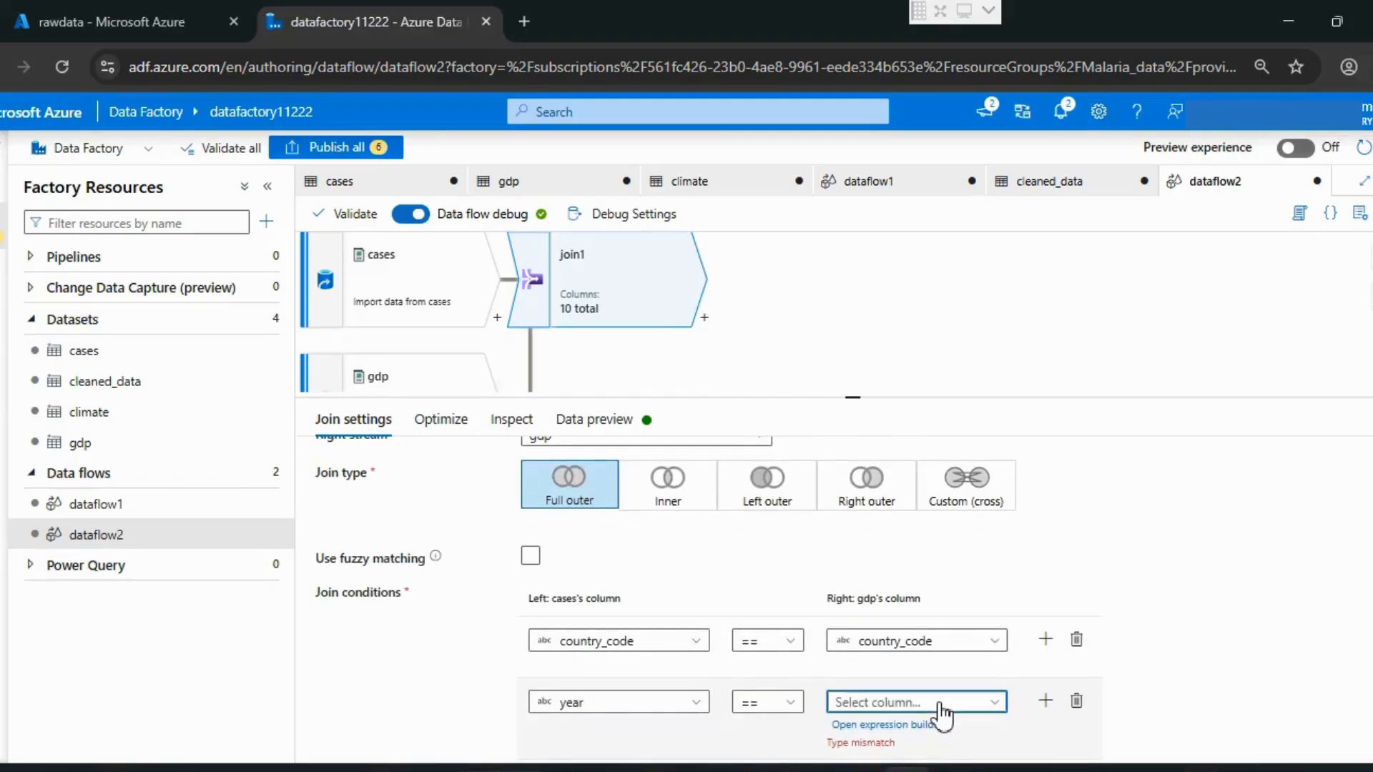
{"action": "scroll", "coordinate": [950, 689], "scroll_direction": "down", "scroll_amount": 2}
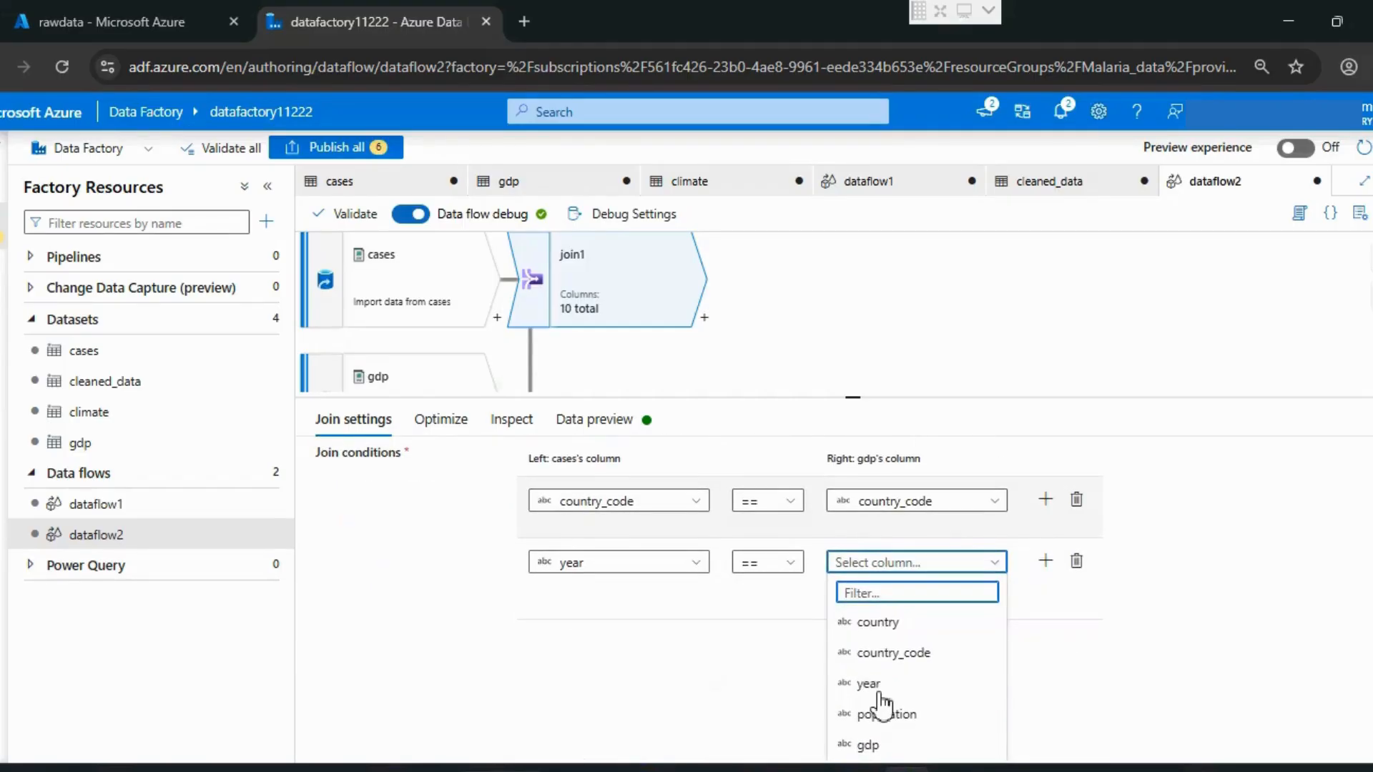
{"action": "left_click", "coordinate": [867, 683]}
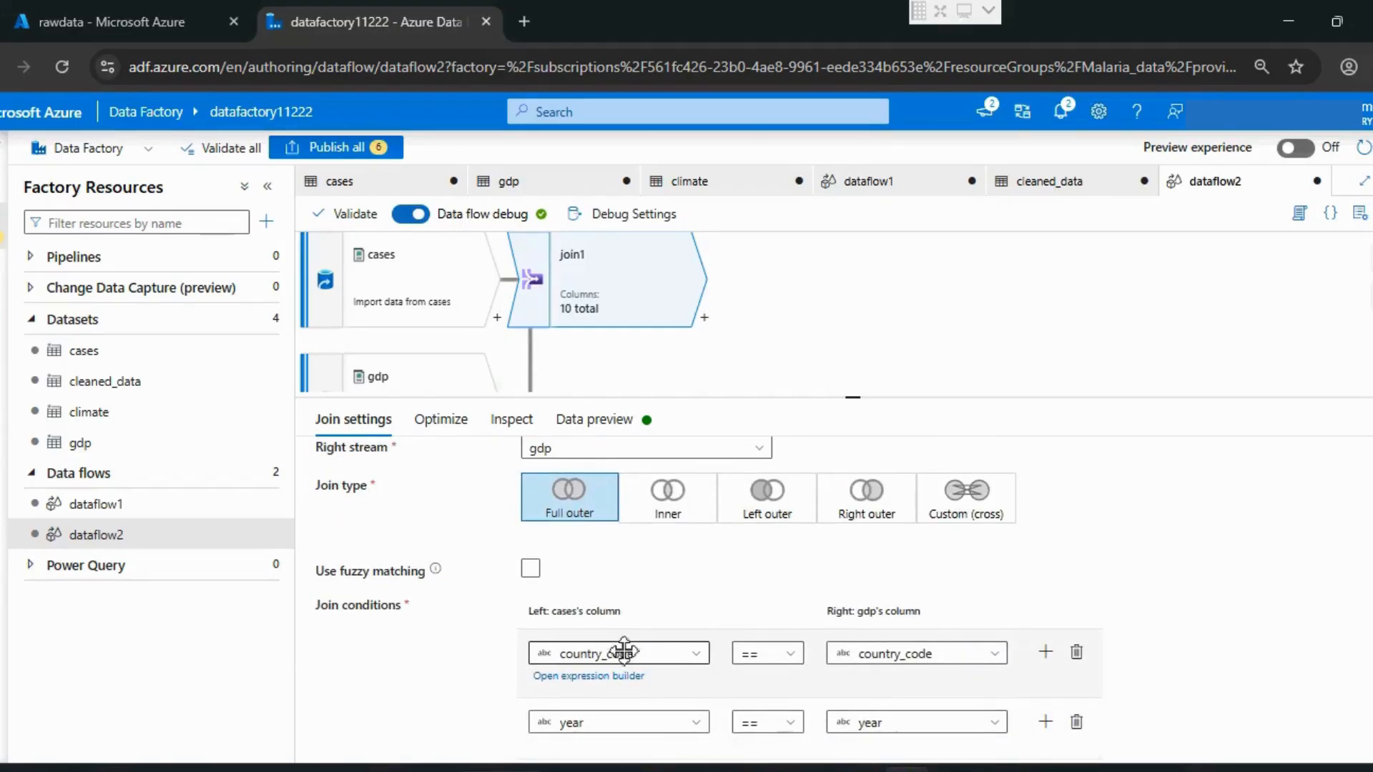
Step: Refresh the data preview of join1 and examine the joined rows across all columns, including population and gdp
{"action": "scroll", "coordinate": [624, 652], "scroll_direction": "up", "scroll_amount": 2}
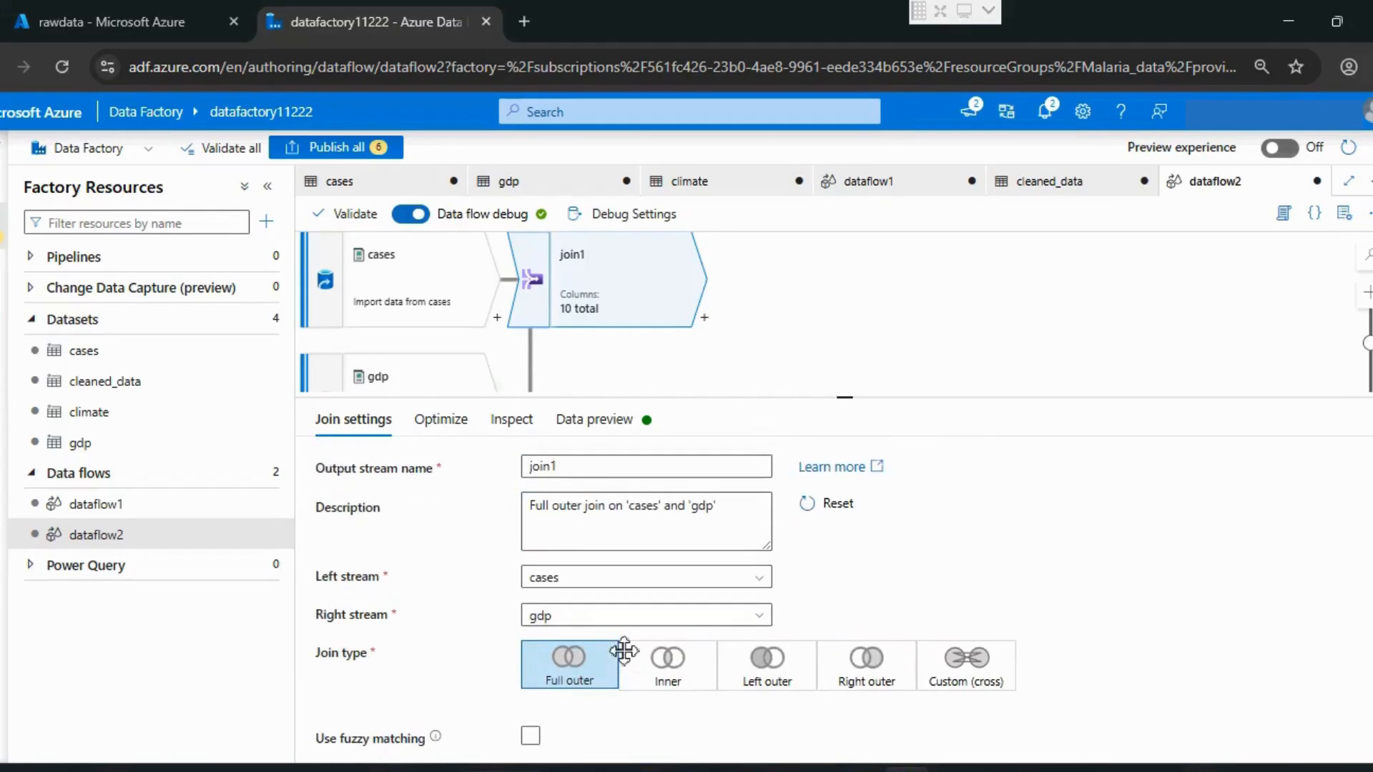
{"action": "left_click", "coordinate": [601, 423]}
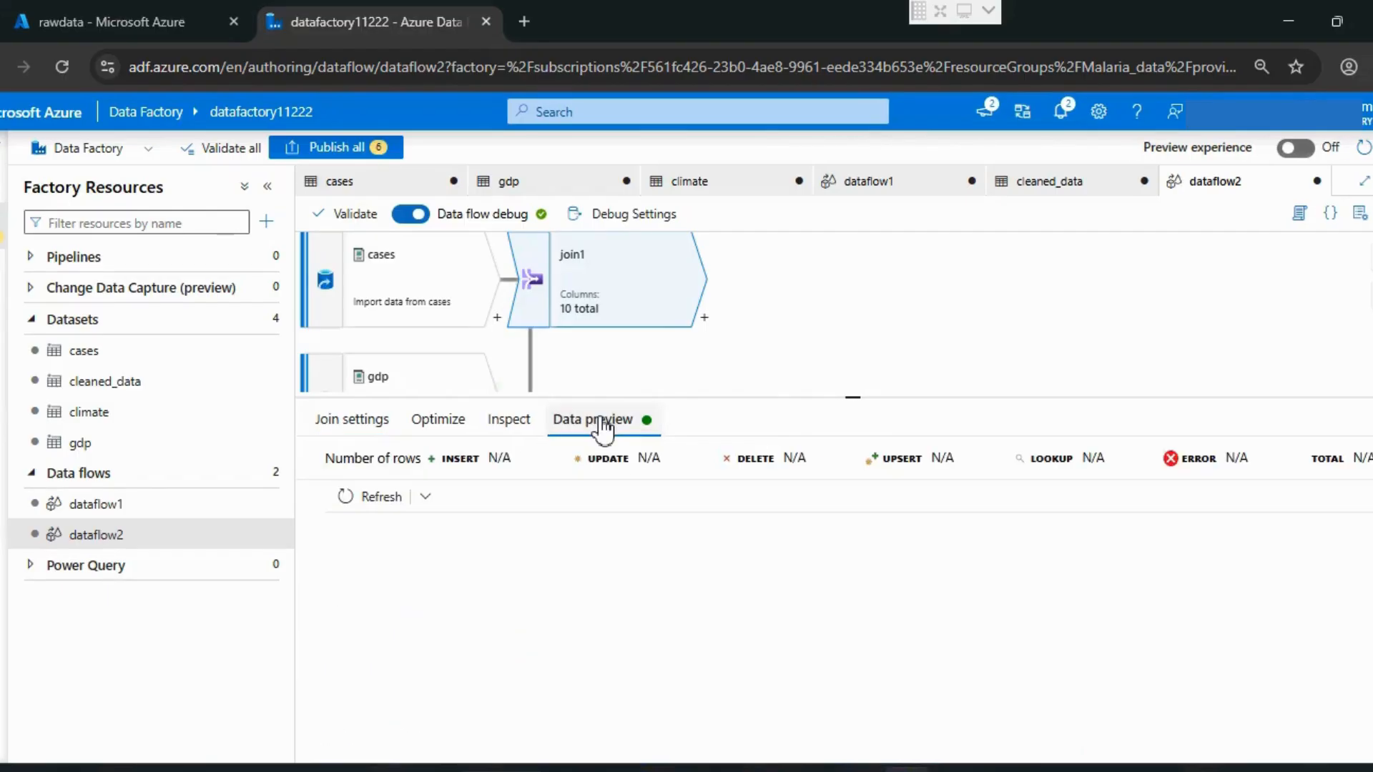
{"action": "left_click", "coordinate": [368, 500]}
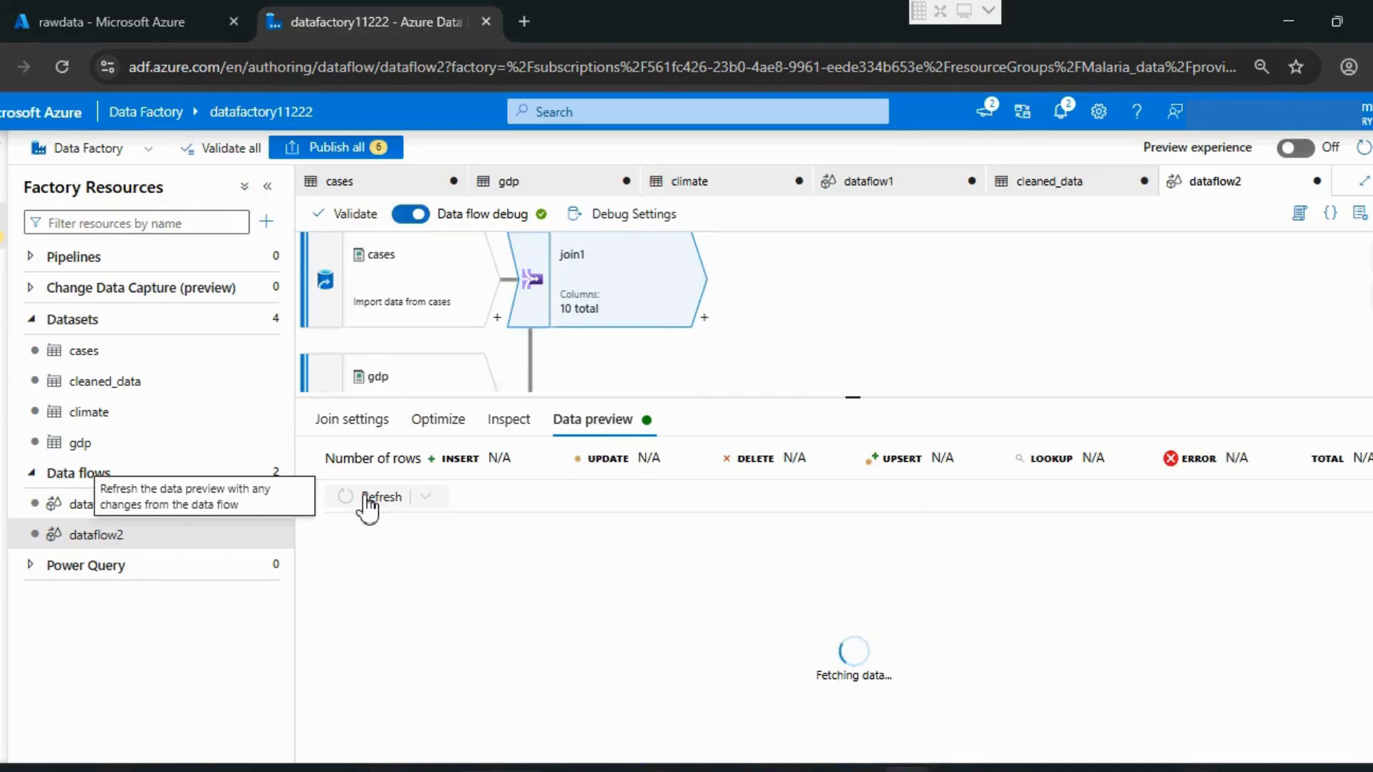
{"action": "left_click_drag", "start_coordinate": [853, 415], "coordinate": [853, 475]}
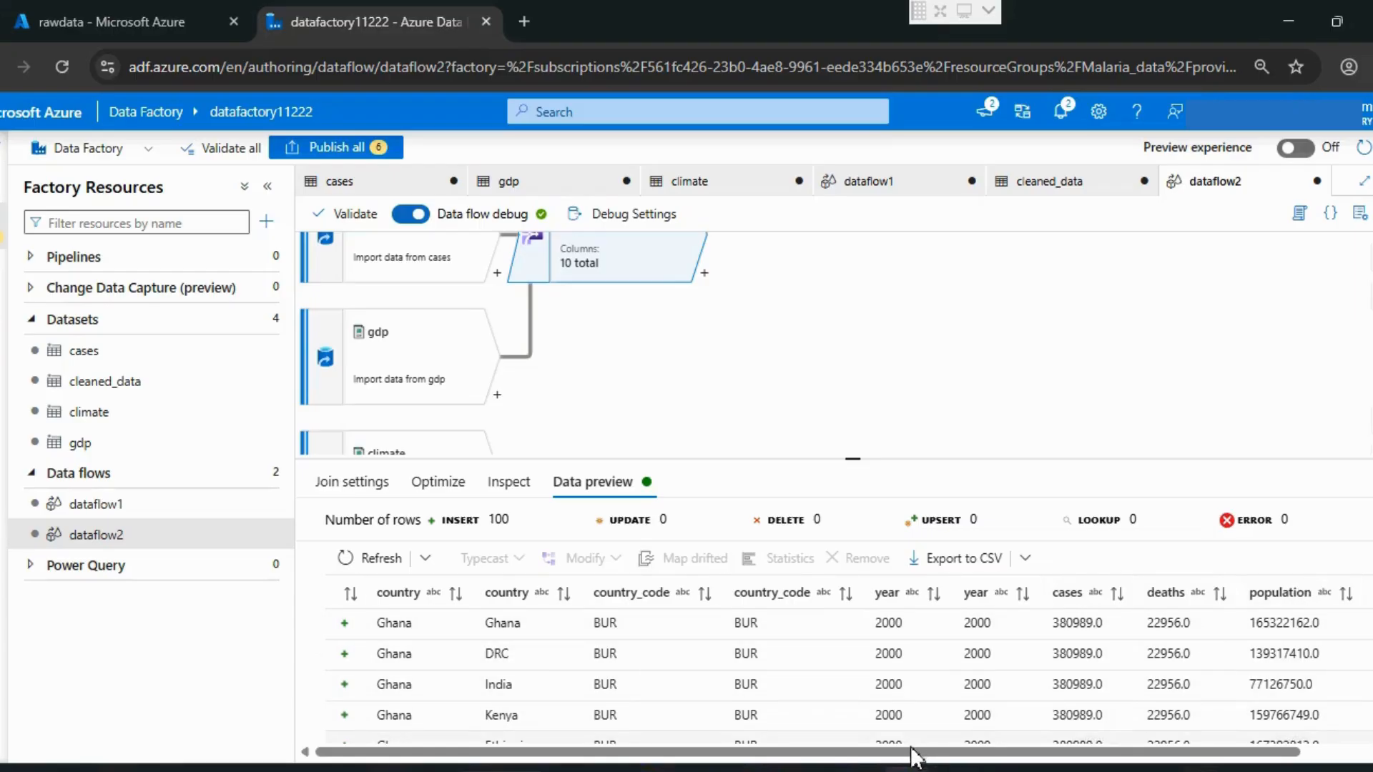
{"action": "left_click_drag", "start_coordinate": [913, 754], "coordinate": [1078, 752]}
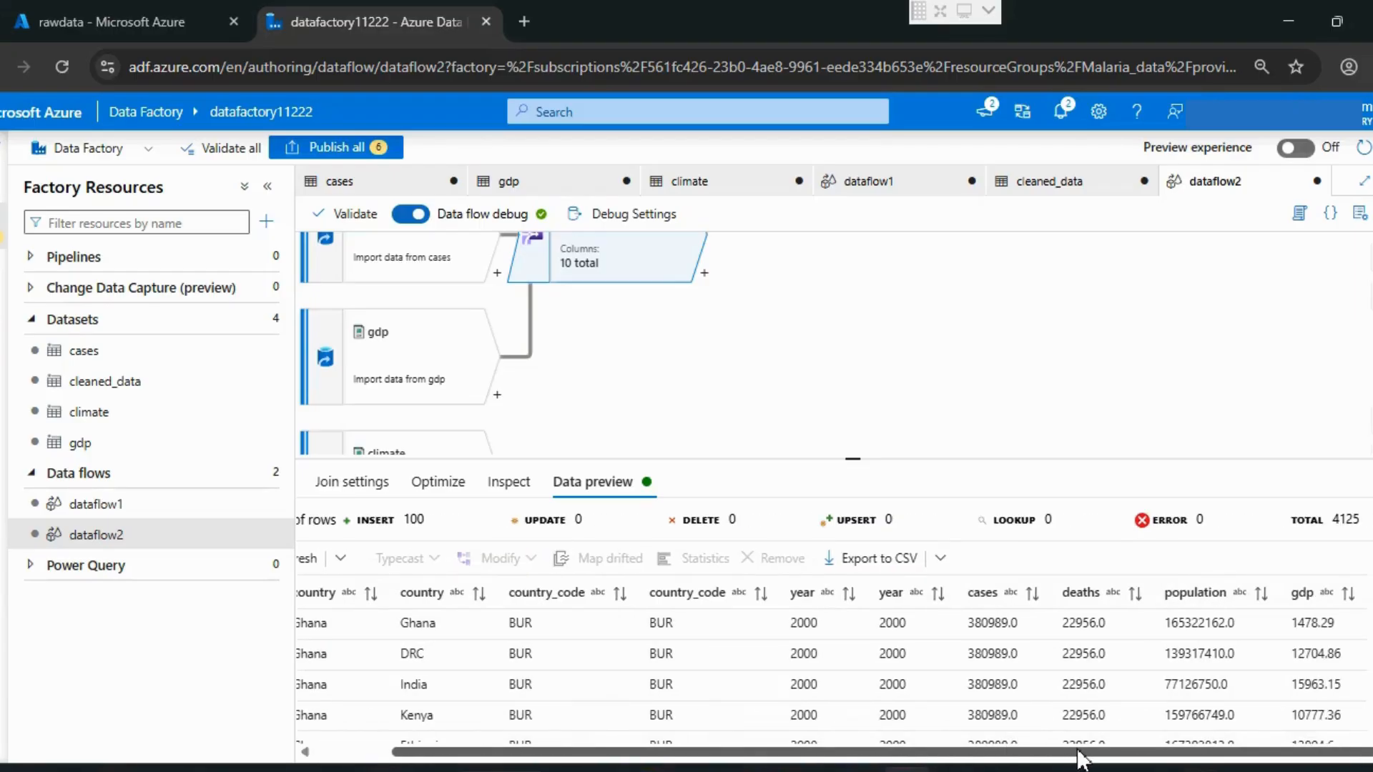
{"action": "left_click", "coordinate": [369, 486]}
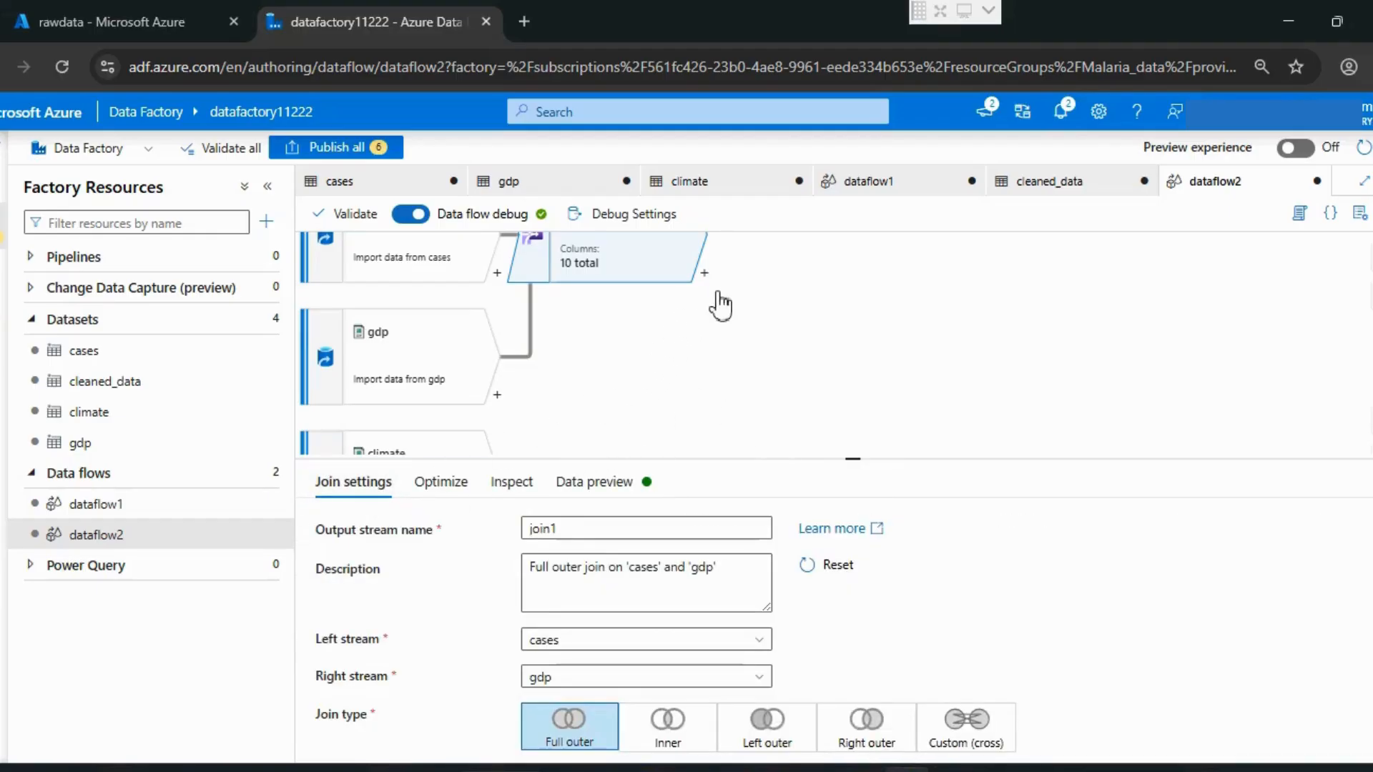
Step: Add a second Join transformation after join1 in the data flow
{"action": "scroll", "coordinate": [734, 327], "scroll_direction": "up", "scroll_amount": 1}
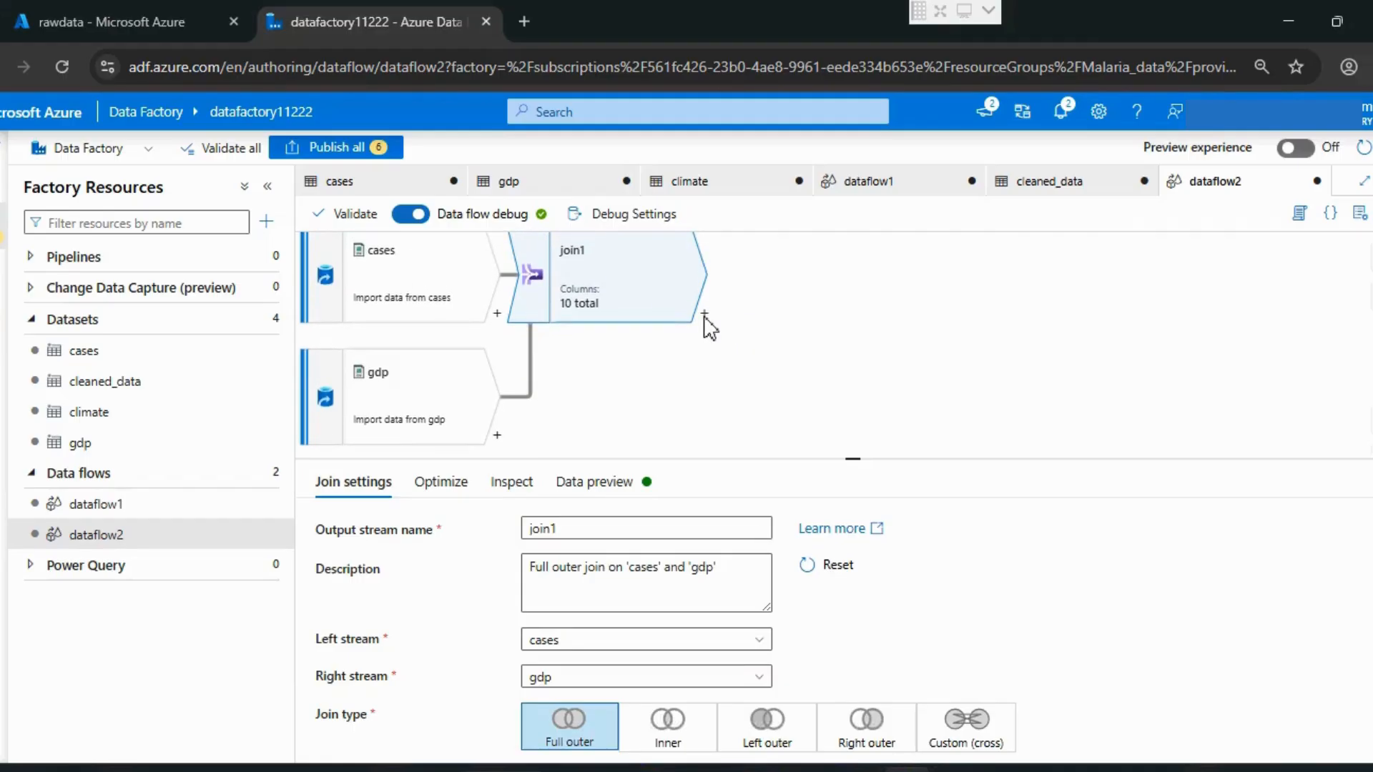
{"action": "left_click_drag", "start_coordinate": [722, 377], "coordinate": [705, 392]}
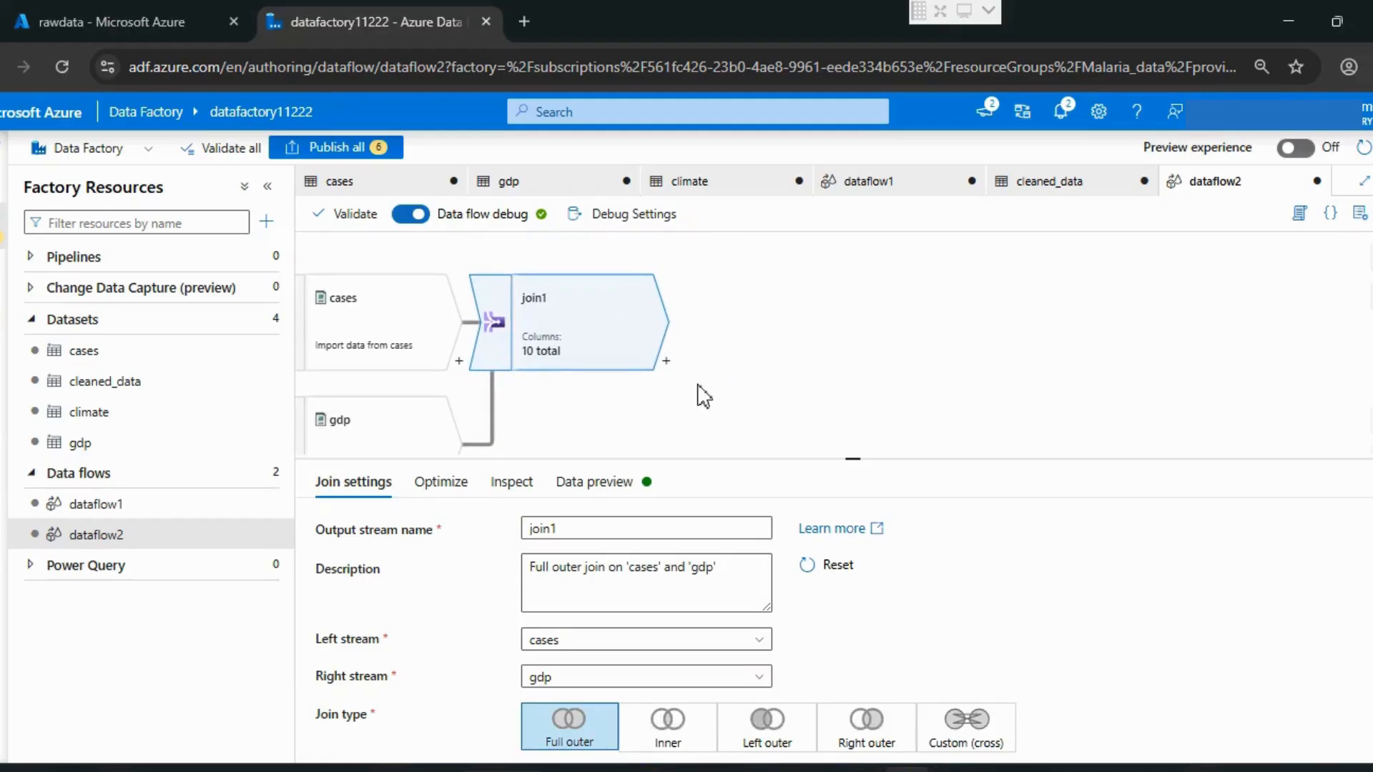
{"action": "left_click", "coordinate": [666, 362]}
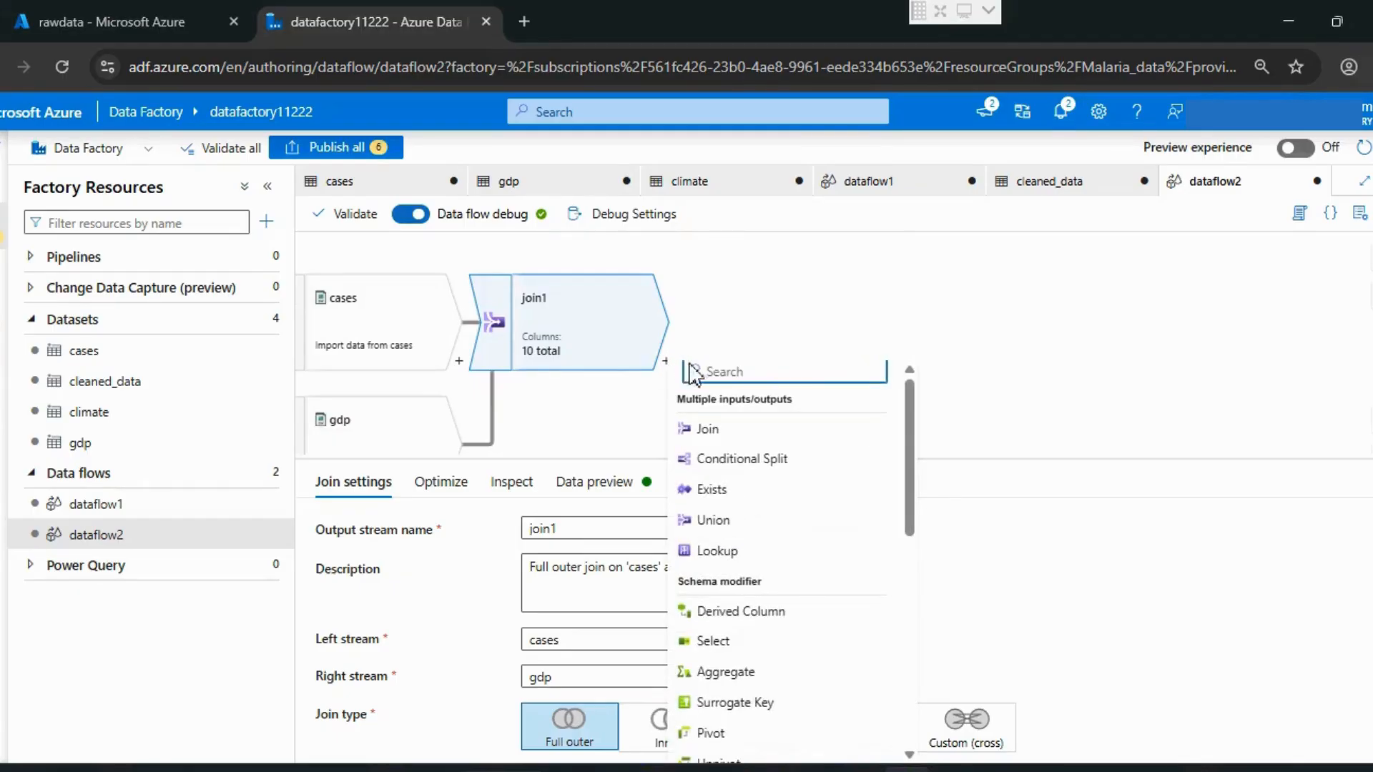
{"action": "left_click", "coordinate": [728, 433]}
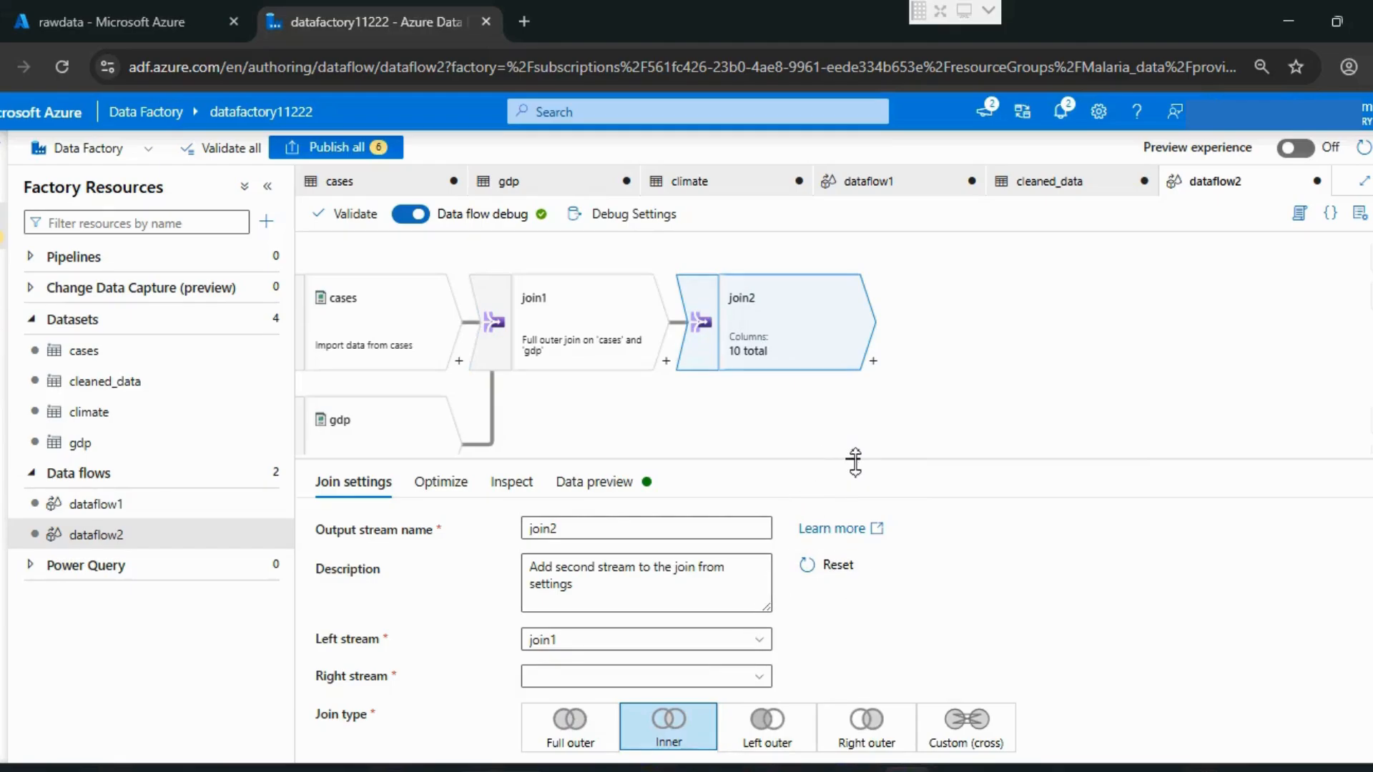
Step: Set the second join's right stream to climate and its join type to Full outer
{"action": "left_click_drag", "start_coordinate": [855, 463], "coordinate": [852, 398]}
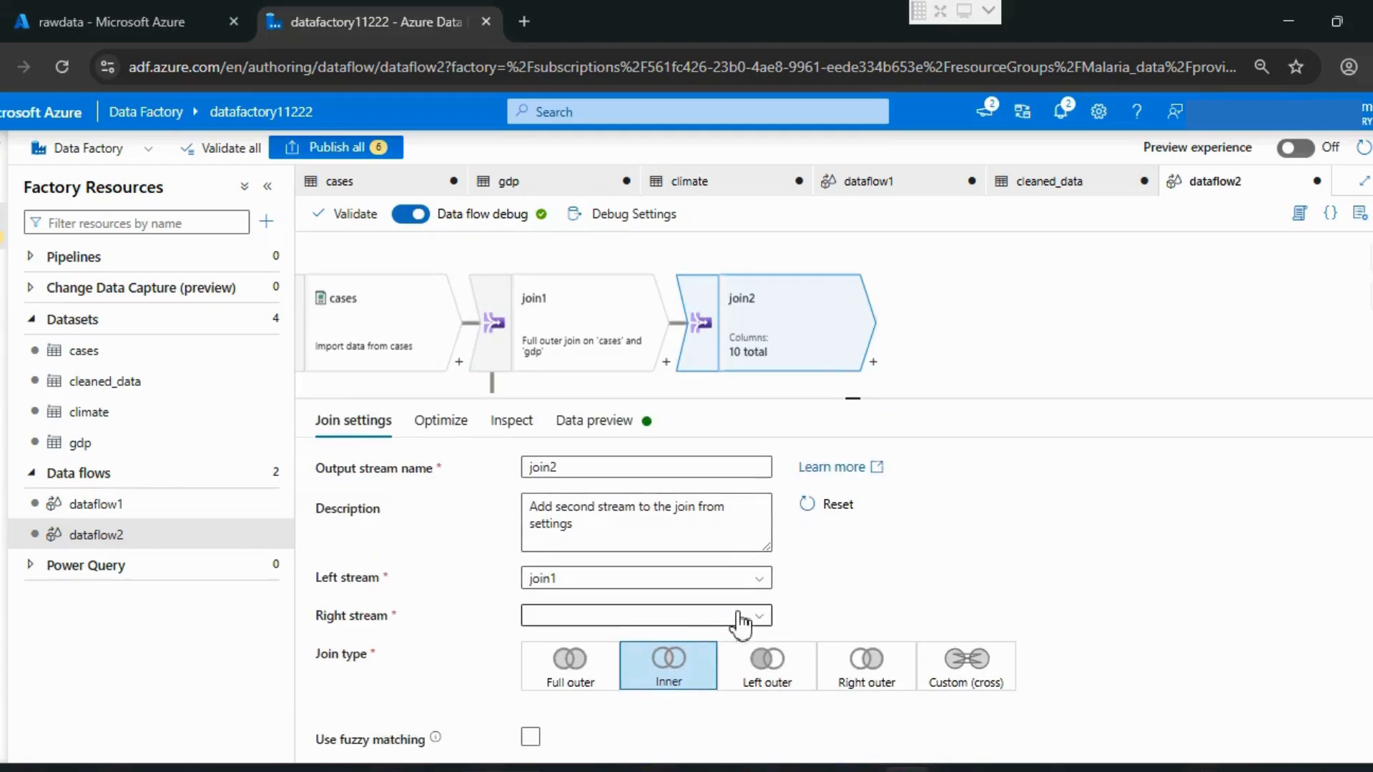
{"action": "left_click", "coordinate": [760, 616]}
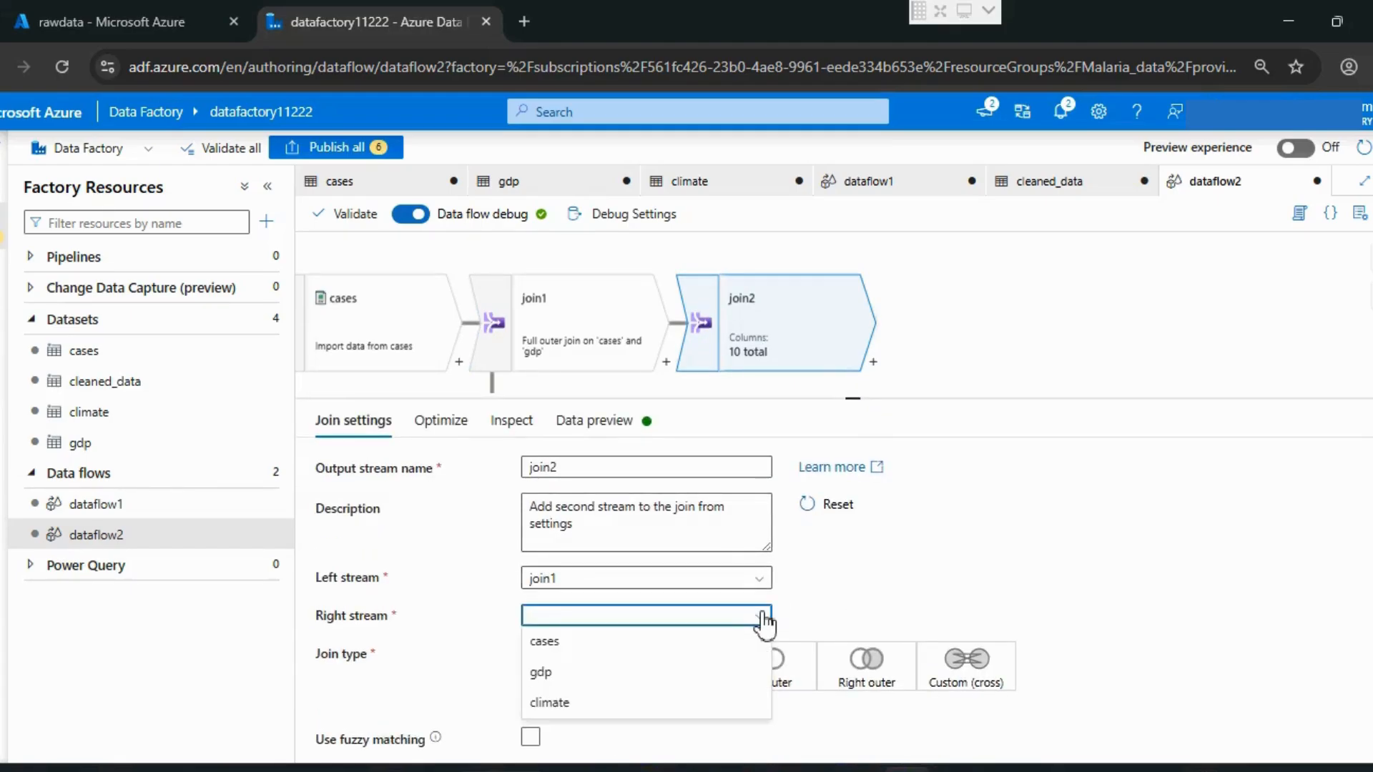
{"action": "left_click", "coordinate": [554, 712]}
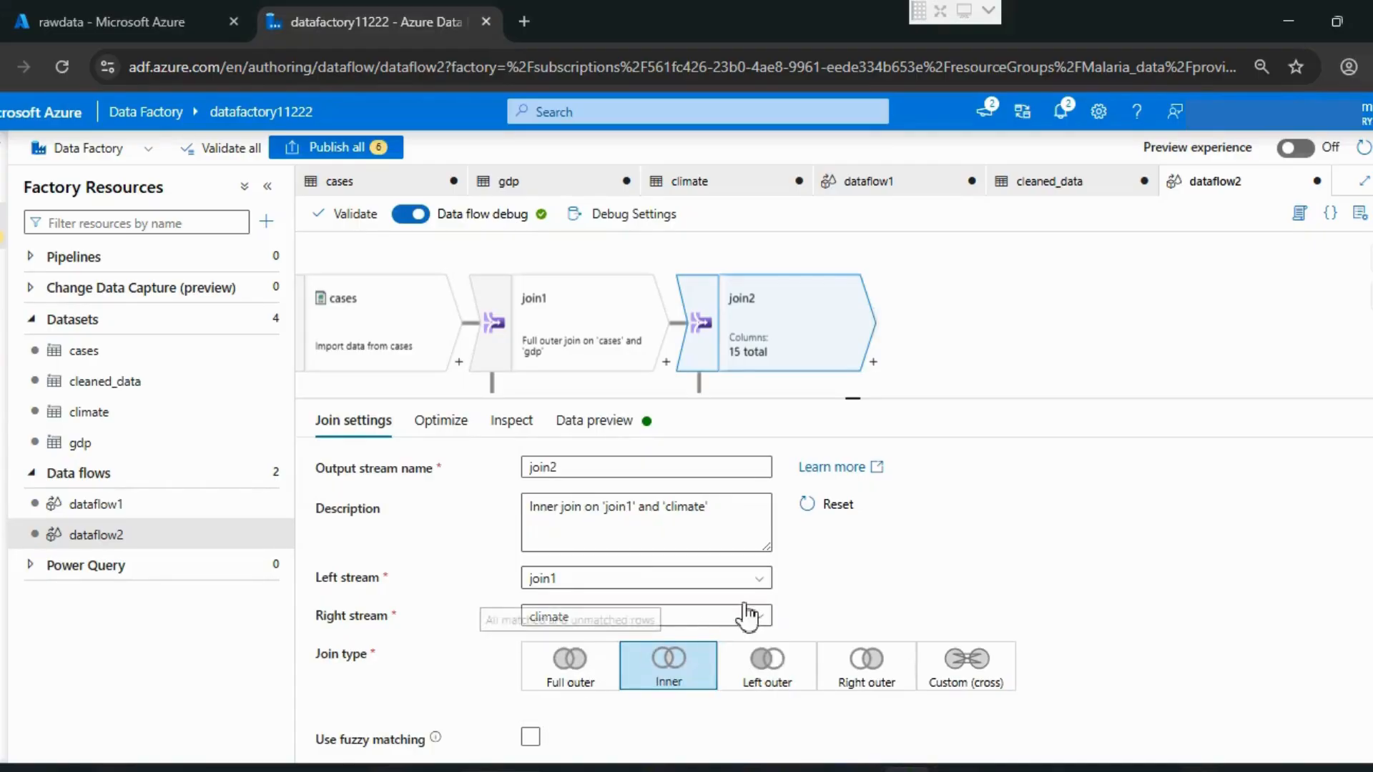
{"action": "scroll", "coordinate": [851, 570], "scroll_direction": "down", "scroll_amount": 1}
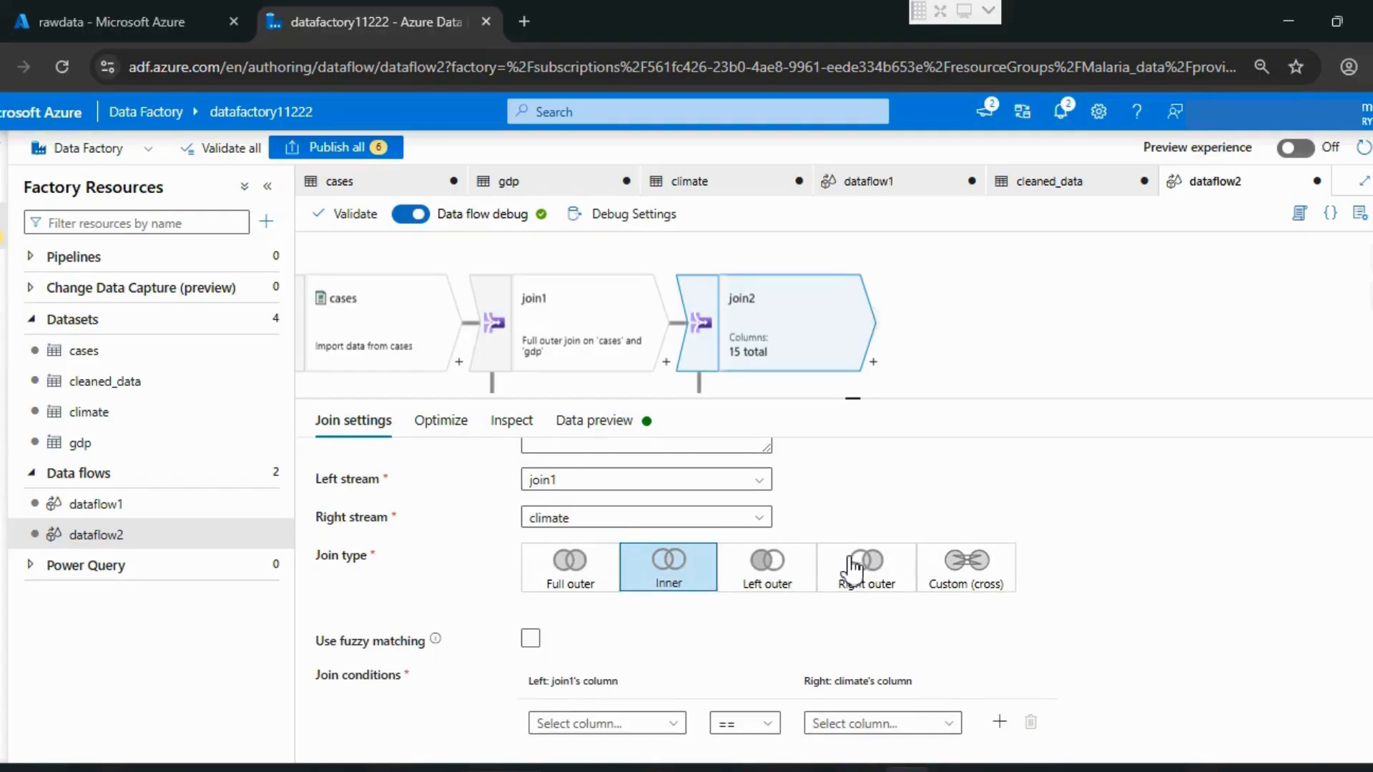
{"action": "left_click", "coordinate": [572, 583]}
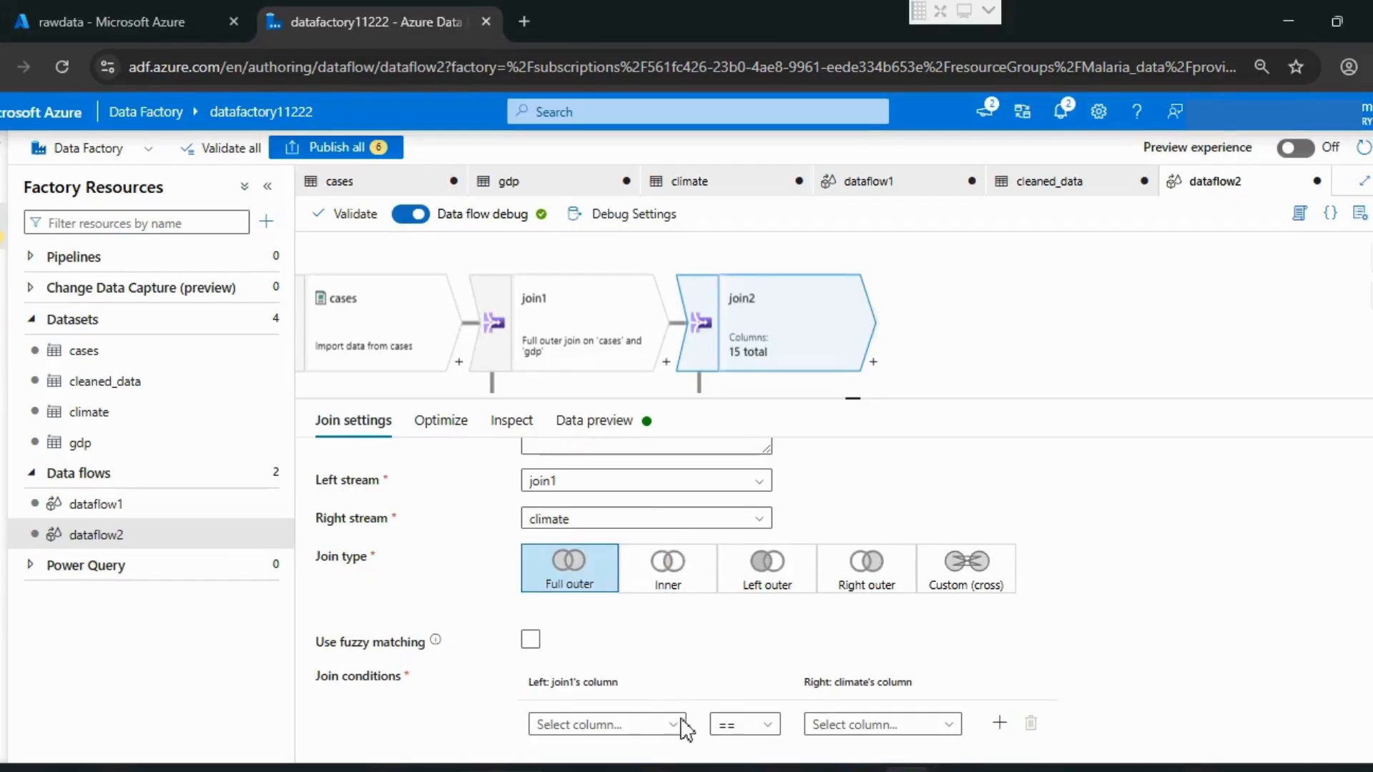
{"action": "left_click", "coordinate": [670, 726]}
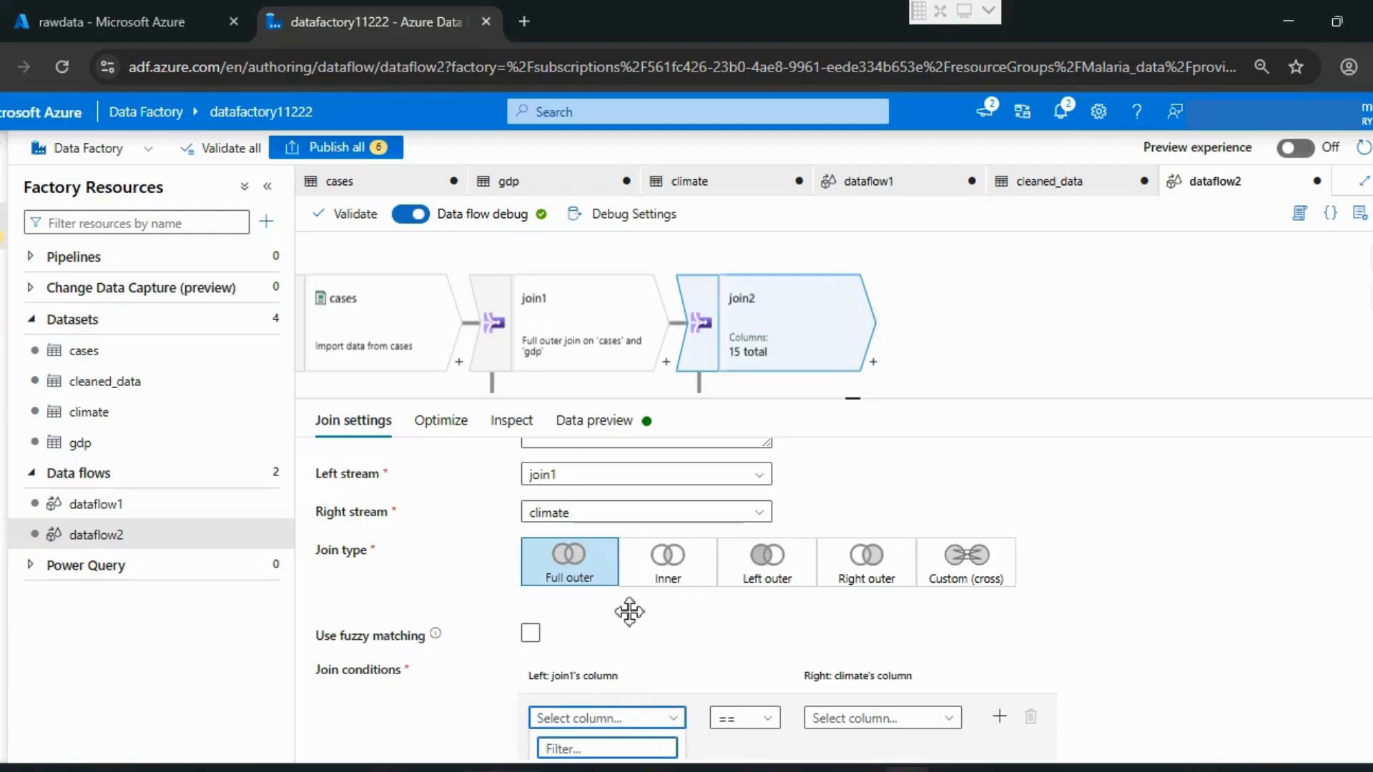
{"action": "scroll", "coordinate": [629, 694], "scroll_direction": "down", "scroll_amount": 3}
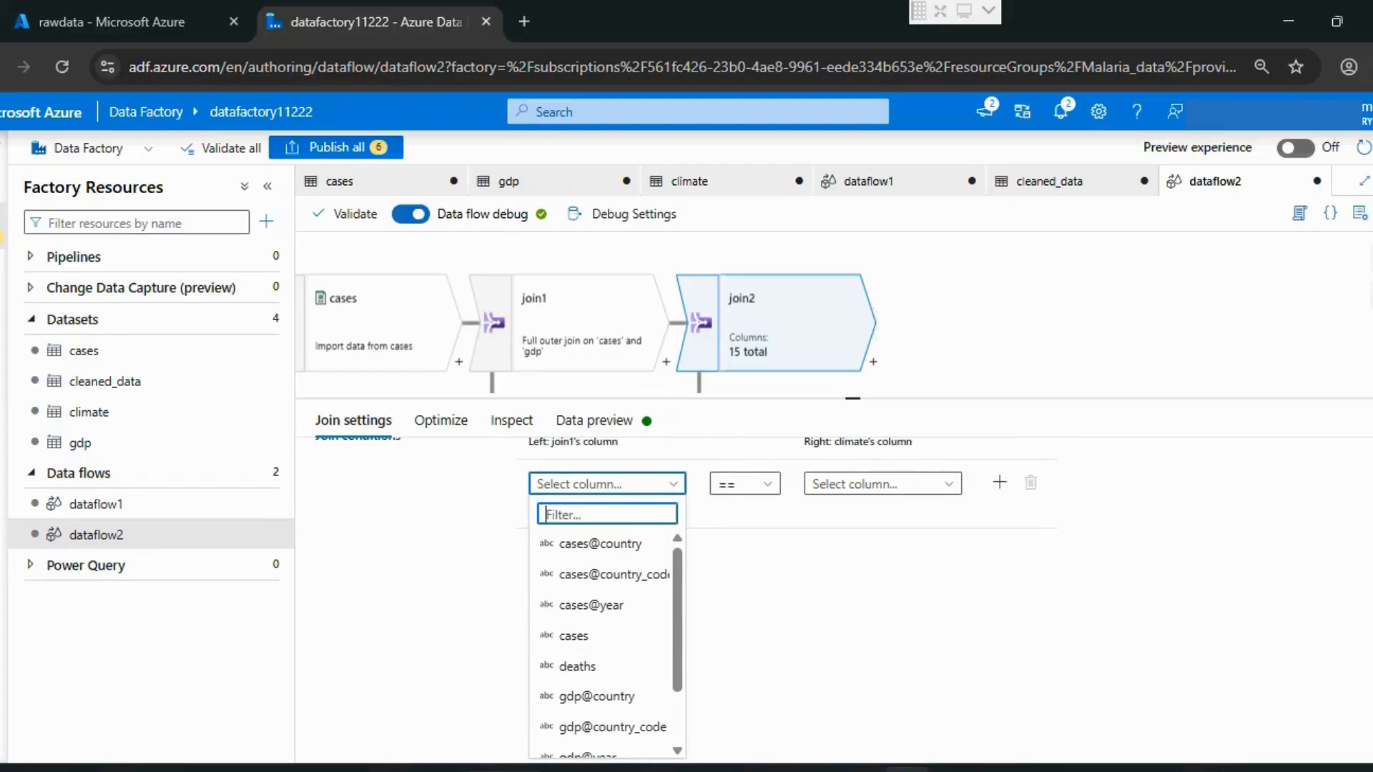
{"action": "key", "text": "Escape"}
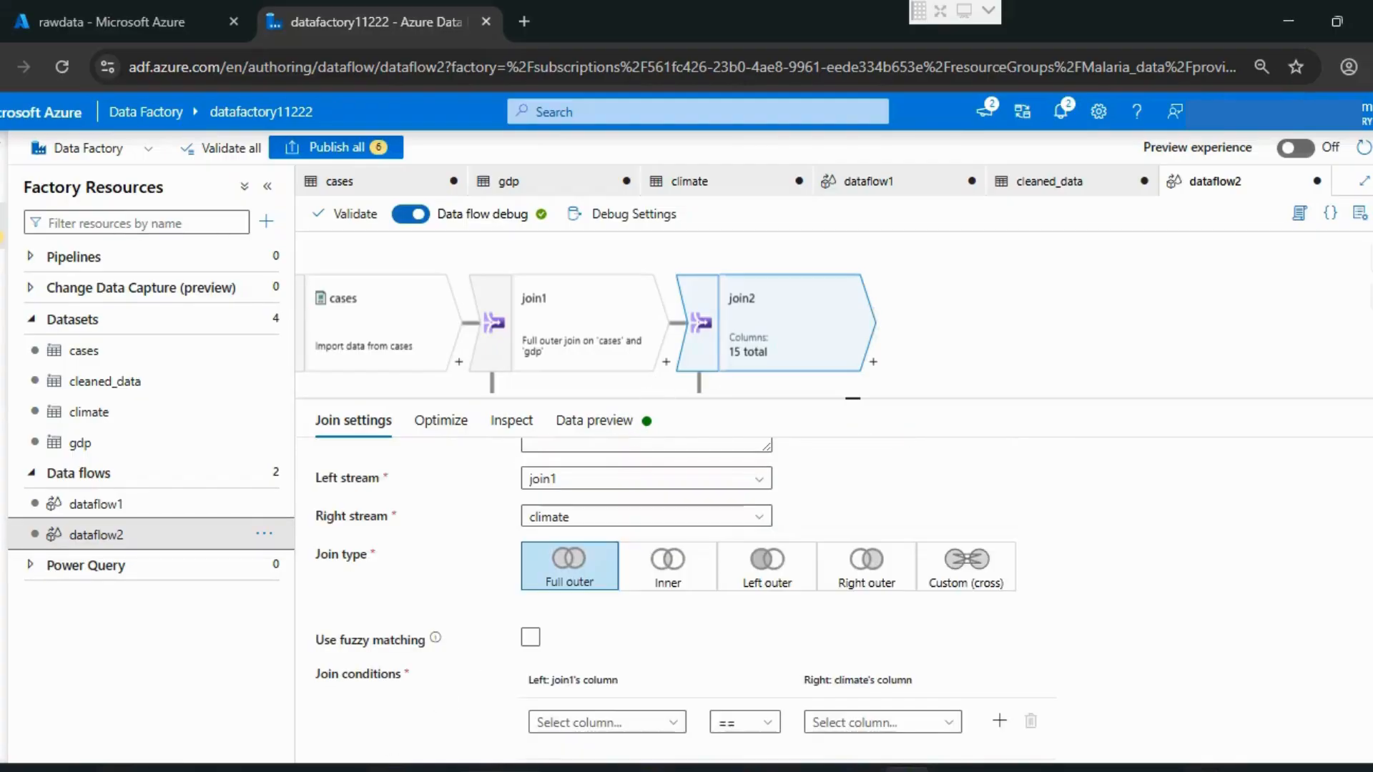
Step: Set join2's condition to match cases@country_code from join1 with country from climate using ==, and add a second condition row
{"action": "left_click", "coordinate": [672, 724]}
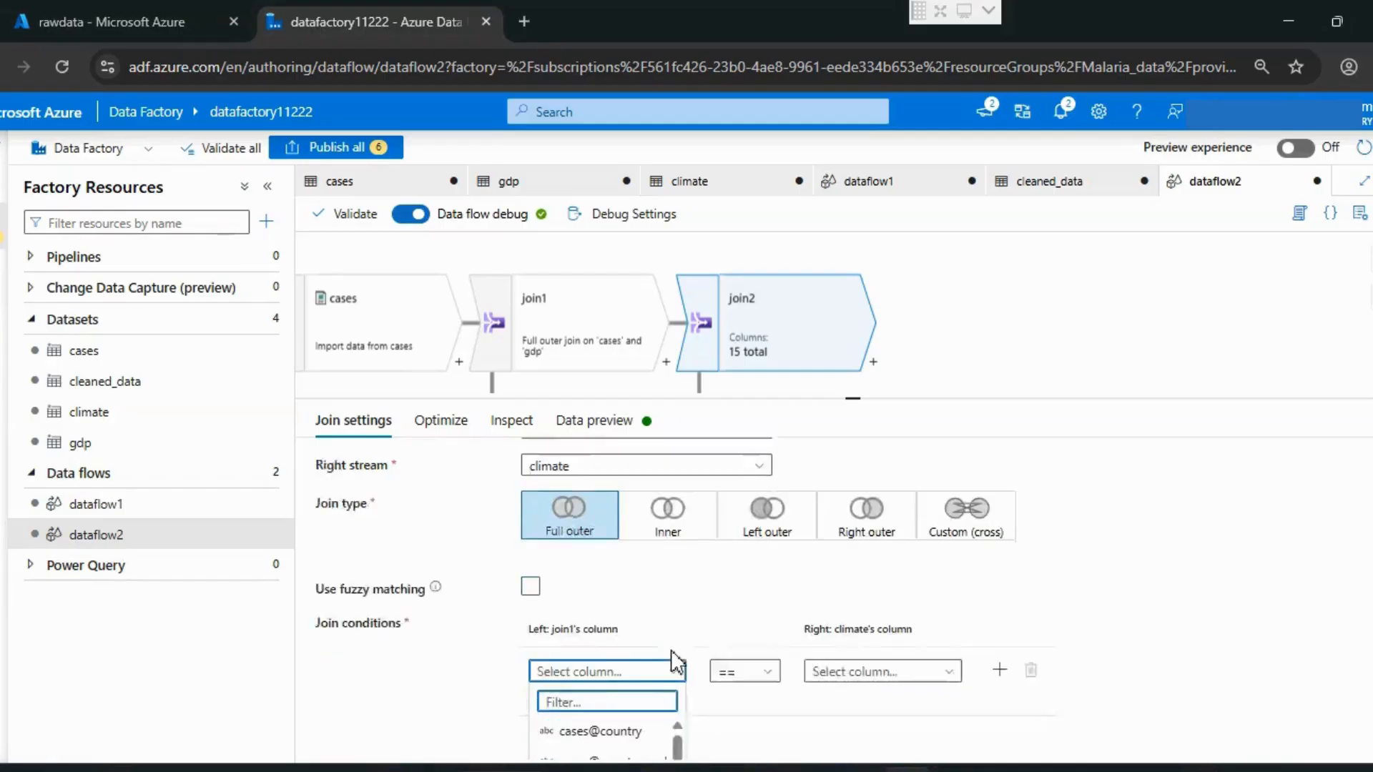
{"action": "scroll", "coordinate": [636, 623], "scroll_direction": "down", "scroll_amount": 1}
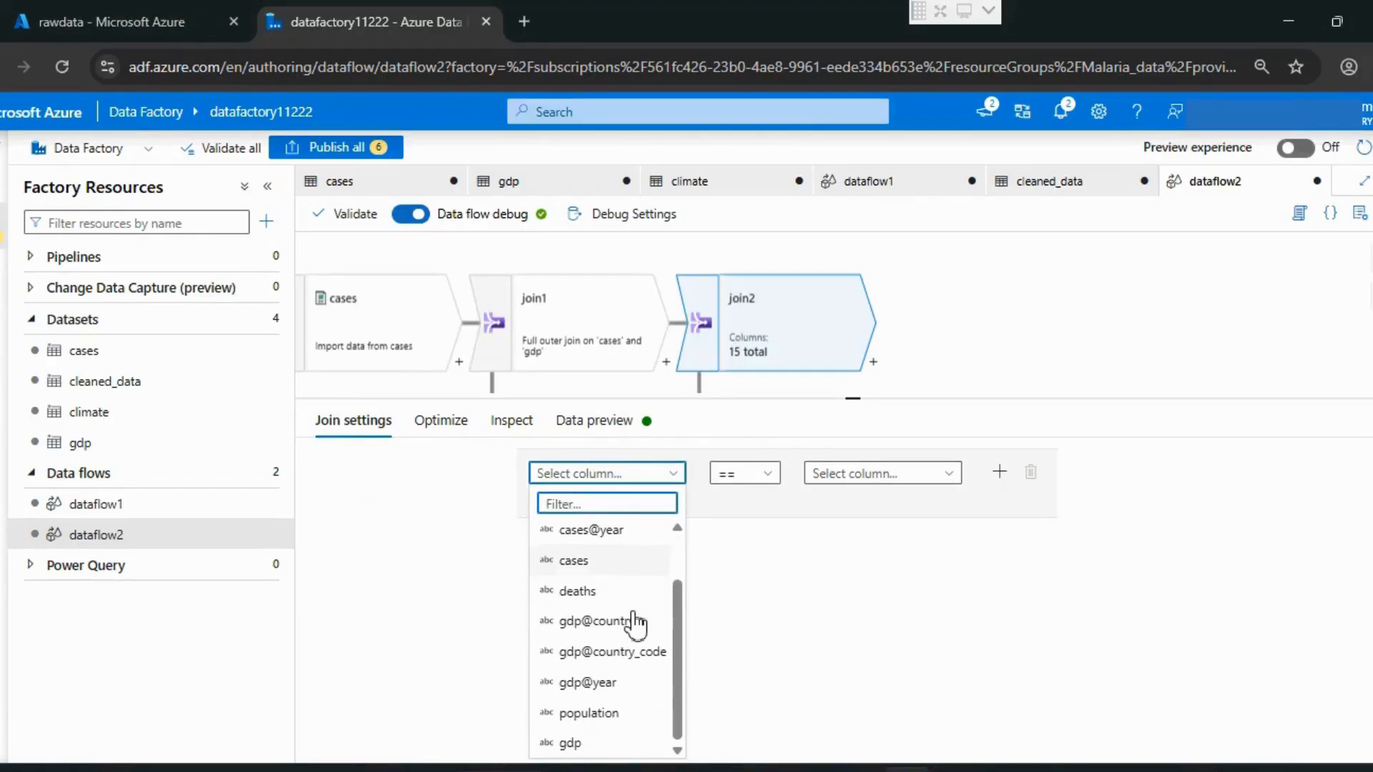
{"action": "scroll", "coordinate": [636, 624], "scroll_direction": "up", "scroll_amount": 1}
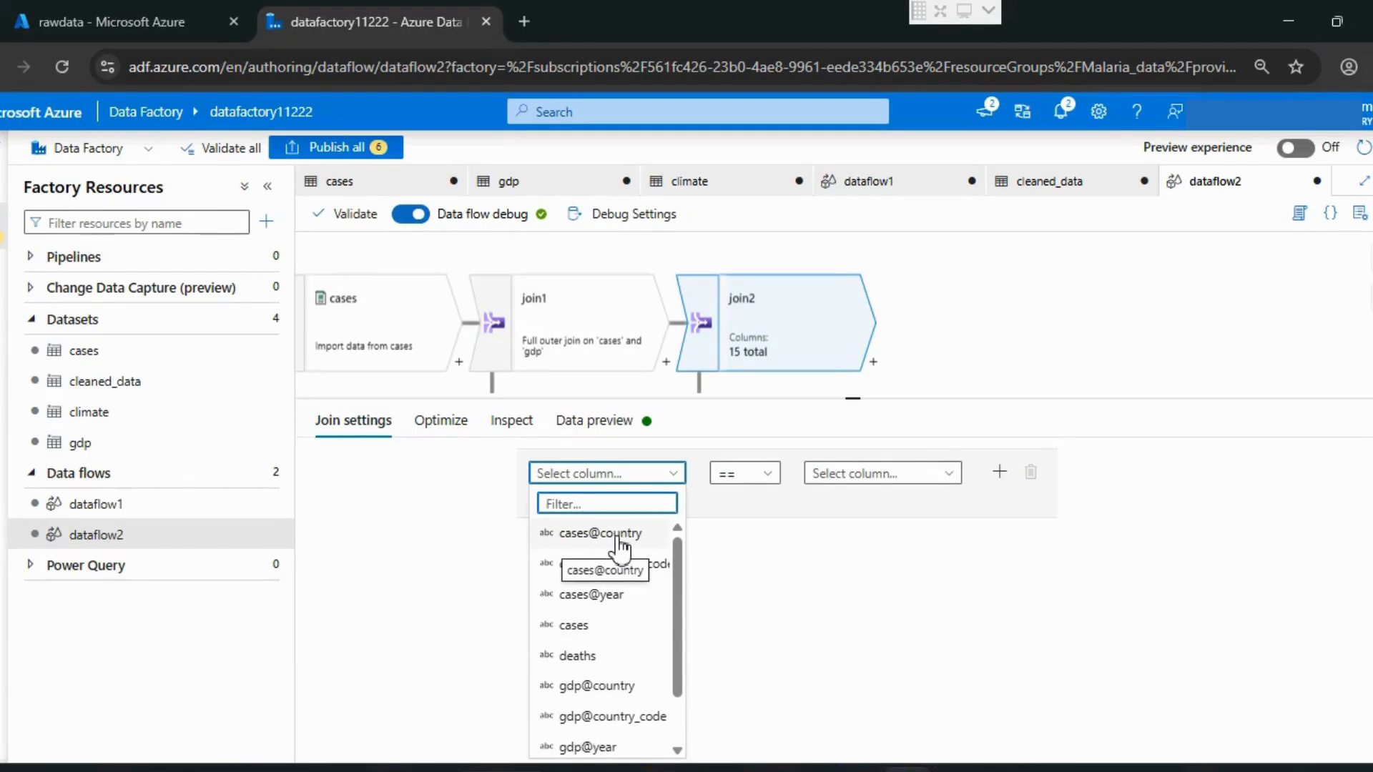
{"action": "scroll", "coordinate": [622, 578], "scroll_direction": "up", "scroll_amount": 1}
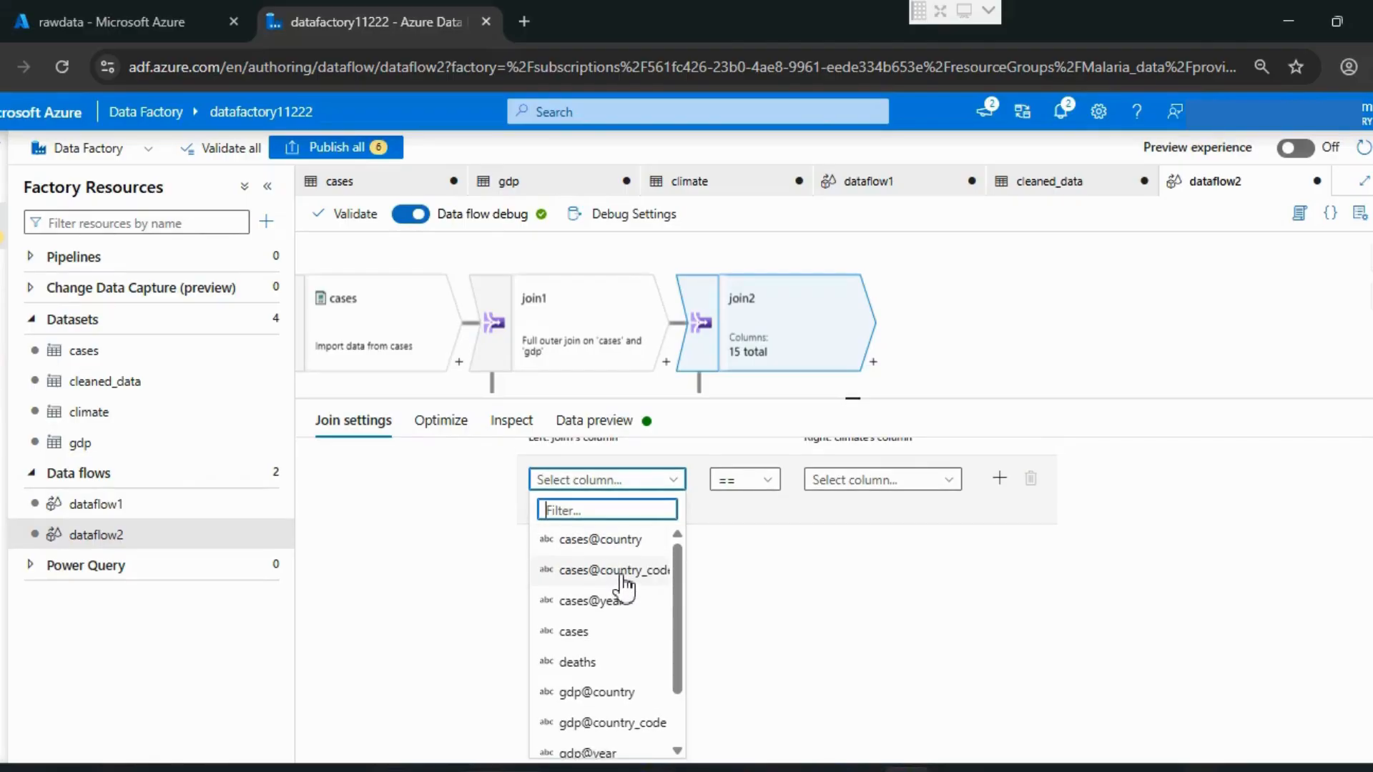
{"action": "scroll", "coordinate": [624, 582], "scroll_direction": "up", "scroll_amount": 1}
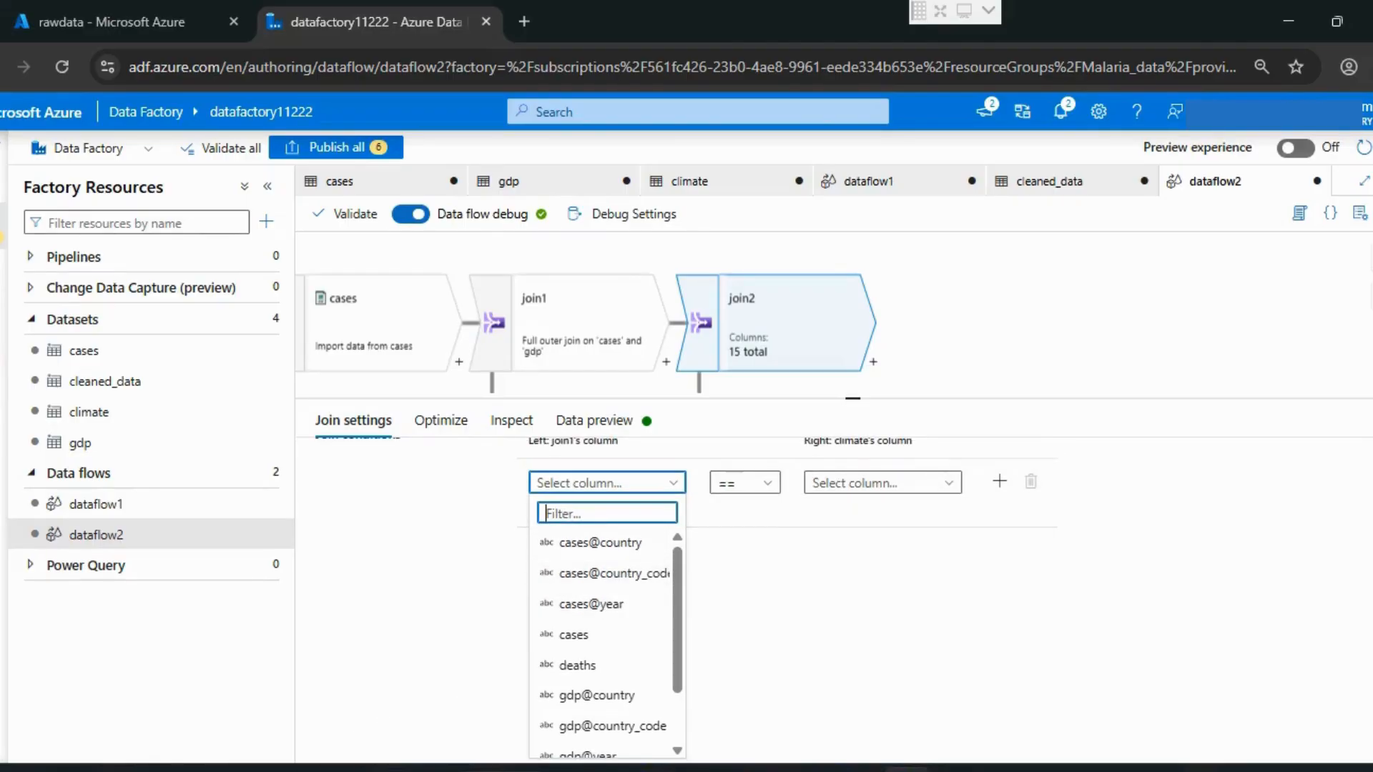
{"action": "scroll", "coordinate": [616, 575], "scroll_direction": "down", "scroll_amount": 1}
{"action": "scroll", "coordinate": [608, 575], "scroll_direction": "up", "scroll_amount": 1}
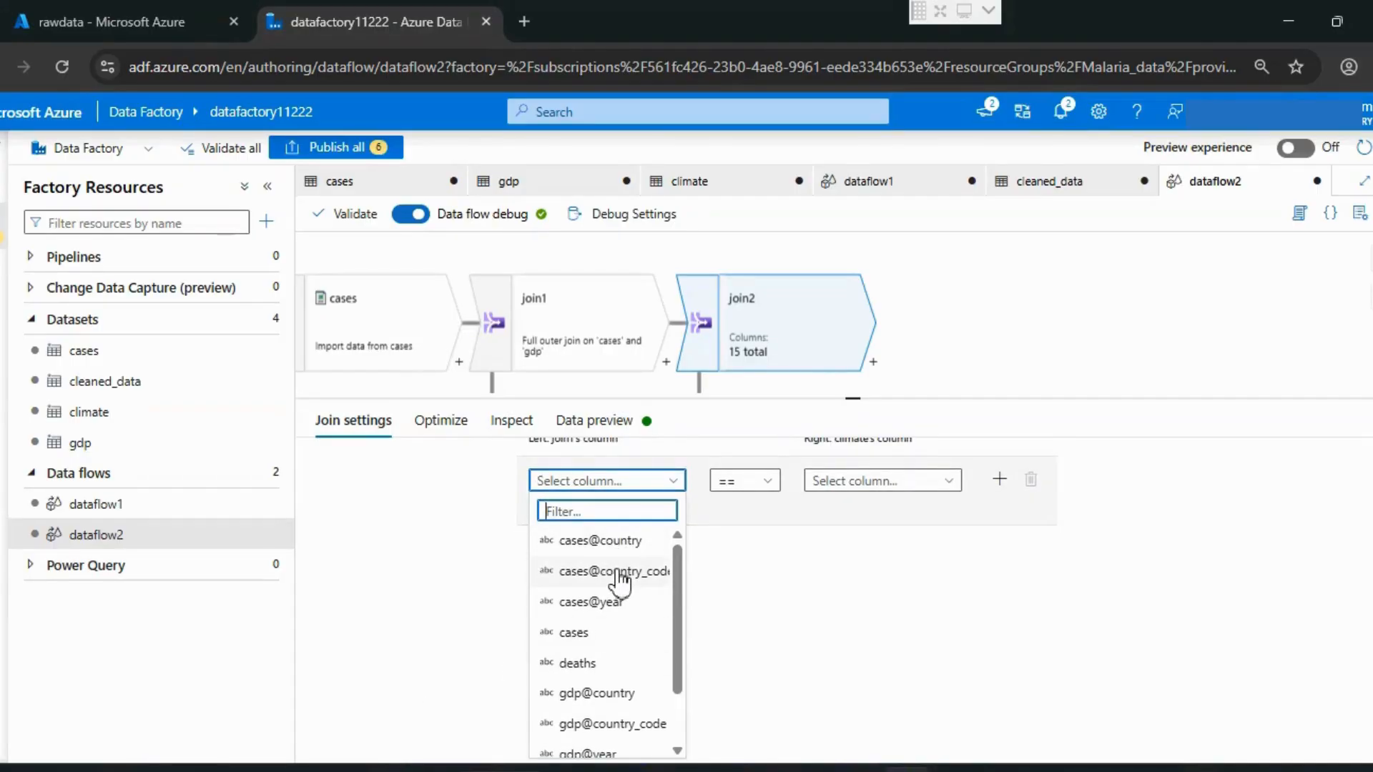
{"action": "left_click", "coordinate": [618, 572]}
{"action": "scroll", "coordinate": [930, 722], "scroll_direction": "down", "scroll_amount": 1}
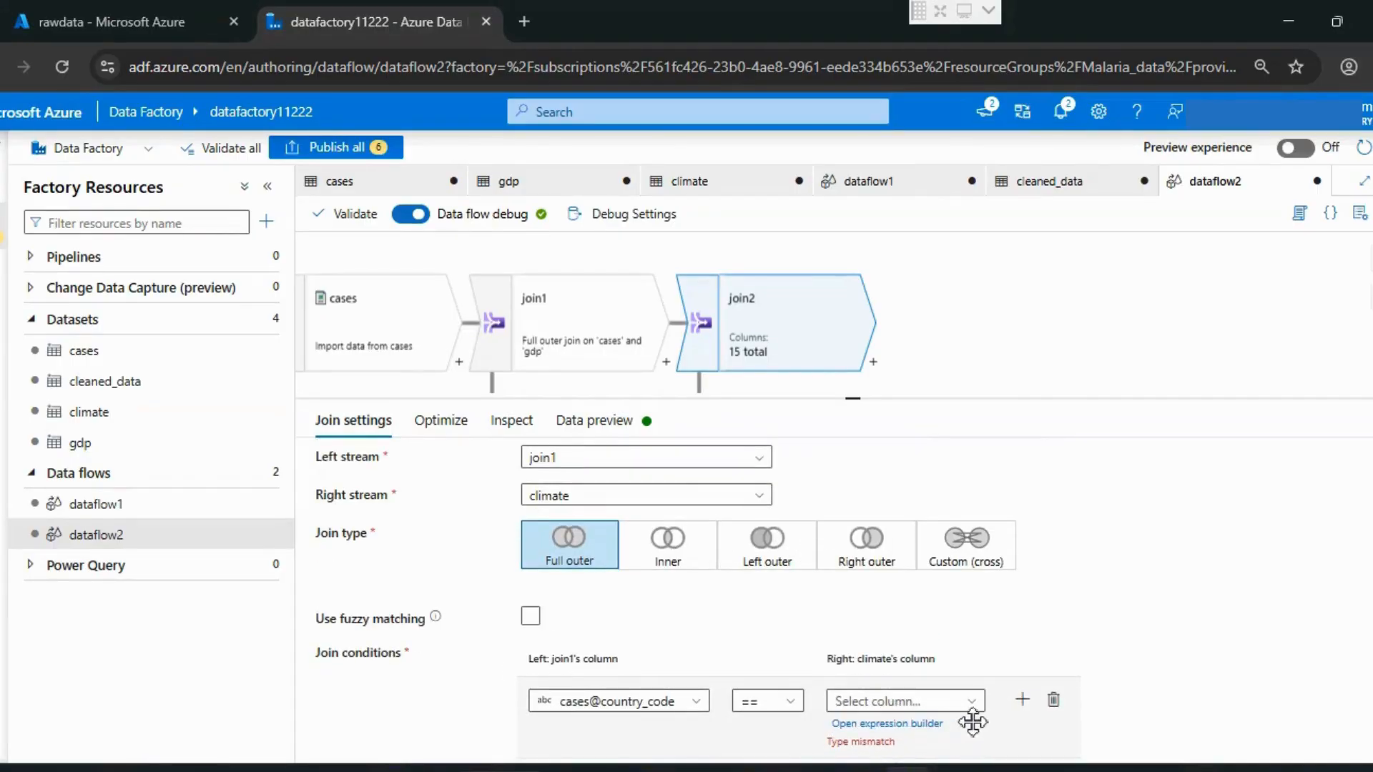
{"action": "left_click", "coordinate": [976, 707]}
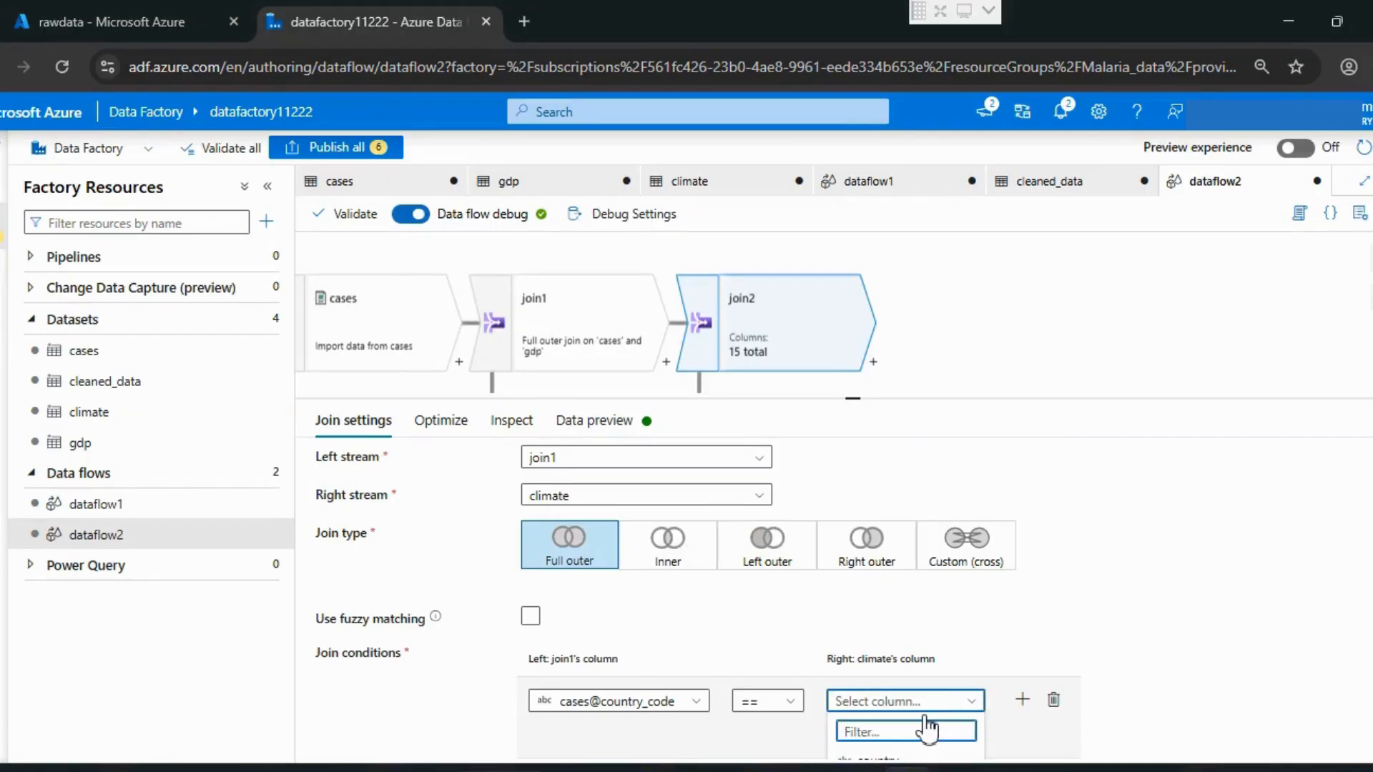
{"action": "scroll", "coordinate": [927, 725], "scroll_direction": "down", "scroll_amount": 2}
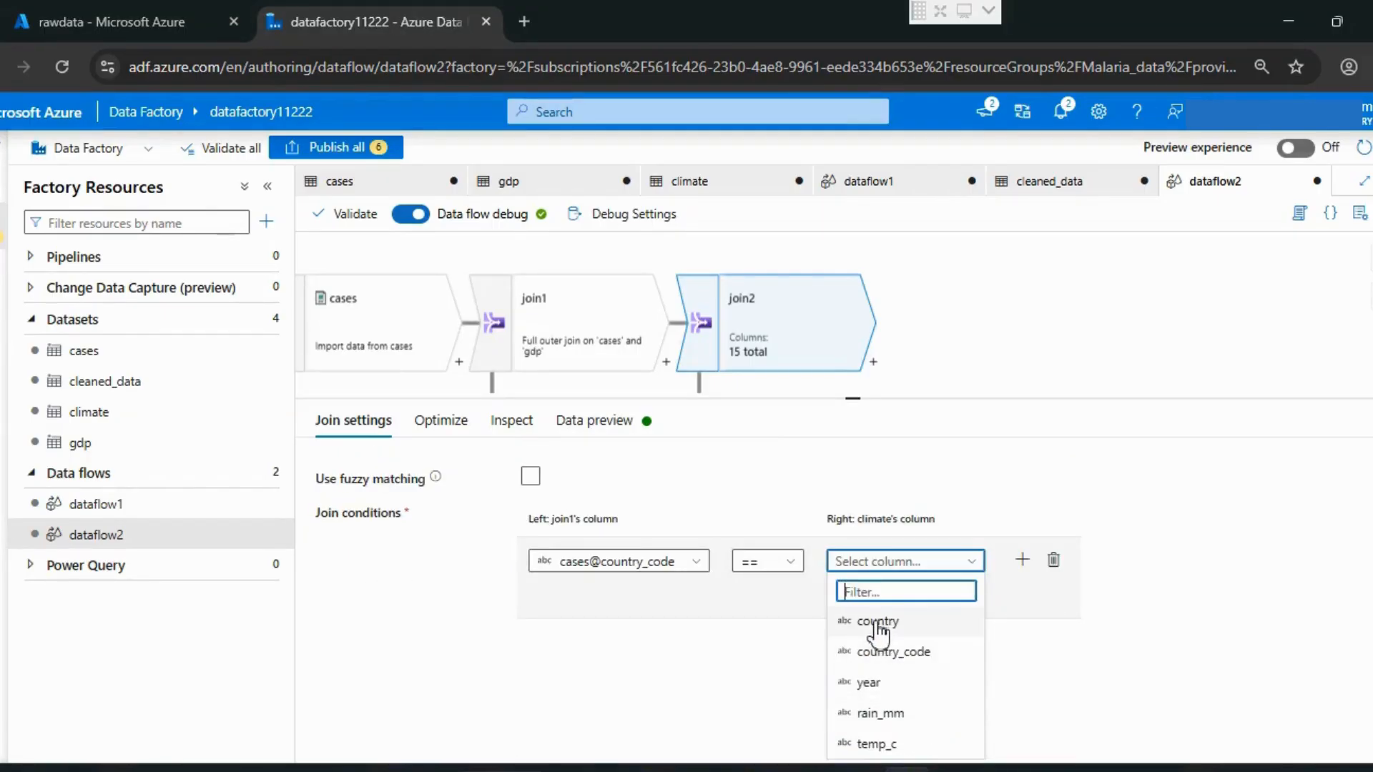
{"action": "left_click", "coordinate": [879, 629]}
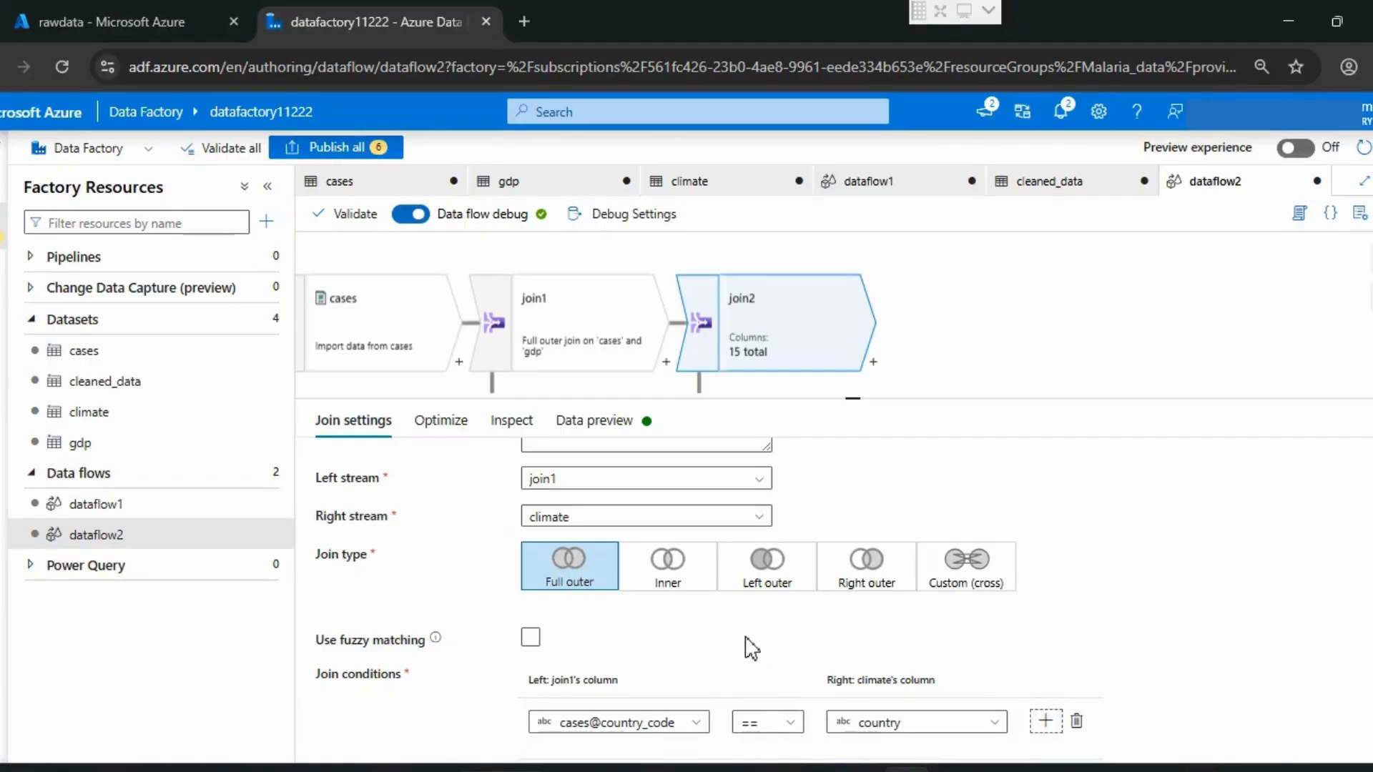
{"action": "scroll", "coordinate": [751, 647], "scroll_direction": "down", "scroll_amount": 1}
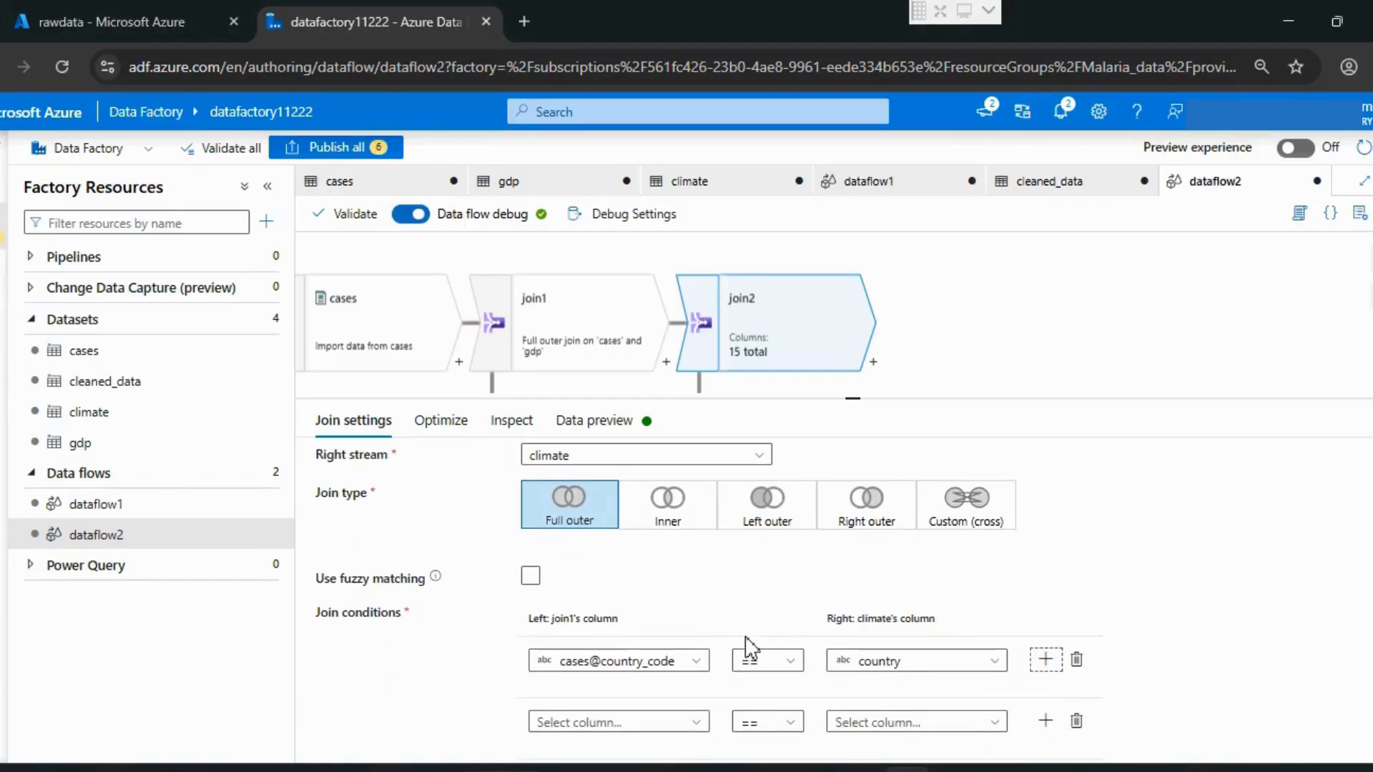
Step: Set join2's second condition to match cases@year from join1 with year from climate using ==
{"action": "left_click", "coordinate": [699, 723]}
{"action": "scroll", "coordinate": [646, 698], "scroll_direction": "down", "scroll_amount": 1}
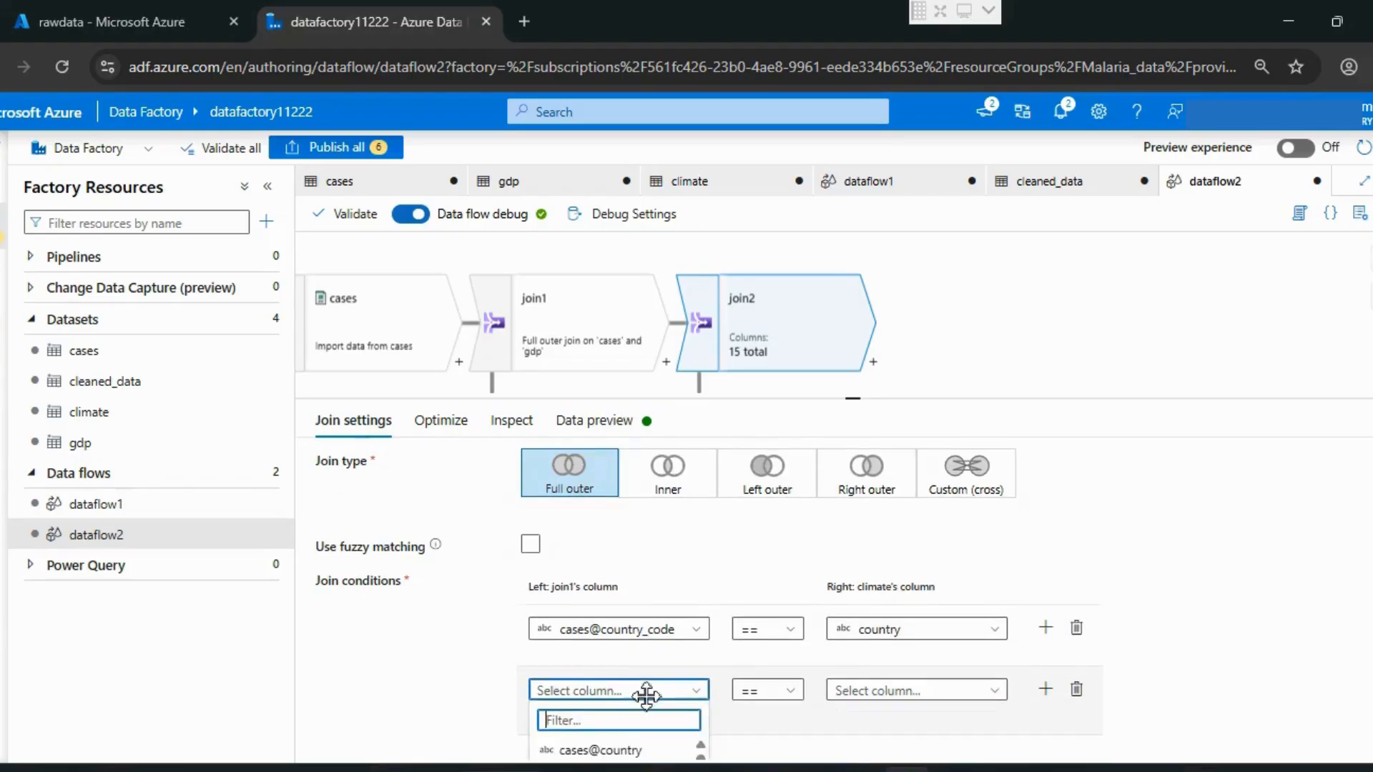
{"action": "scroll", "coordinate": [646, 694], "scroll_direction": "down", "scroll_amount": 3}
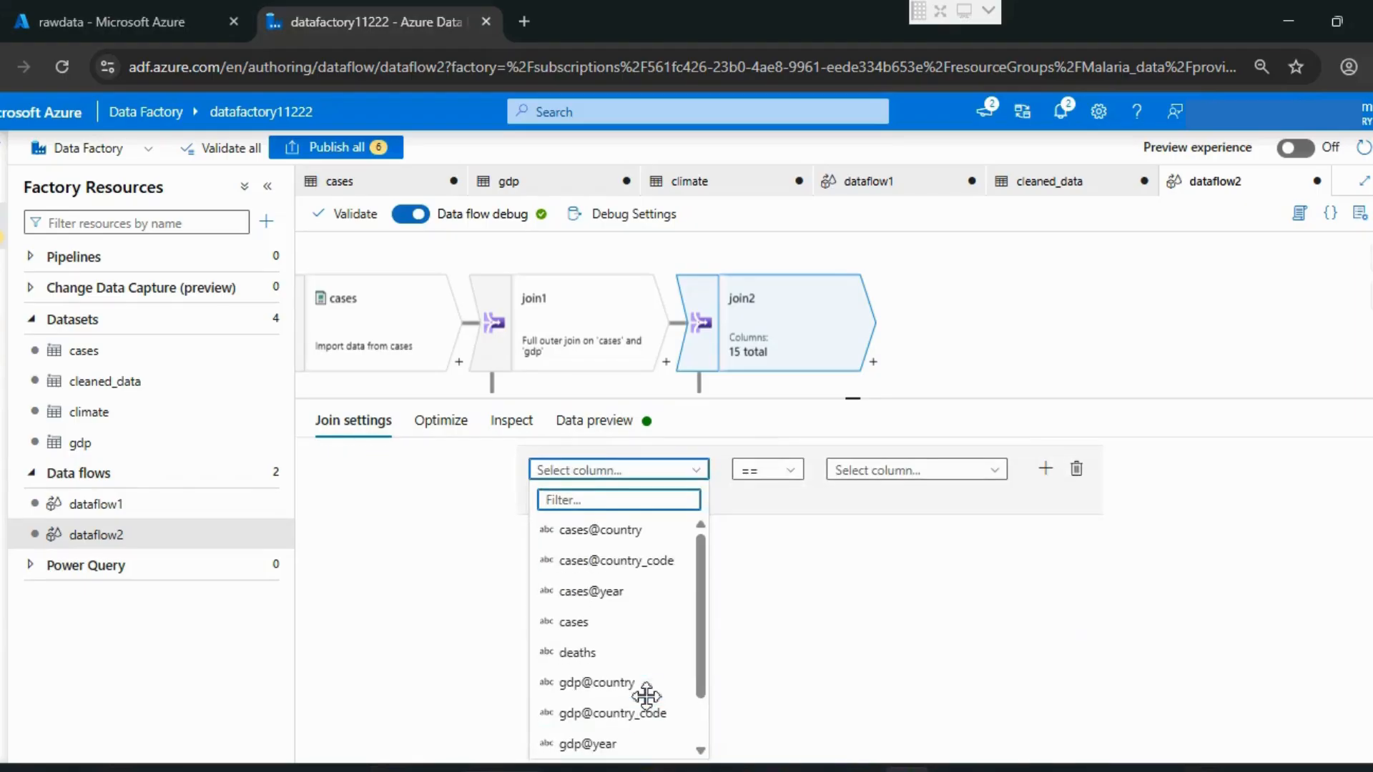
{"action": "left_click", "coordinate": [599, 599]}
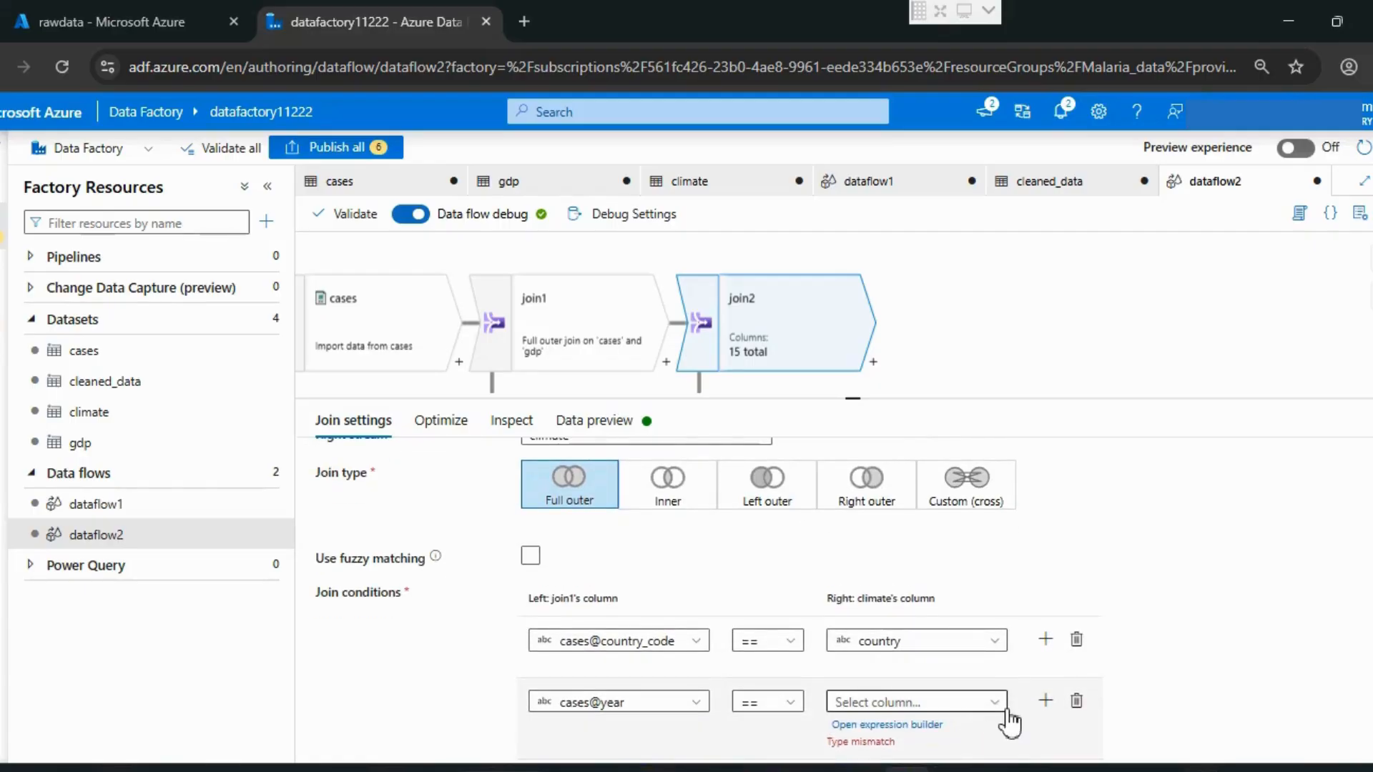
{"action": "left_click", "coordinate": [994, 701]}
{"action": "scroll", "coordinate": [935, 699], "scroll_direction": "down", "scroll_amount": 2}
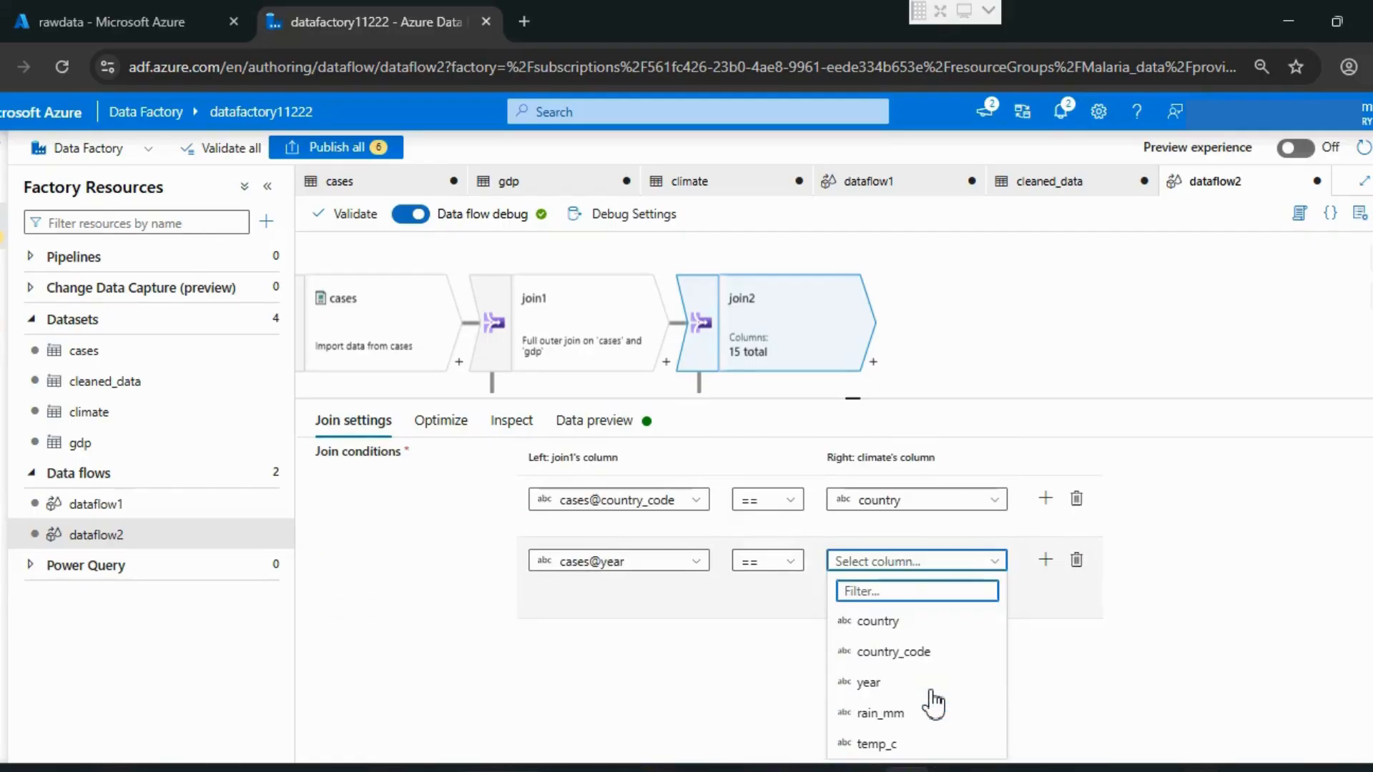
{"action": "left_click", "coordinate": [889, 684]}
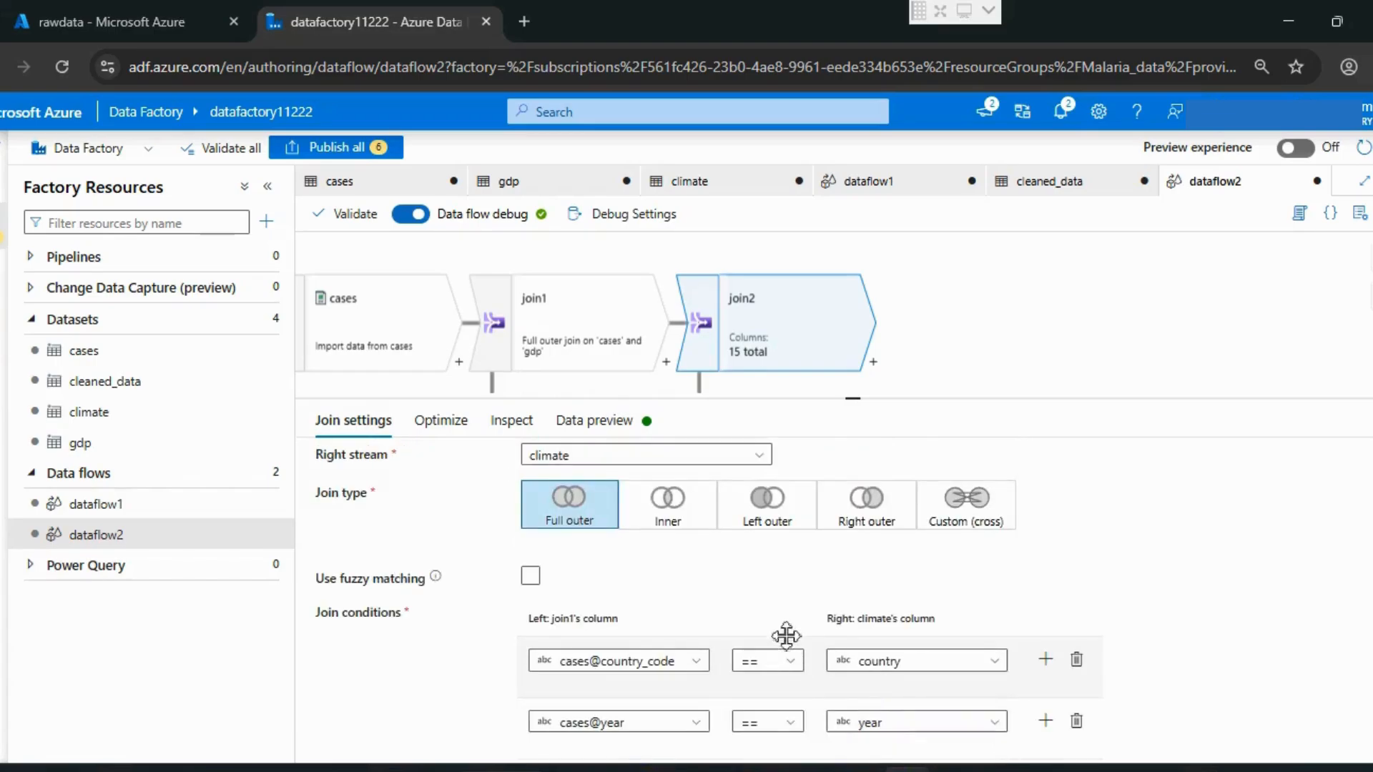
Step: Refresh the data preview of join2 and examine the joined rows with their repeated country, country_code and year columns
{"action": "scroll", "coordinate": [718, 608], "scroll_direction": "up", "scroll_amount": 3}
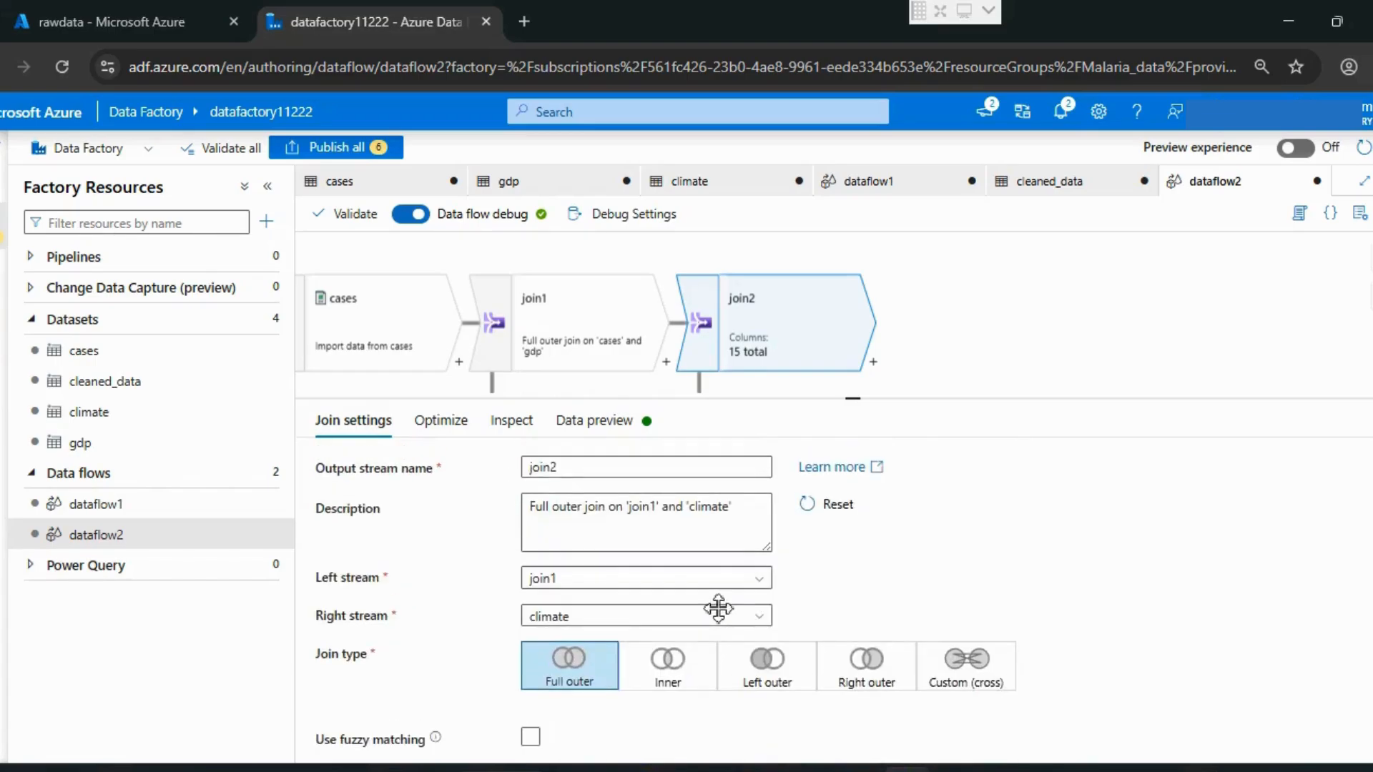
{"action": "left_click", "coordinate": [610, 423]}
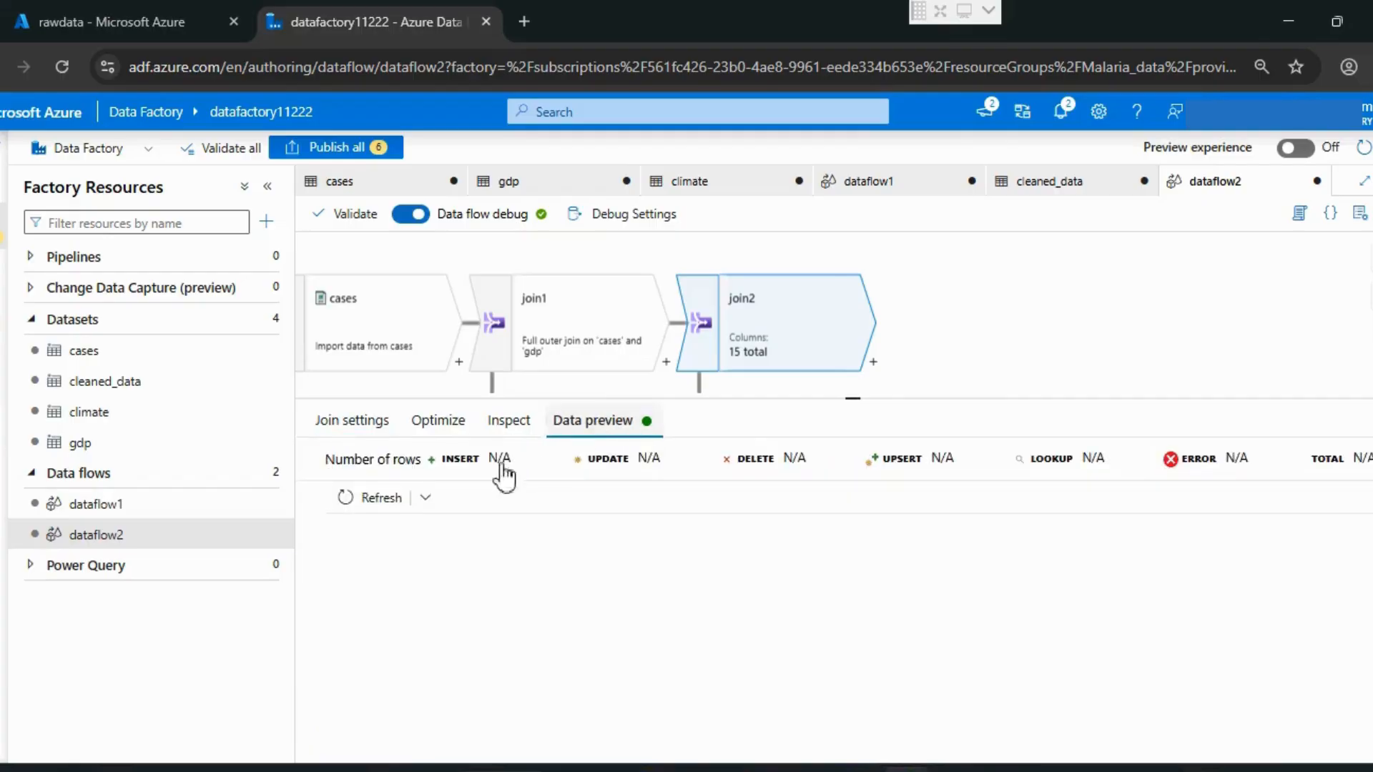
{"action": "left_click", "coordinate": [361, 498]}
{"action": "left_click_drag", "start_coordinate": [852, 399], "coordinate": [851, 477]}
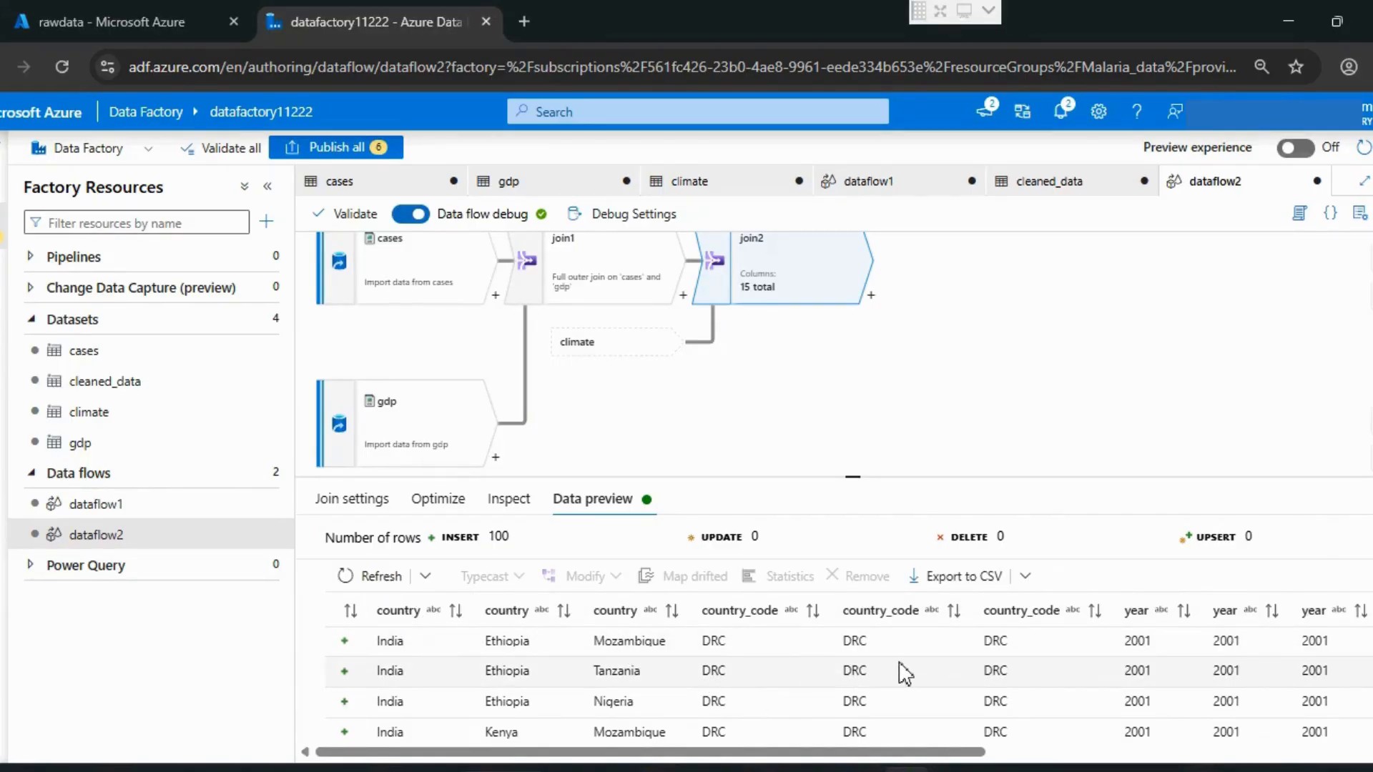
{"action": "scroll", "coordinate": [904, 672], "scroll_direction": "down", "scroll_amount": 2}
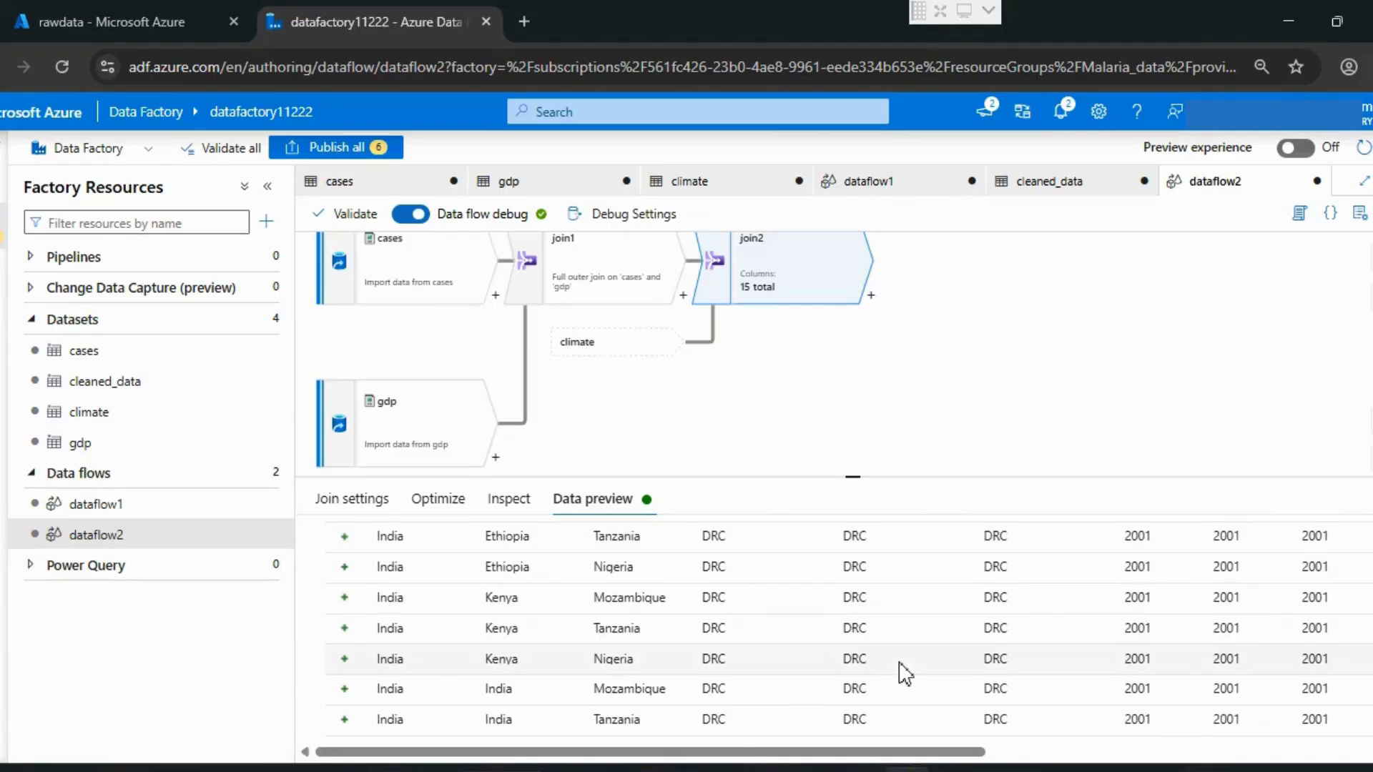
{"action": "scroll", "coordinate": [904, 672], "scroll_direction": "up", "scroll_amount": 3}
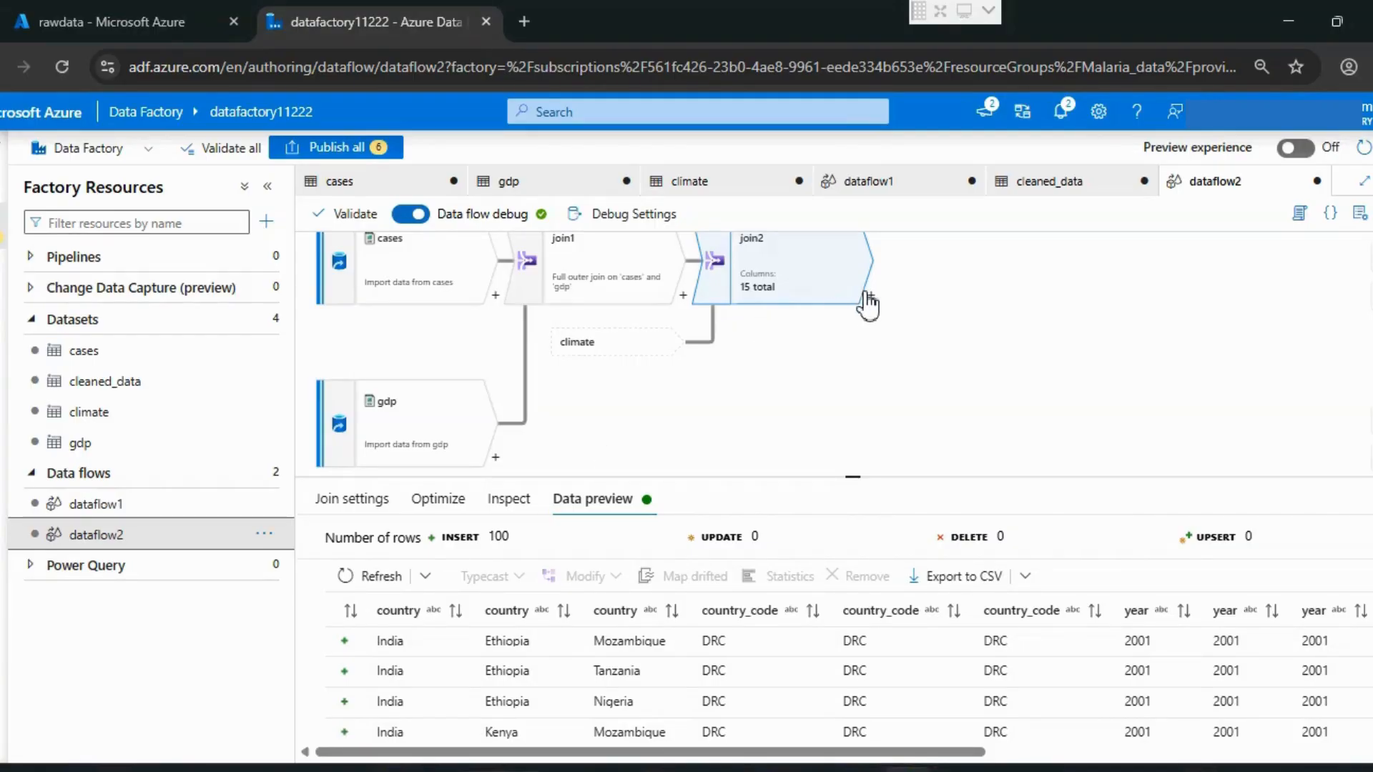
Step: Add a Select transformation after join2 and enlarge the settings area to show its column mappings
{"action": "left_click", "coordinate": [872, 297]}
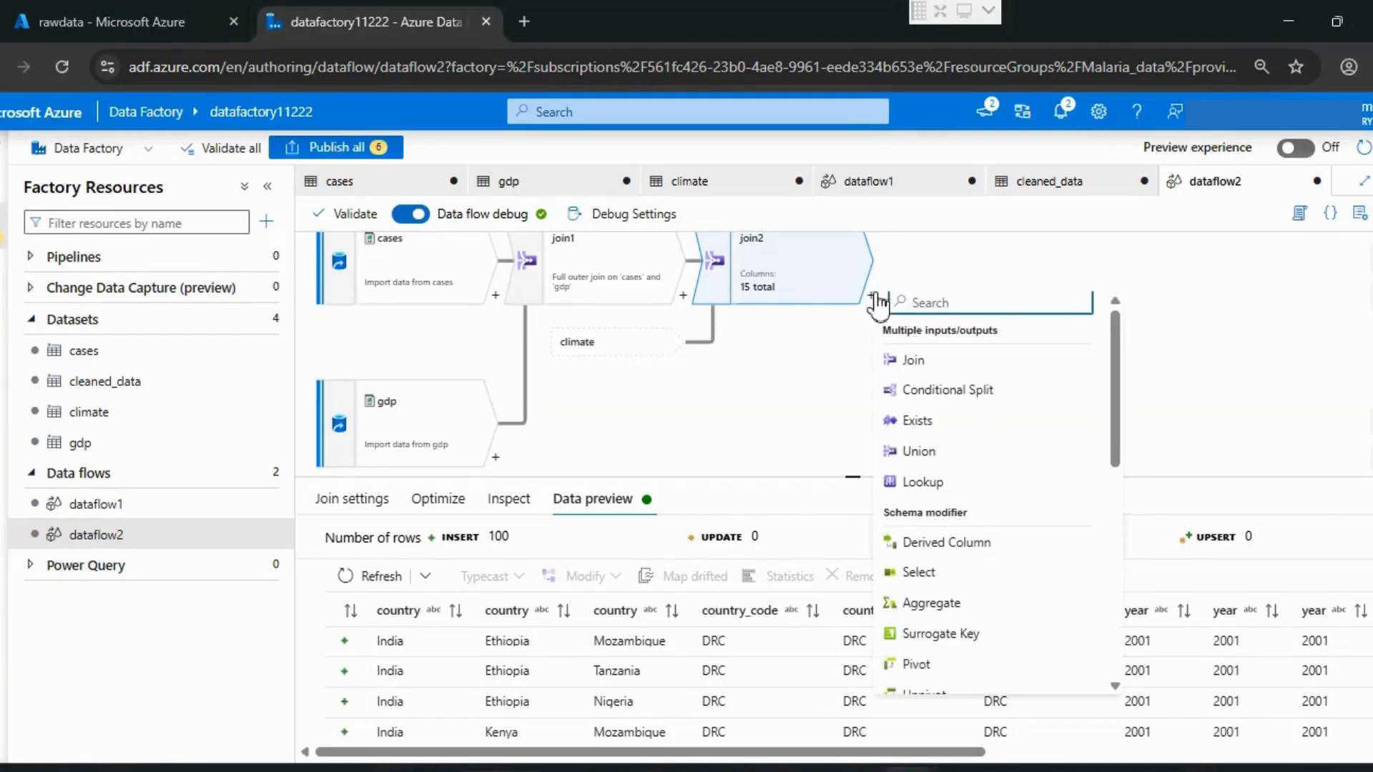
{"action": "left_click", "coordinate": [918, 572]}
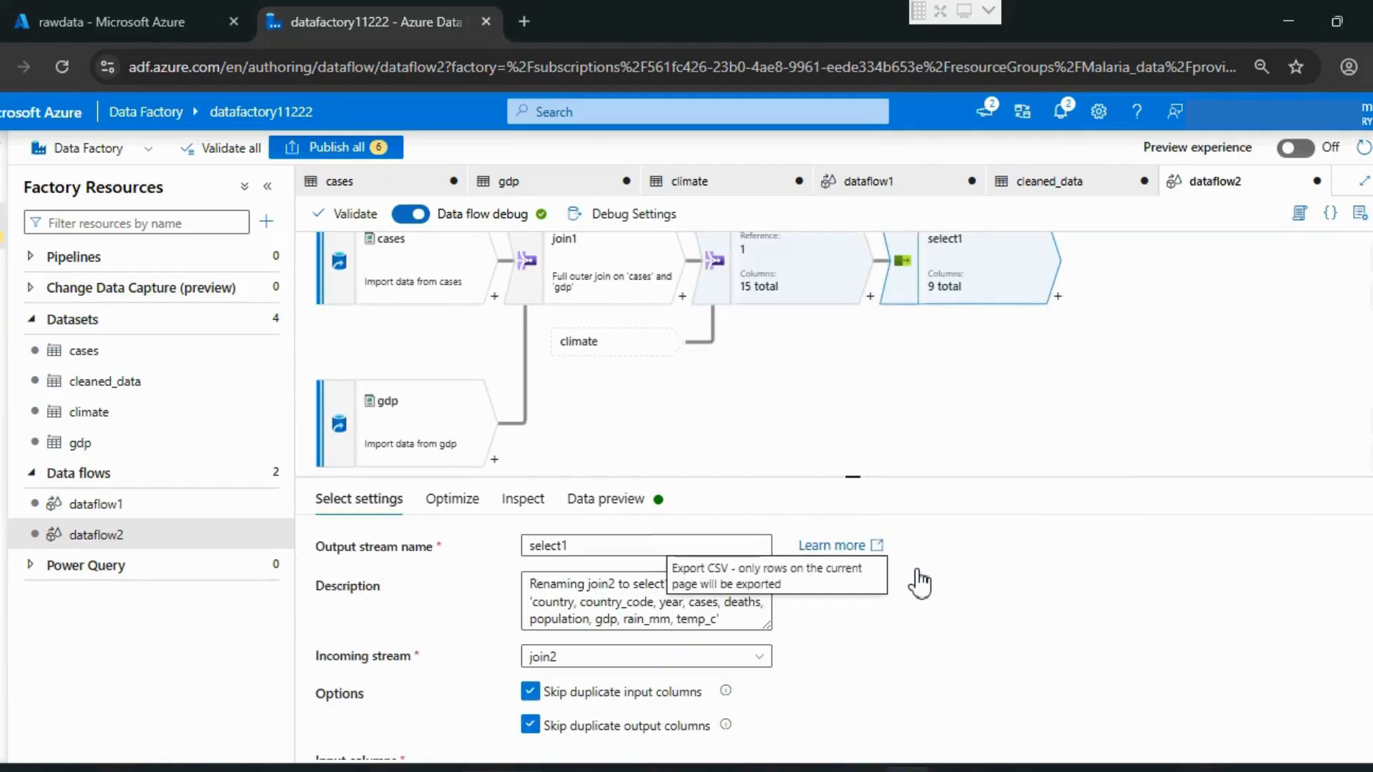
{"action": "scroll", "coordinate": [920, 584], "scroll_direction": "down", "scroll_amount": 5}
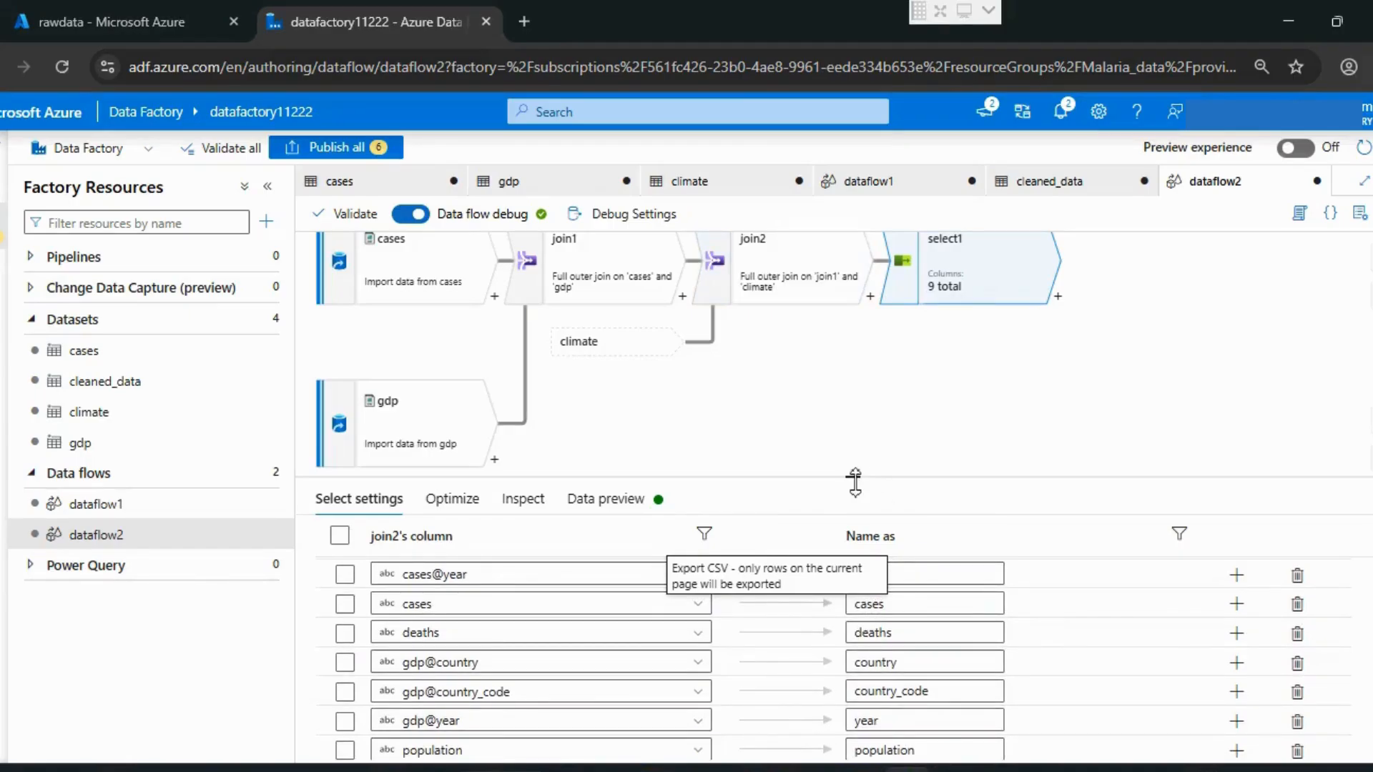
{"action": "left_click_drag", "start_coordinate": [853, 478], "coordinate": [851, 280]}
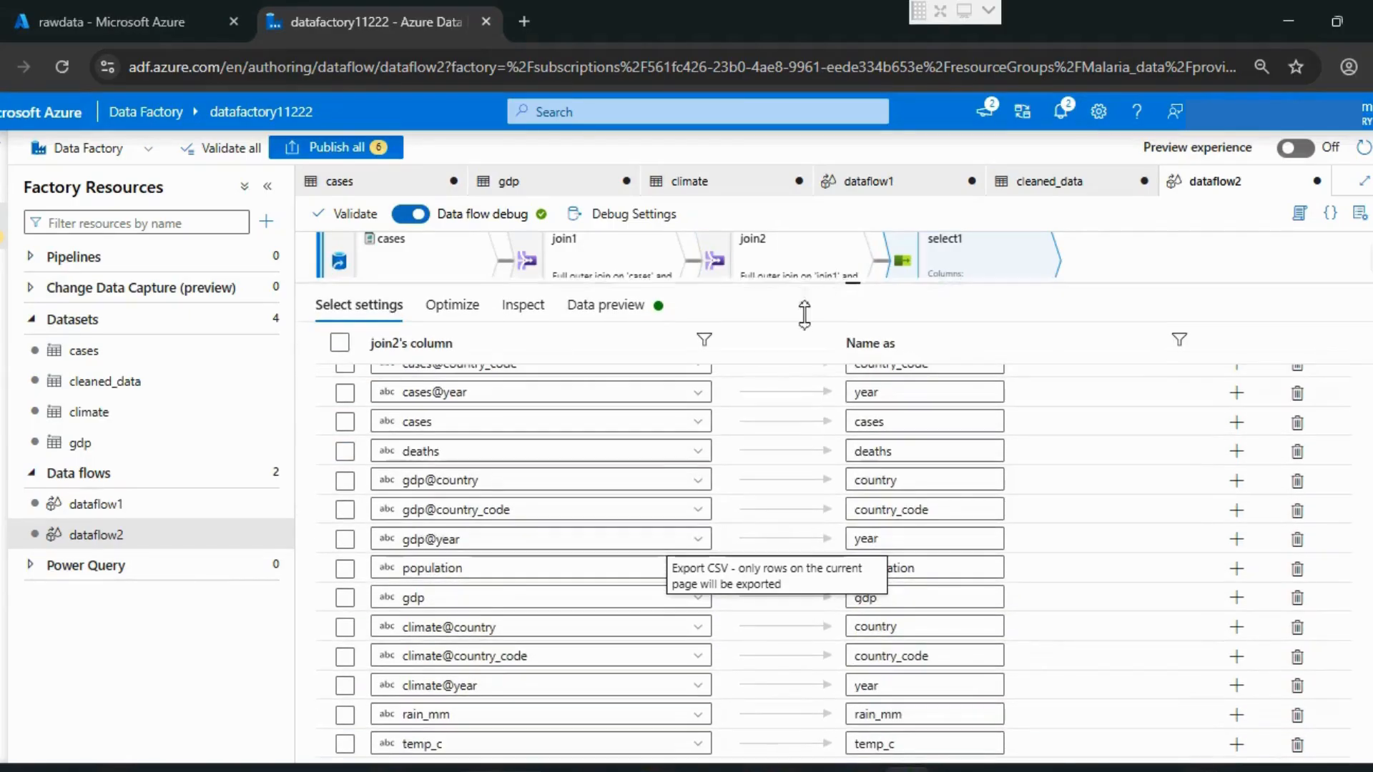
Step: Delete select1's mappings for cases@country and for the country, country_code and year columns of both gdp and climate
{"action": "scroll", "coordinate": [615, 549], "scroll_direction": "up", "scroll_amount": 5}
{"action": "scroll", "coordinate": [615, 549], "scroll_direction": "down", "scroll_amount": 3}
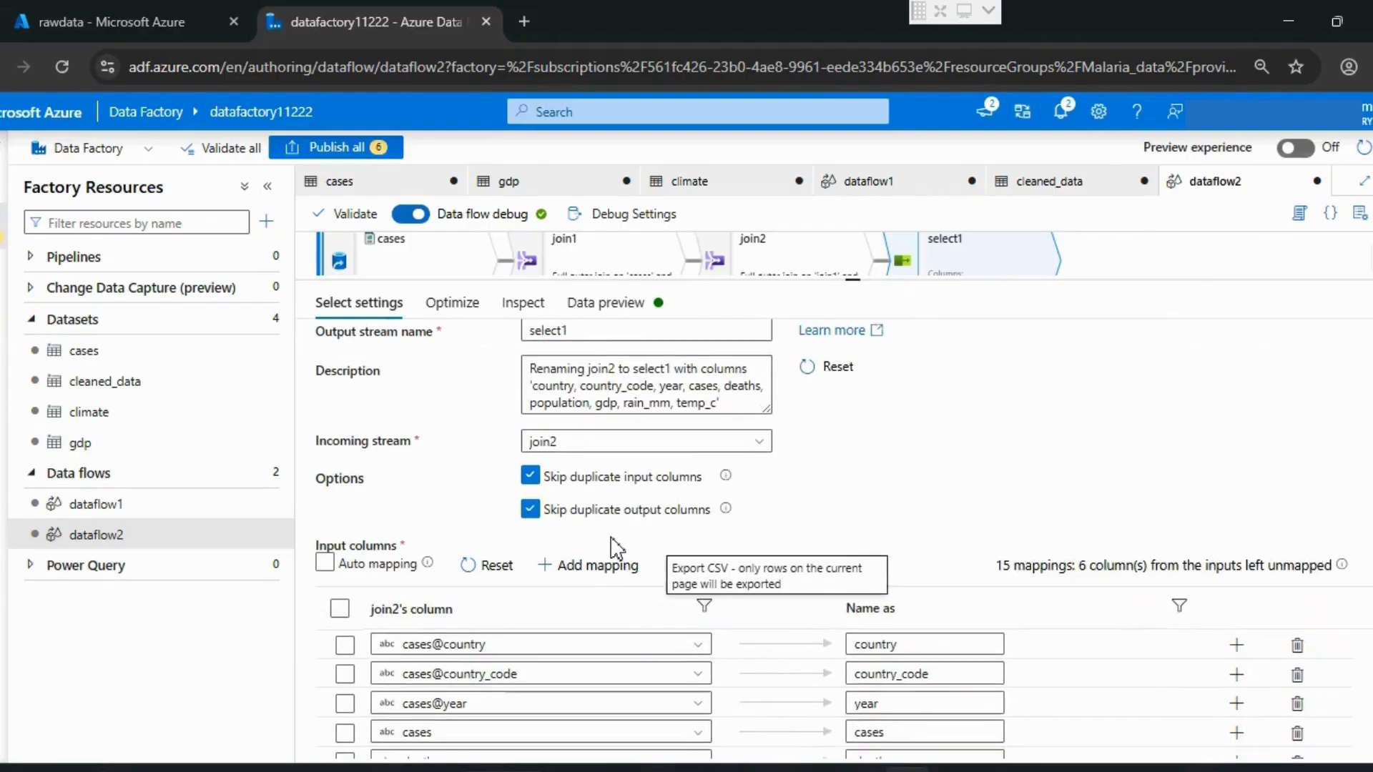
{"action": "scroll", "coordinate": [614, 549], "scroll_direction": "down", "scroll_amount": 3}
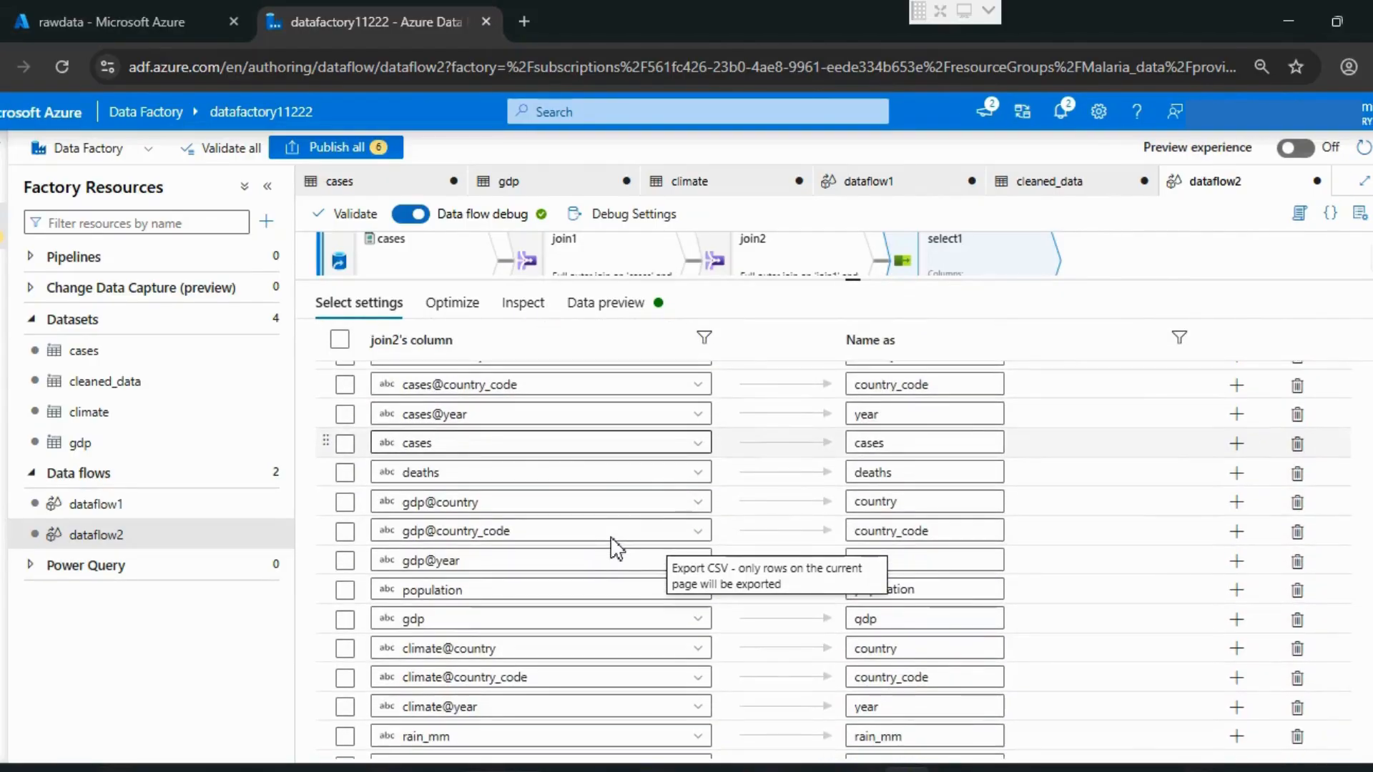
{"action": "scroll", "coordinate": [613, 548], "scroll_direction": "up", "scroll_amount": 3}
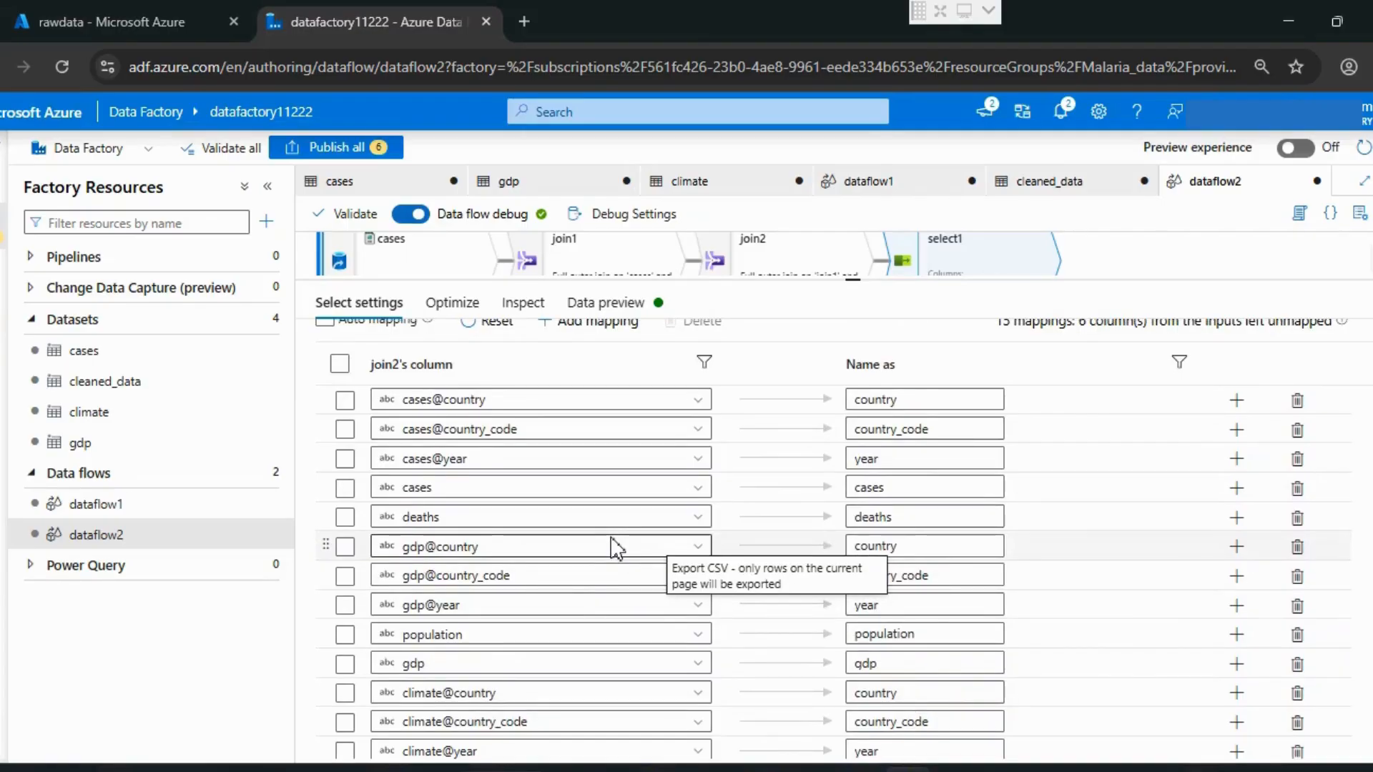
{"action": "scroll", "coordinate": [439, 500], "scroll_direction": "up", "scroll_amount": 2}
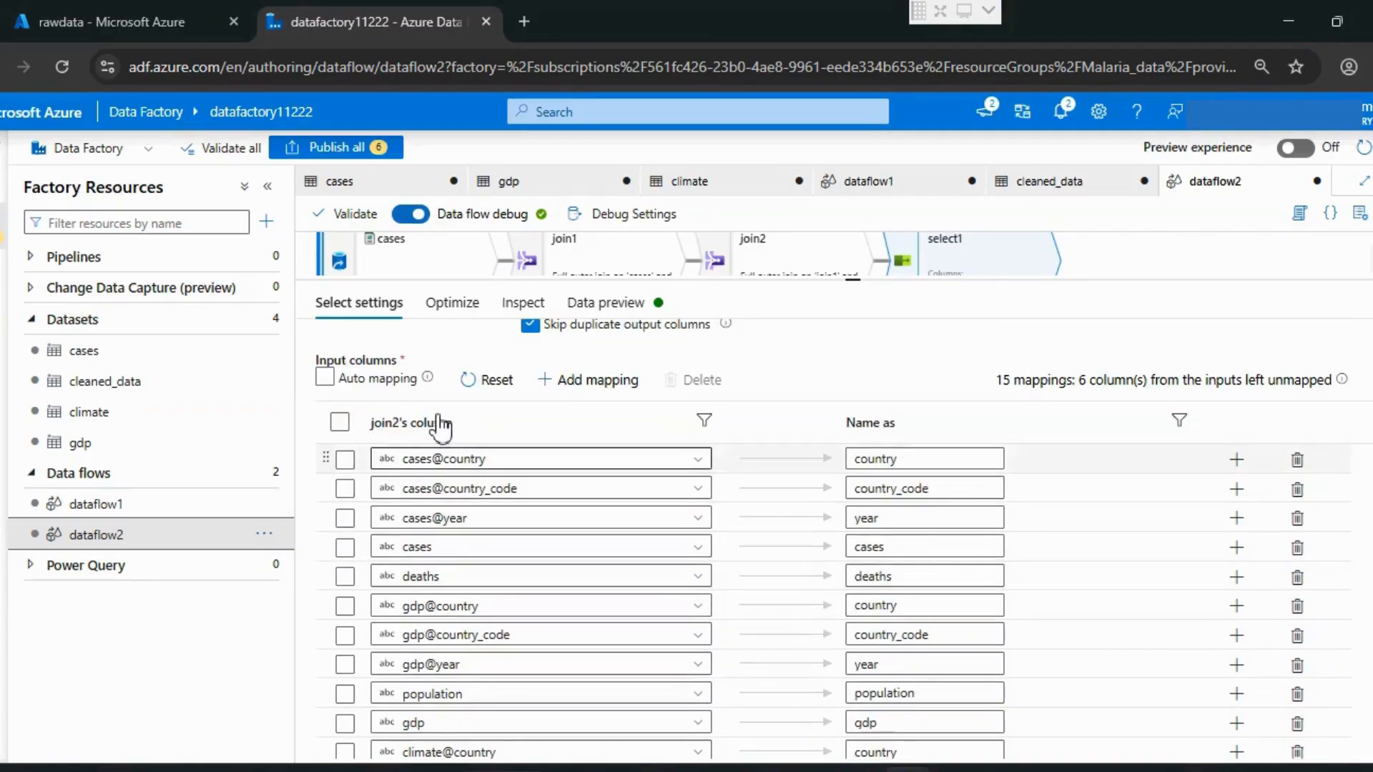
{"action": "left_click", "coordinate": [339, 422]}
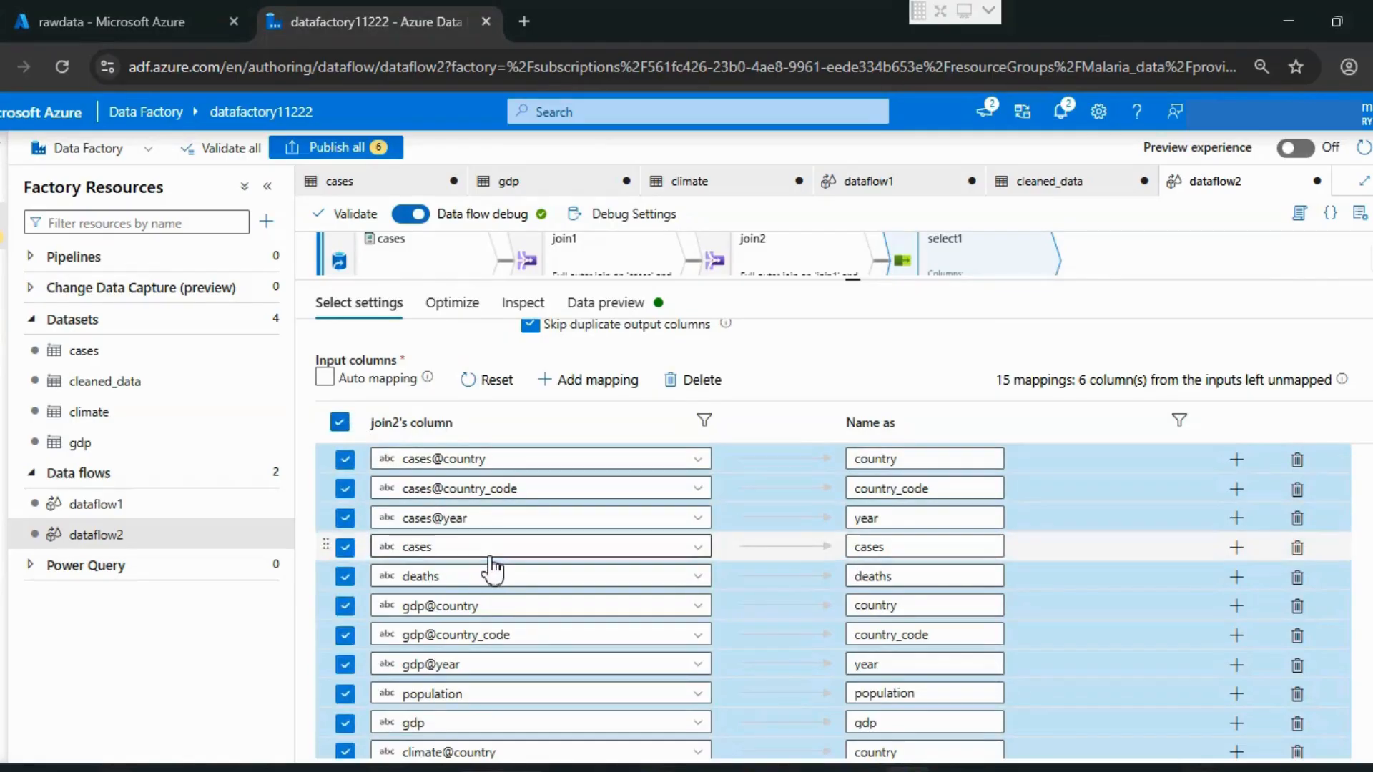
{"action": "scroll", "coordinate": [492, 570], "scroll_direction": "down", "scroll_amount": 3}
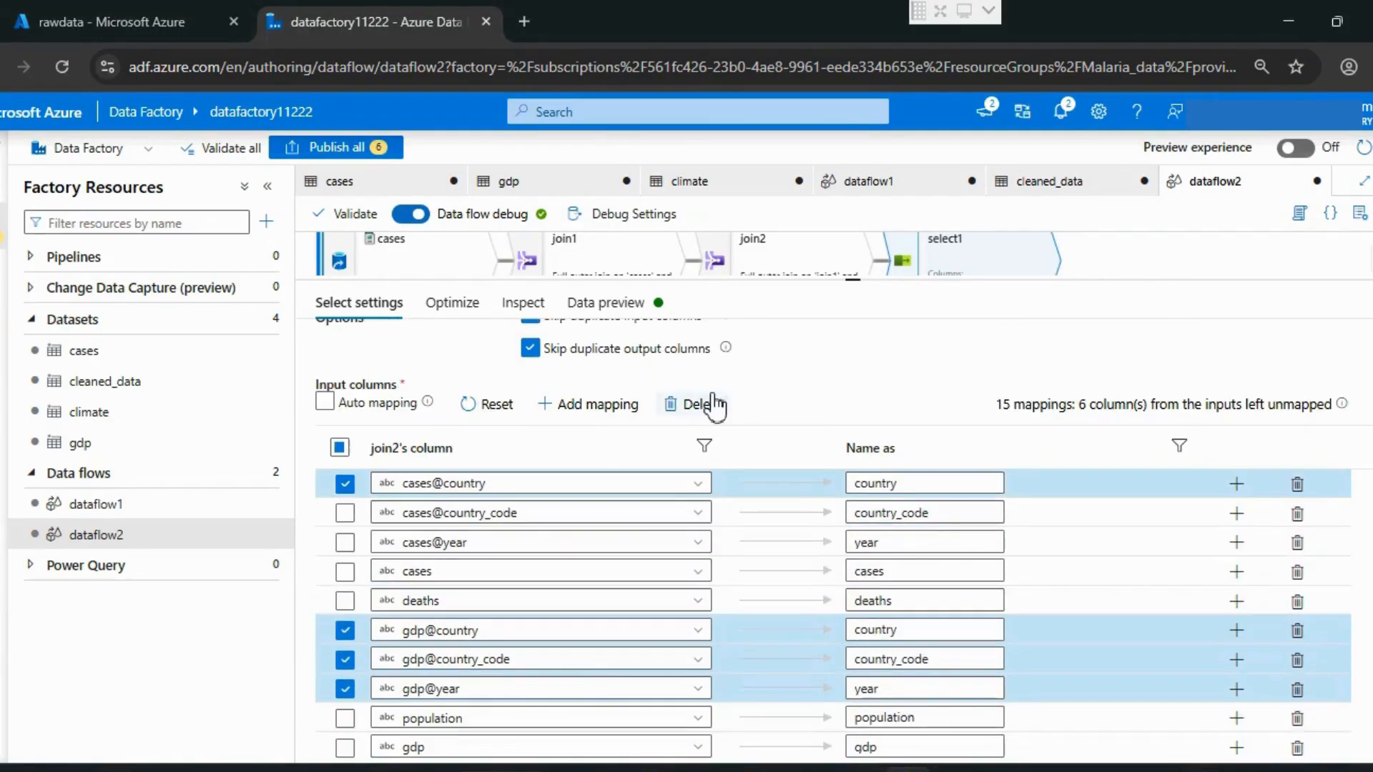
{"action": "left_click", "coordinate": [713, 404]}
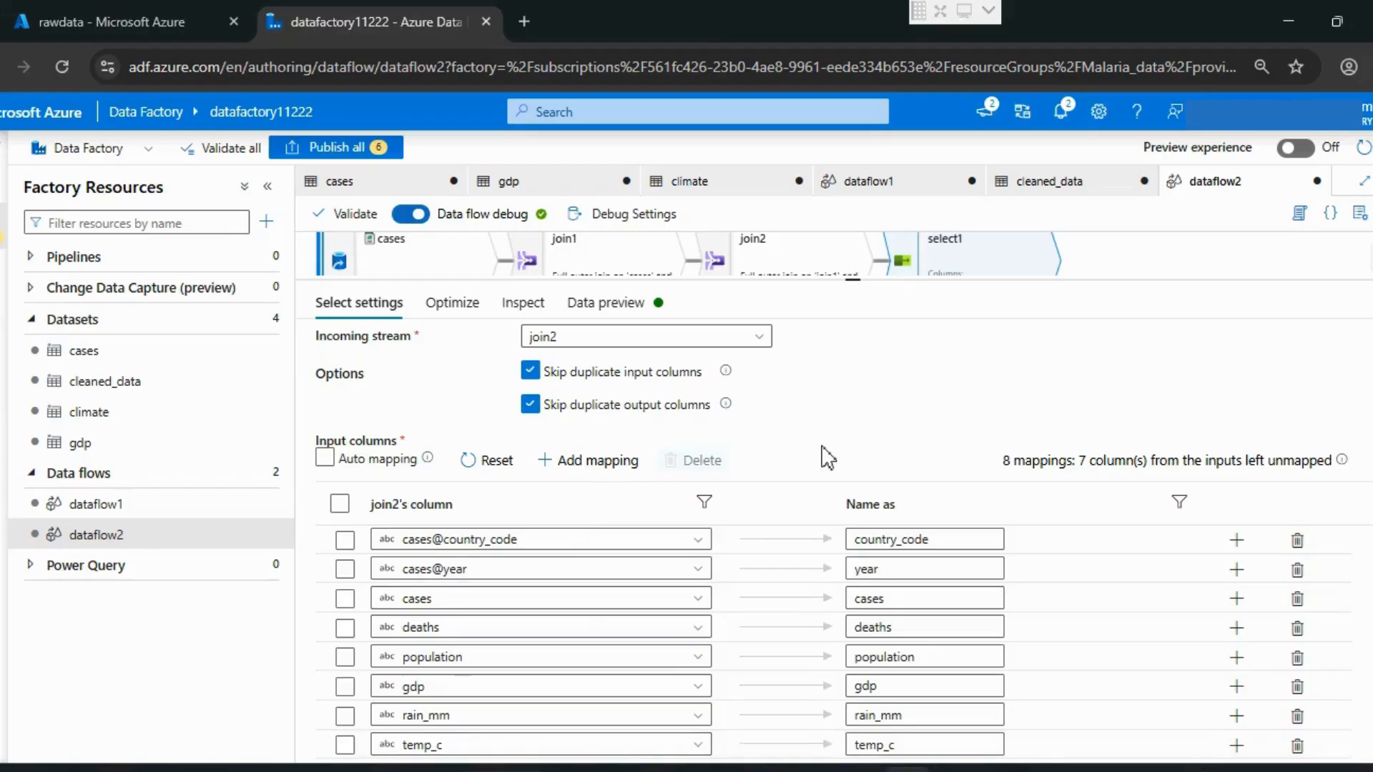
Step: Refresh the data preview of select1 and examine the rows with the remaining columns
{"action": "scroll", "coordinate": [823, 457], "scroll_direction": "up", "scroll_amount": 2}
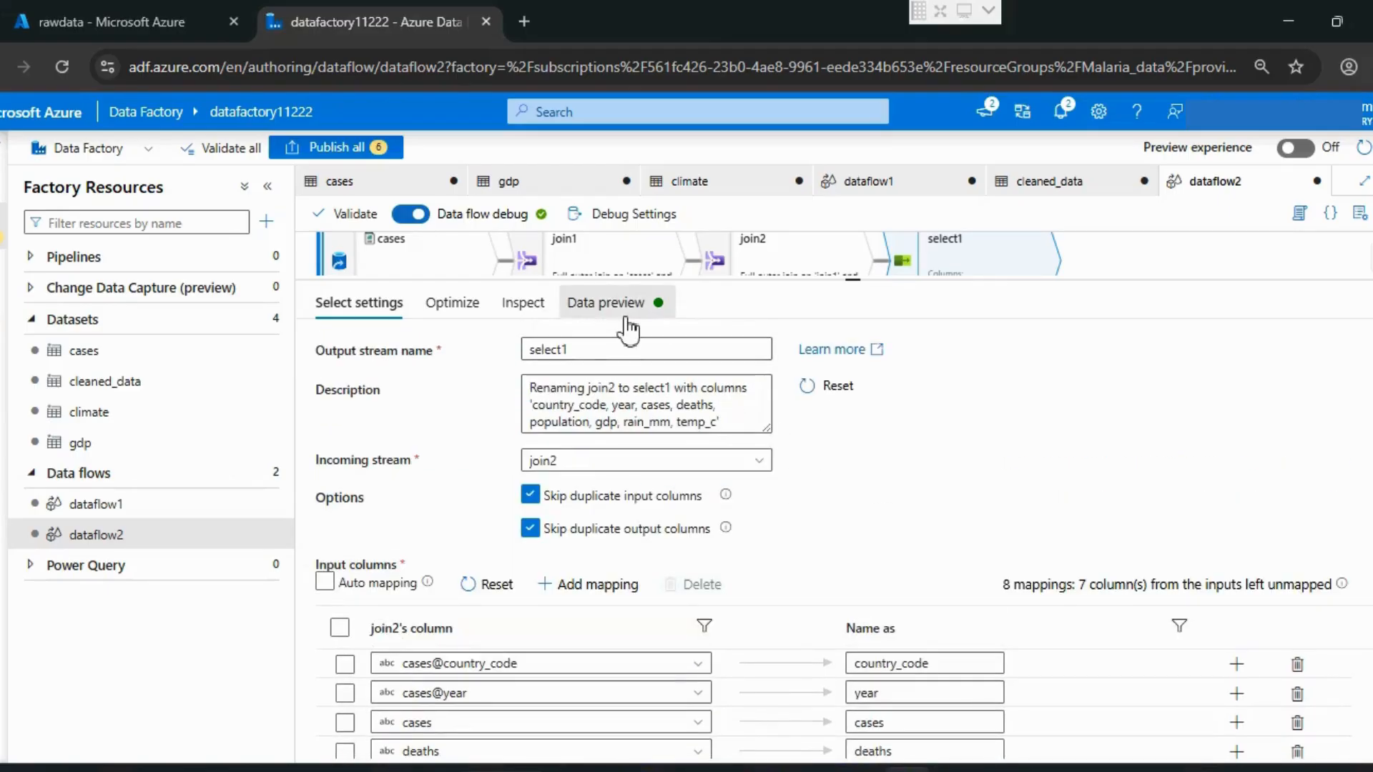
{"action": "left_click", "coordinate": [629, 330]}
{"action": "left_click", "coordinate": [366, 386]}
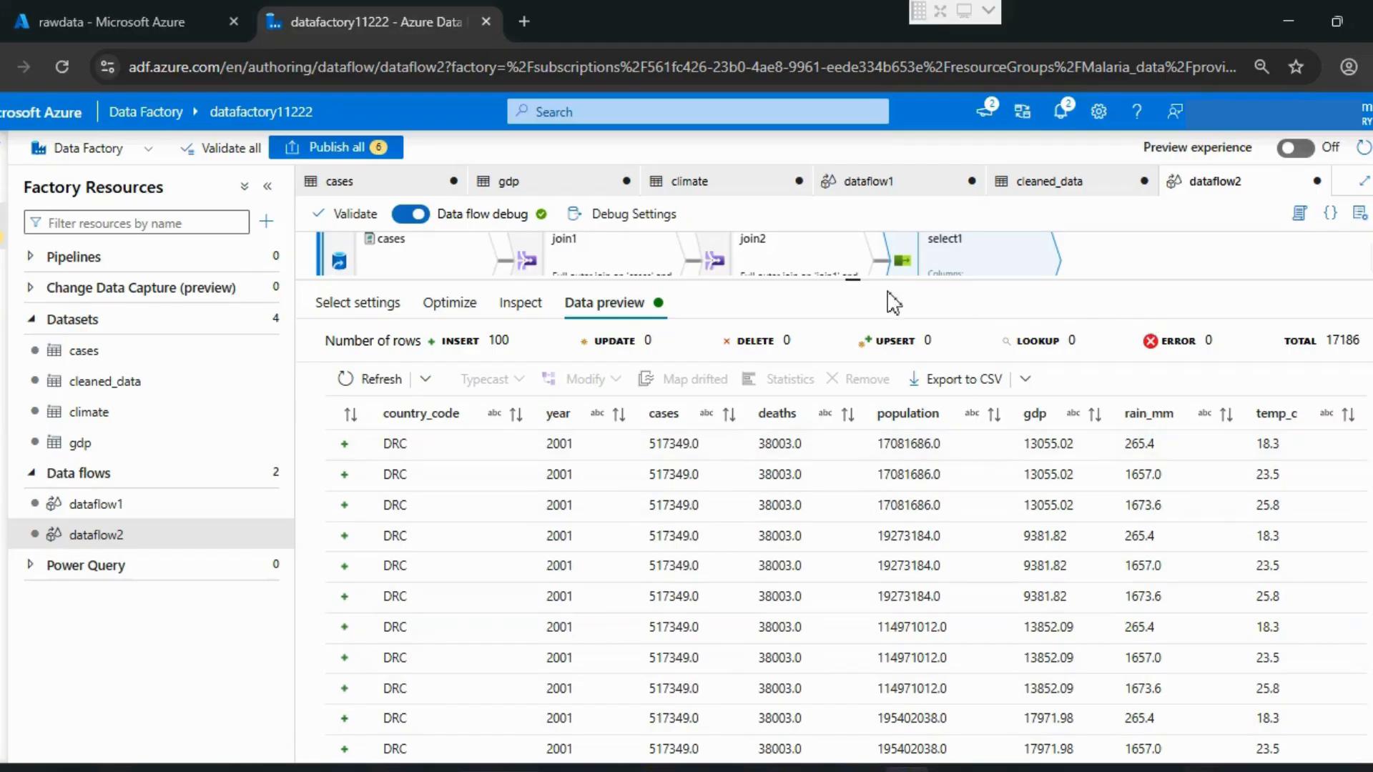
Step: Add a Filter transformation after select1 in the data flow
{"action": "left_click_drag", "start_coordinate": [855, 279], "coordinate": [867, 561]}
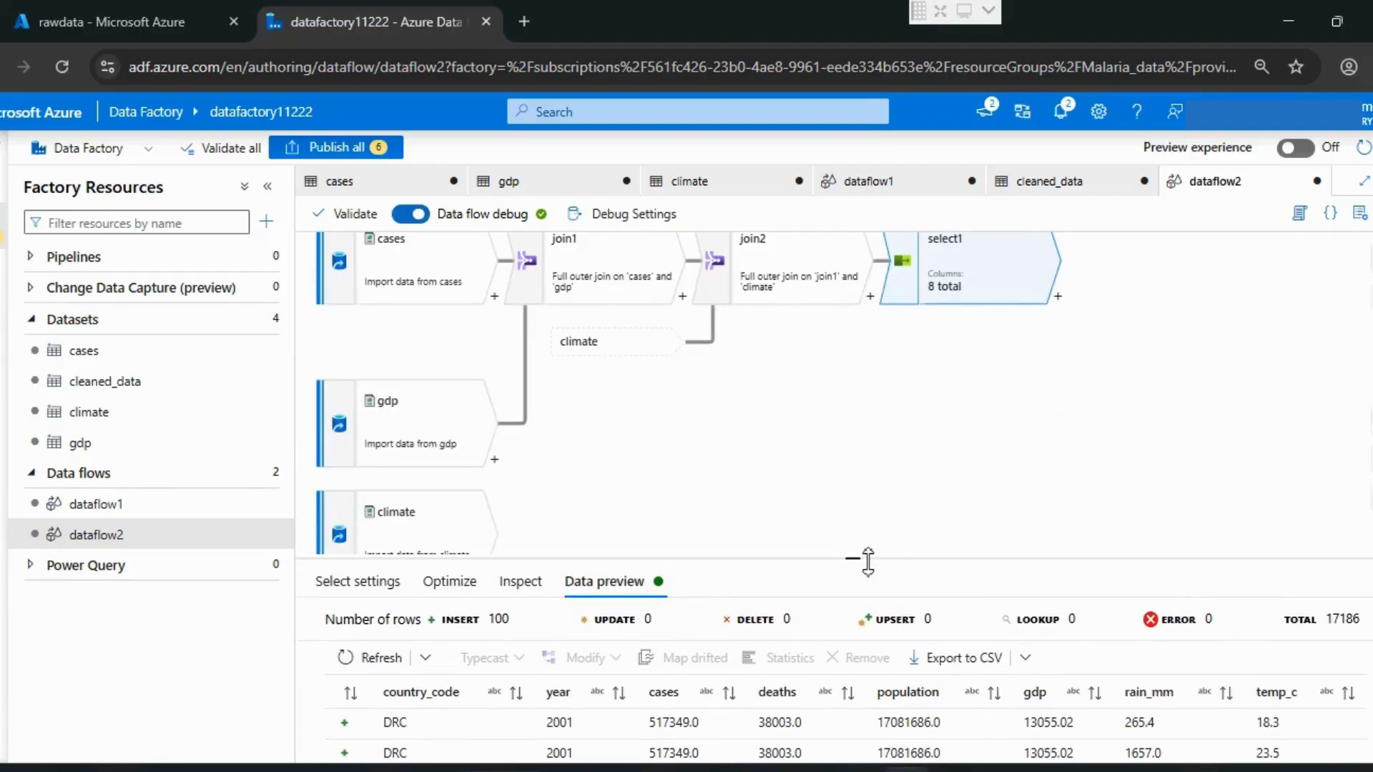
{"action": "left_click", "coordinate": [1058, 297]}
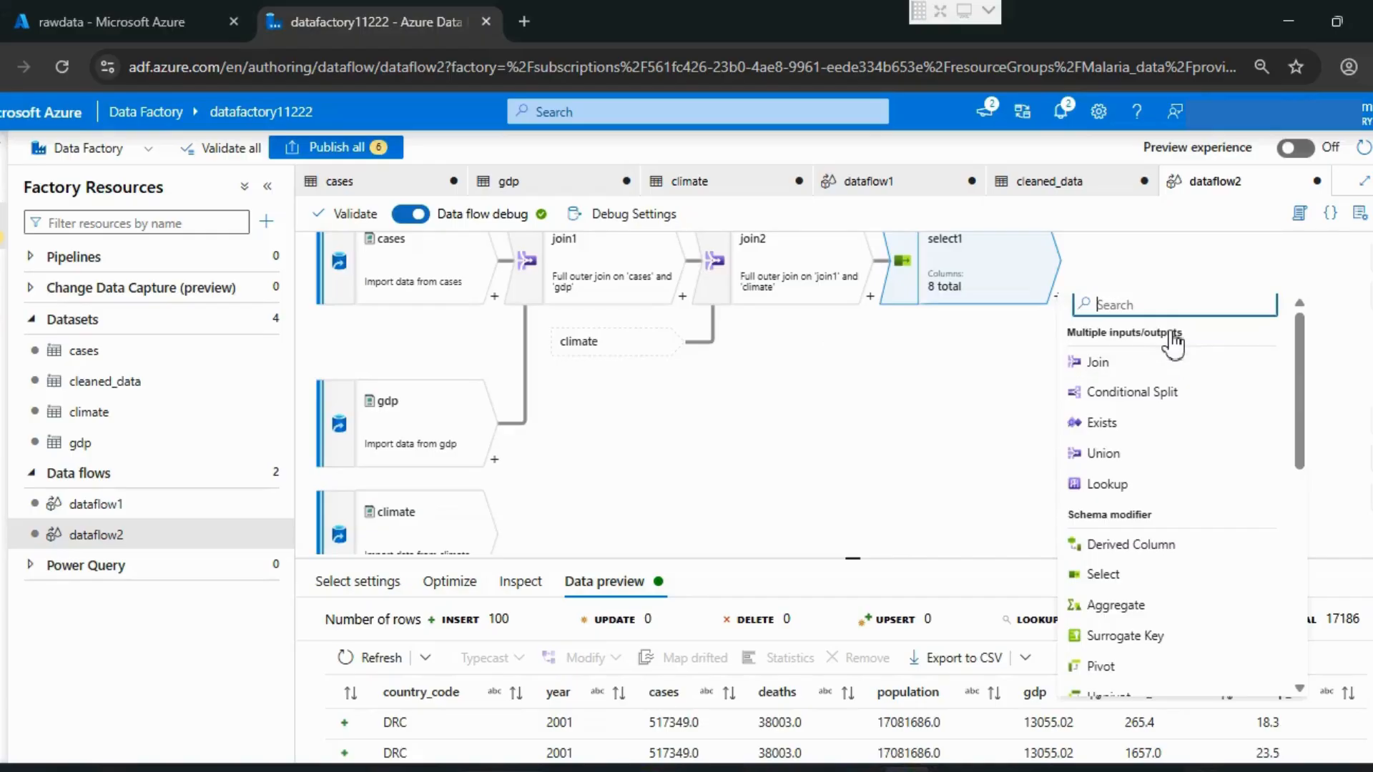
{"action": "type", "text": "fil"}
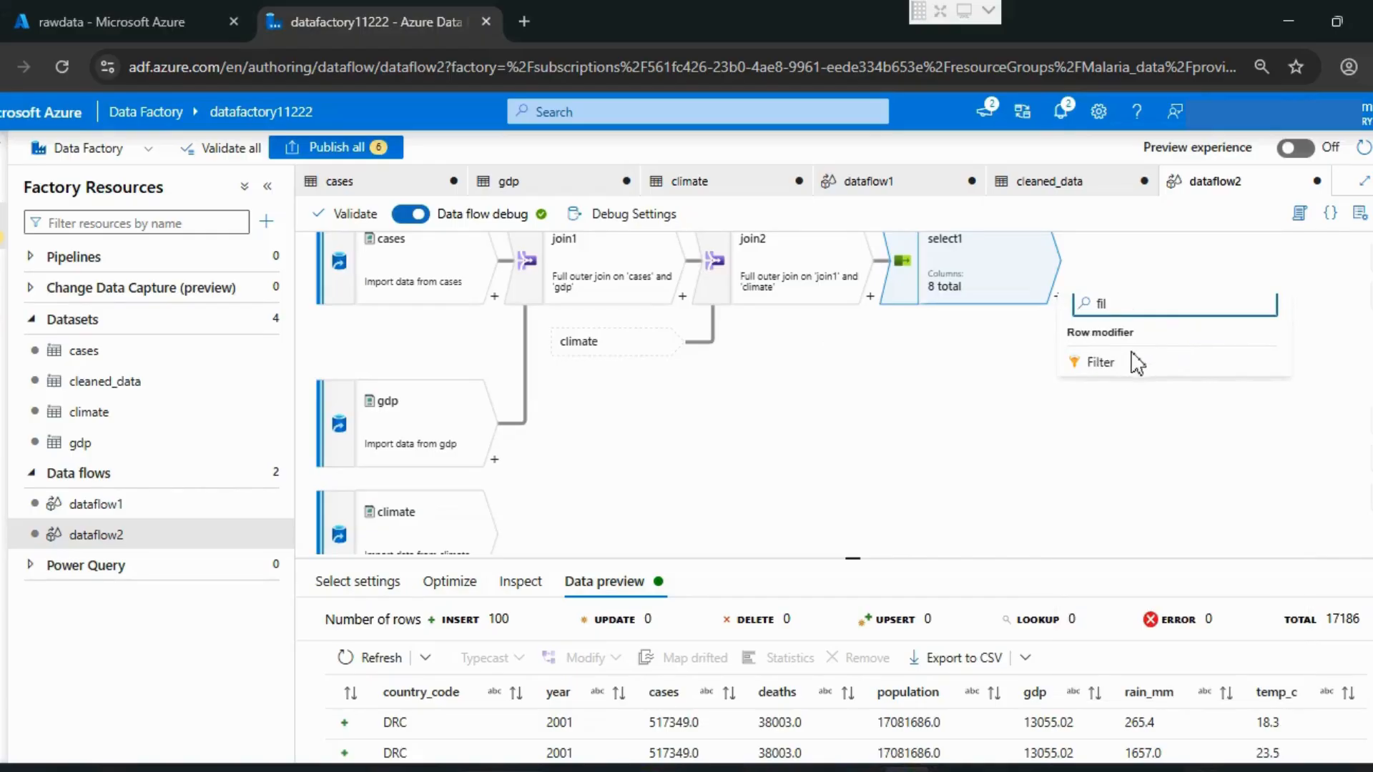
{"action": "left_click", "coordinate": [1109, 365]}
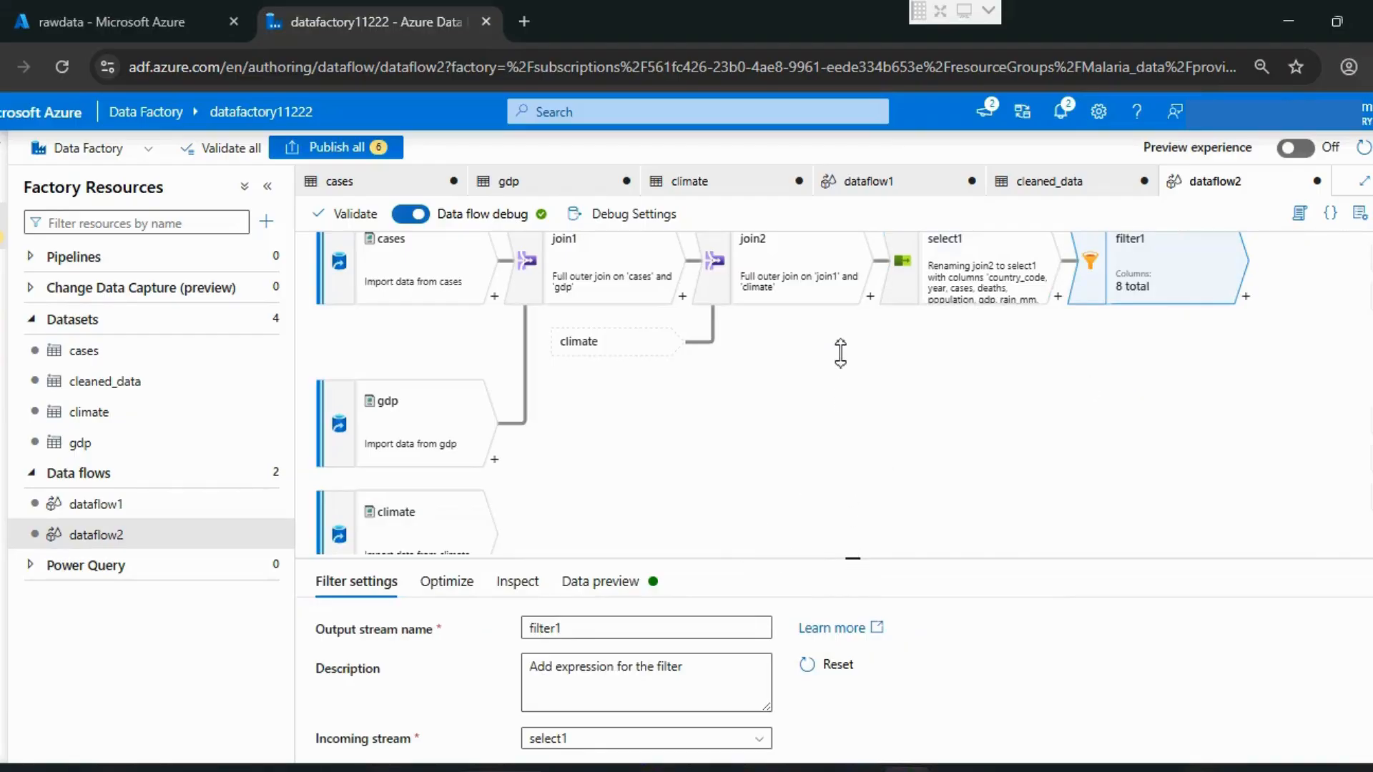
Step: Set filter1's expression to !isNull(country_code)&& !isNull(year)&& toInteger(year)>=1990 && toInteger(cases)>=0&& toInteger(deaths)>=0 and save it
{"action": "mouse_move", "coordinate": [840, 351]}
{"action": "left_mouse_down"}
{"action": "mouse_move", "coordinate": [846, 315]}
{"action": "mouse_move", "coordinate": [846, 340]}
{"action": "left_mouse_up"}
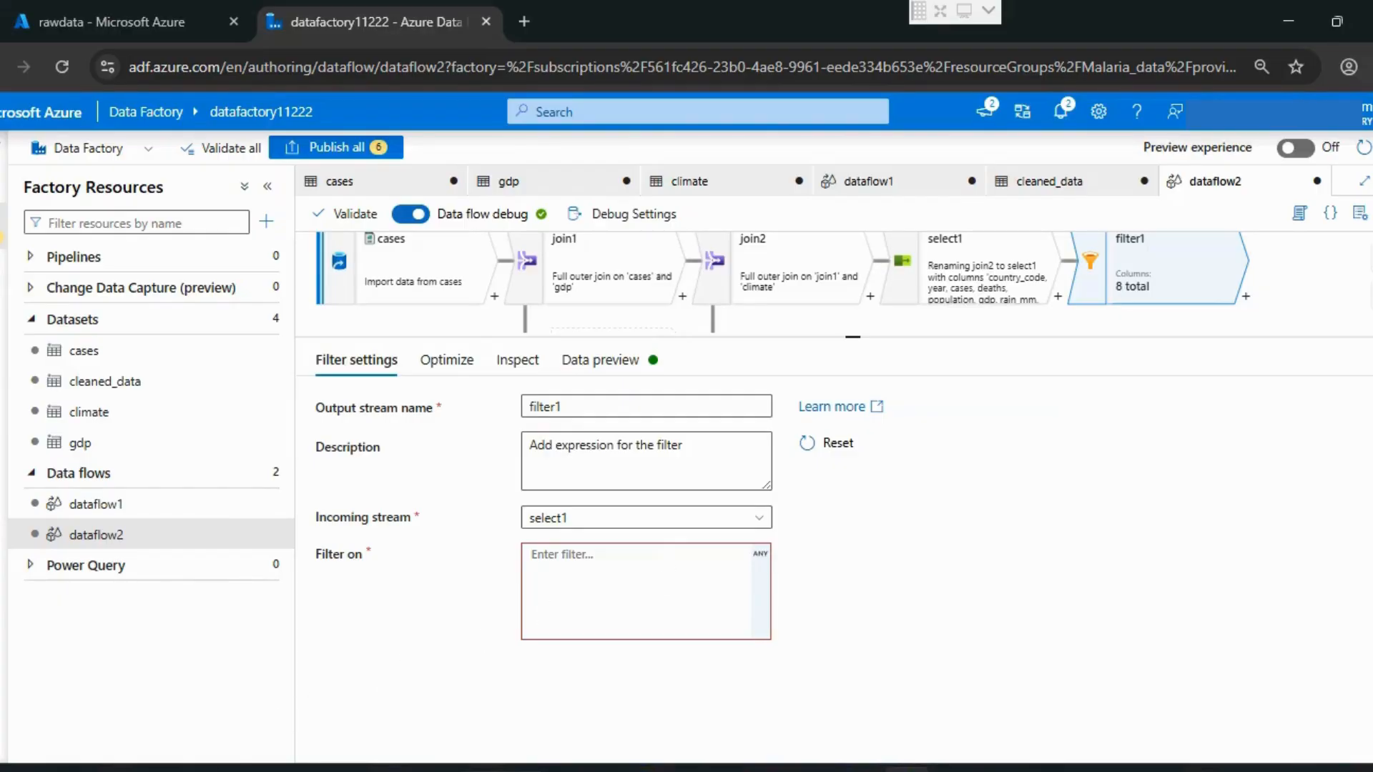
{"action": "left_click", "coordinate": [668, 569]}
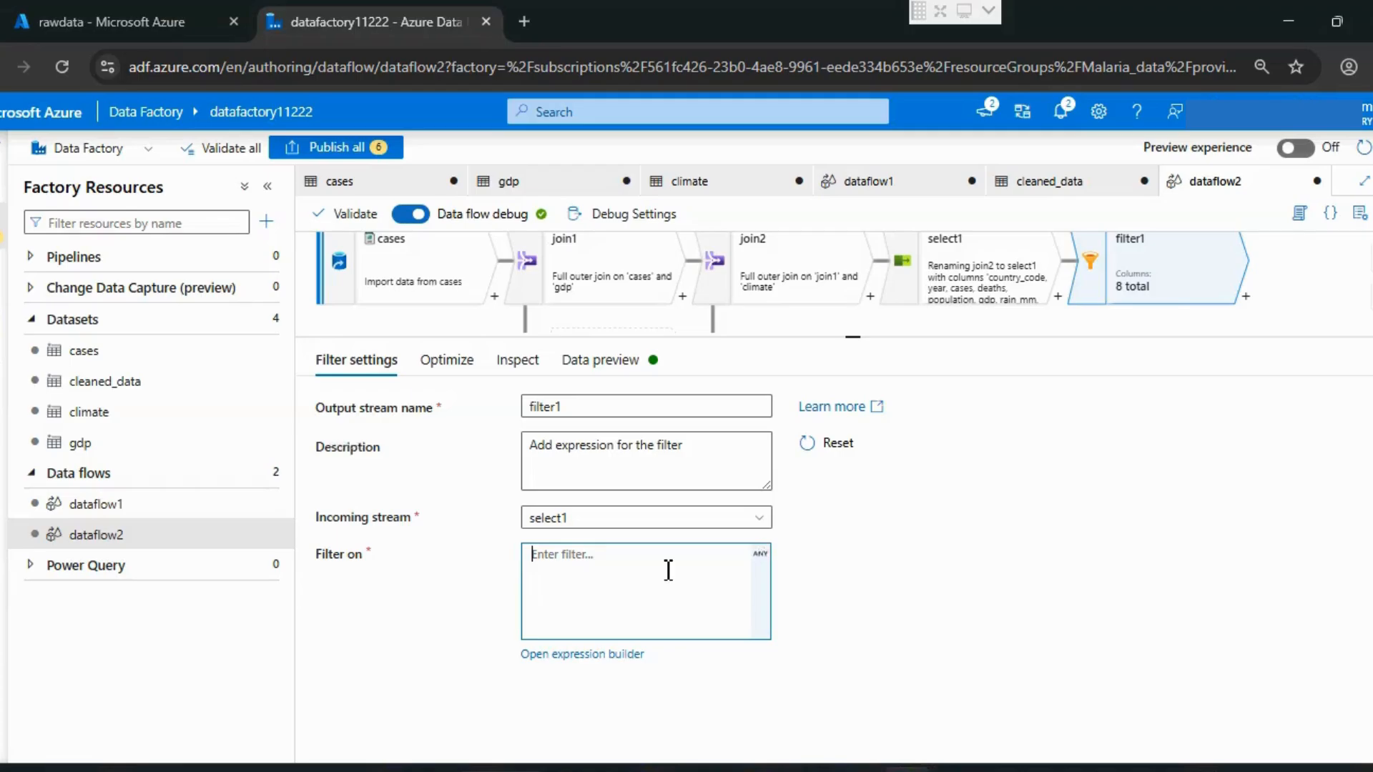
{"action": "left_click", "coordinate": [762, 557]}
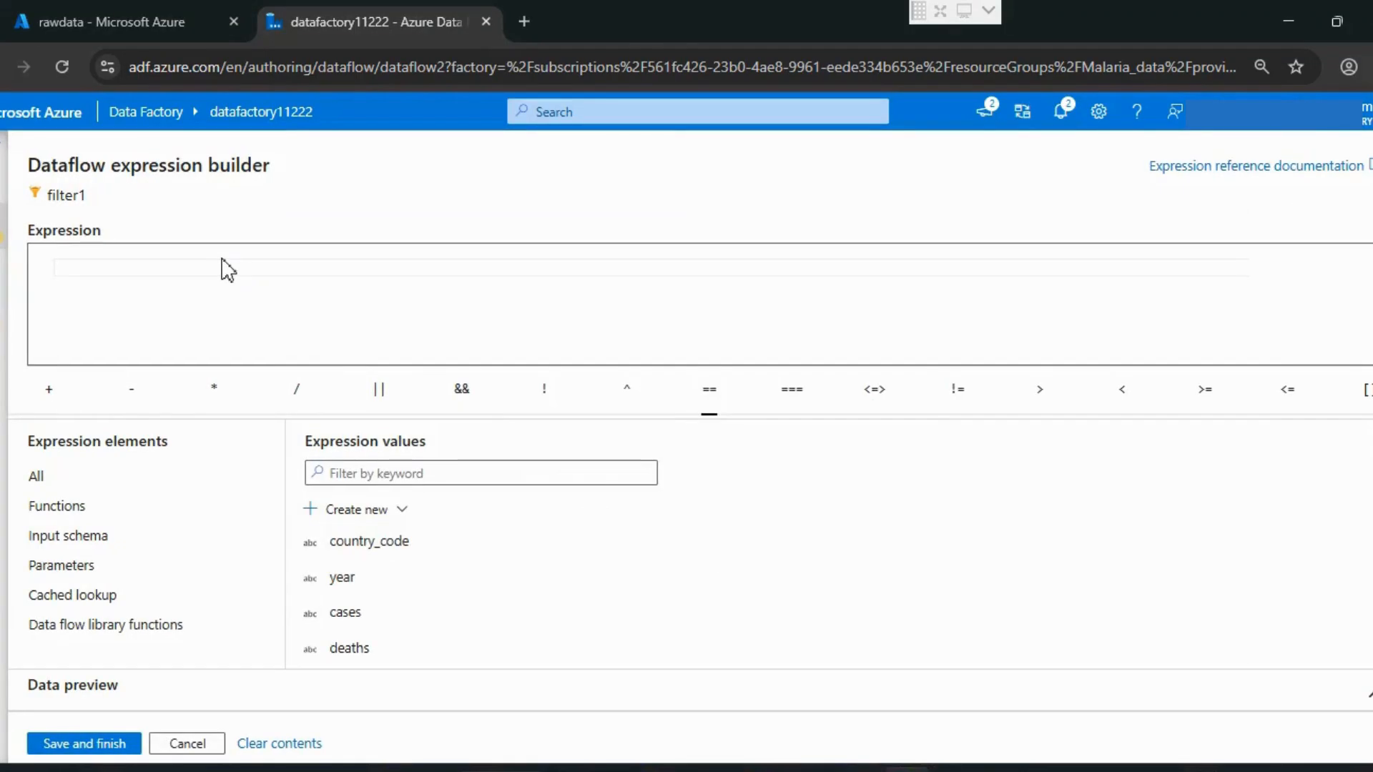
{"action": "type", "text": "!is"}
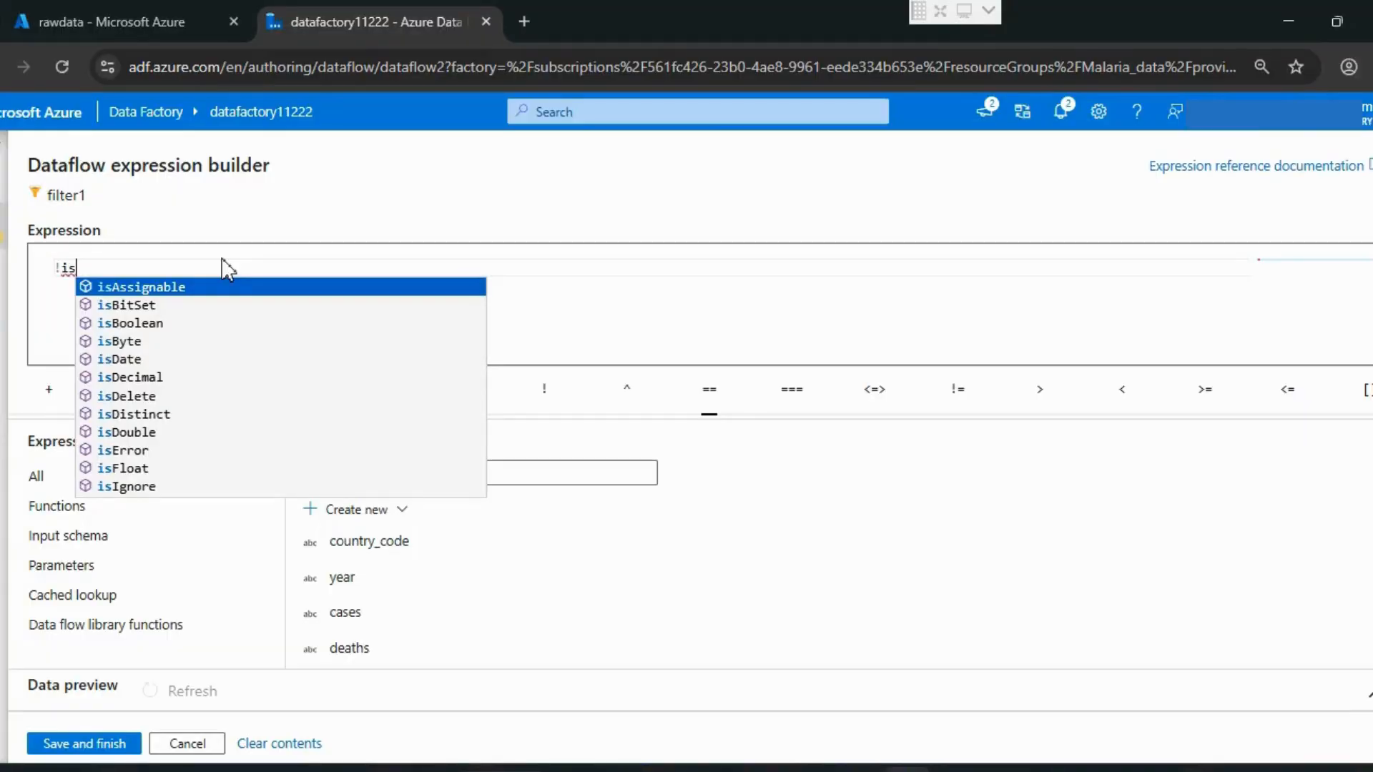
{"action": "type", "text": "null(country_code)&&"}
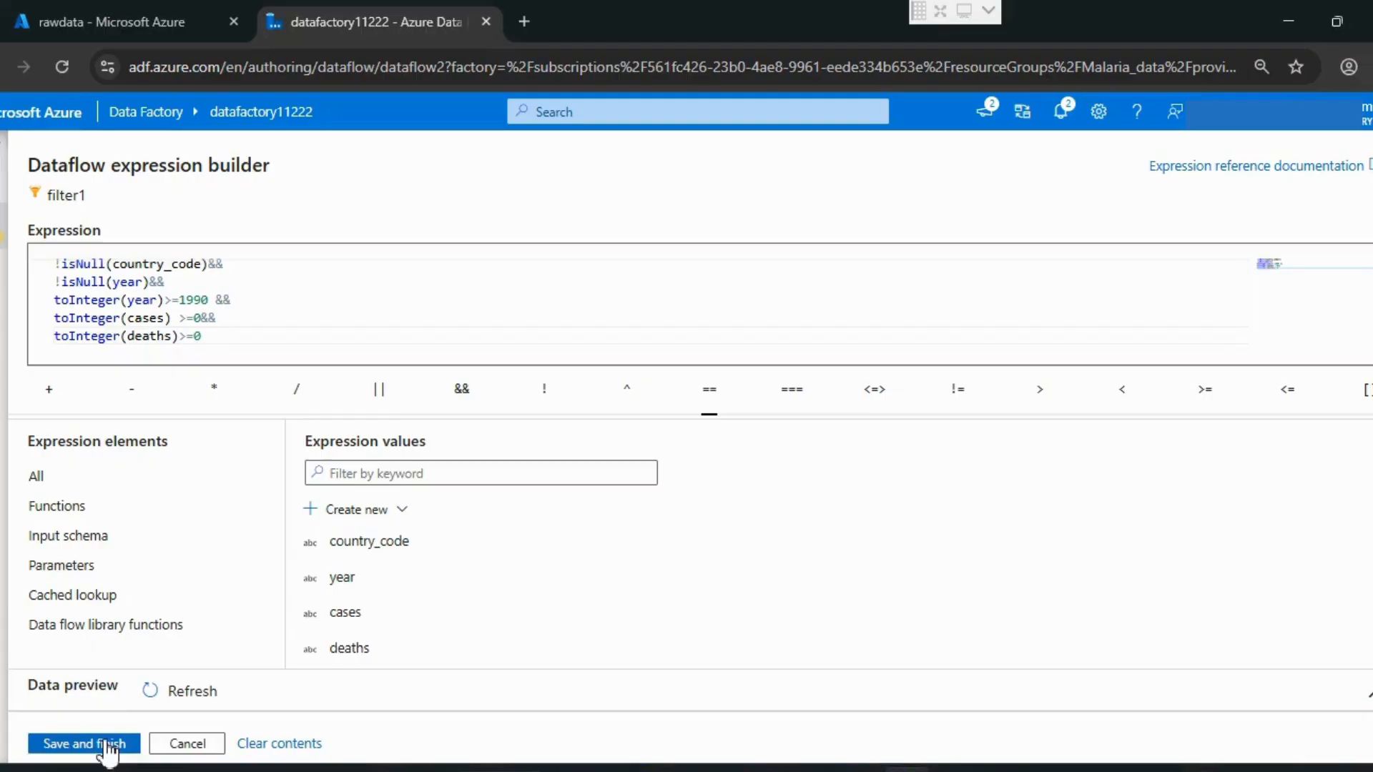
{"action": "left_click", "coordinate": [85, 744]}
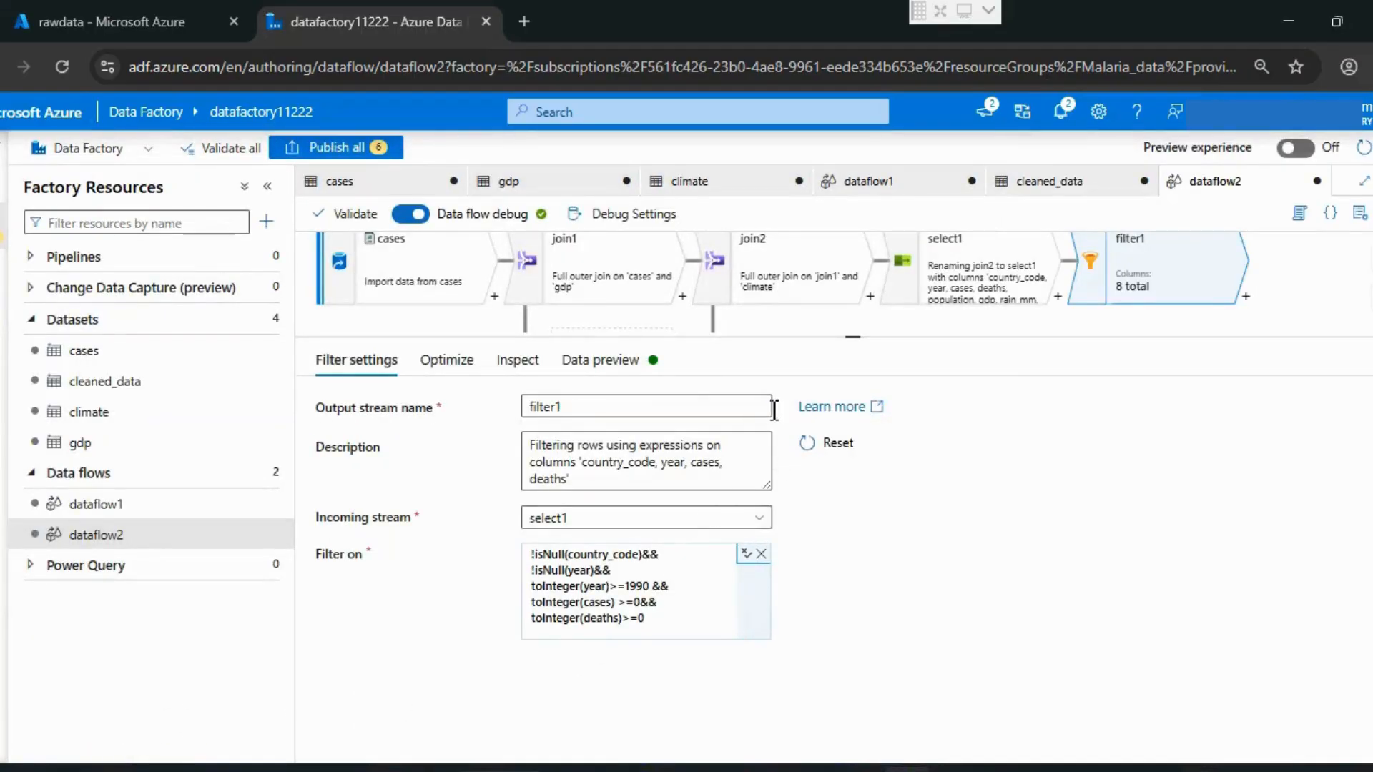
Step: Refresh the data preview of filter1 to check the filtered rows
{"action": "left_click", "coordinate": [619, 361]}
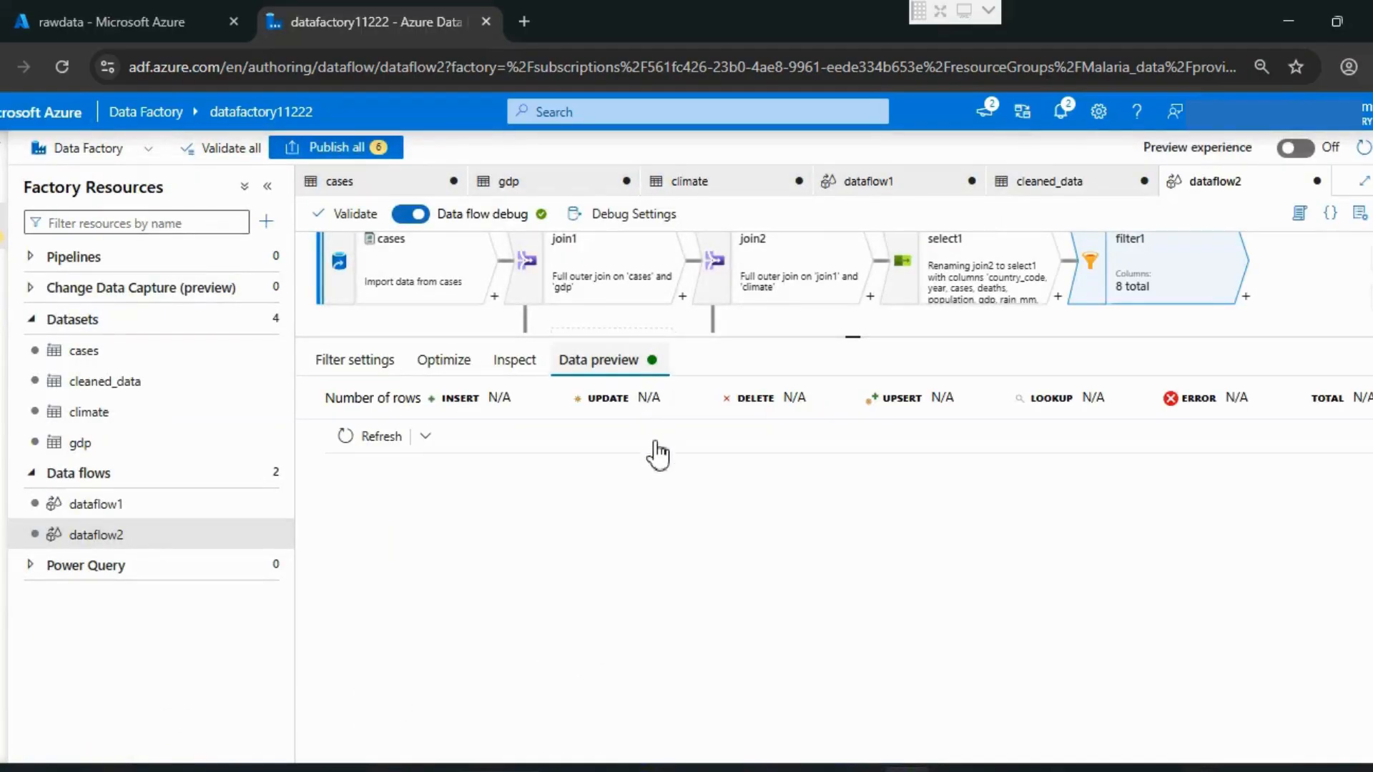
{"action": "left_click", "coordinate": [377, 437]}
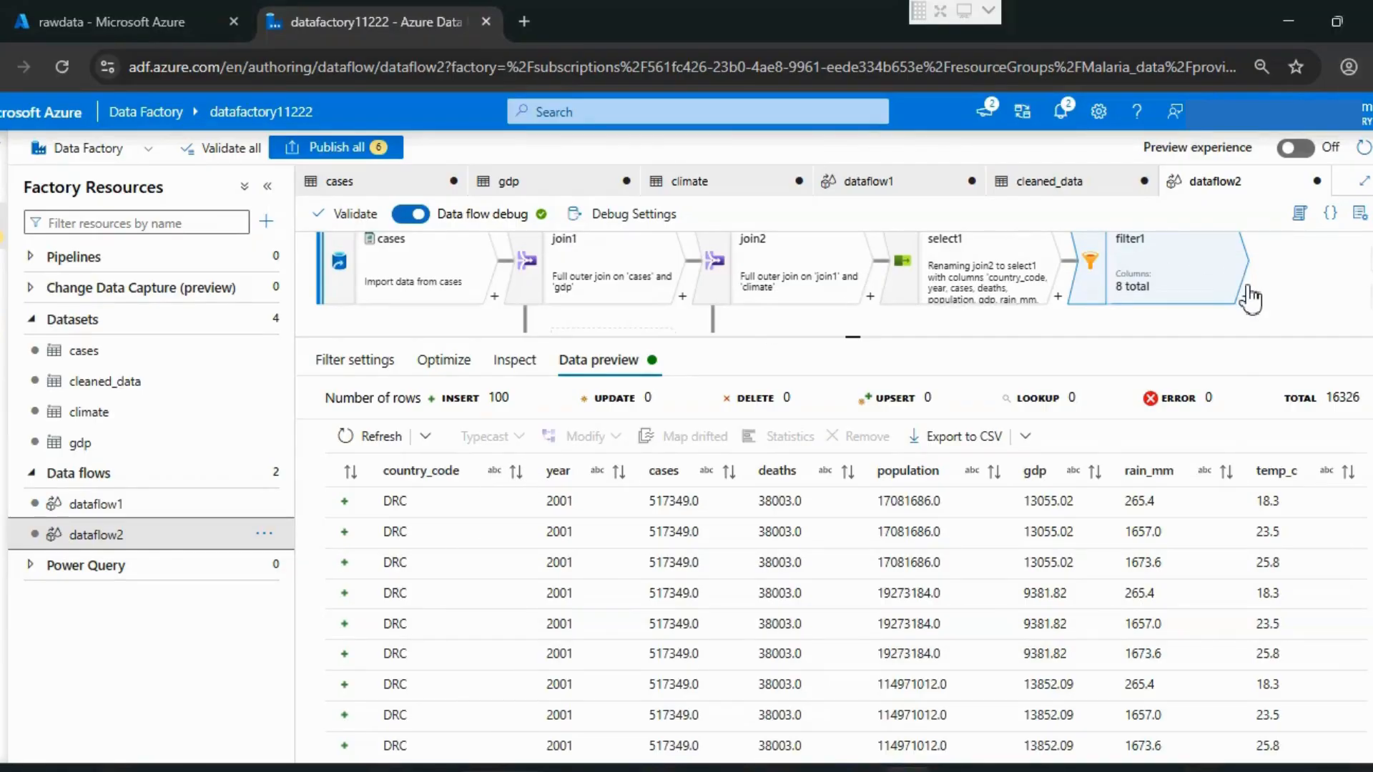
Step: Add an Aggregate transformation after filter1 in the data flow
{"action": "left_click", "coordinate": [1248, 297]}
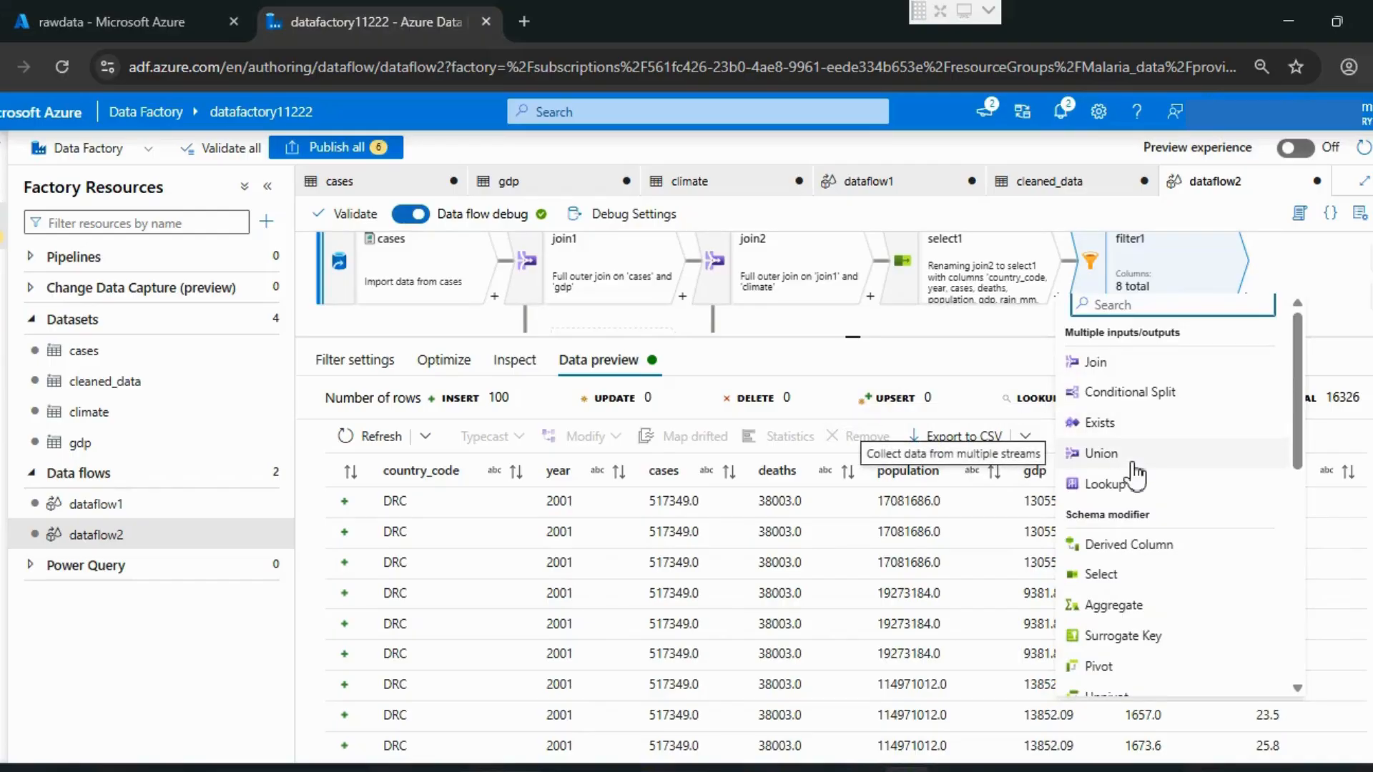
{"action": "type", "text": "a"}
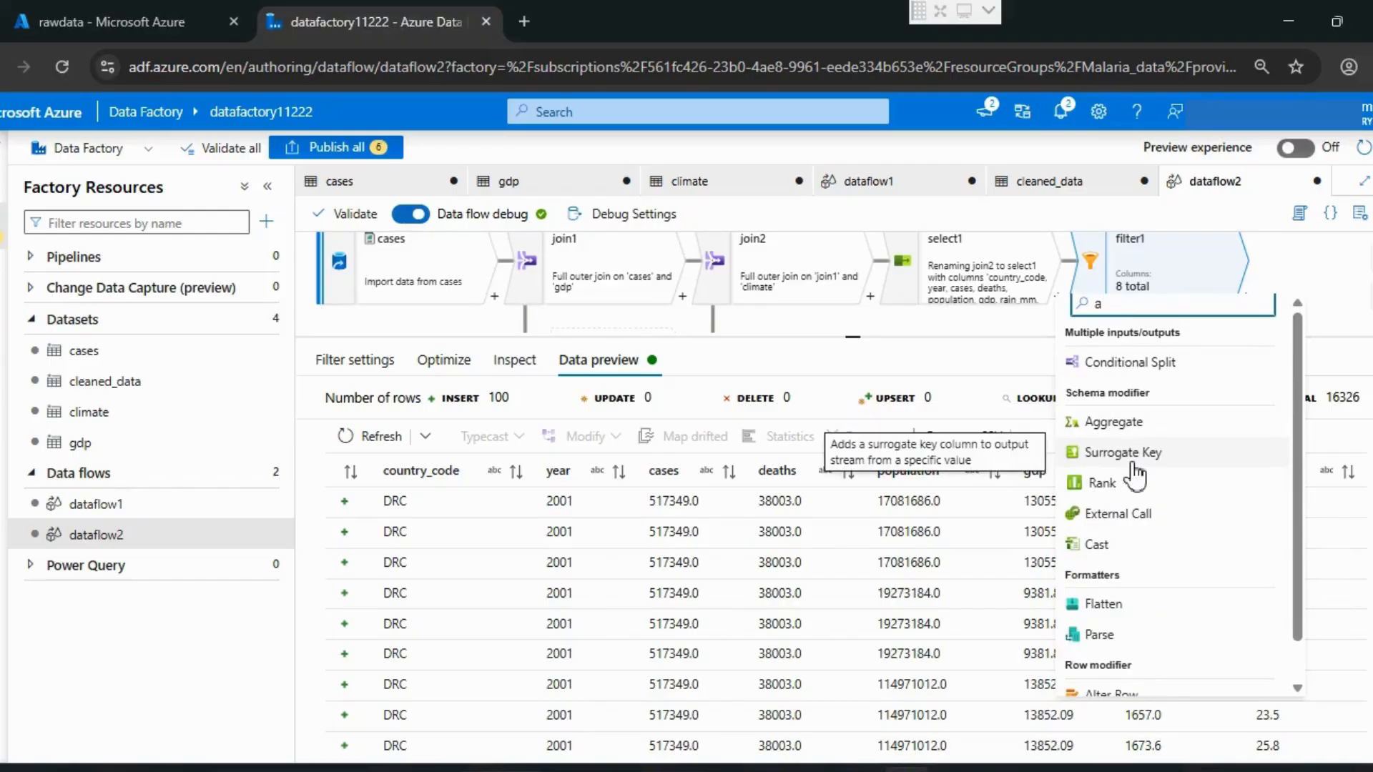
{"action": "left_click", "coordinate": [1117, 422]}
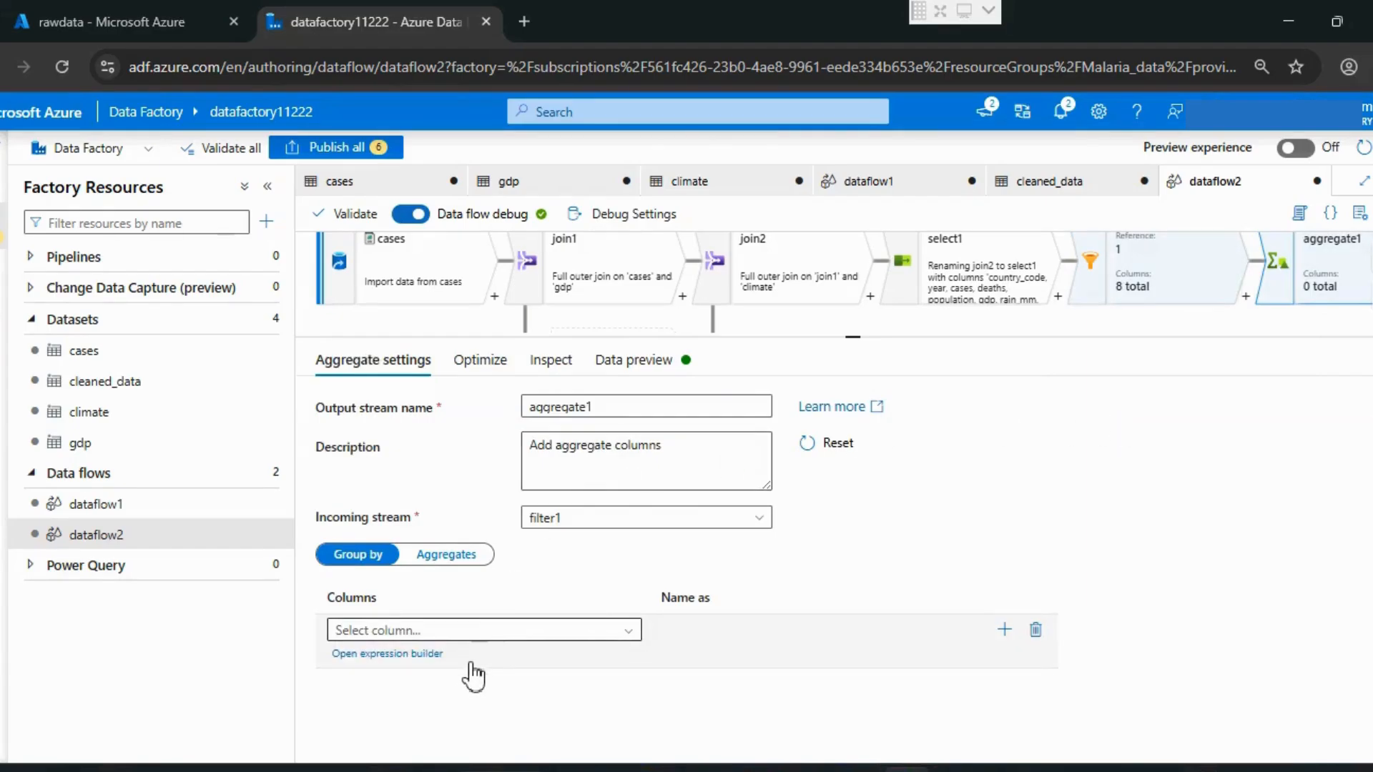
Step: Group aggregate1 by the country_code and year columns
{"action": "left_click", "coordinate": [434, 633]}
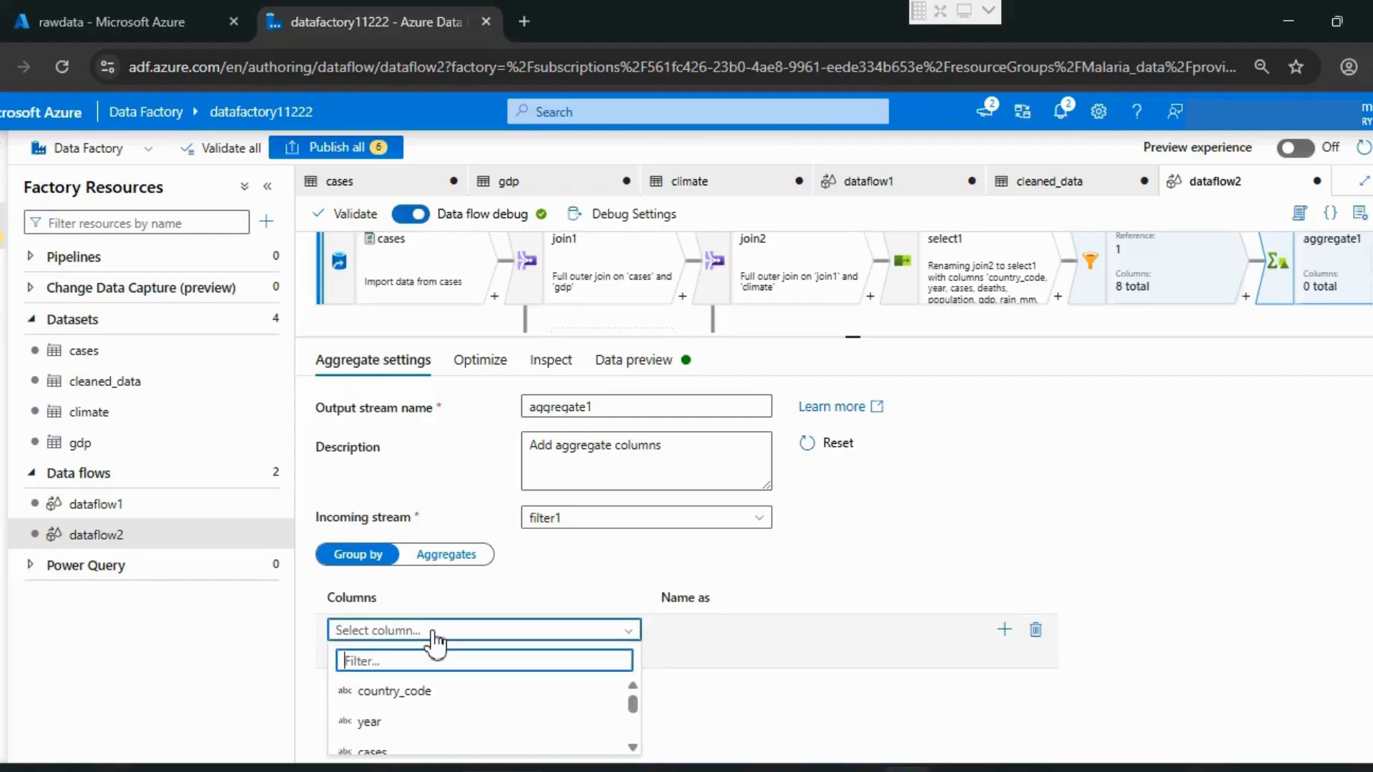
{"action": "left_click", "coordinate": [440, 691]}
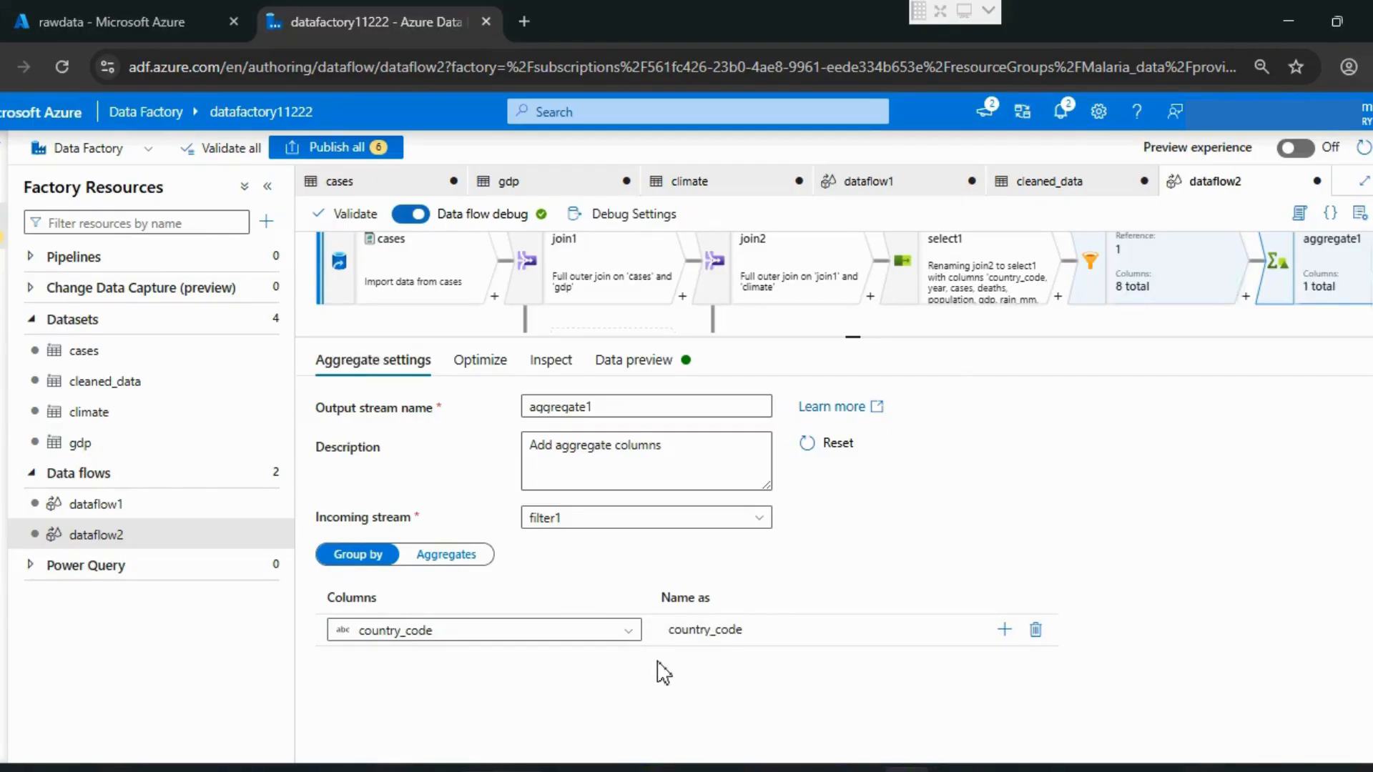
{"action": "left_click", "coordinate": [1004, 630]}
{"action": "left_click", "coordinate": [550, 665]}
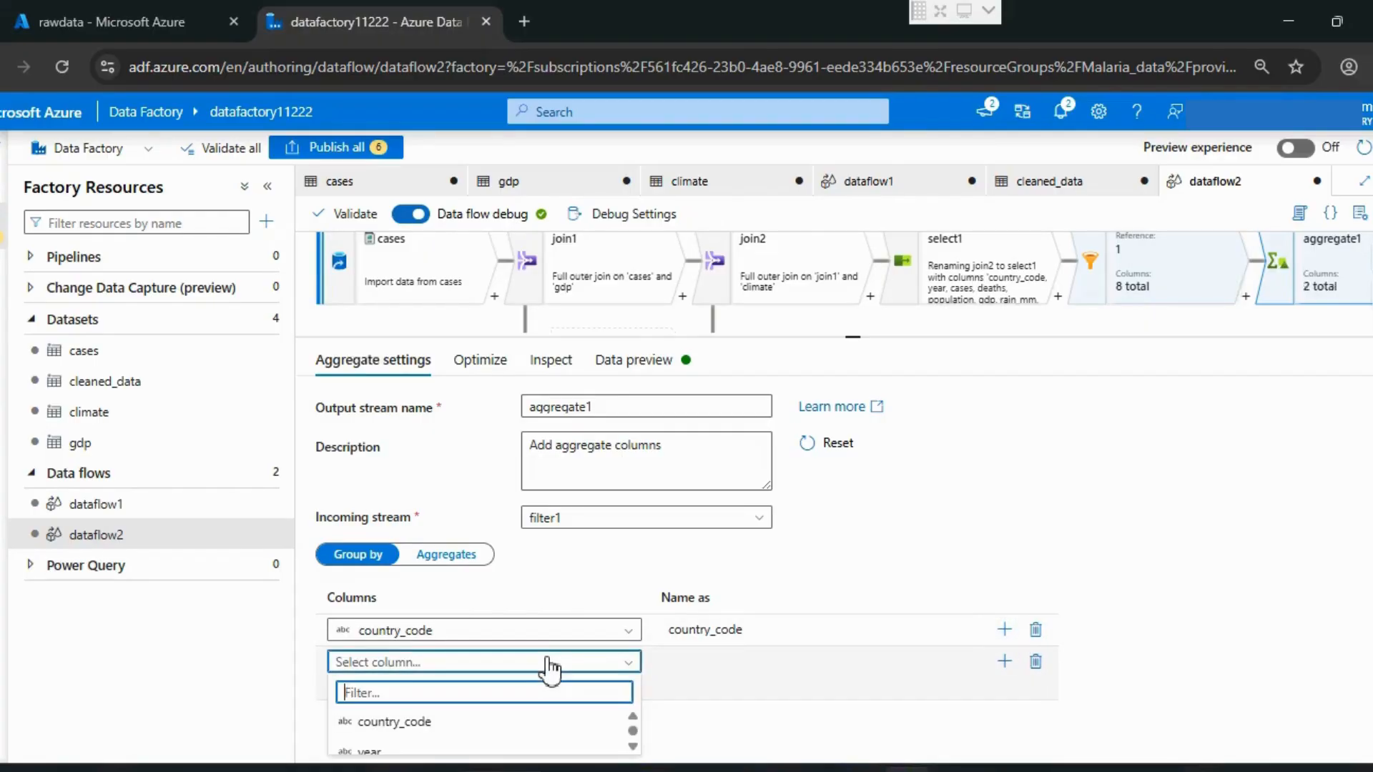
{"action": "left_click", "coordinate": [370, 752]}
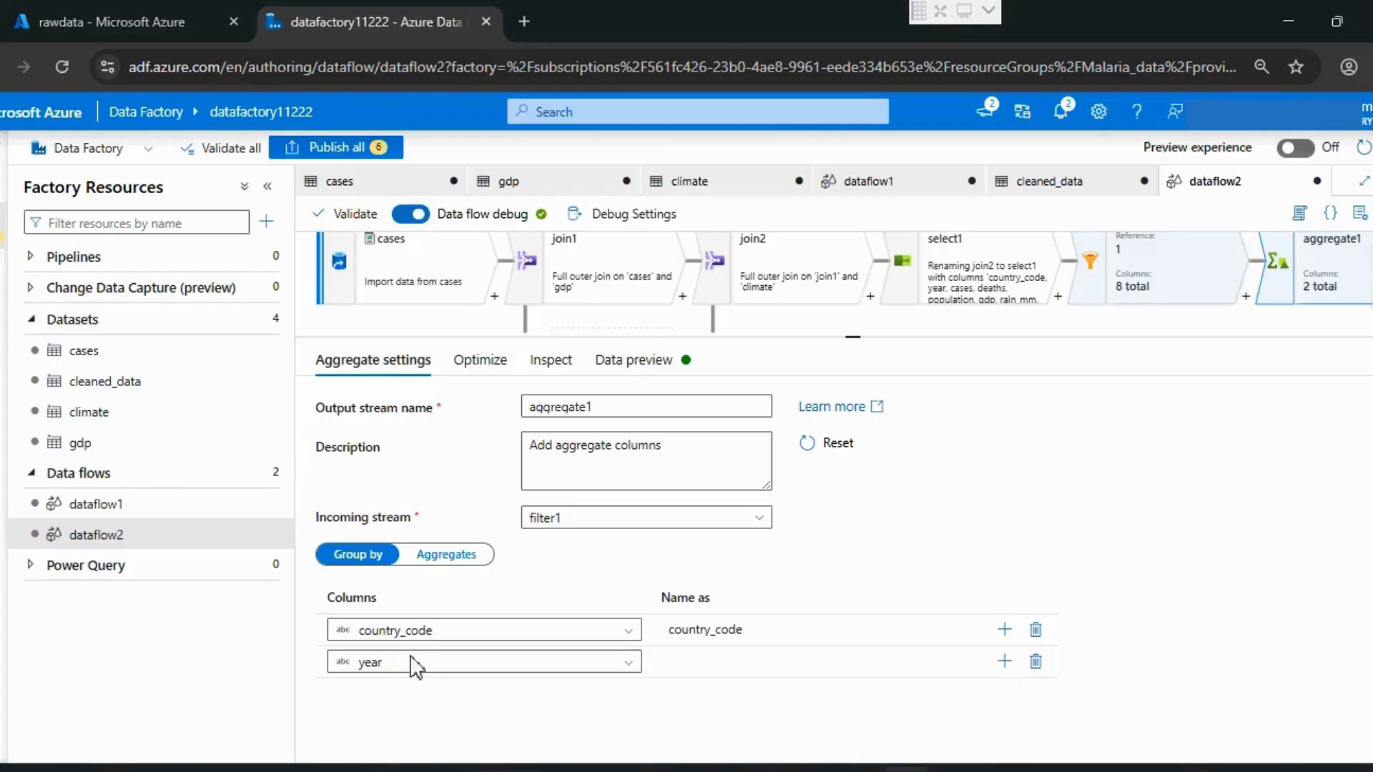
Step: Open the expression builder for aggregate1's aggregates and name the first aggregate column cases_sum
{"action": "left_click", "coordinate": [446, 557]}
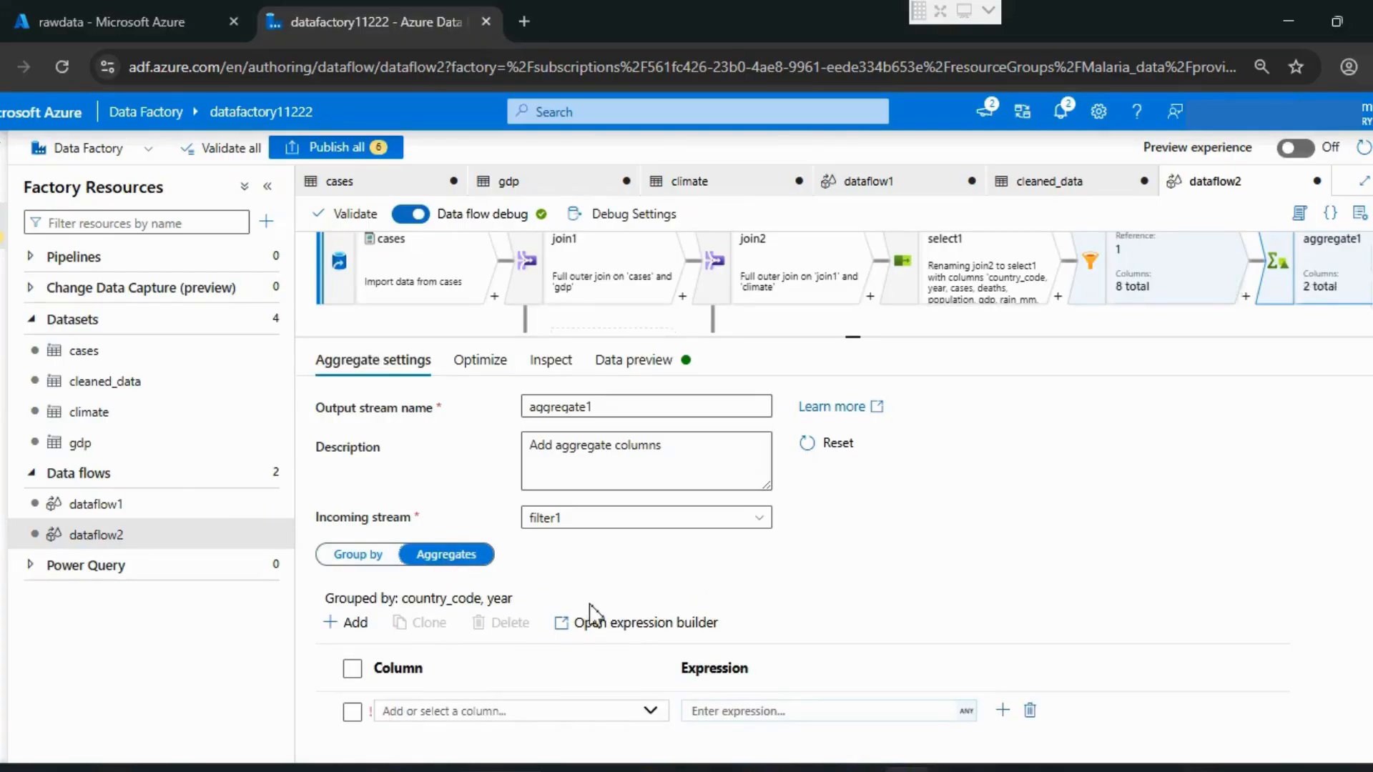
{"action": "left_click", "coordinate": [608, 626]}
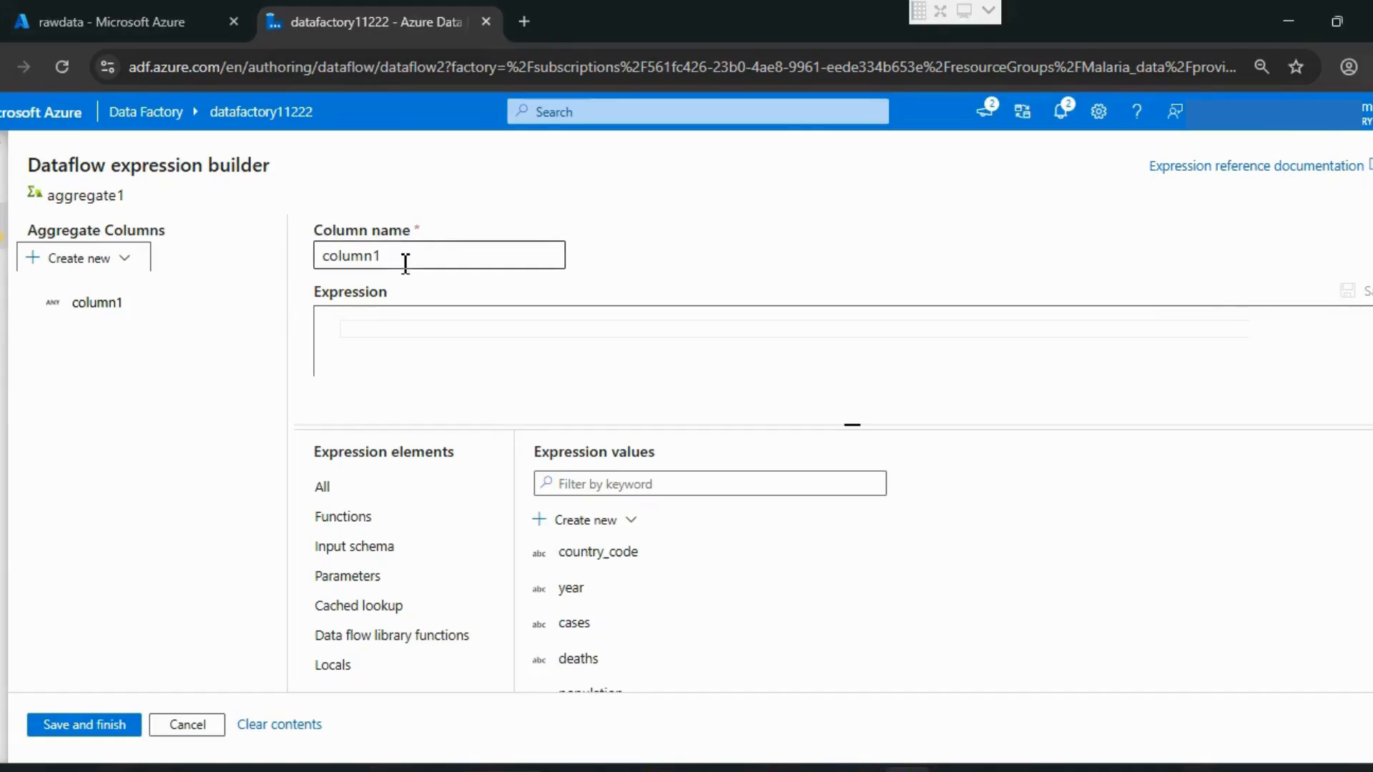
{"action": "left_click_drag", "start_coordinate": [407, 259], "coordinate": [276, 263]}
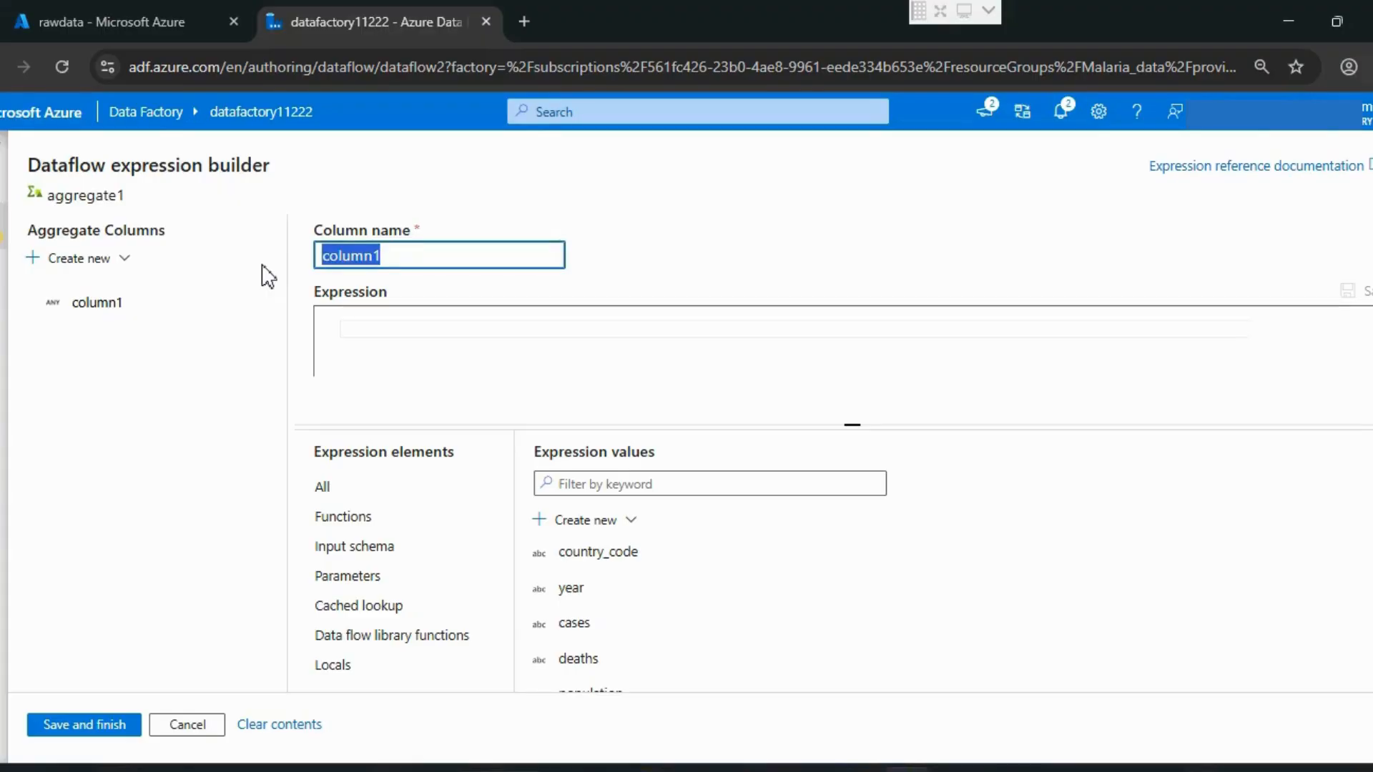
{"action": "type", "text": "case"}
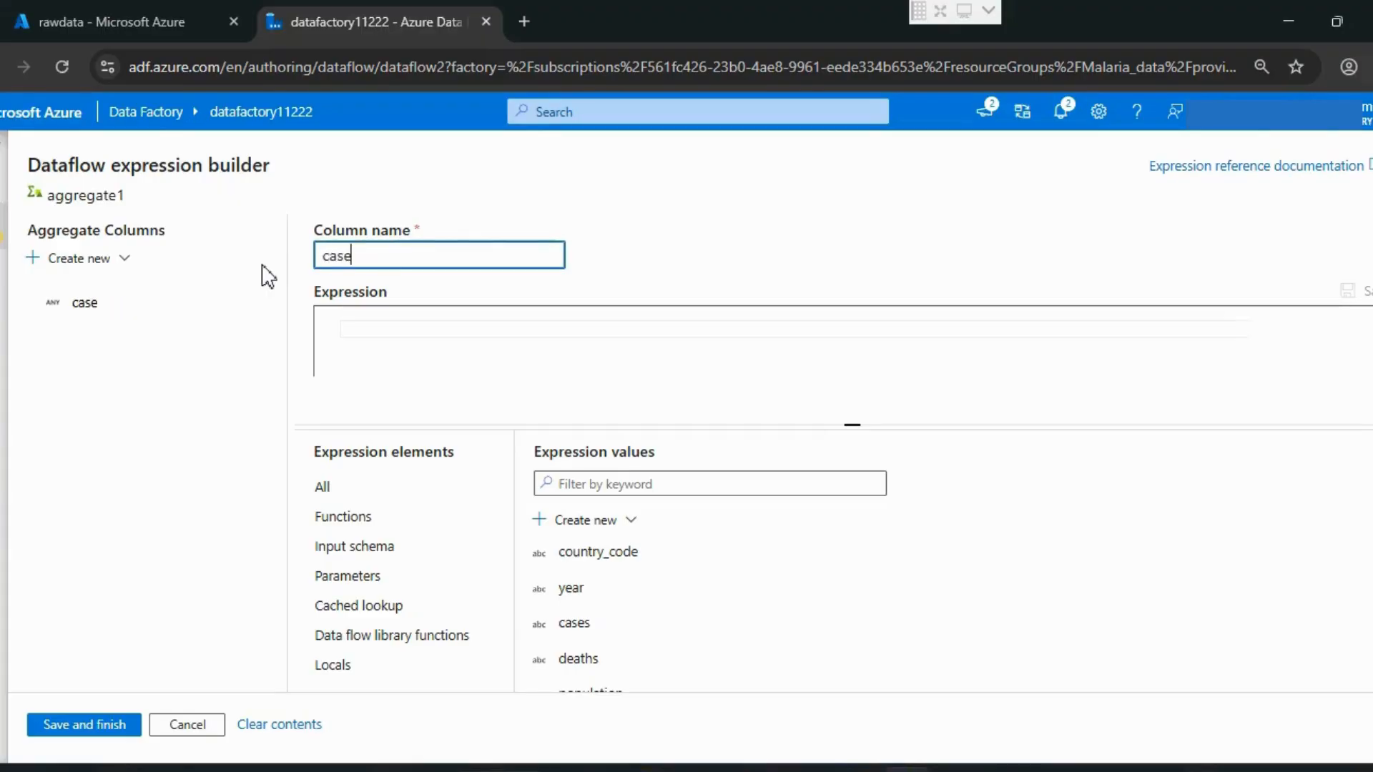
{"action": "type", "text": "s_sum"}
{"action": "key", "text": "Tab"}
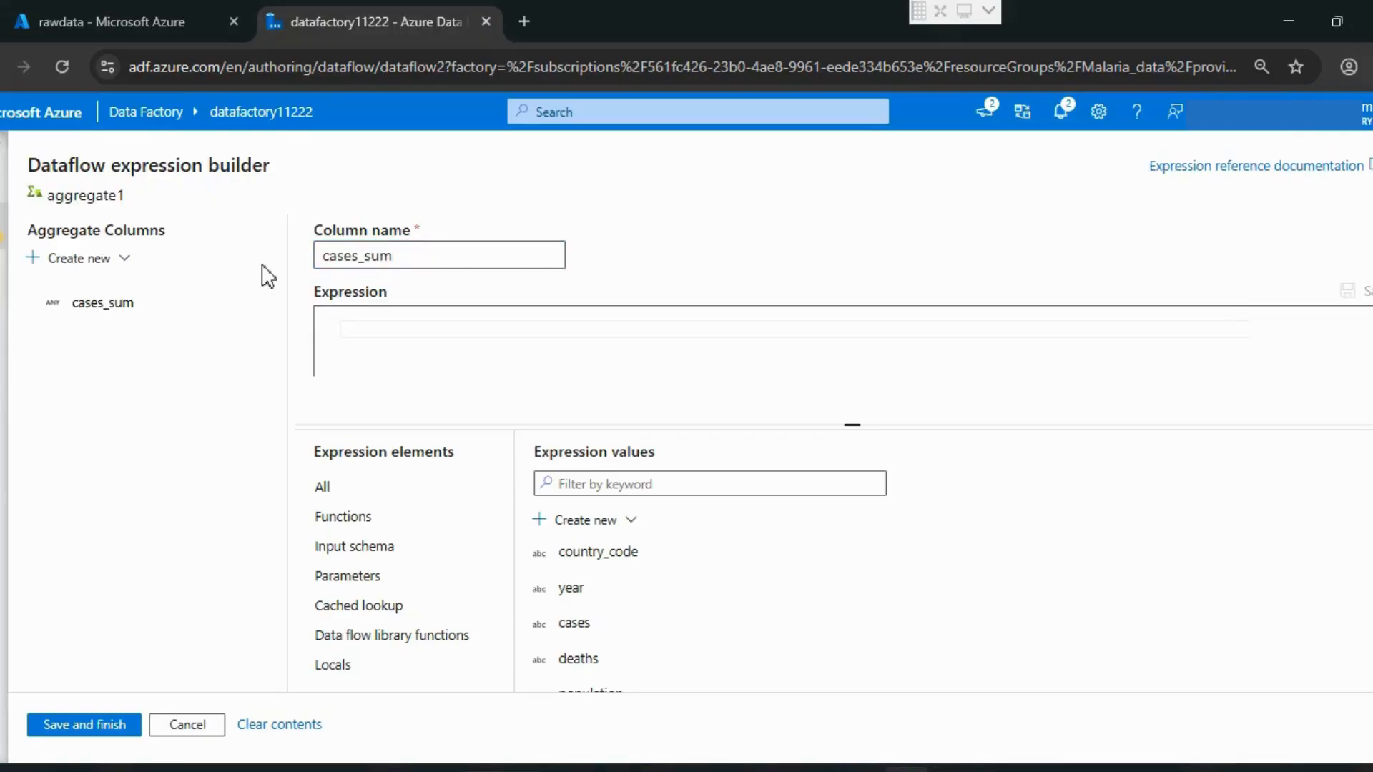
Step: Set the expression of cases_sum to sum(toInteger(cases))
{"action": "type", "text": "sum"}
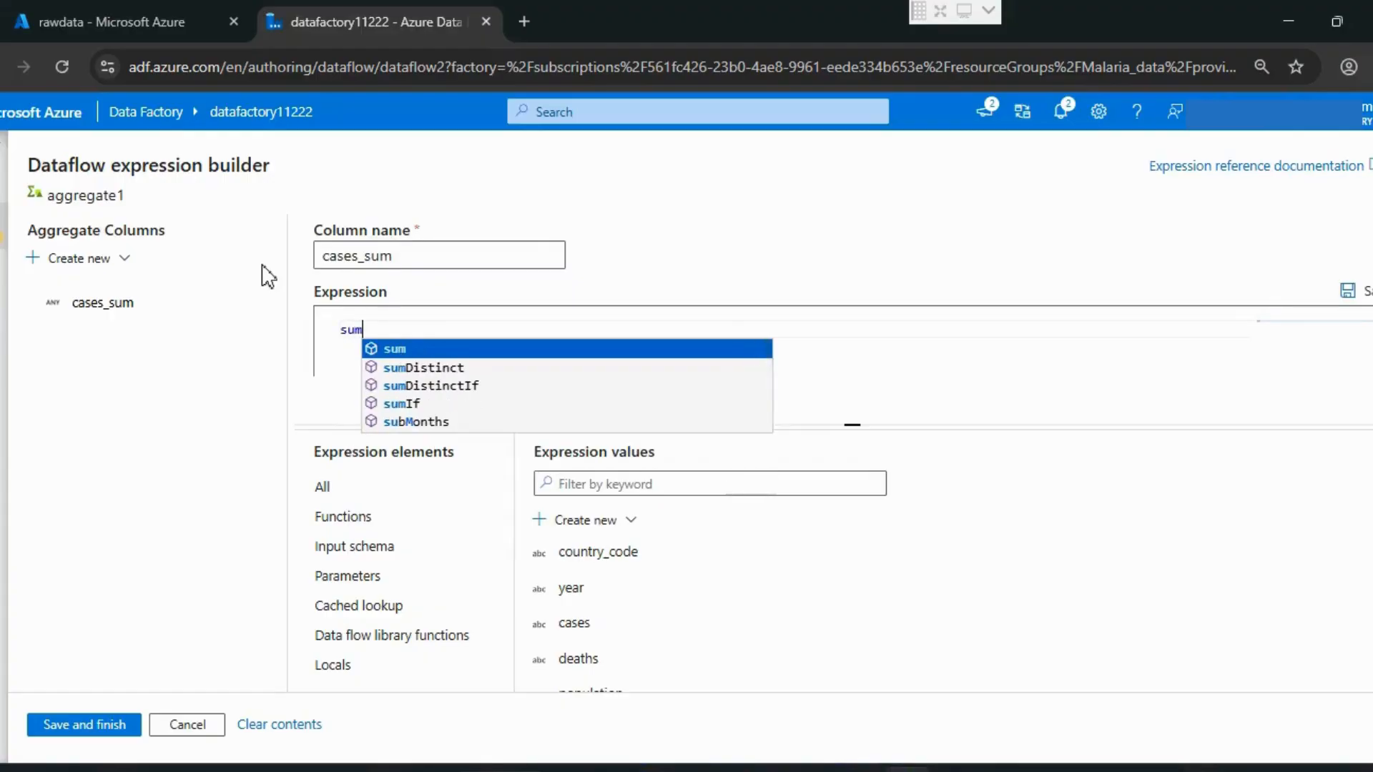
{"action": "key", "text": "Return"}
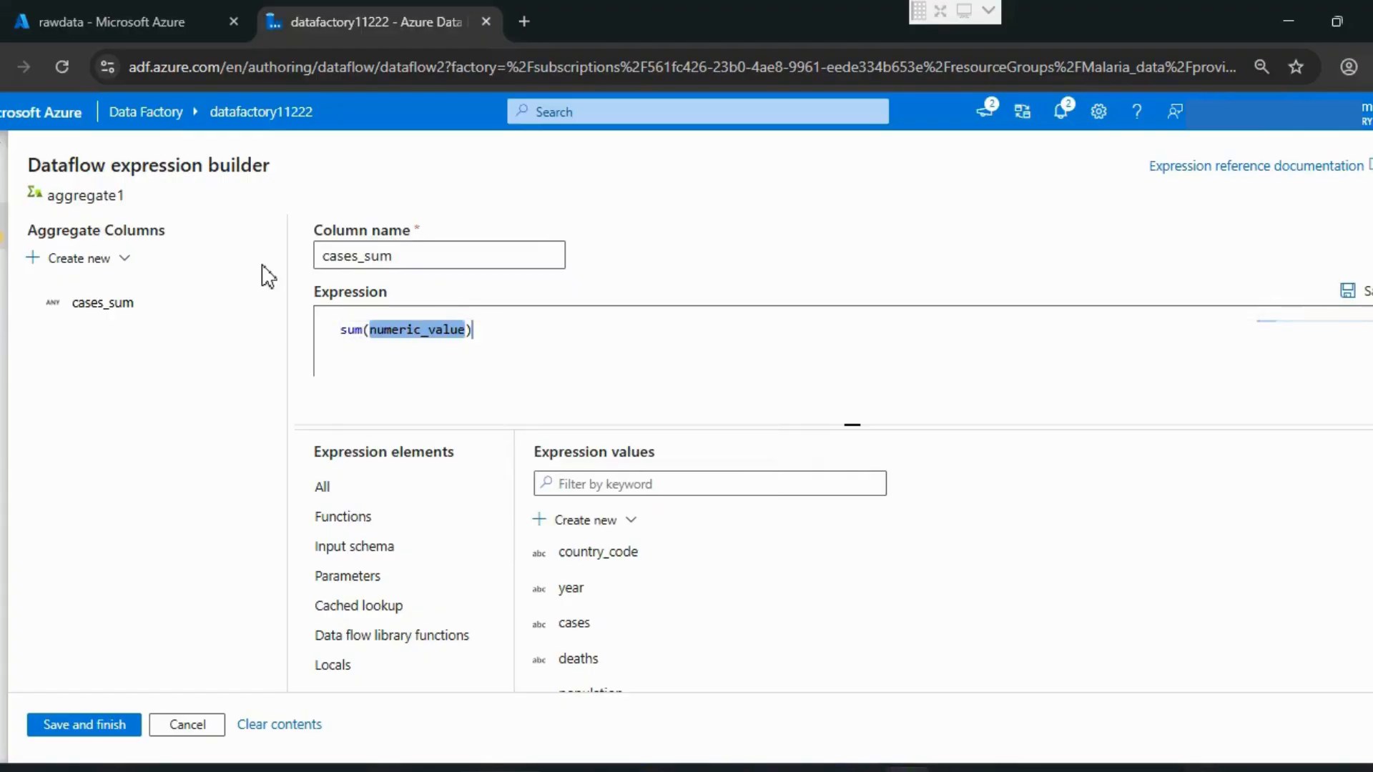
{"action": "type", "text": "to"}
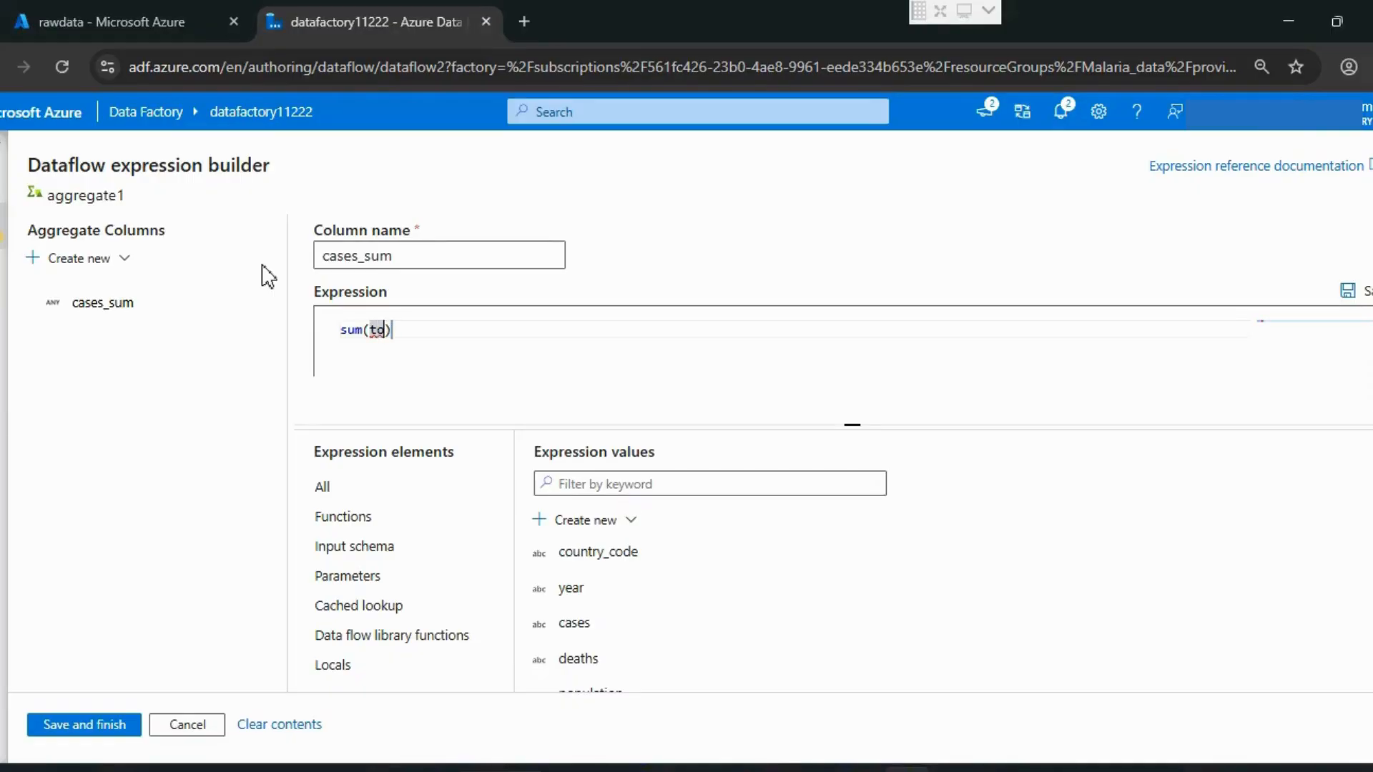
{"action": "type", "text": "Integer"}
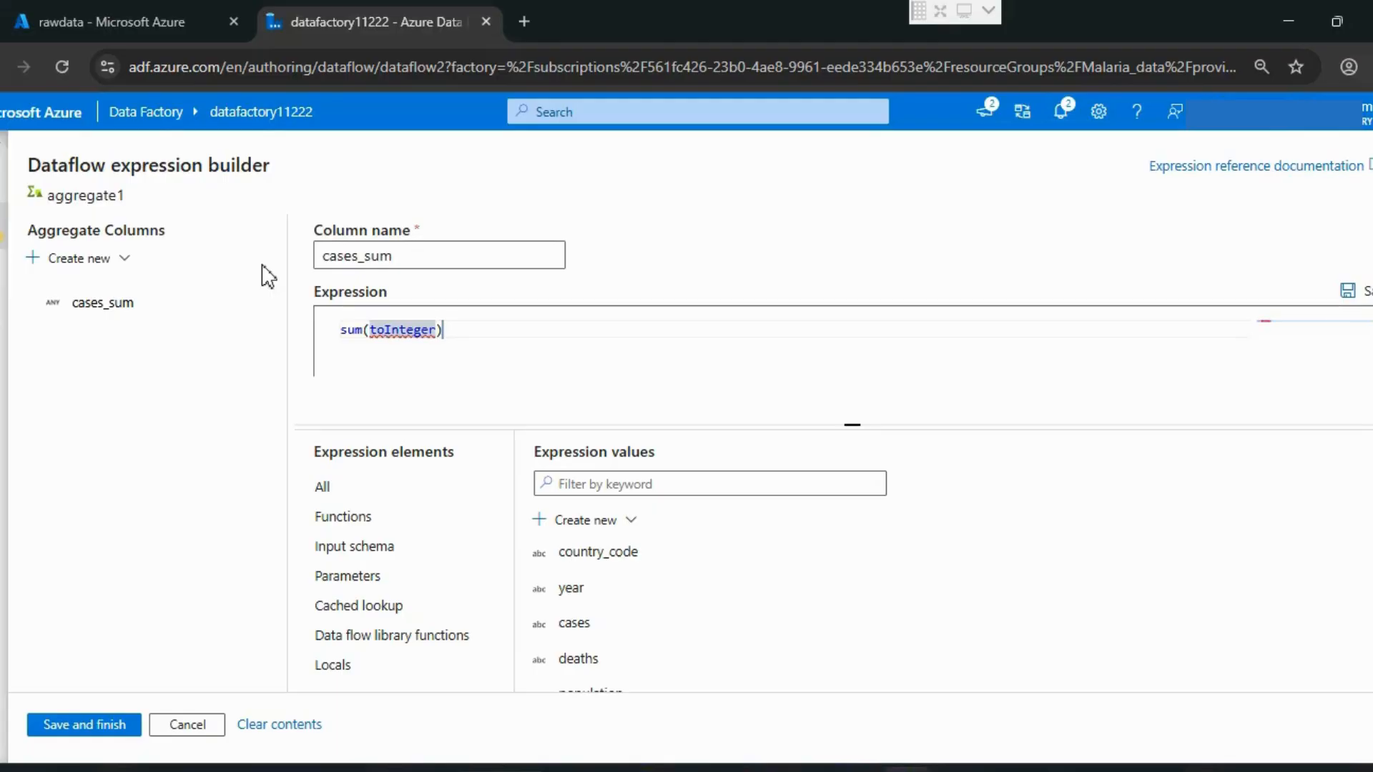
{"action": "type", "text": "(cases"}
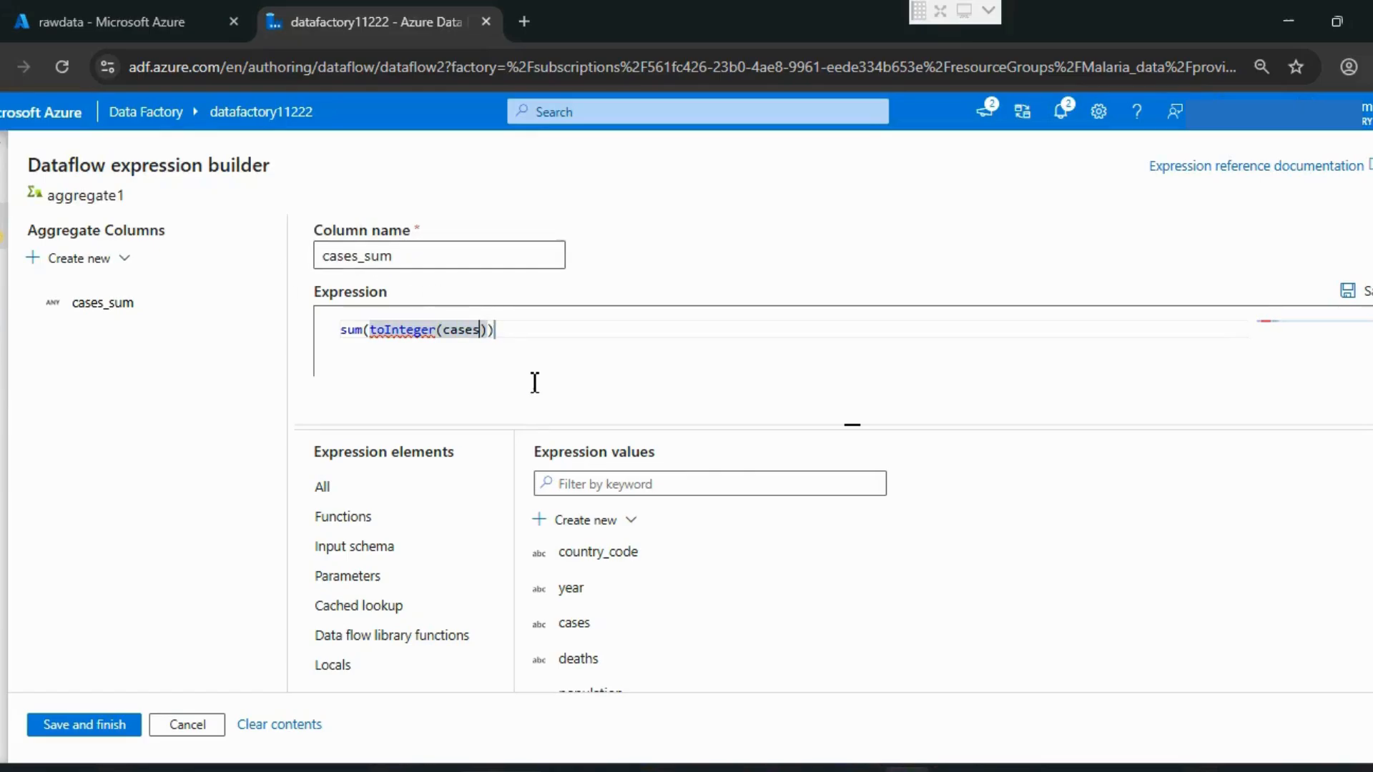
{"action": "left_click", "coordinate": [559, 362]}
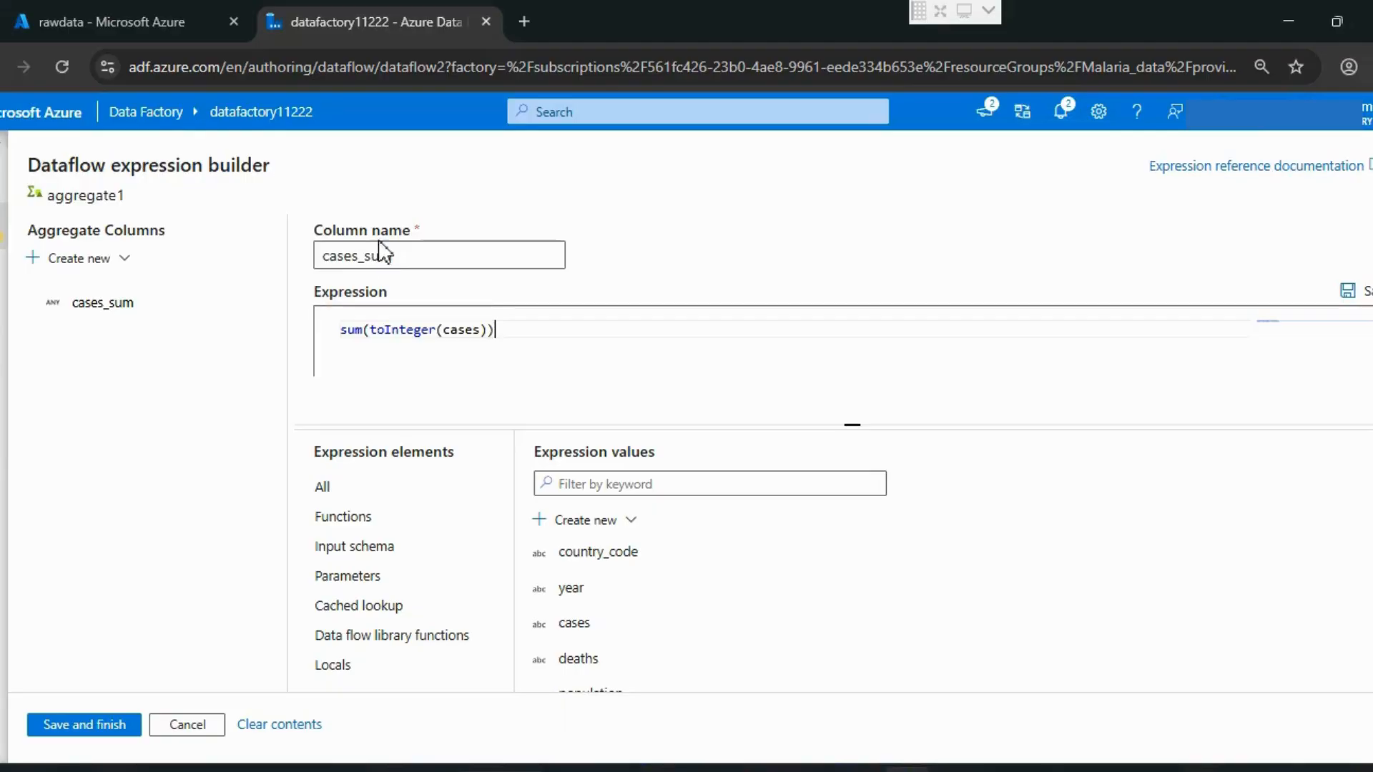
Step: Create a second aggregate column in aggregate1 and name it death_sum
{"action": "left_click", "coordinate": [32, 259]}
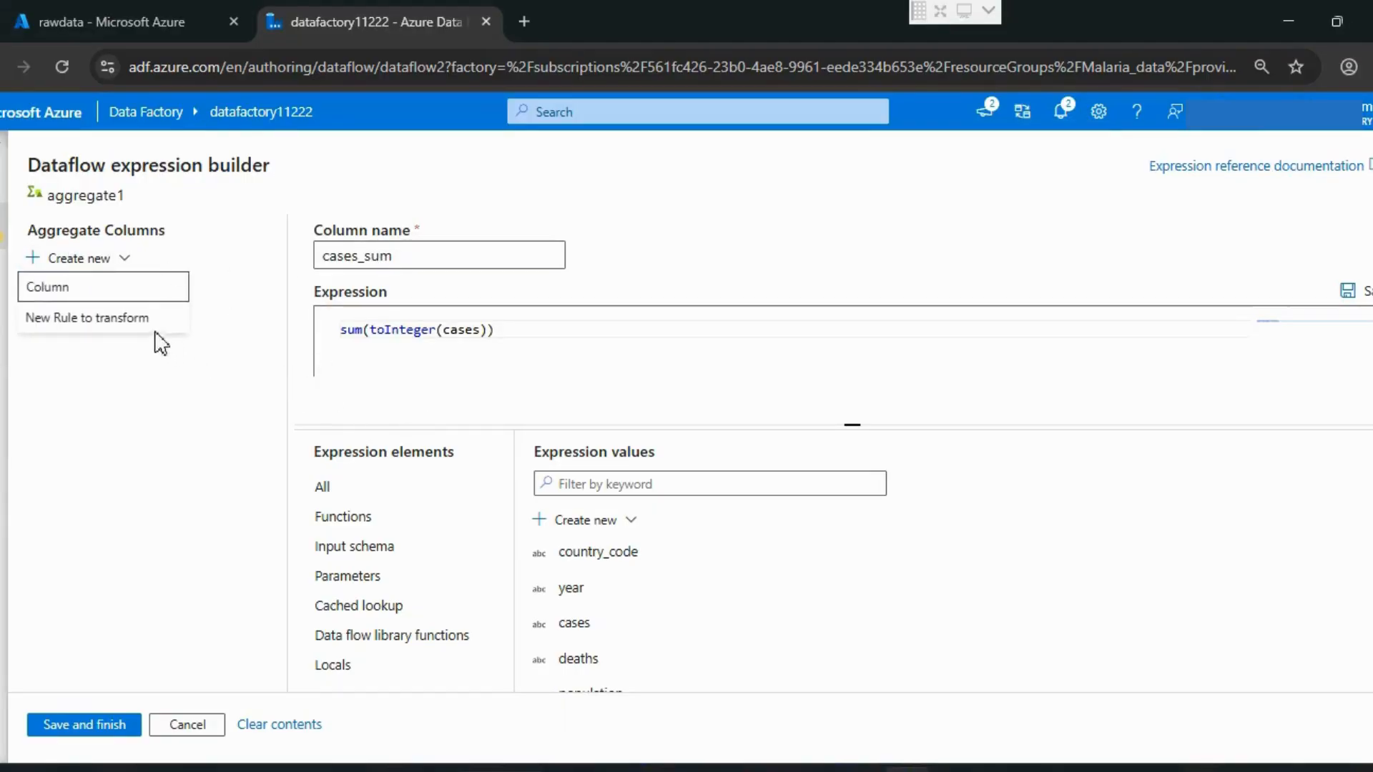
{"action": "left_click", "coordinate": [79, 288]}
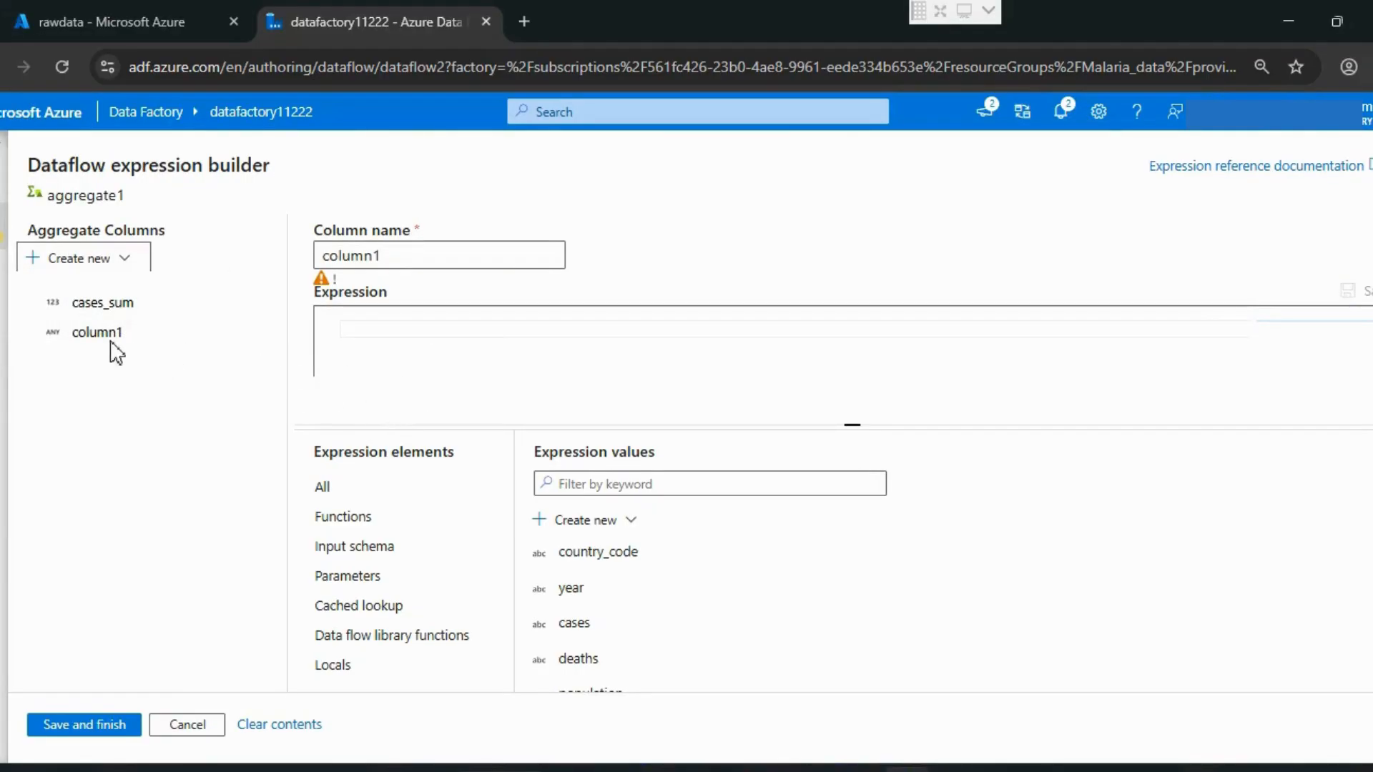
{"action": "double_click", "coordinate": [386, 255]}
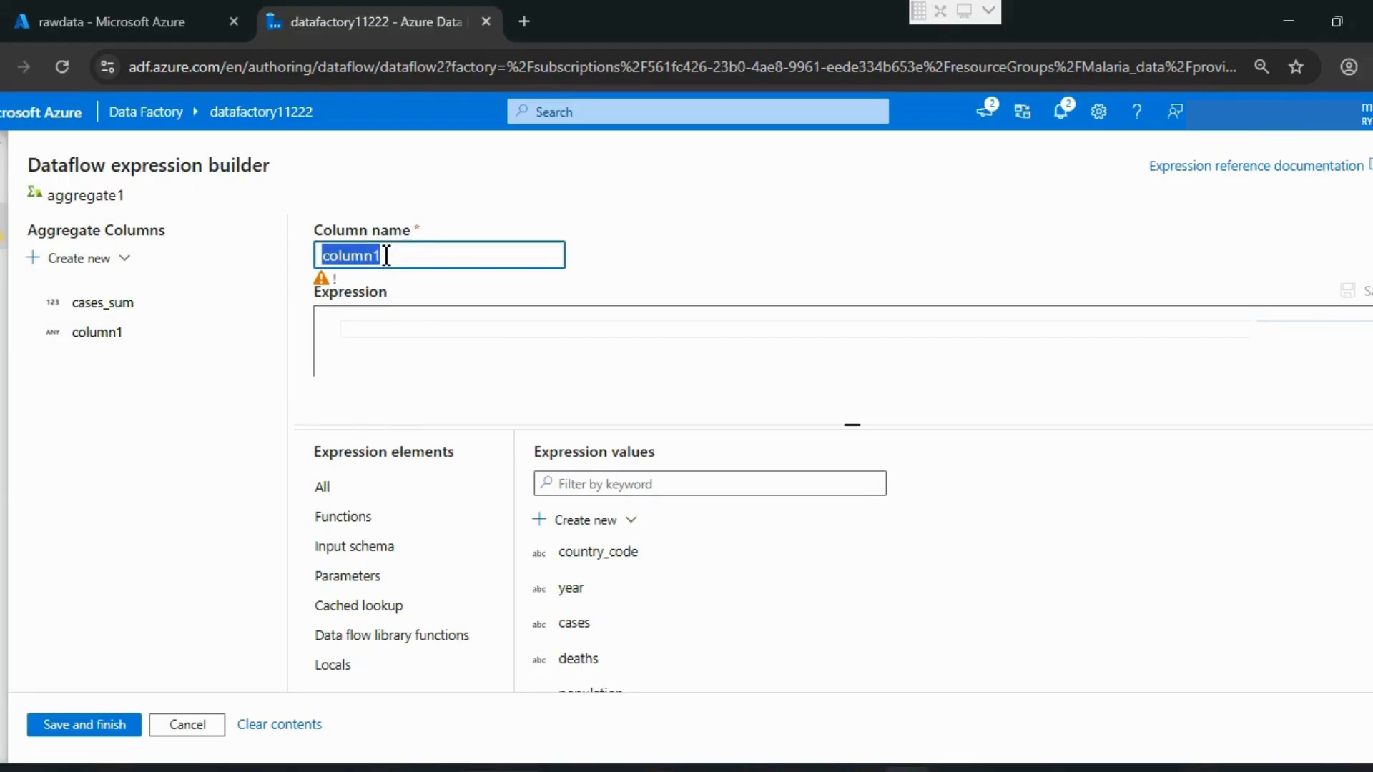
{"action": "type", "text": "d"}
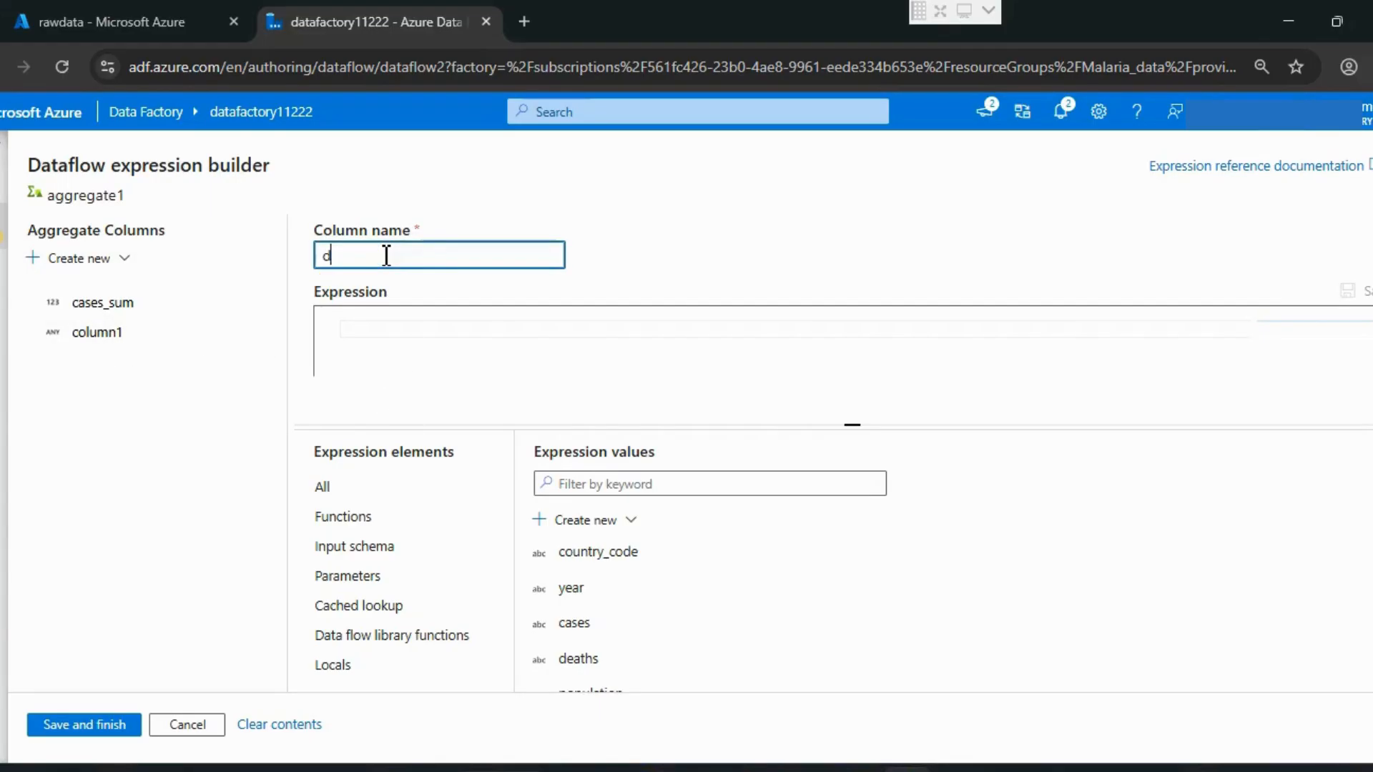
{"action": "type", "text": "eath"}
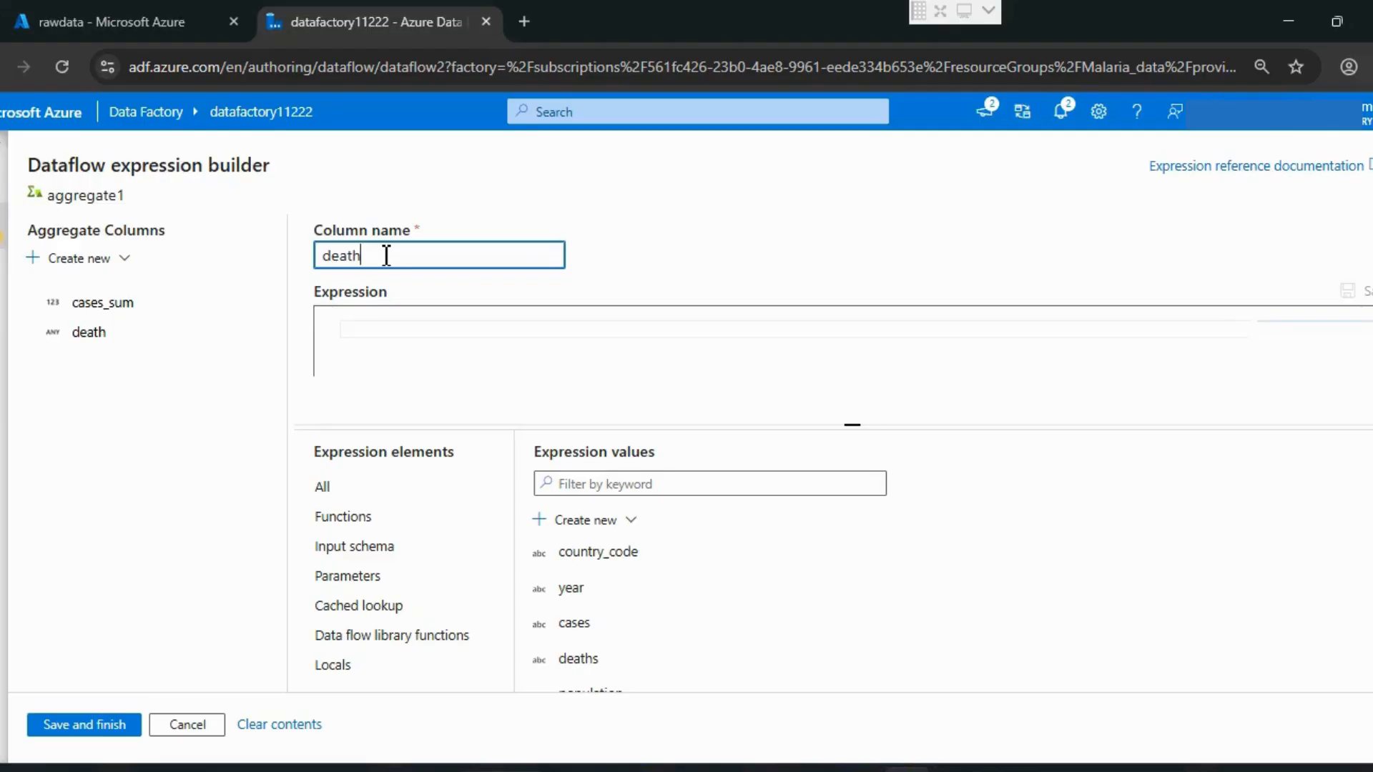
{"action": "type", "text": "_sum"}
Step: Set the expression of death_sum to sum(toInteger(deaths)), removing the placeholder format and locale arguments
{"action": "left_click", "coordinate": [411, 334]}
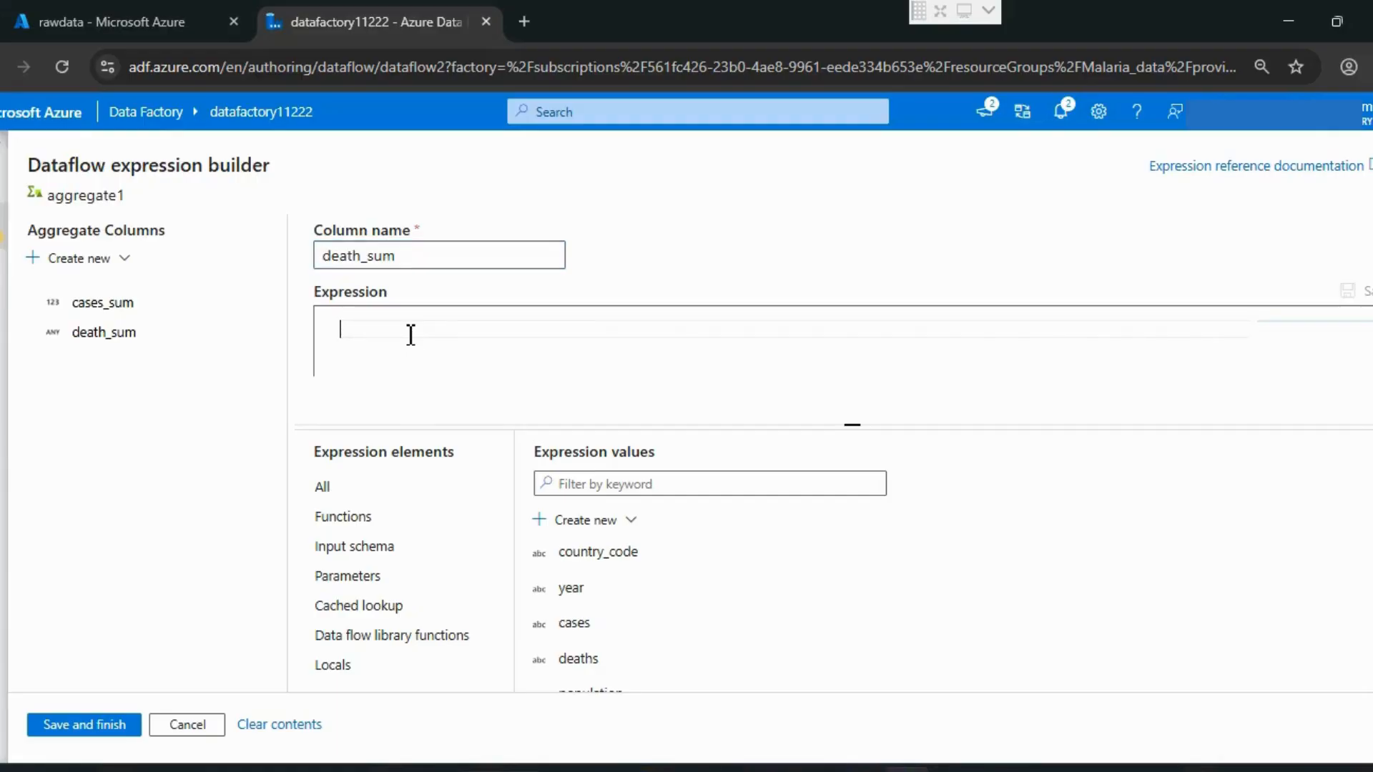
{"action": "type", "text": "sum"}
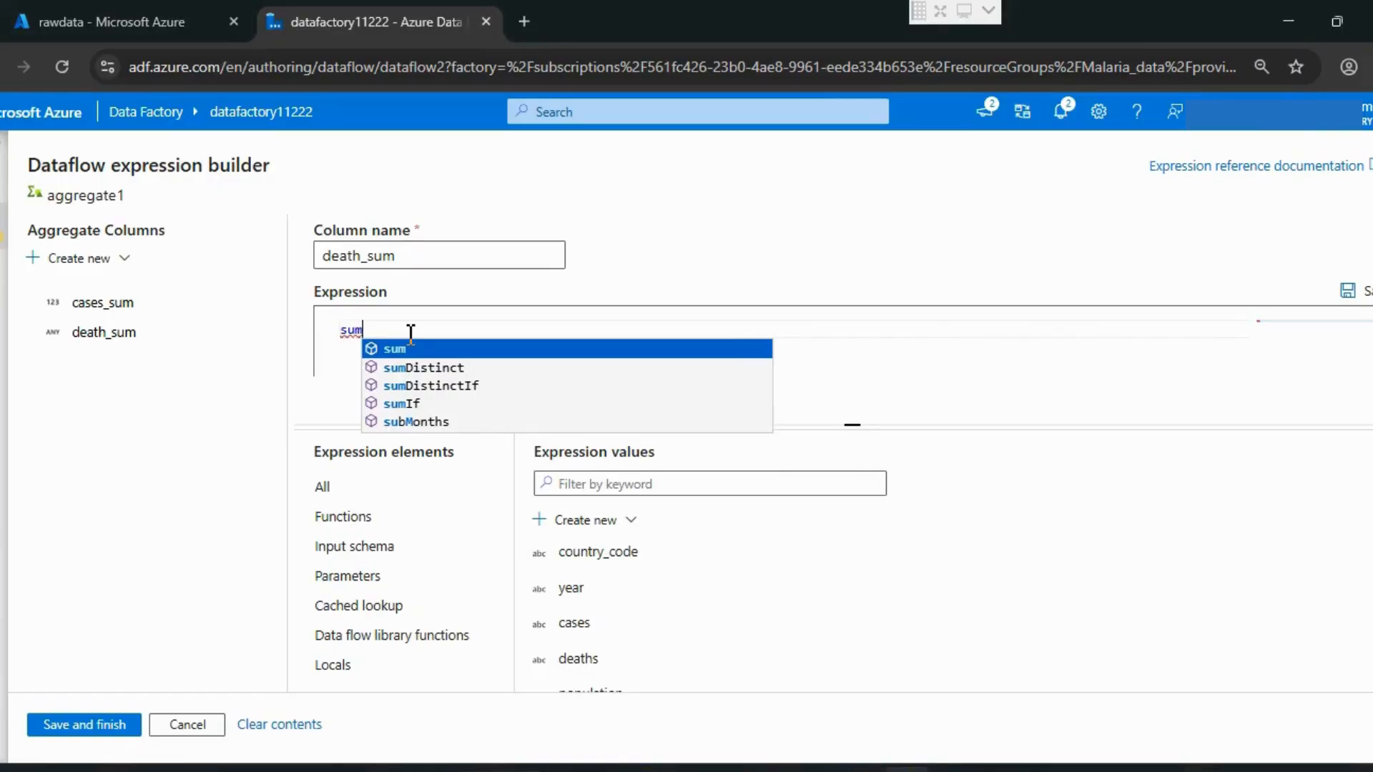
{"action": "type", "text": "("}
{"action": "type", "text": "to"}
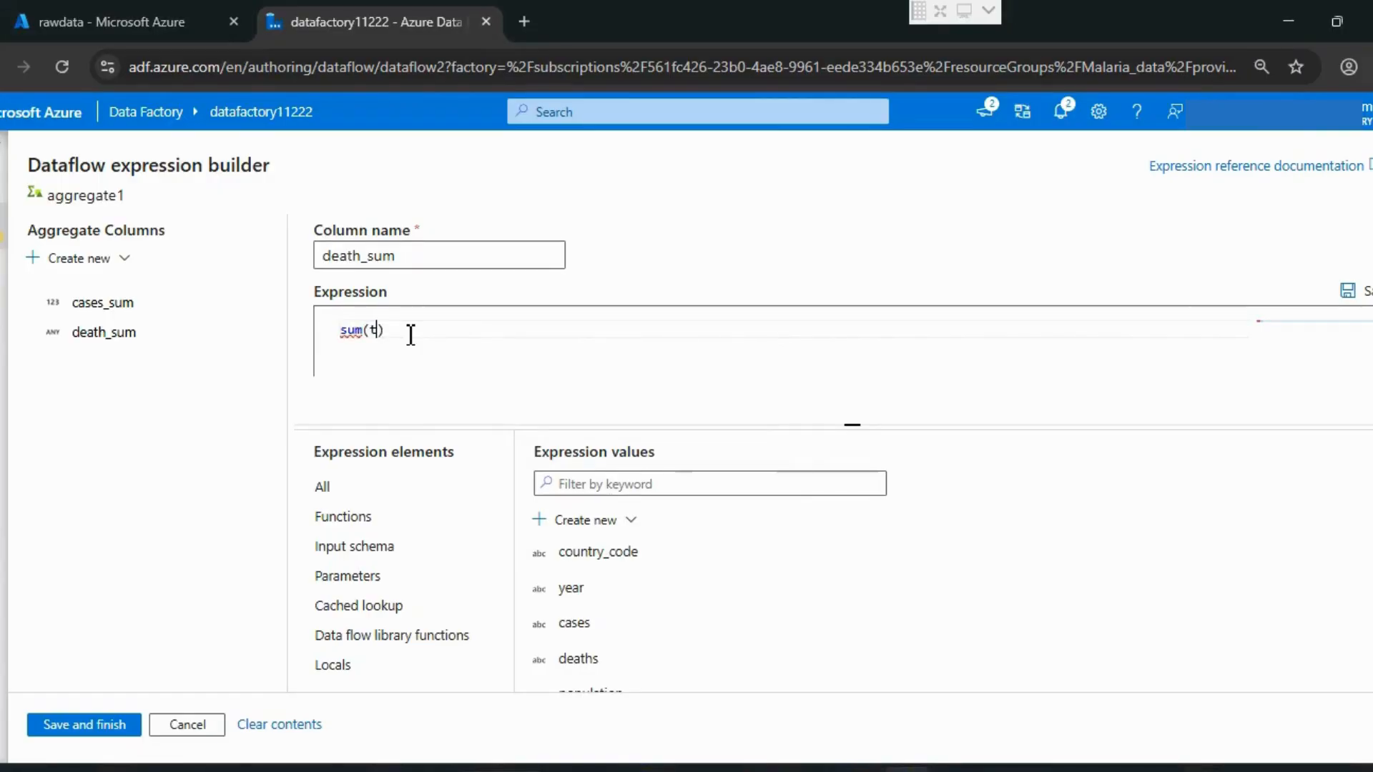
{"action": "type", "text": "i"}
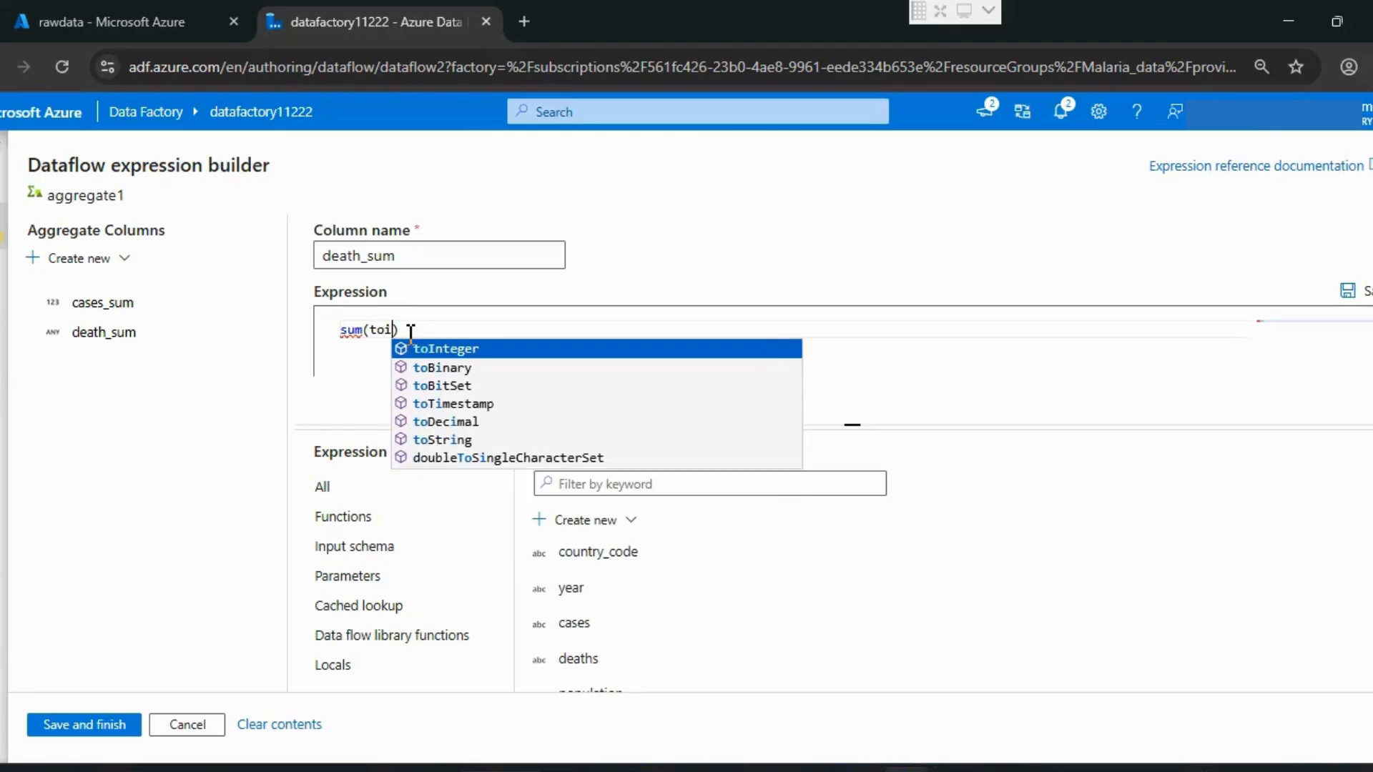
{"action": "key", "text": "Return"}
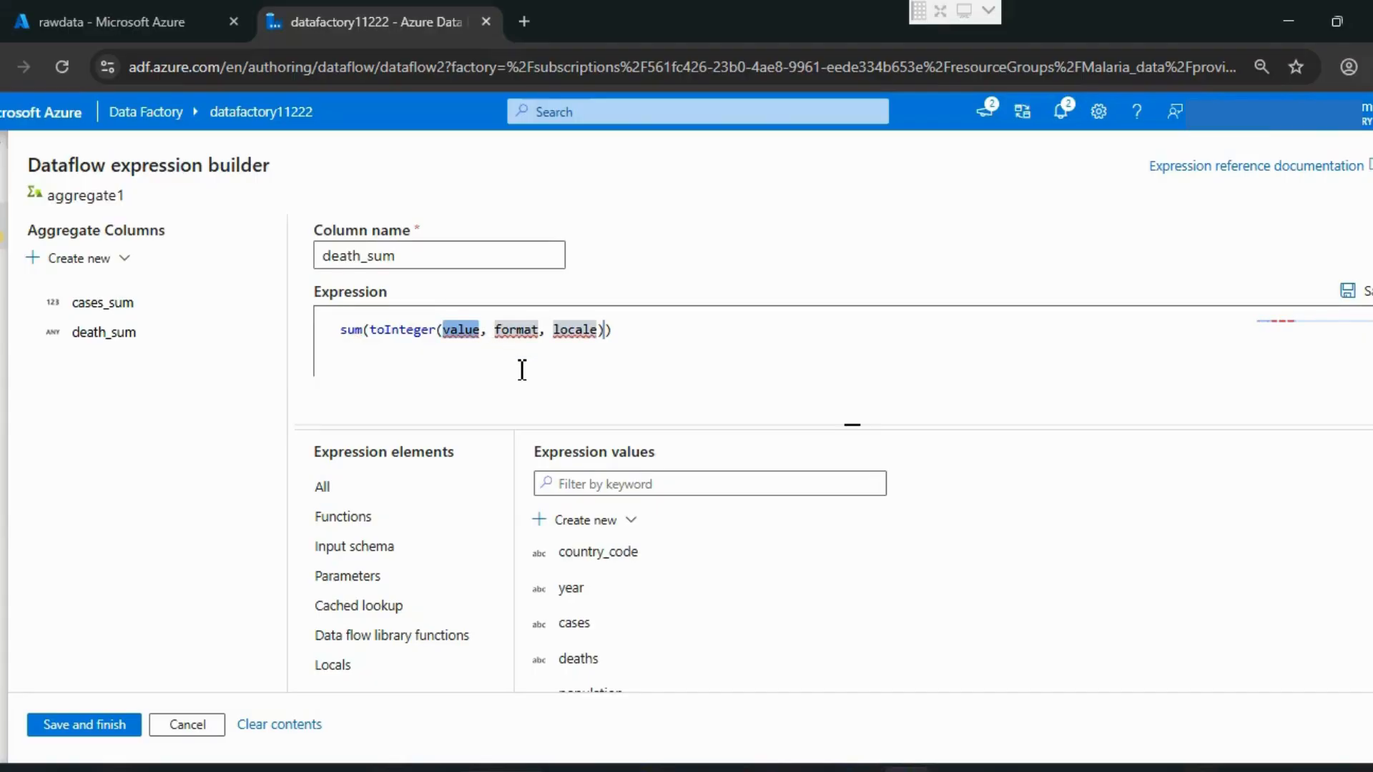
{"action": "type", "text": "dea"}
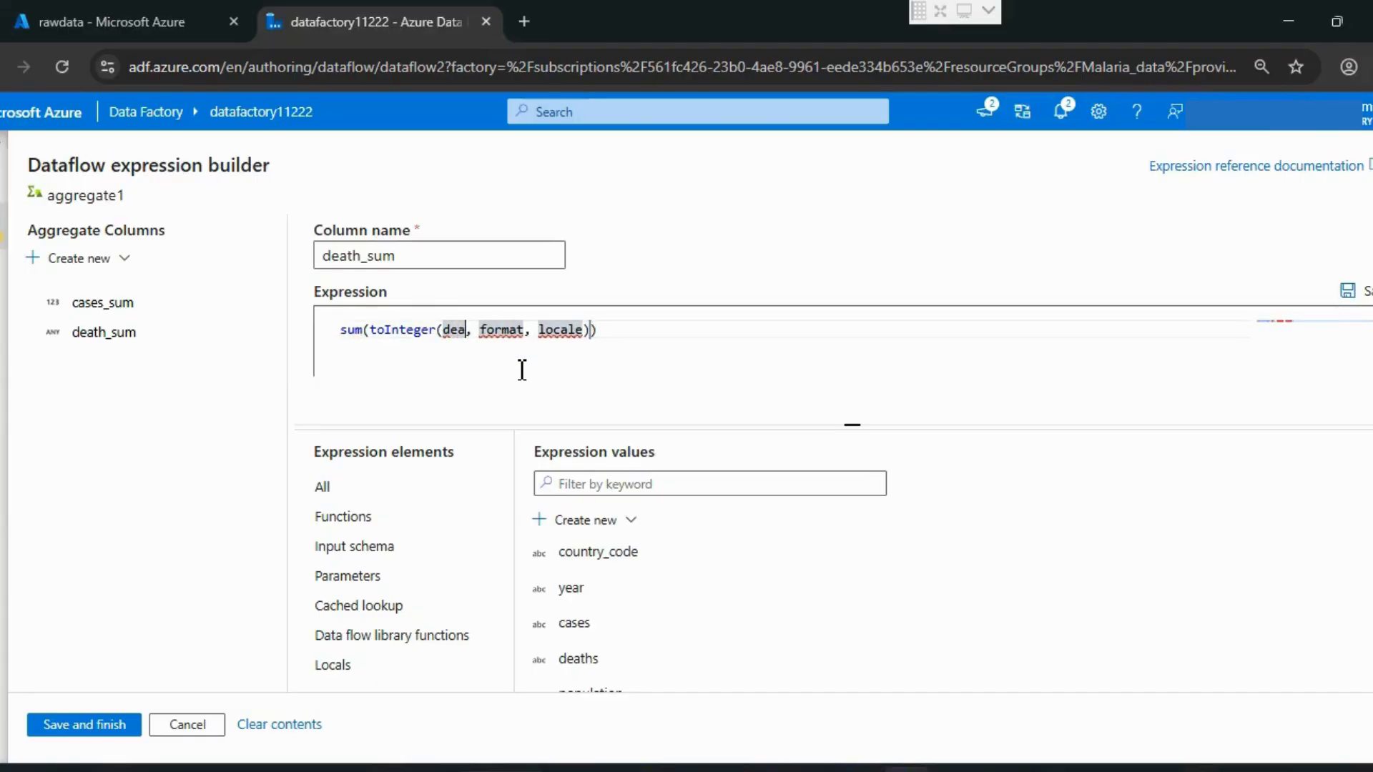
{"action": "type", "text": "ths"}
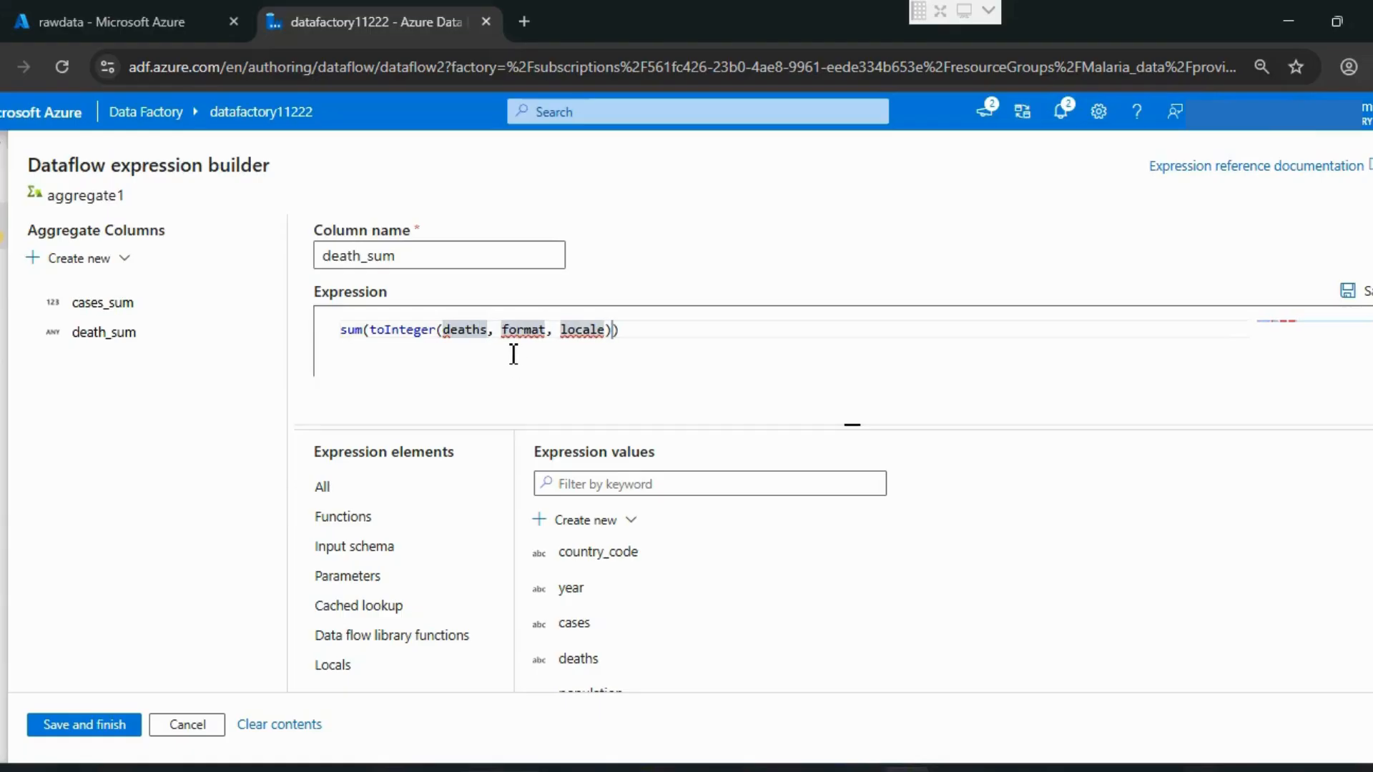
{"action": "left_click_drag", "start_coordinate": [489, 330], "coordinate": [614, 334]}
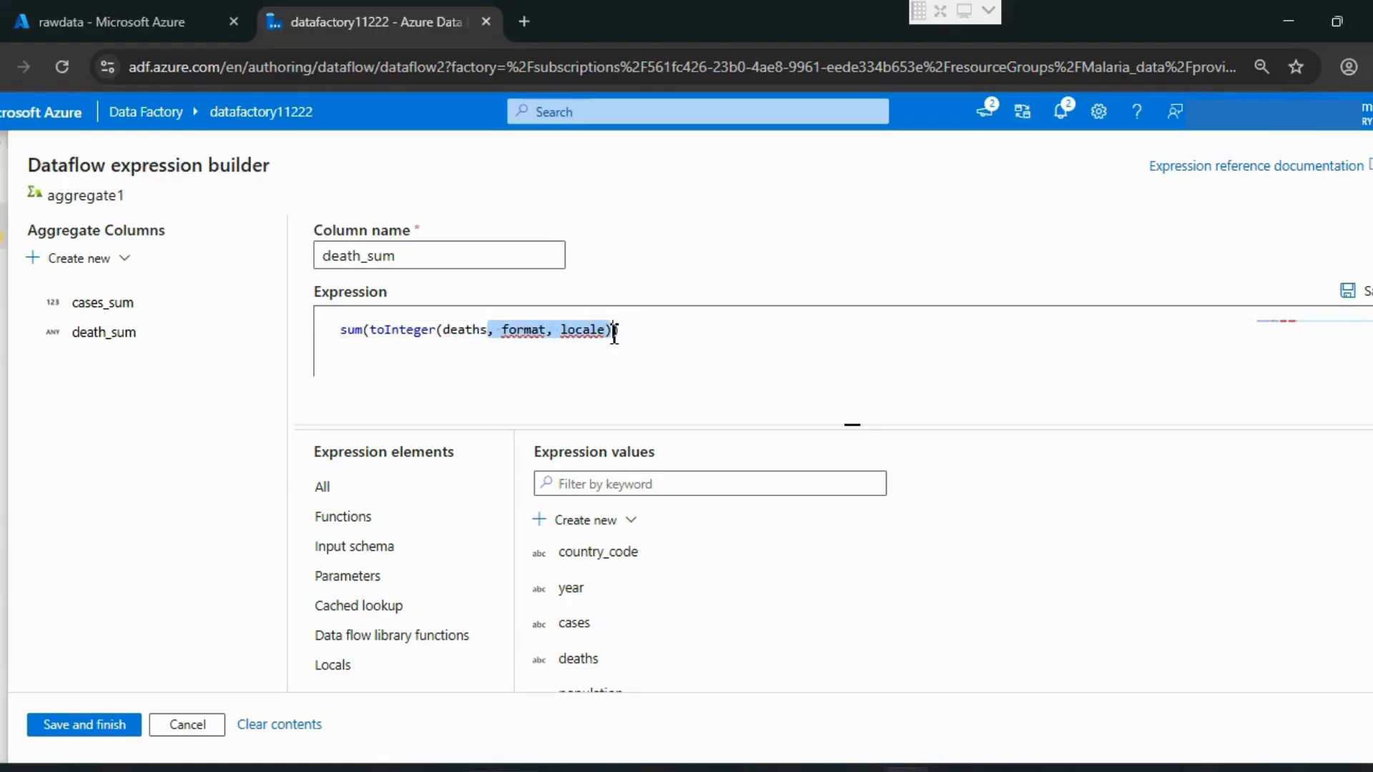
{"action": "key", "text": "BackSpace"}
{"action": "left_click", "coordinate": [614, 334]}
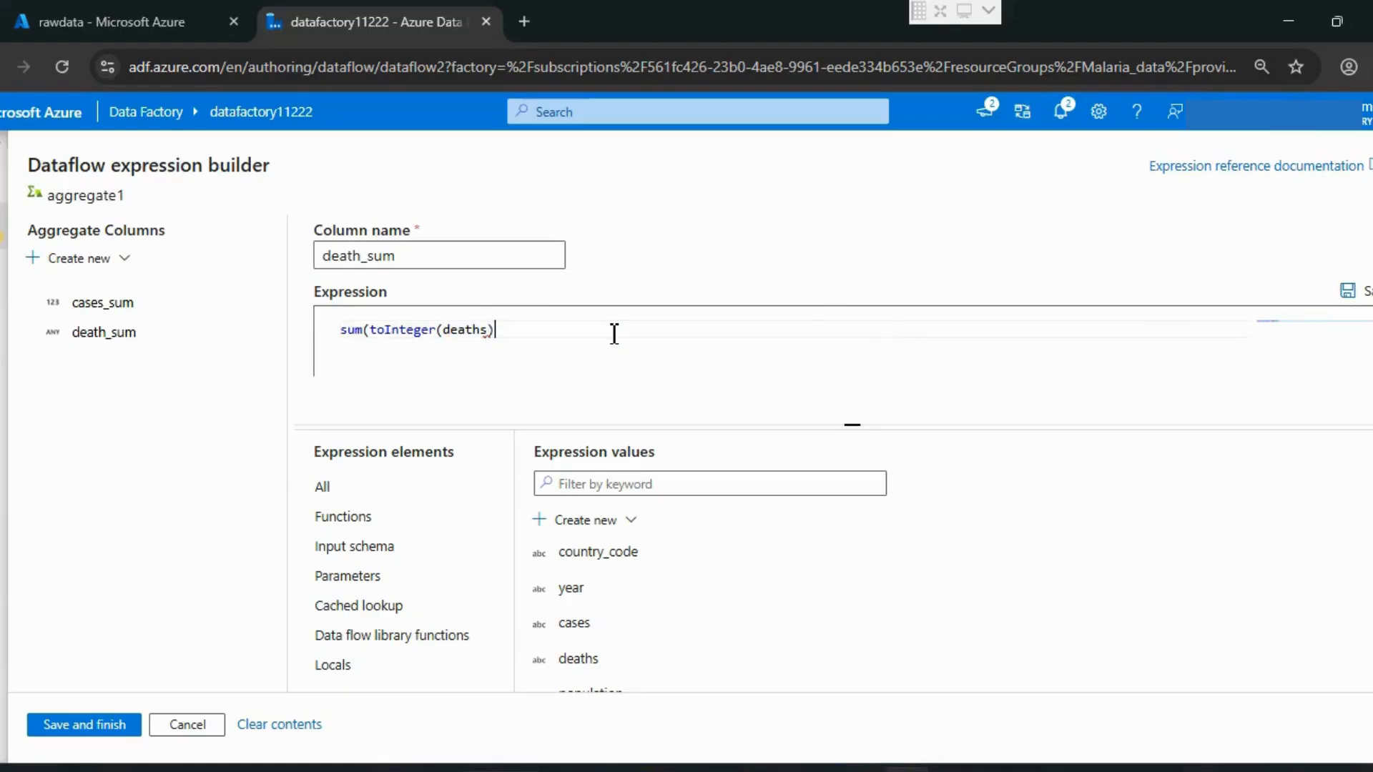
{"action": "type", "text": ")"}
Step: Create a third aggregate column in aggregate1 and name it rain_avg
{"action": "left_click", "coordinate": [44, 262]}
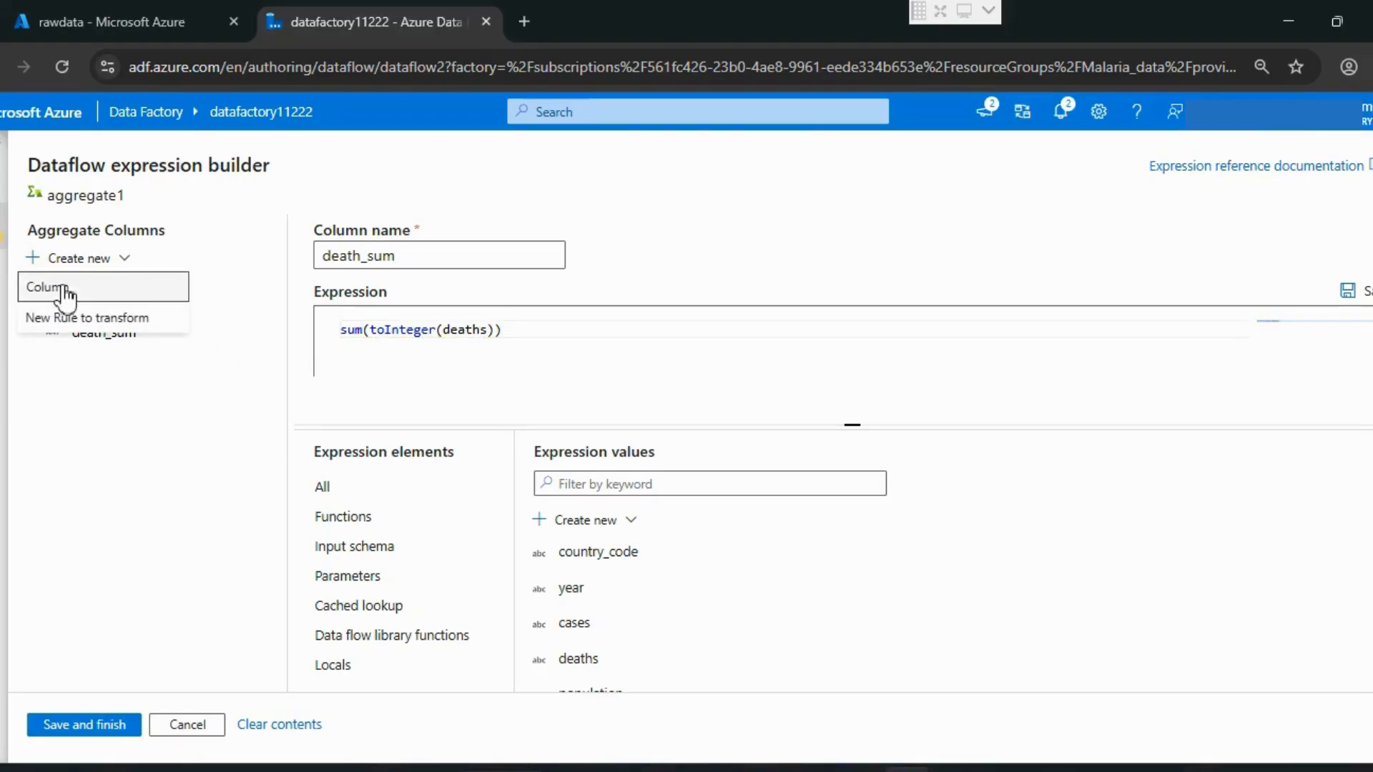
{"action": "left_click", "coordinate": [66, 289]}
{"action": "double_click", "coordinate": [390, 255]}
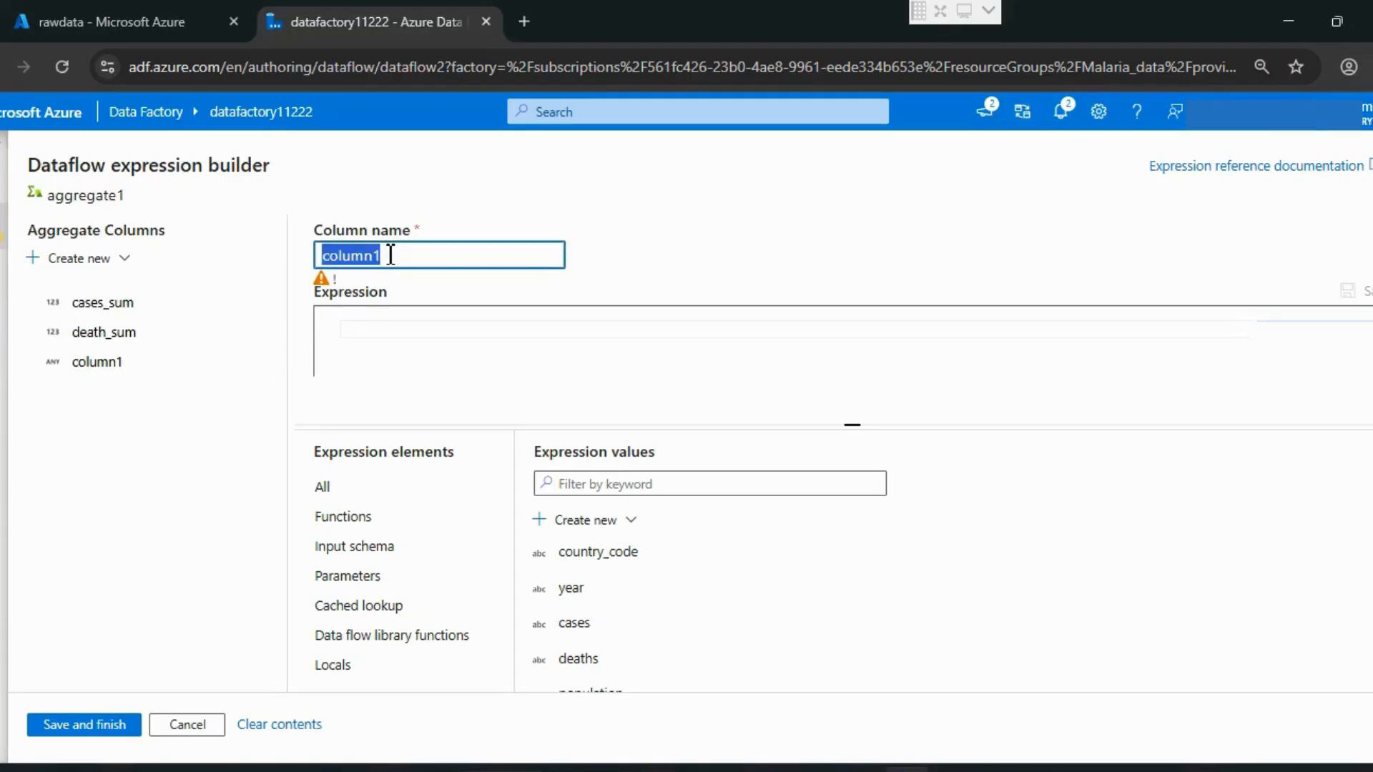
{"action": "type", "text": "rain"}
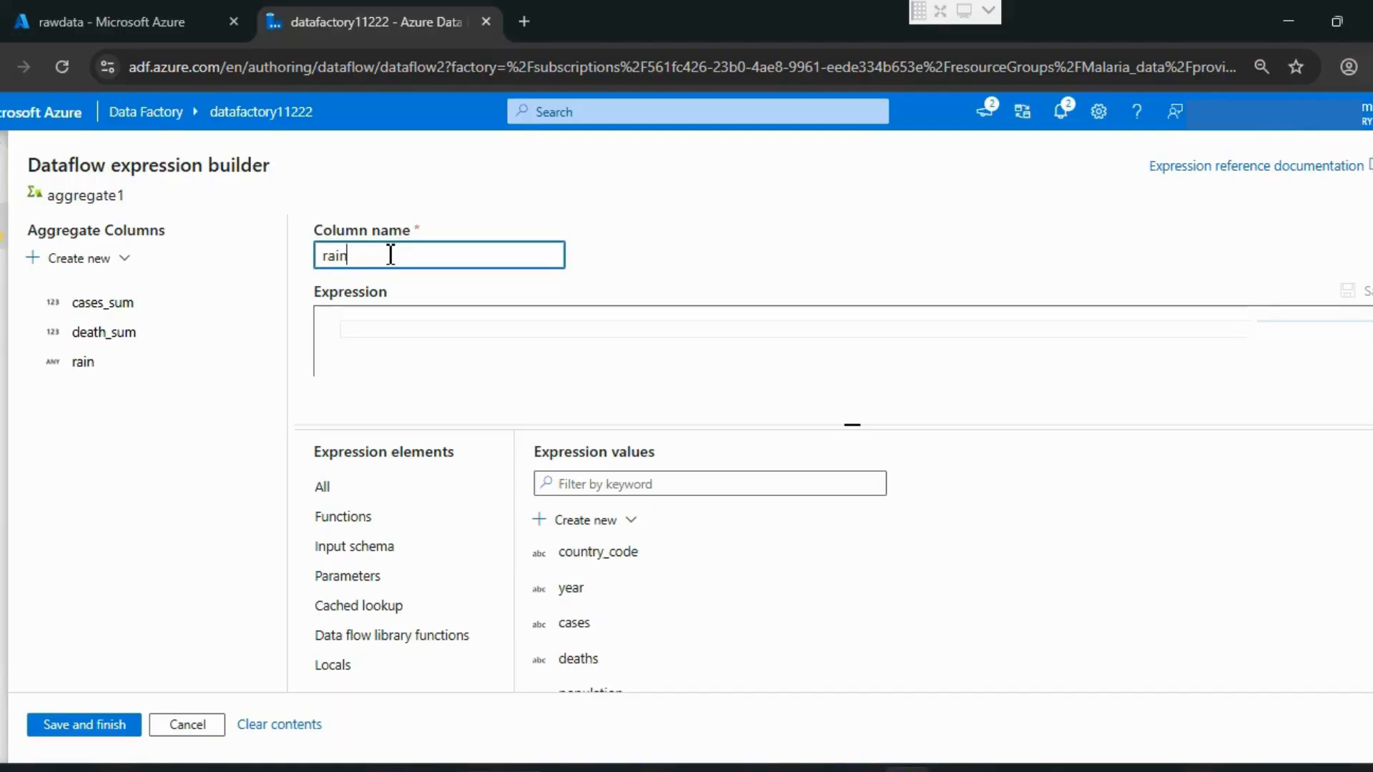
{"action": "type", "text": "_avg"}
Step: Start the rain_avg expression as avg() around the toDouble function, with rain_mm as its value argument
{"action": "left_click", "coordinate": [398, 344]}
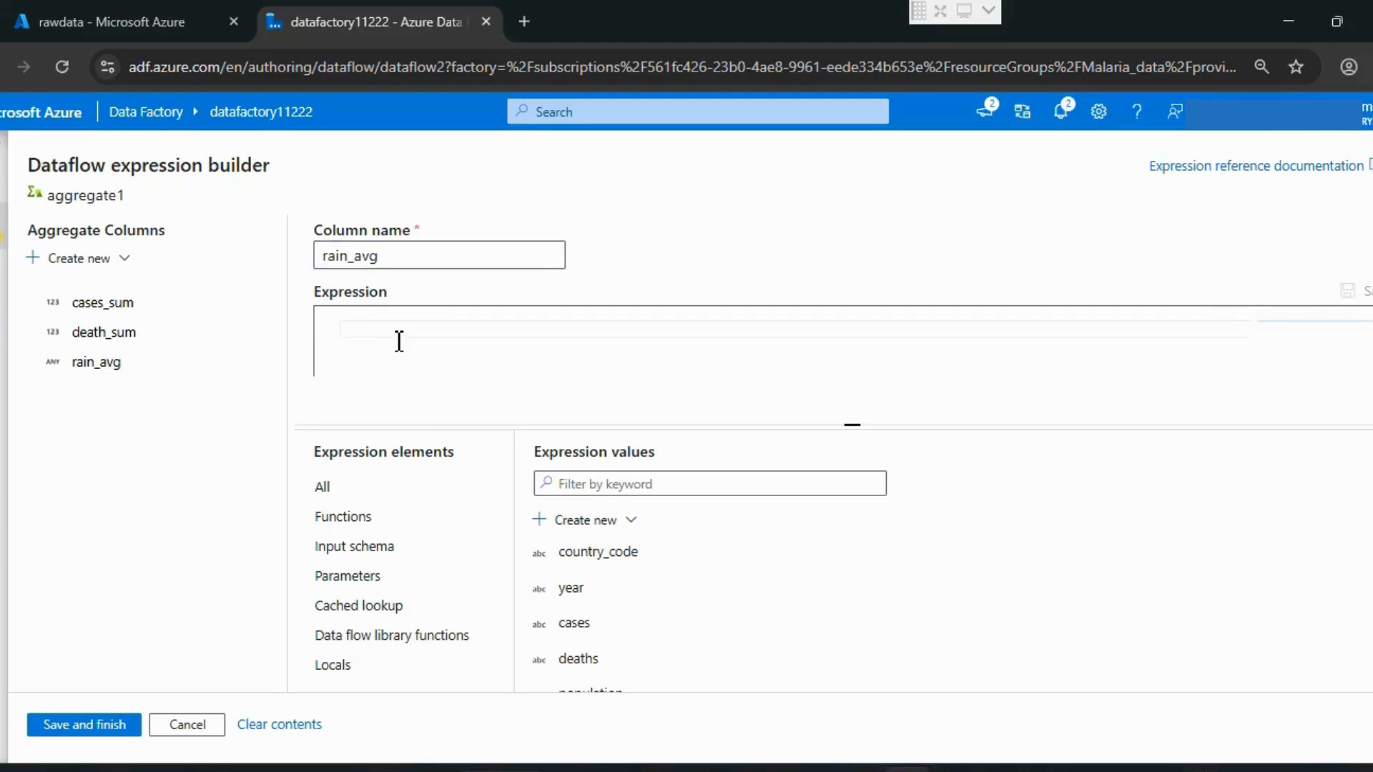
{"action": "type", "text": "avg"}
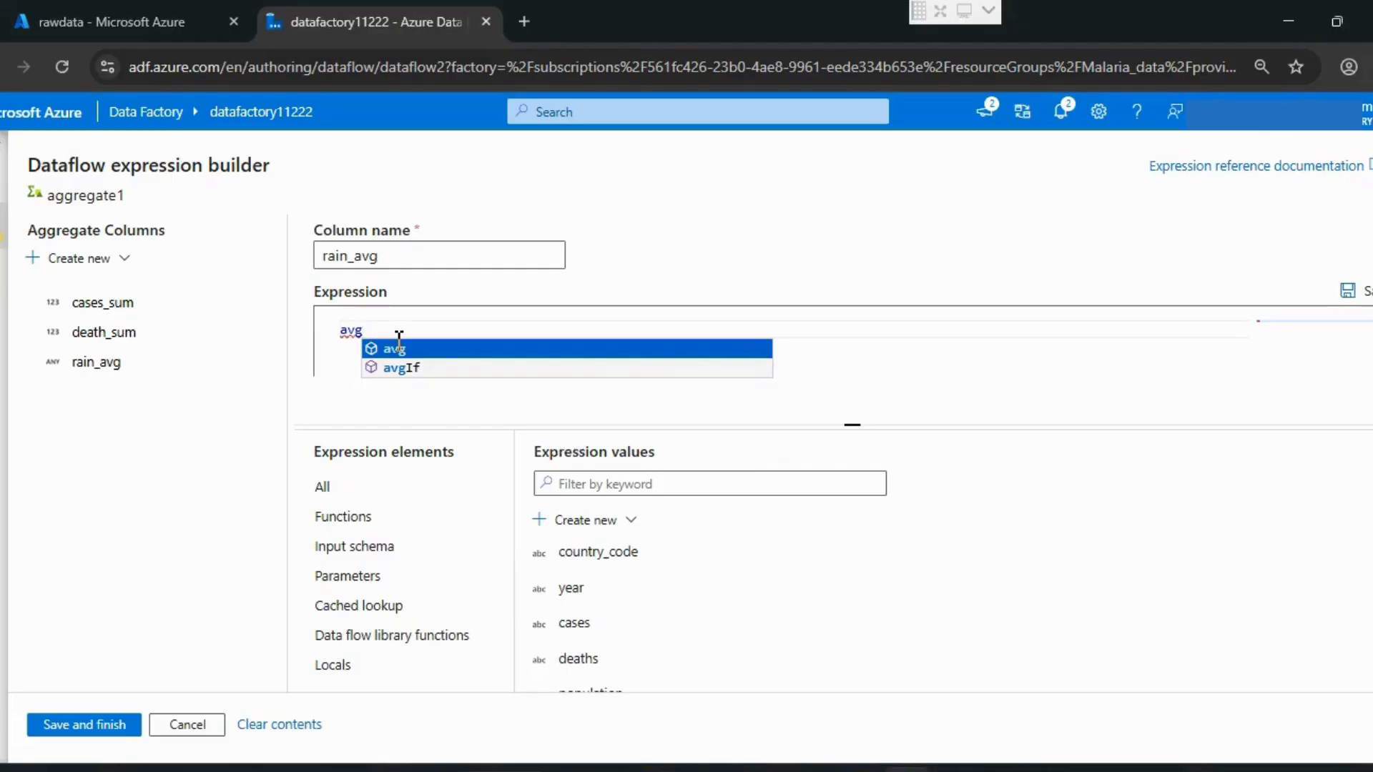
{"action": "left_click", "coordinate": [399, 343]}
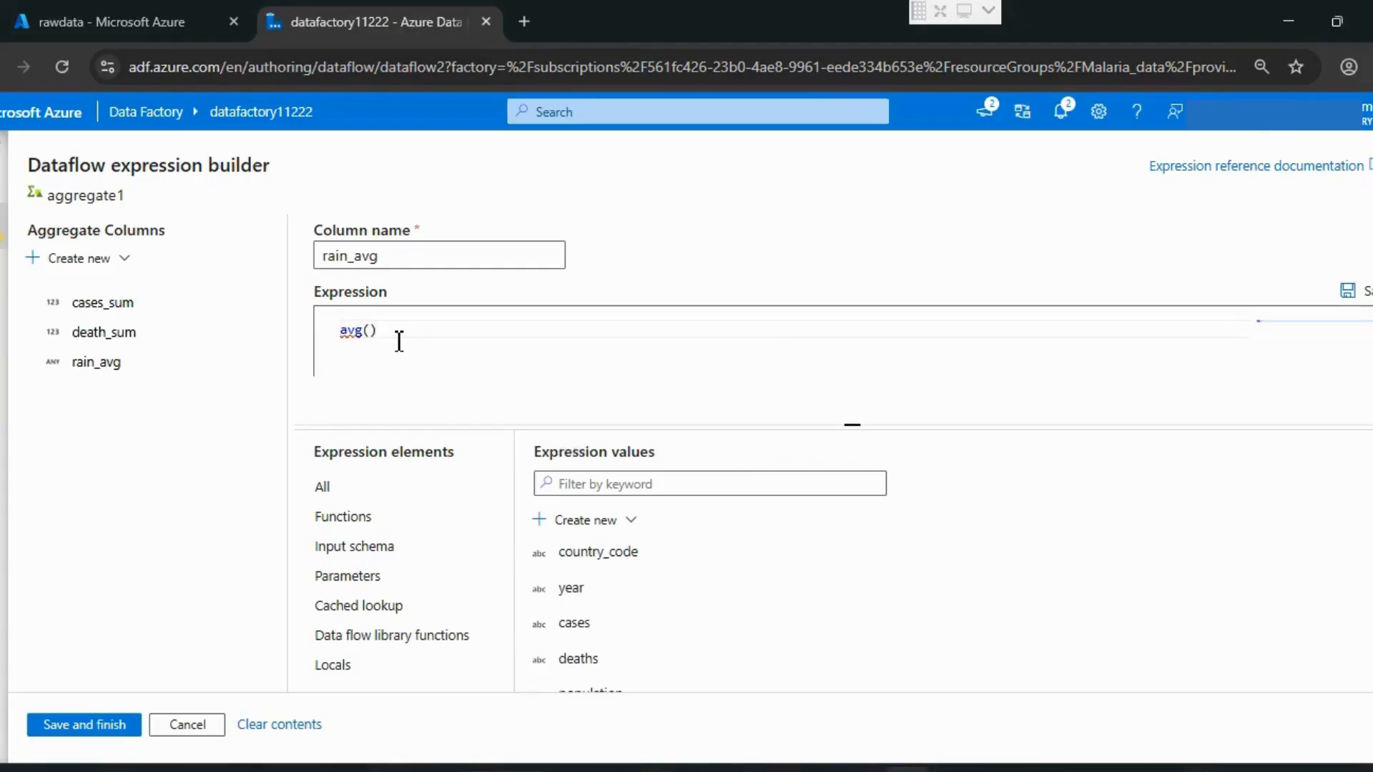
{"action": "type", "text": "tod"}
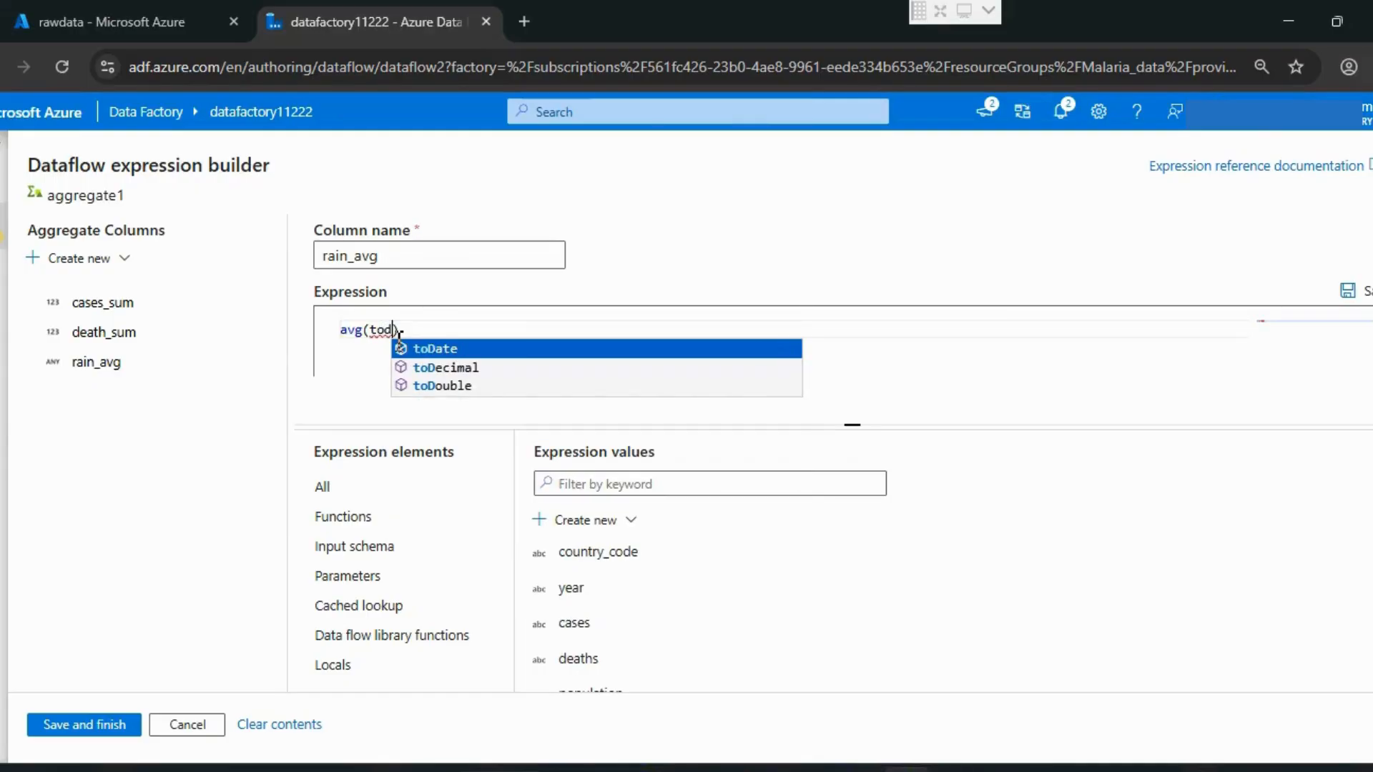
{"action": "key", "text": "Down"}
{"action": "key", "text": "Down"}
{"action": "key", "text": "Return"}
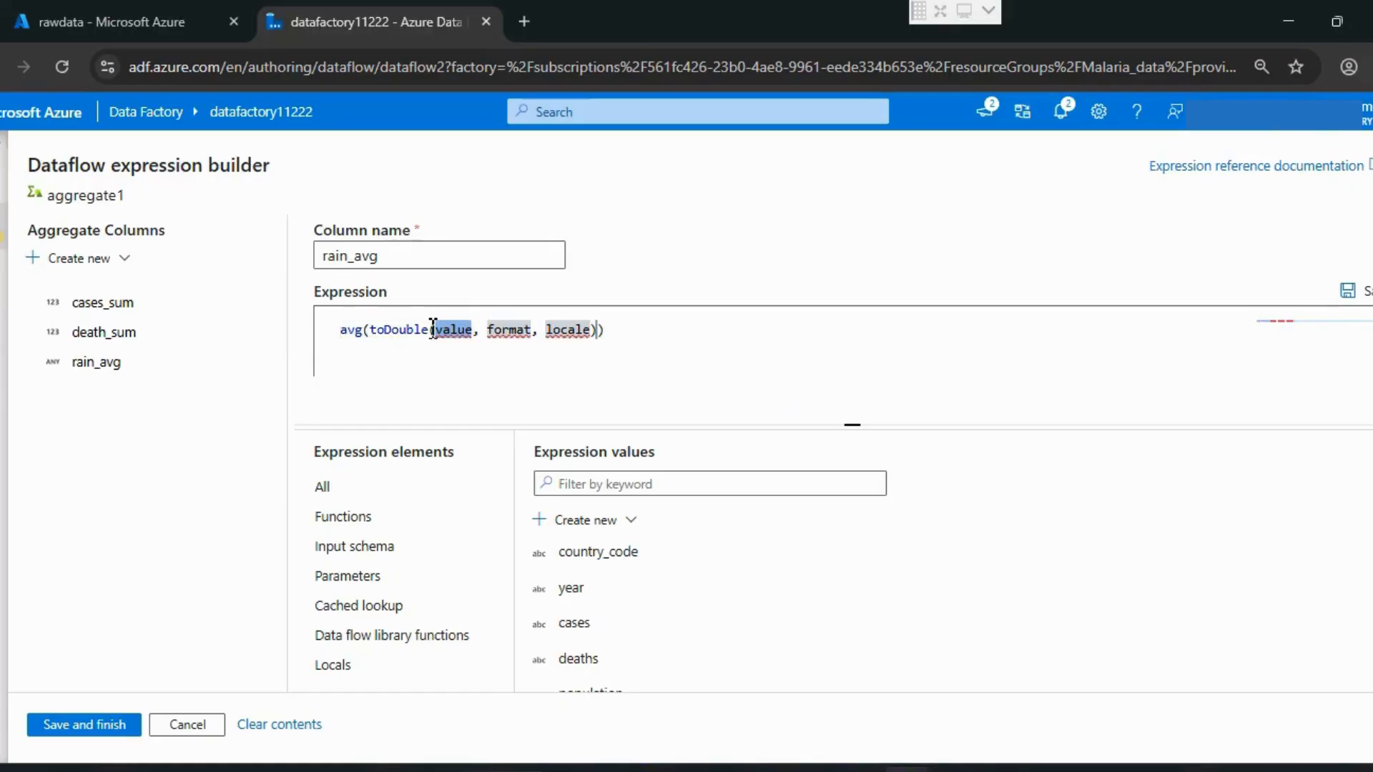
{"action": "type", "text": "rain"}
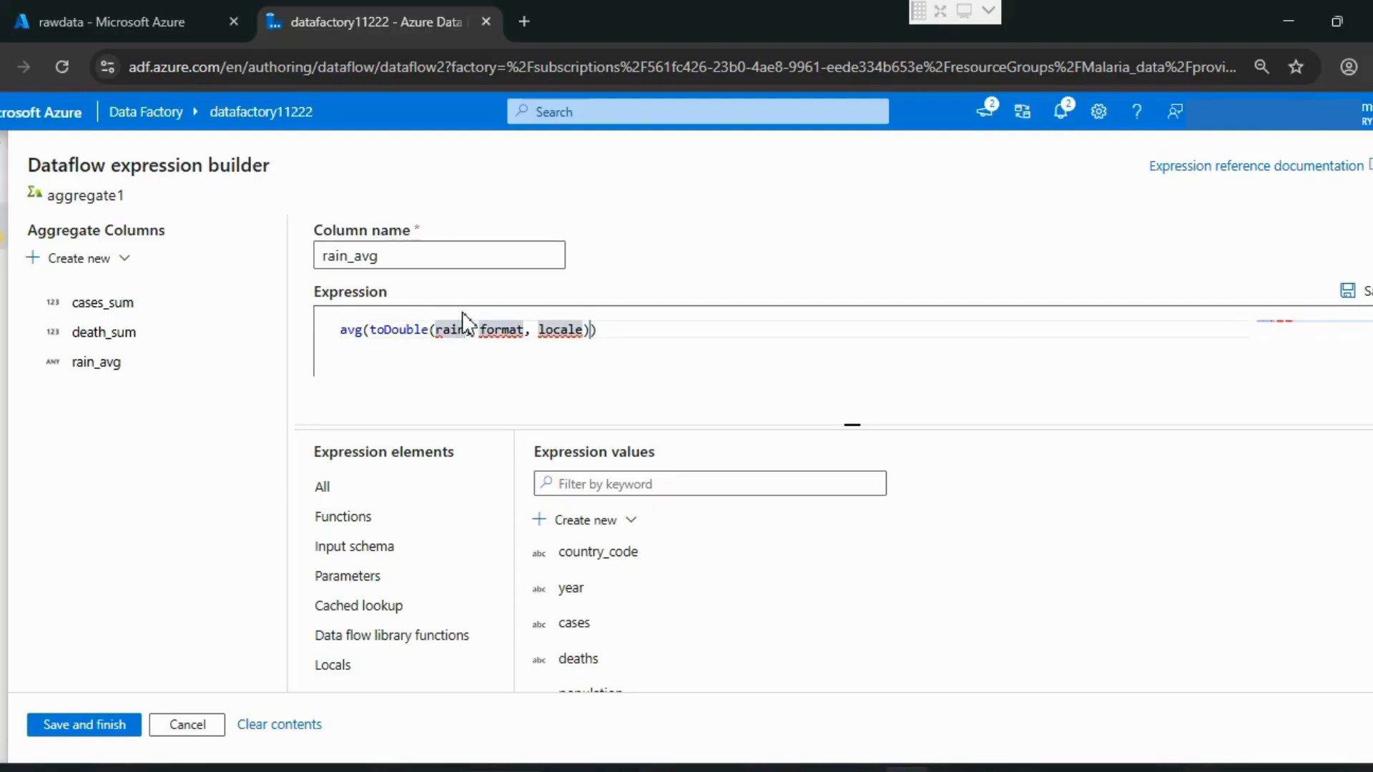
{"action": "type", "text": "f"}
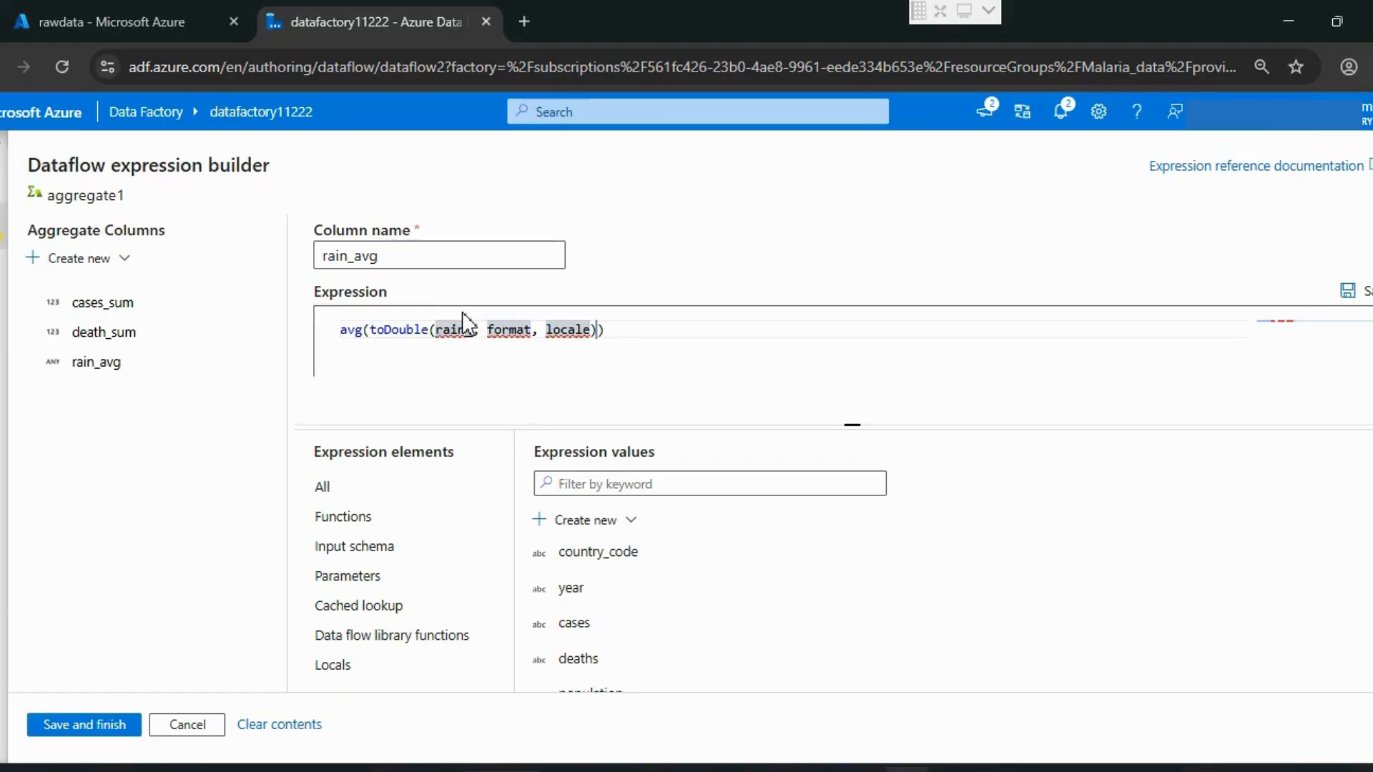
{"action": "type", "text": "mm"}
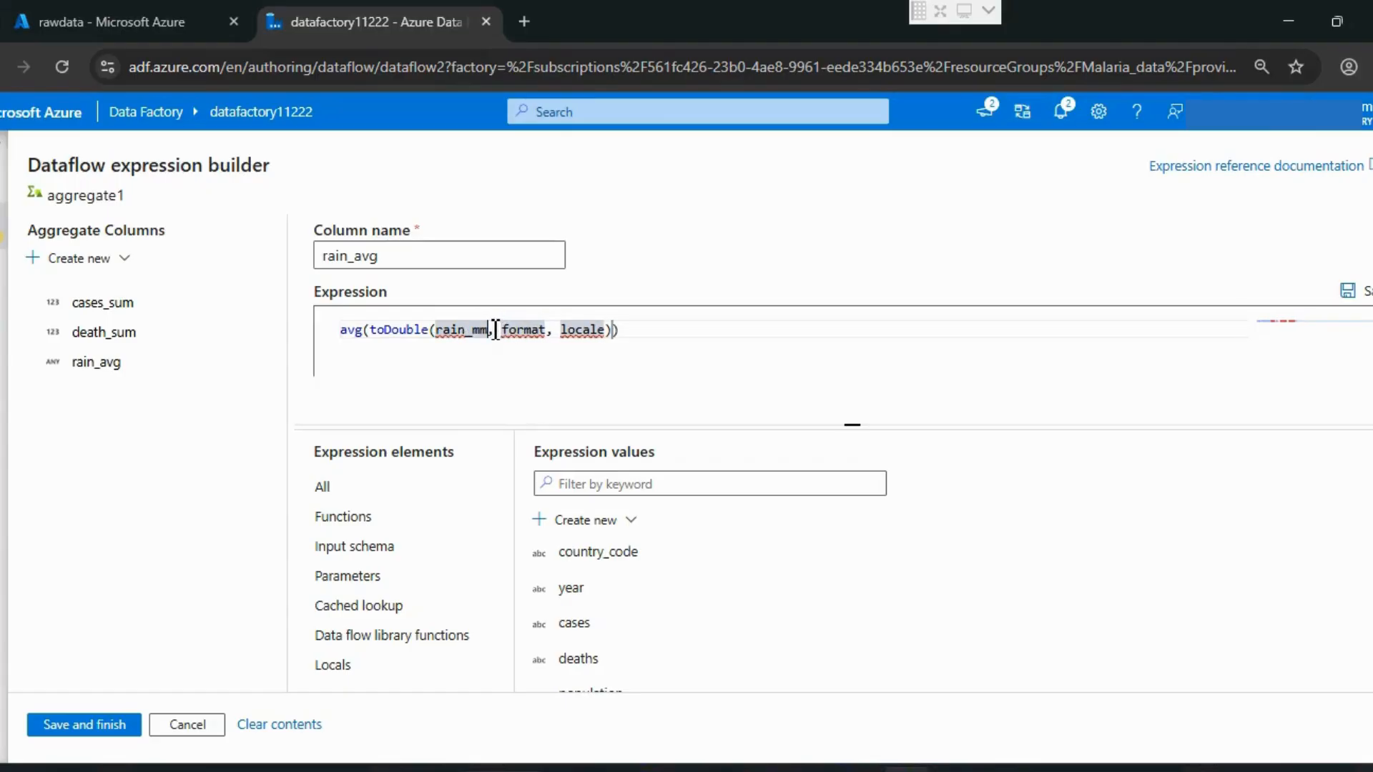
Step: Remove the placeholder format and locale arguments and balance the parentheses so rain_avg's expression reads avg(toDouble(rain_mm))
{"action": "left_click_drag", "start_coordinate": [491, 329], "coordinate": [613, 331]}
{"action": "key", "text": "BackSpace"}
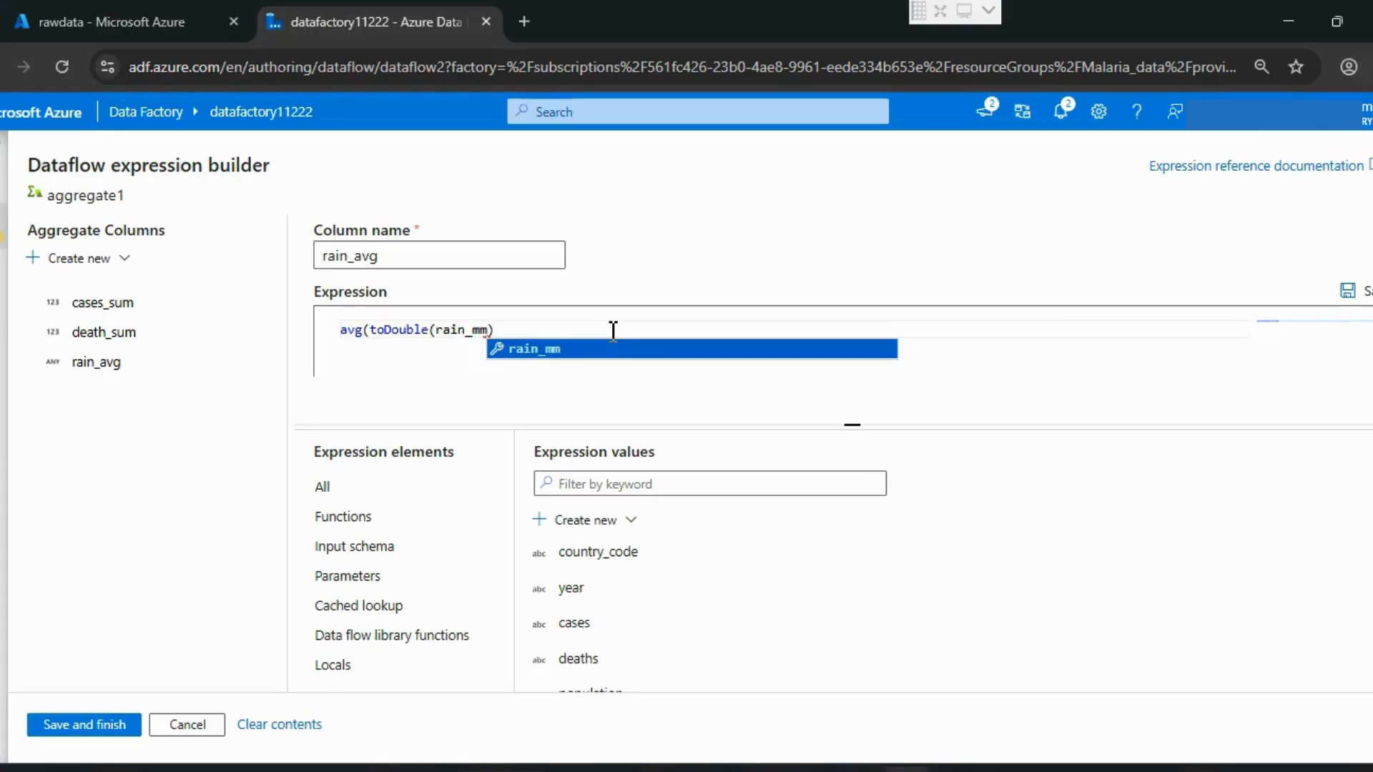
{"action": "type", "text": "("}
{"action": "key", "text": "Left"}
{"action": "key", "text": "BackSpace"}
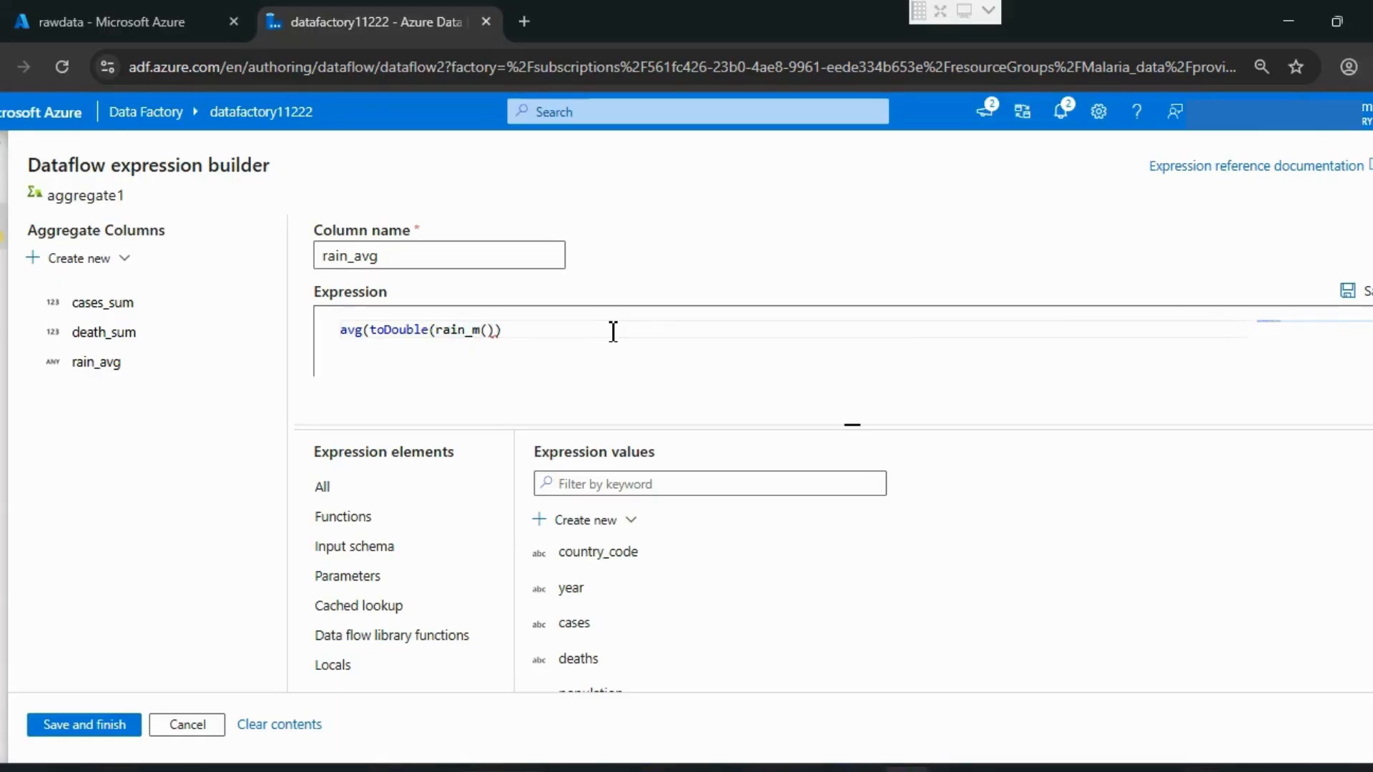
{"action": "type", "text": "m"}
{"action": "key", "text": "Delete"}
{"action": "key", "text": "Delete"}
{"action": "type", "text": ")"}
Step: Create a fourth aggregate column in aggregate1 and name it gdp_max
{"action": "left_click", "coordinate": [96, 258]}
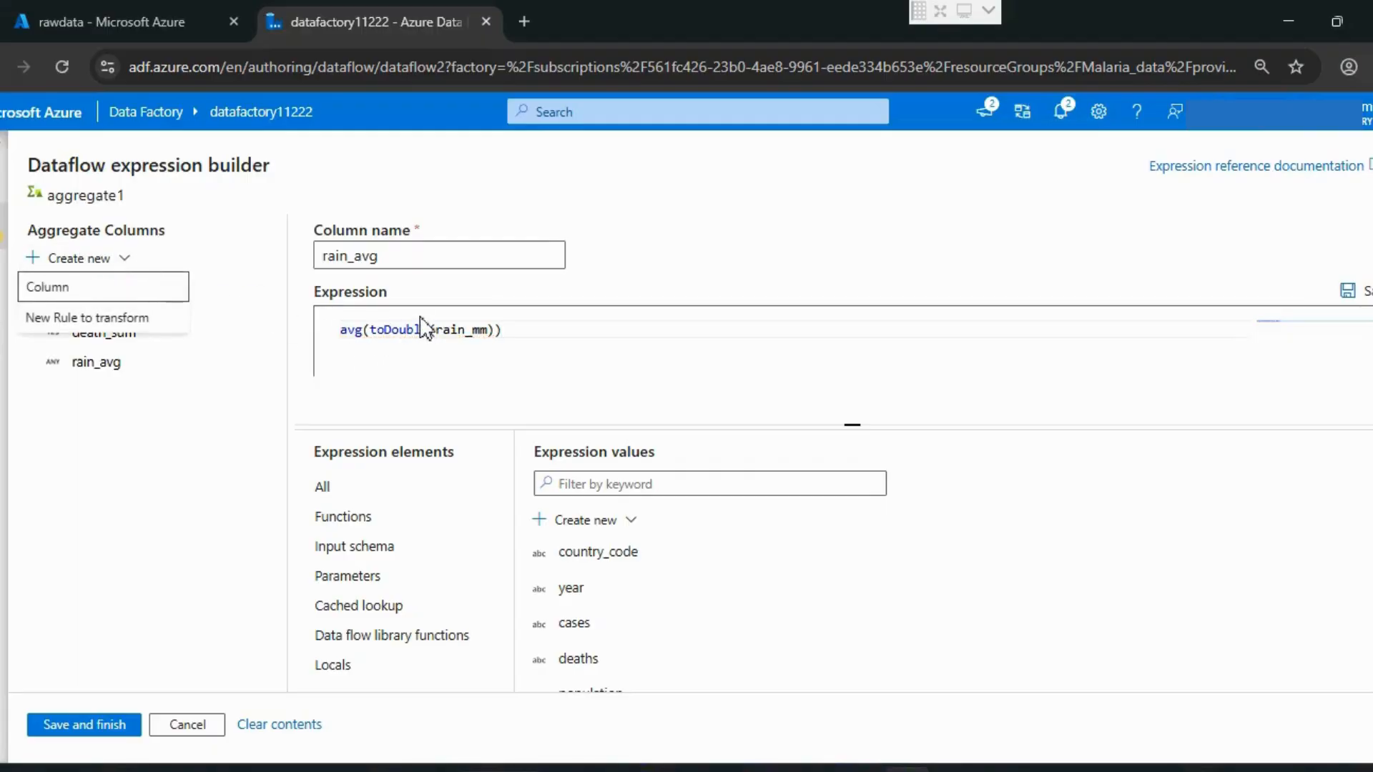
{"action": "left_click", "coordinate": [40, 290]}
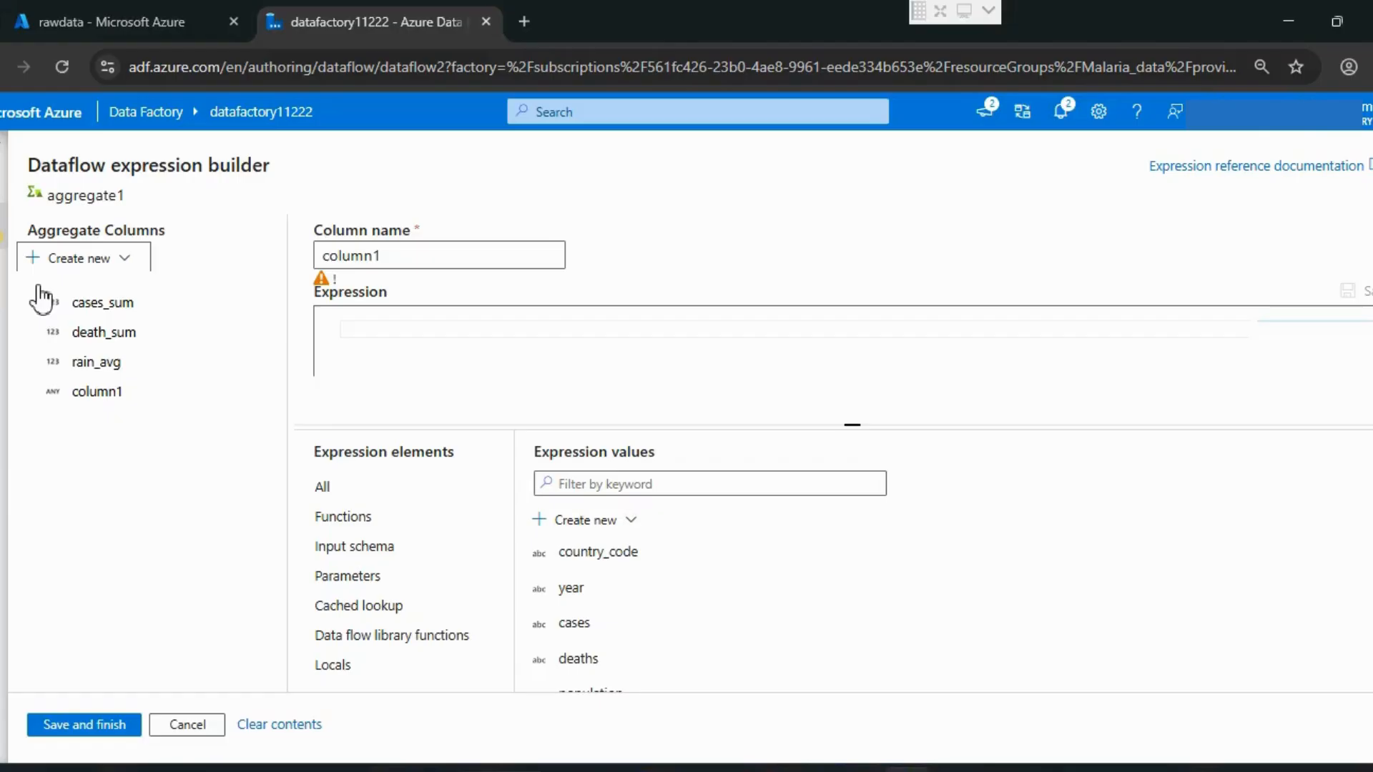
{"action": "left_click", "coordinate": [391, 257]}
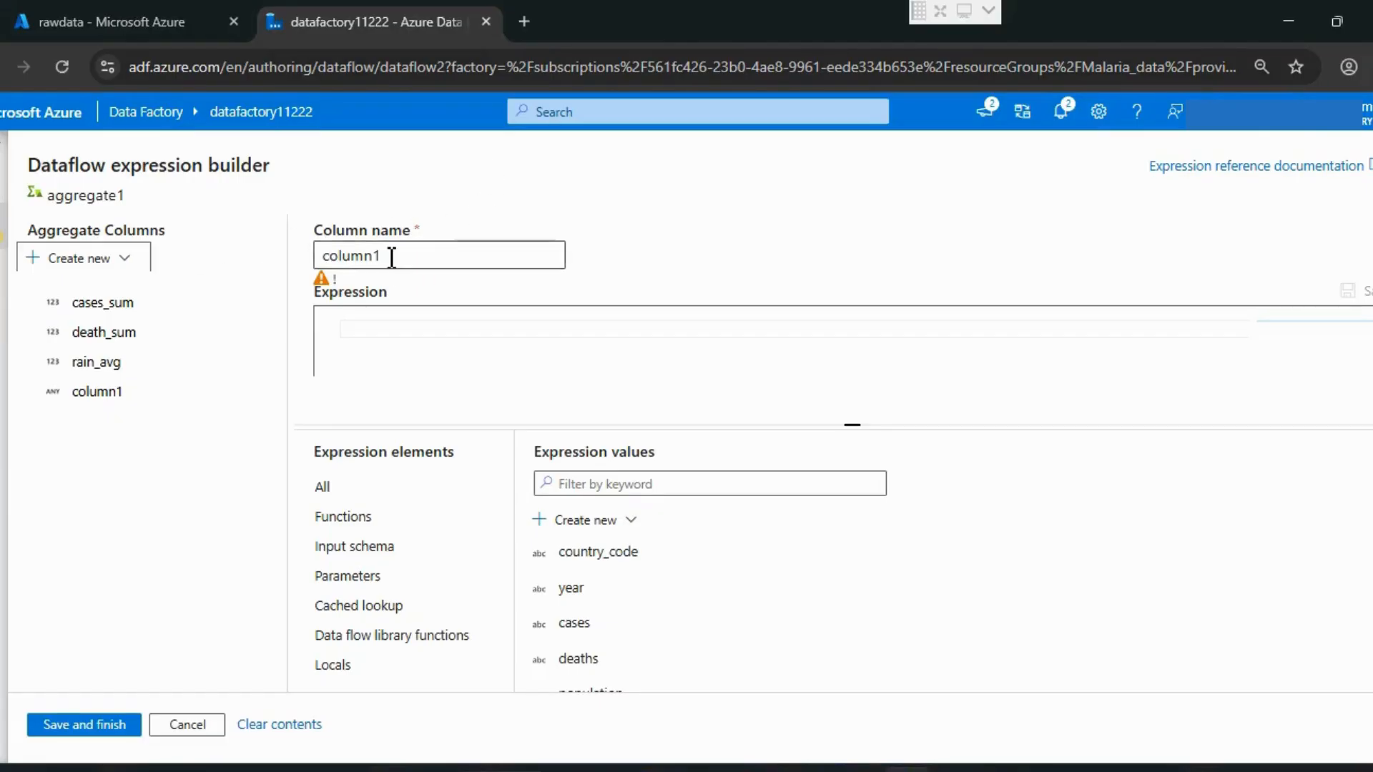
{"action": "double_click", "coordinate": [391, 257]}
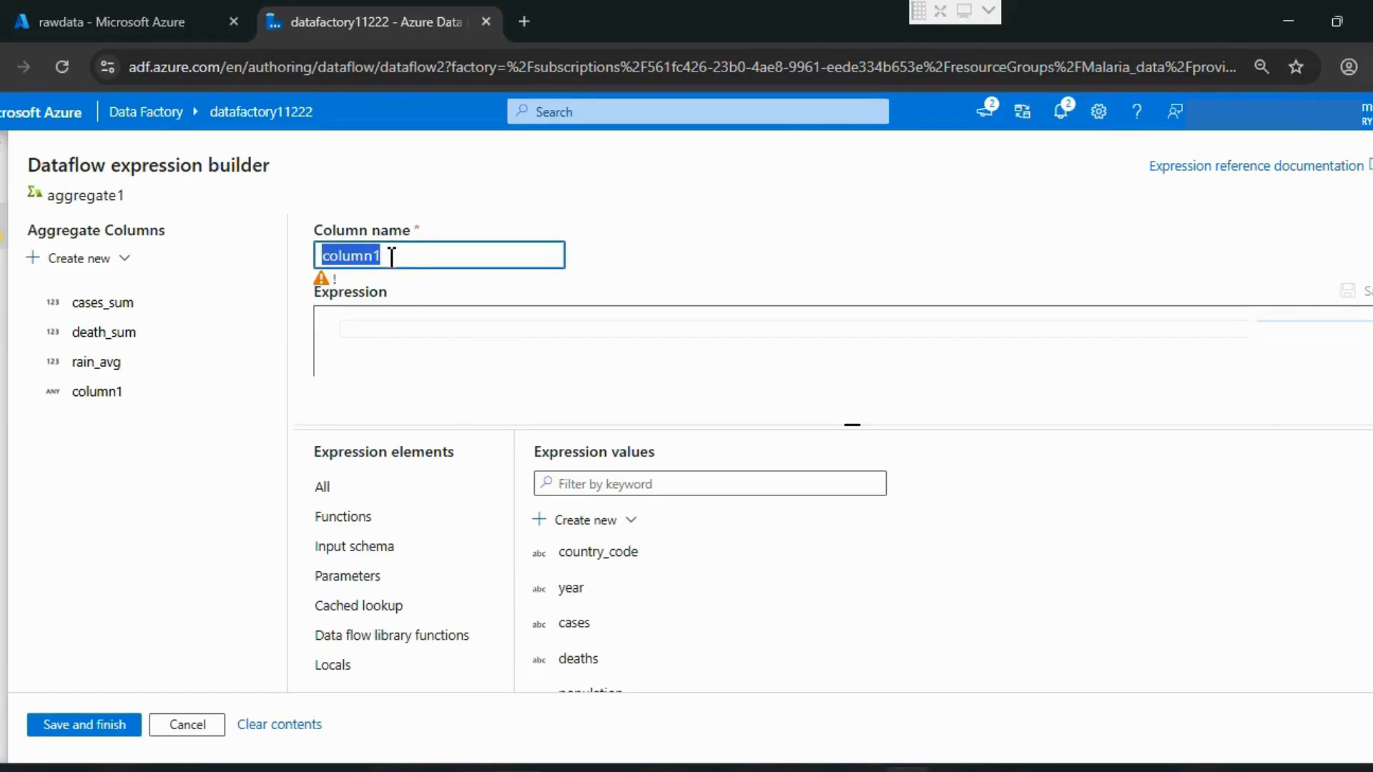
{"action": "type", "text": "gdp"}
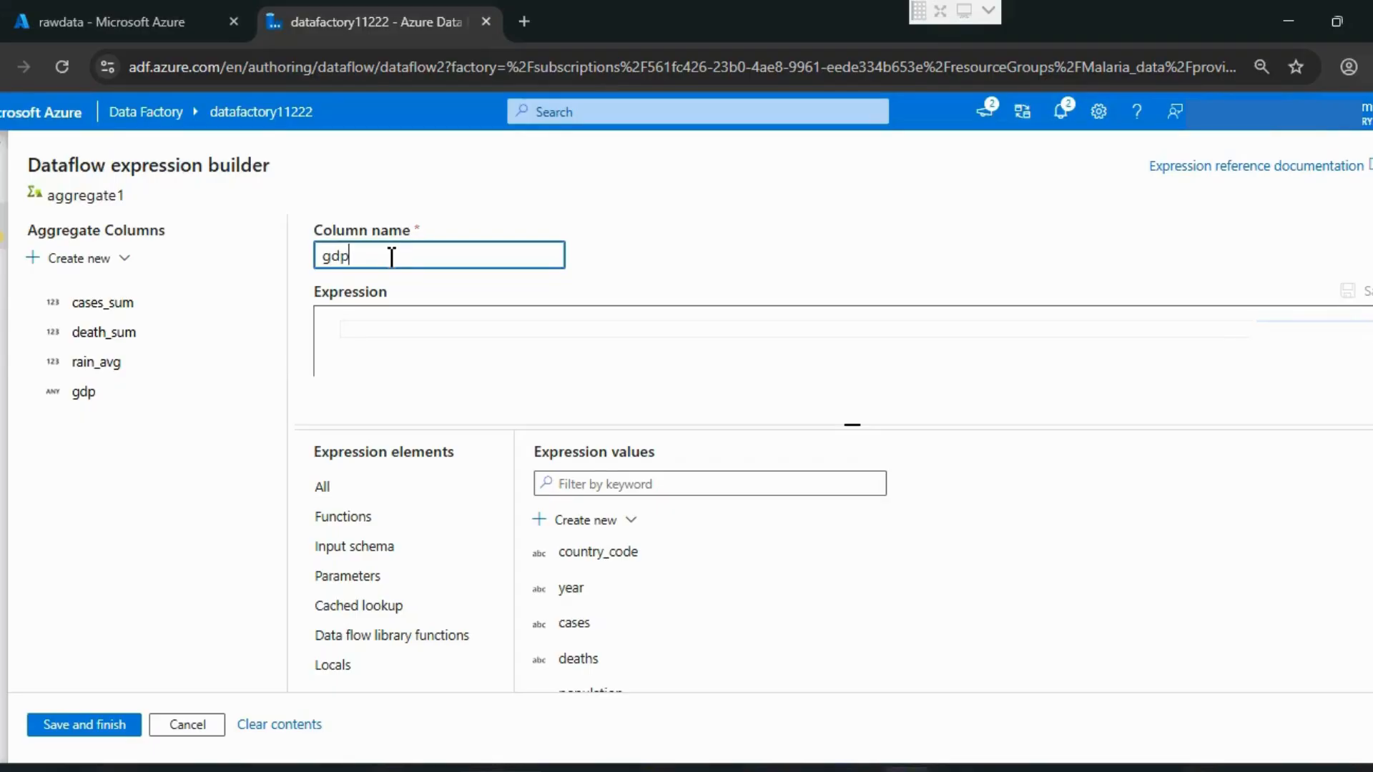
{"action": "type", "text": "_max"}
{"action": "key", "text": "Tab"}
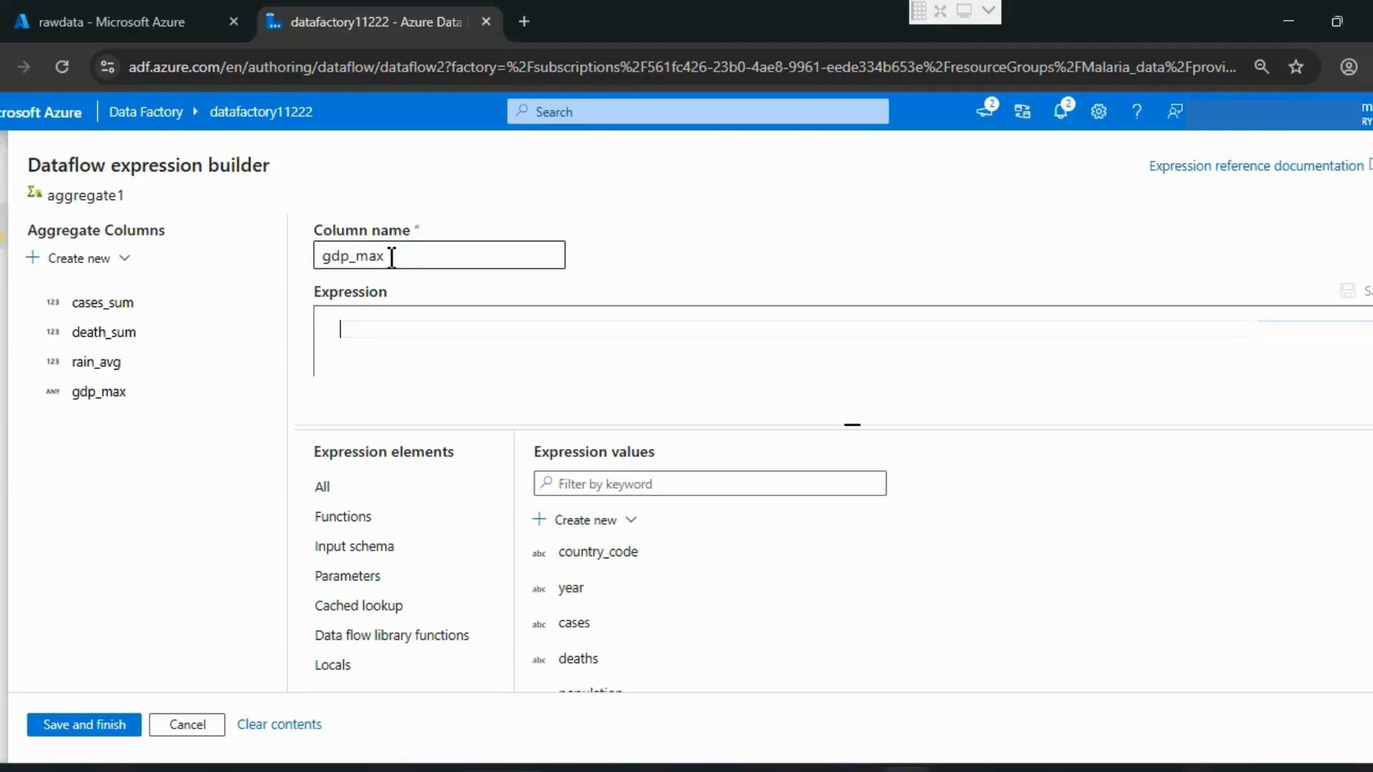
{"action": "type", "text": "max"}
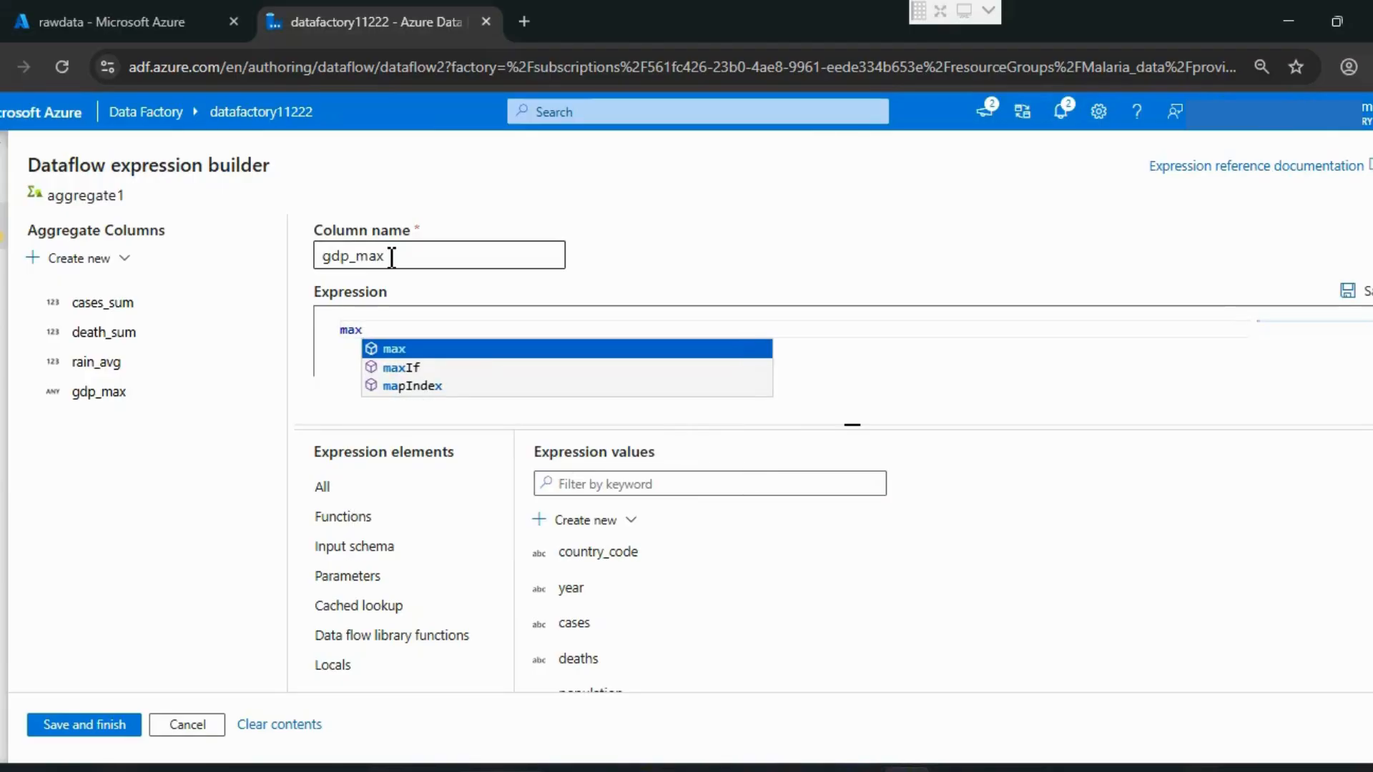
Step: Set the expression of gdp_max to max(toDouble(gdp))
{"action": "key", "text": "Return"}
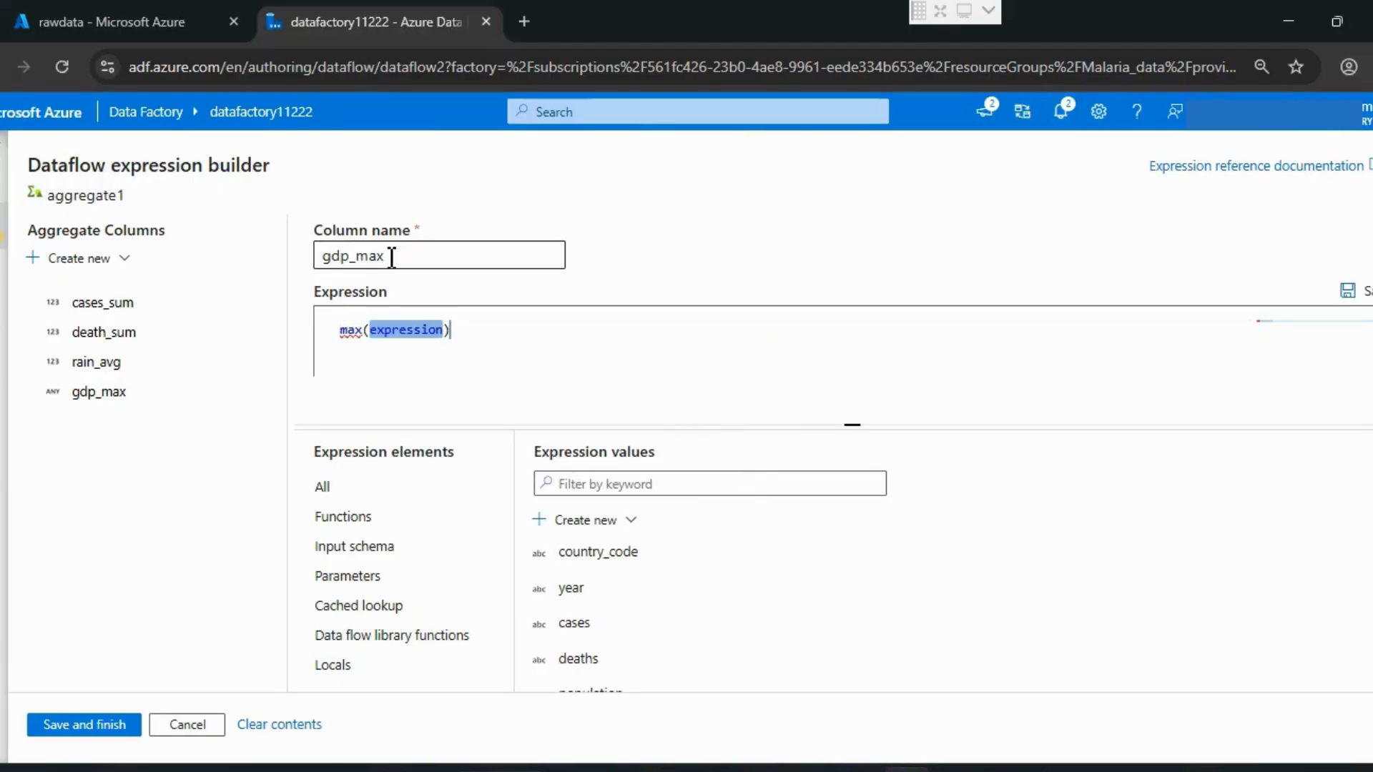
{"action": "type", "text": "to"}
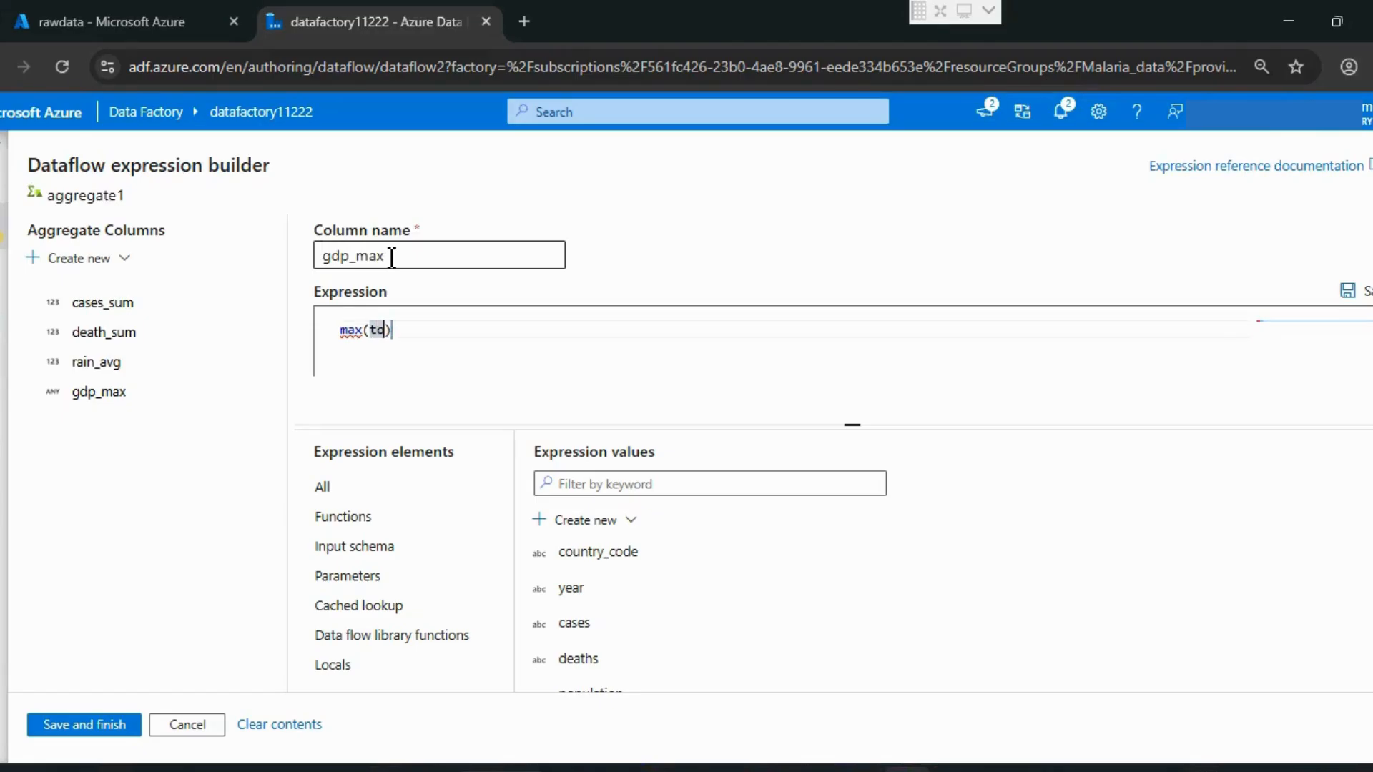
{"action": "type", "text": "Double"}
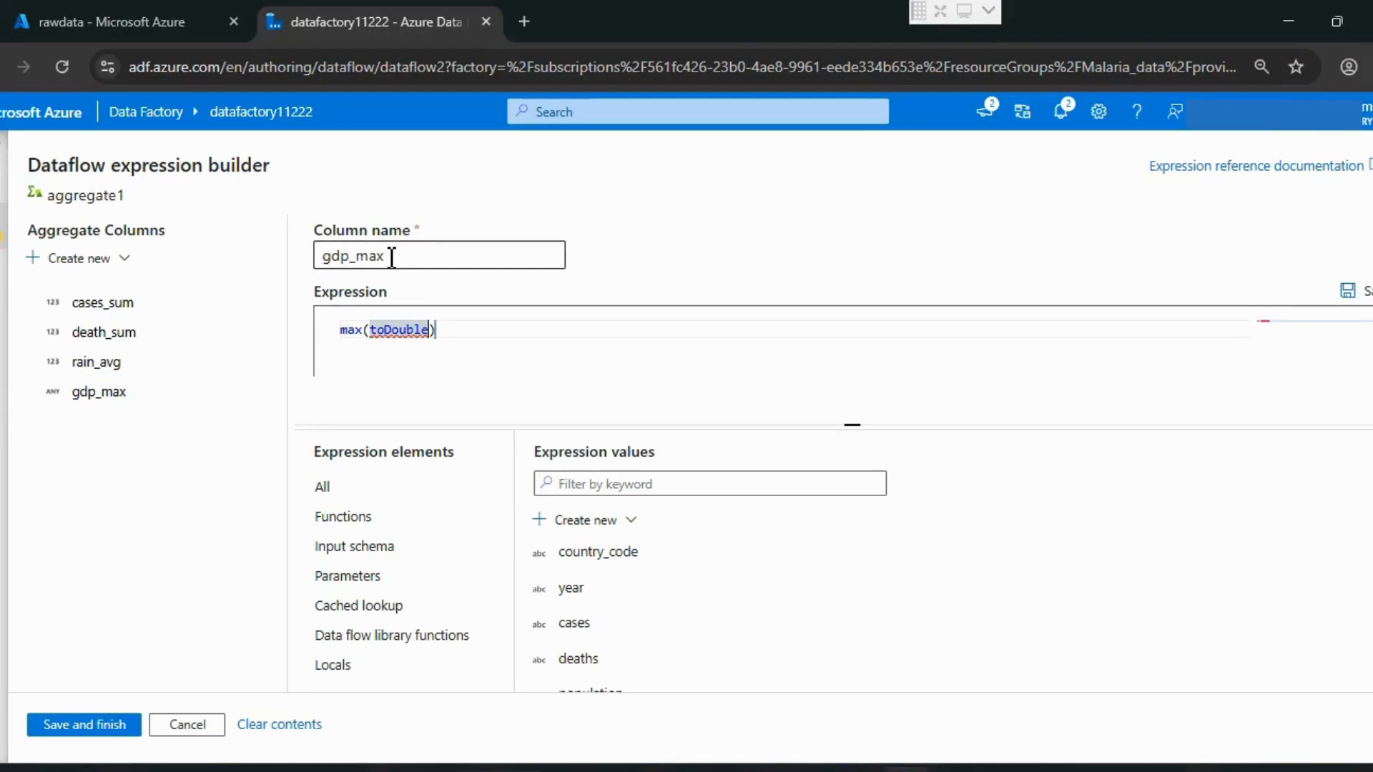
{"action": "type", "text": "(gdp"}
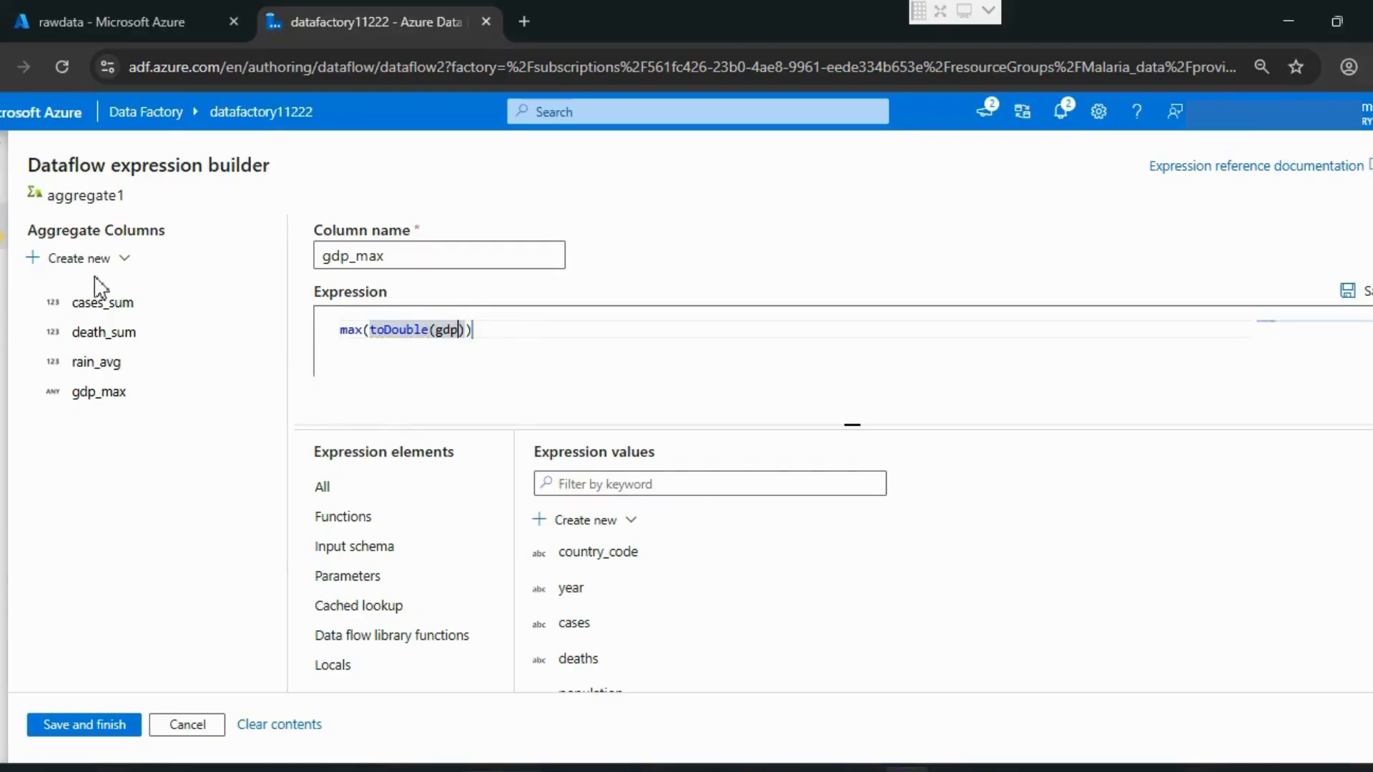
Step: Create a fifth aggregate column in aggregate1 and name it temp_avg
{"action": "left_click", "coordinate": [74, 259]}
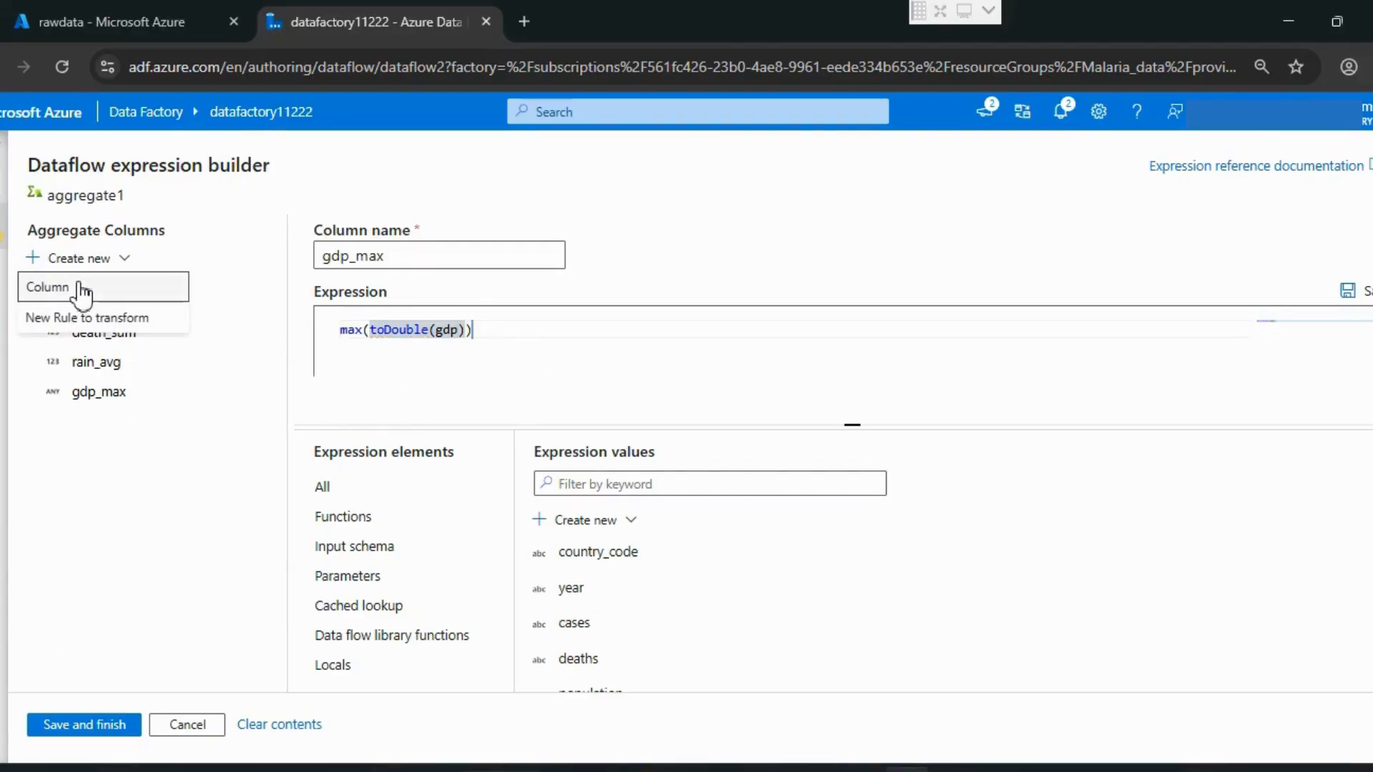
{"action": "left_click", "coordinate": [83, 287]}
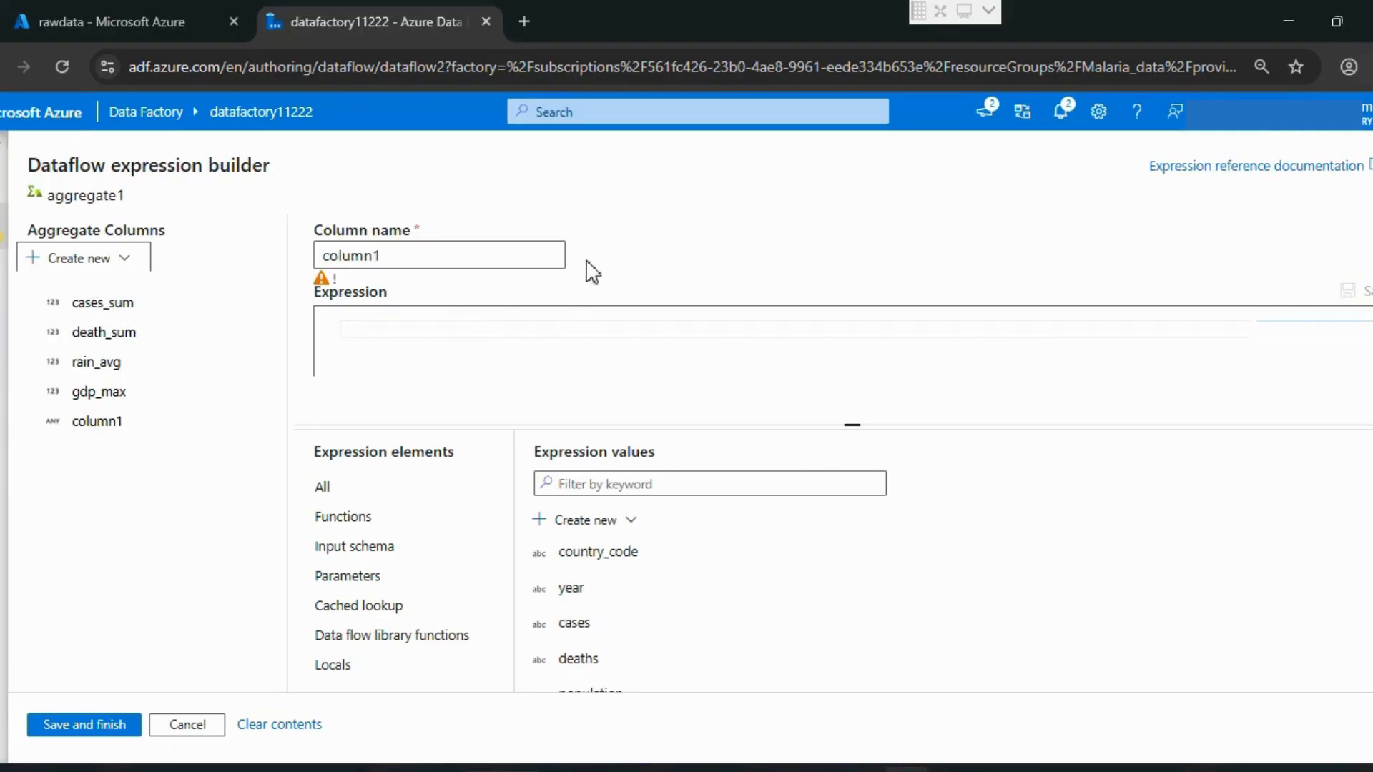
{"action": "double_click", "coordinate": [462, 253]}
{"action": "type", "text": "temp"}
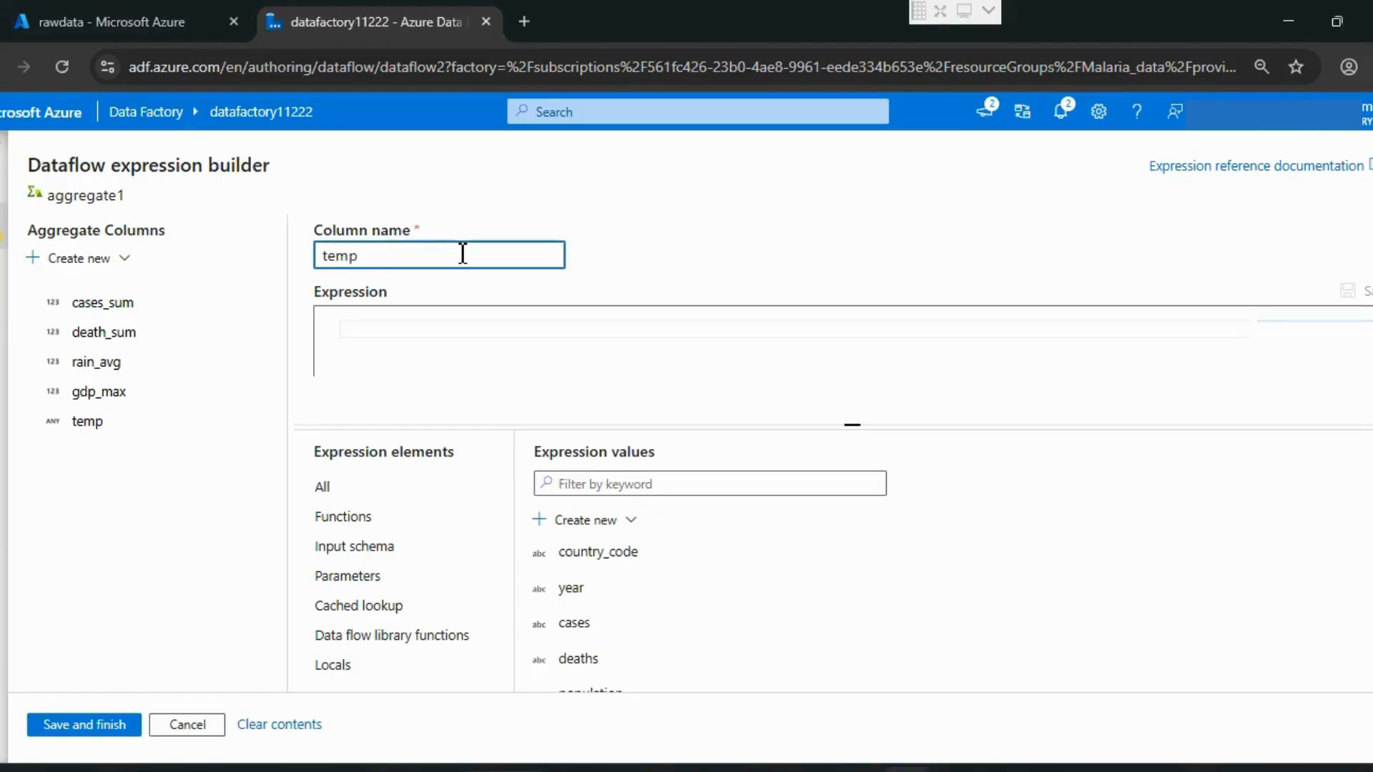
{"action": "type", "text": "_avg"}
{"action": "key", "text": "Tab"}
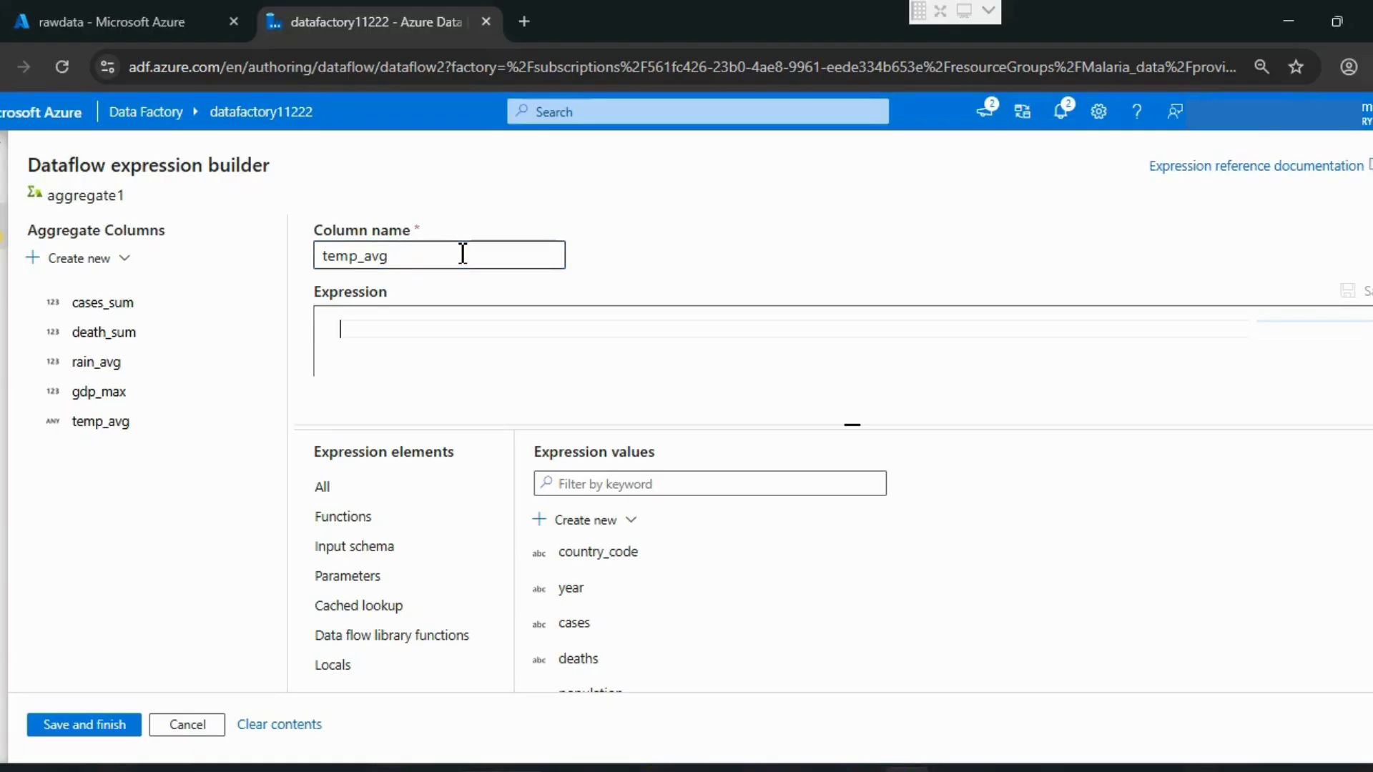
Step: Set the expression of temp_avg to avg(toDouble(temp_c))
{"action": "type", "text": "avg"}
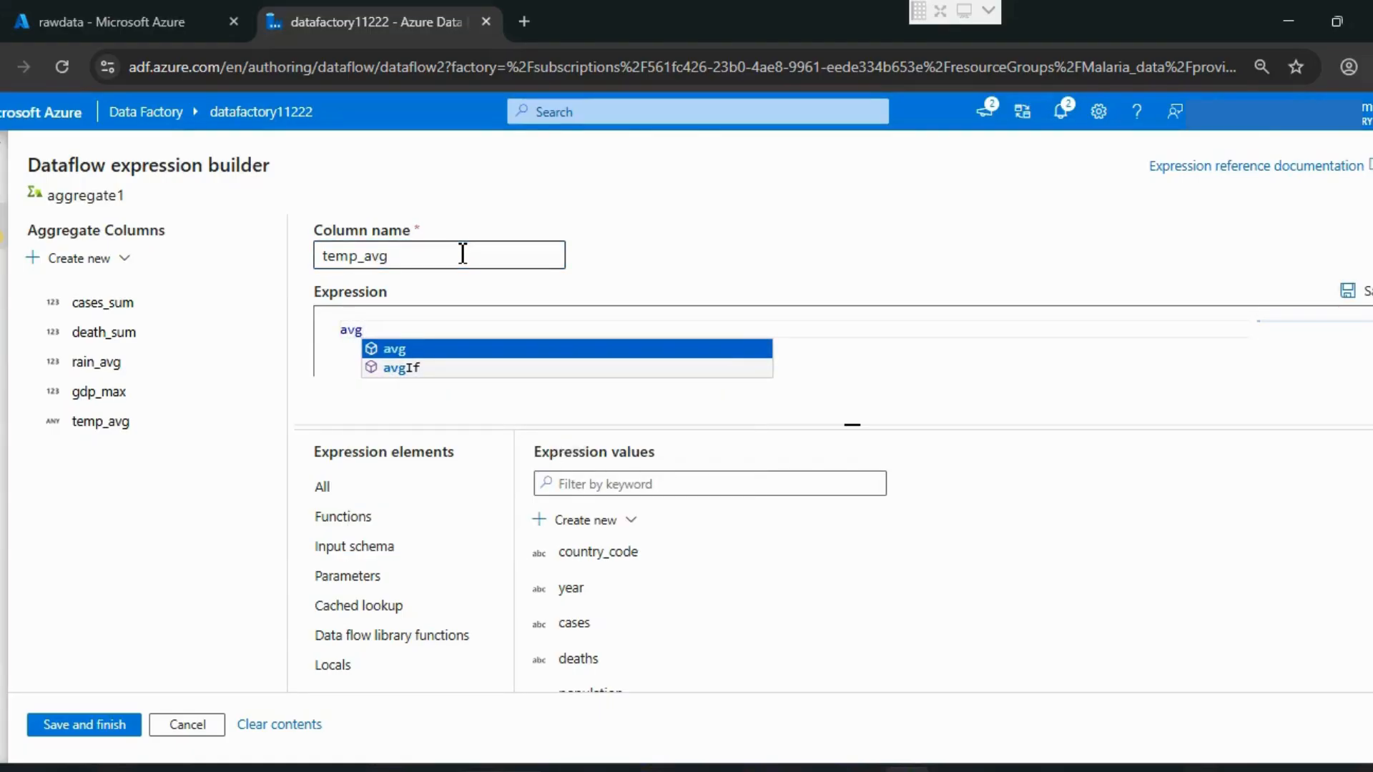
{"action": "key", "text": "Return"}
{"action": "type", "text": "to"}
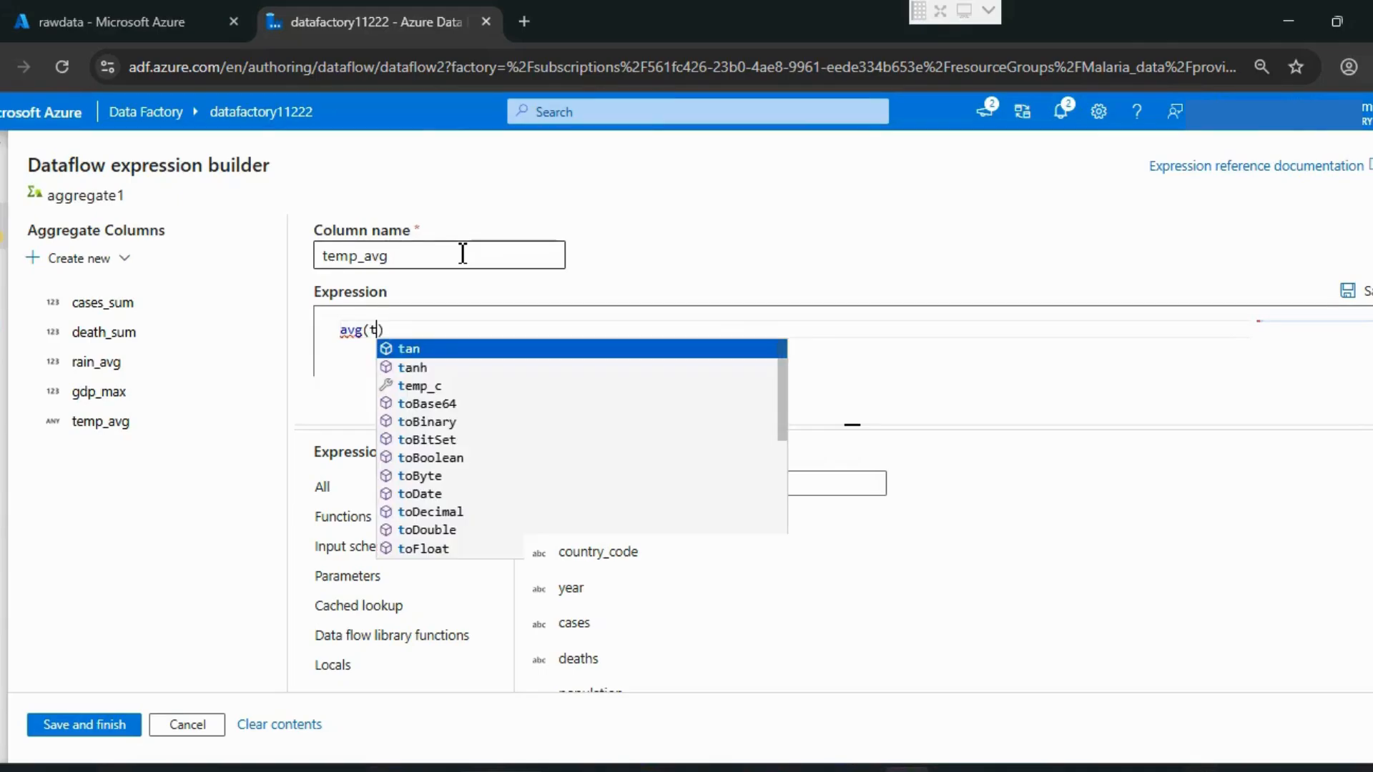
{"action": "type", "text": "do"}
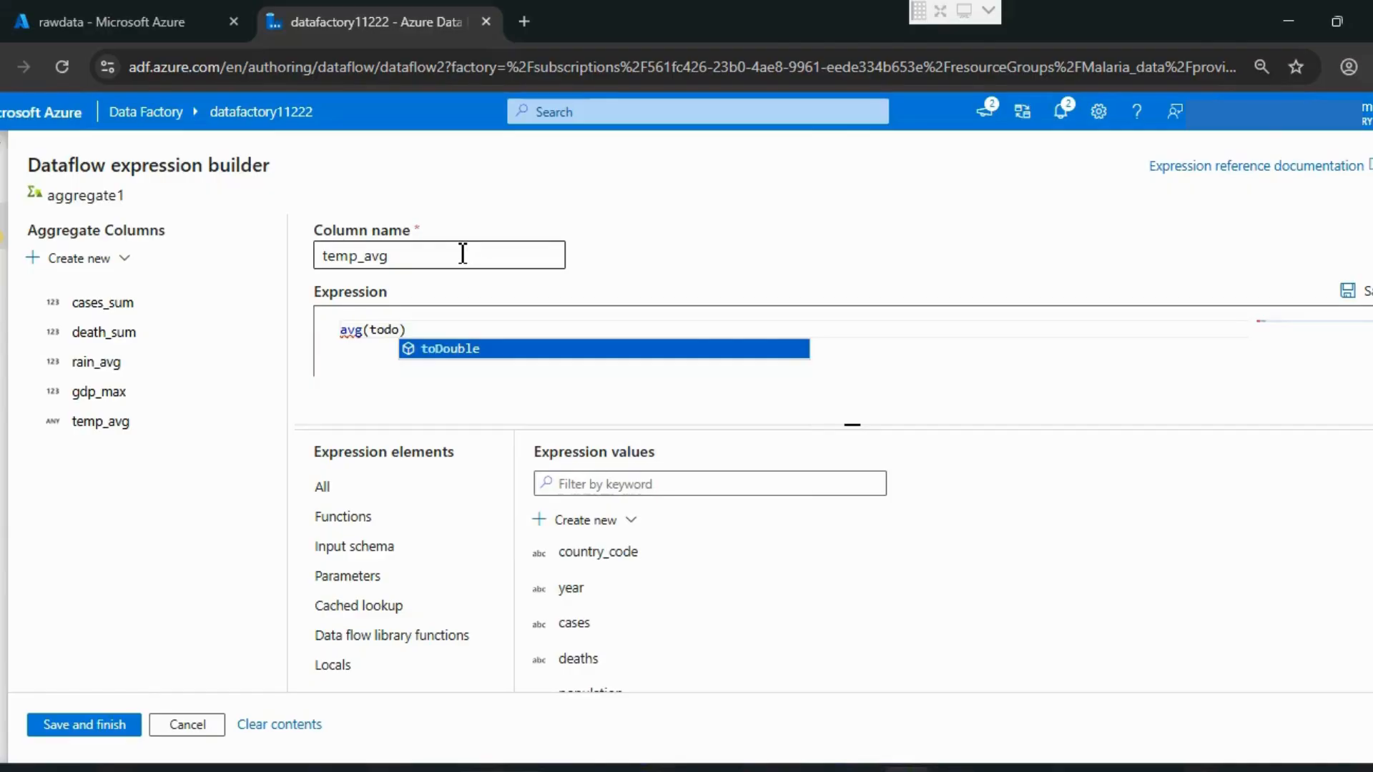
{"action": "key", "text": "BackSpace"}
{"action": "key", "text": "BackSpace"}
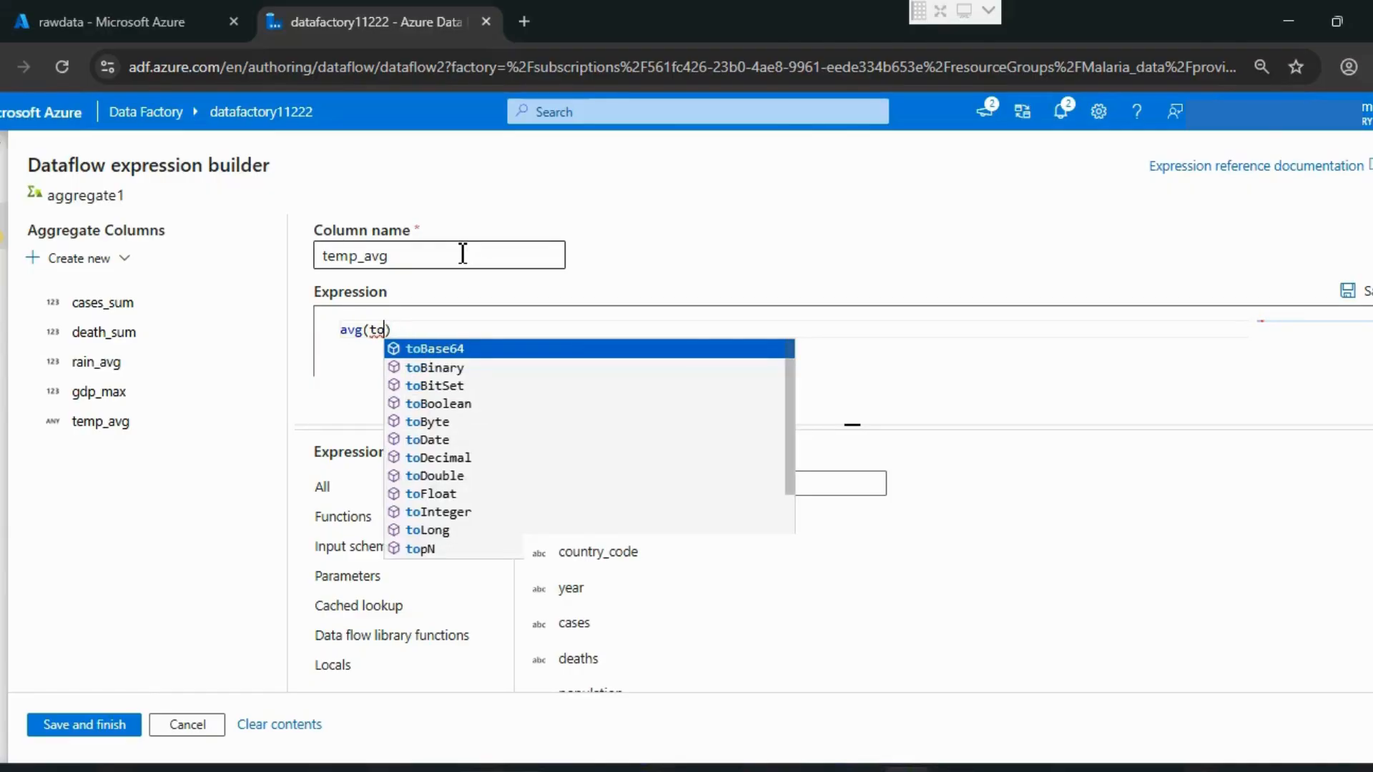
{"action": "type", "text": "Double"}
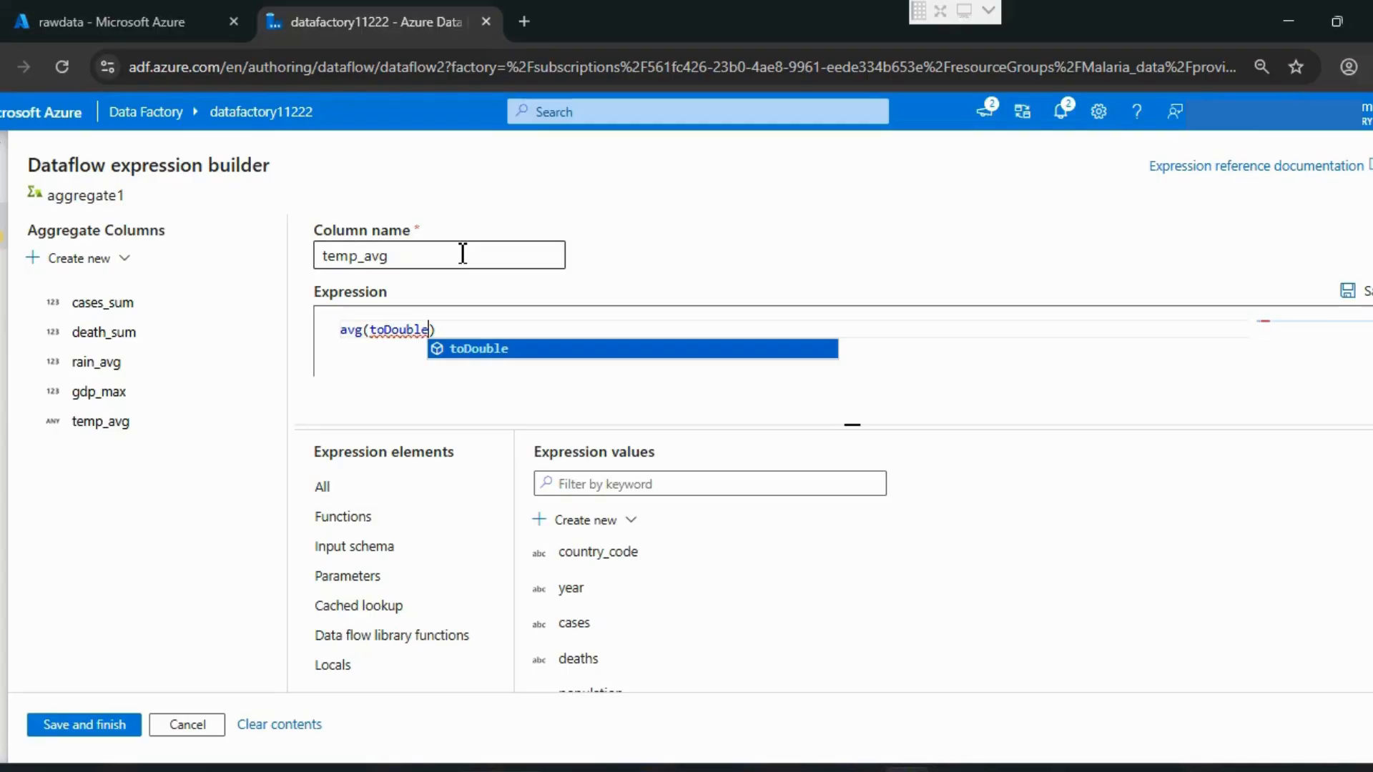
{"action": "type", "text": "(temp_c"}
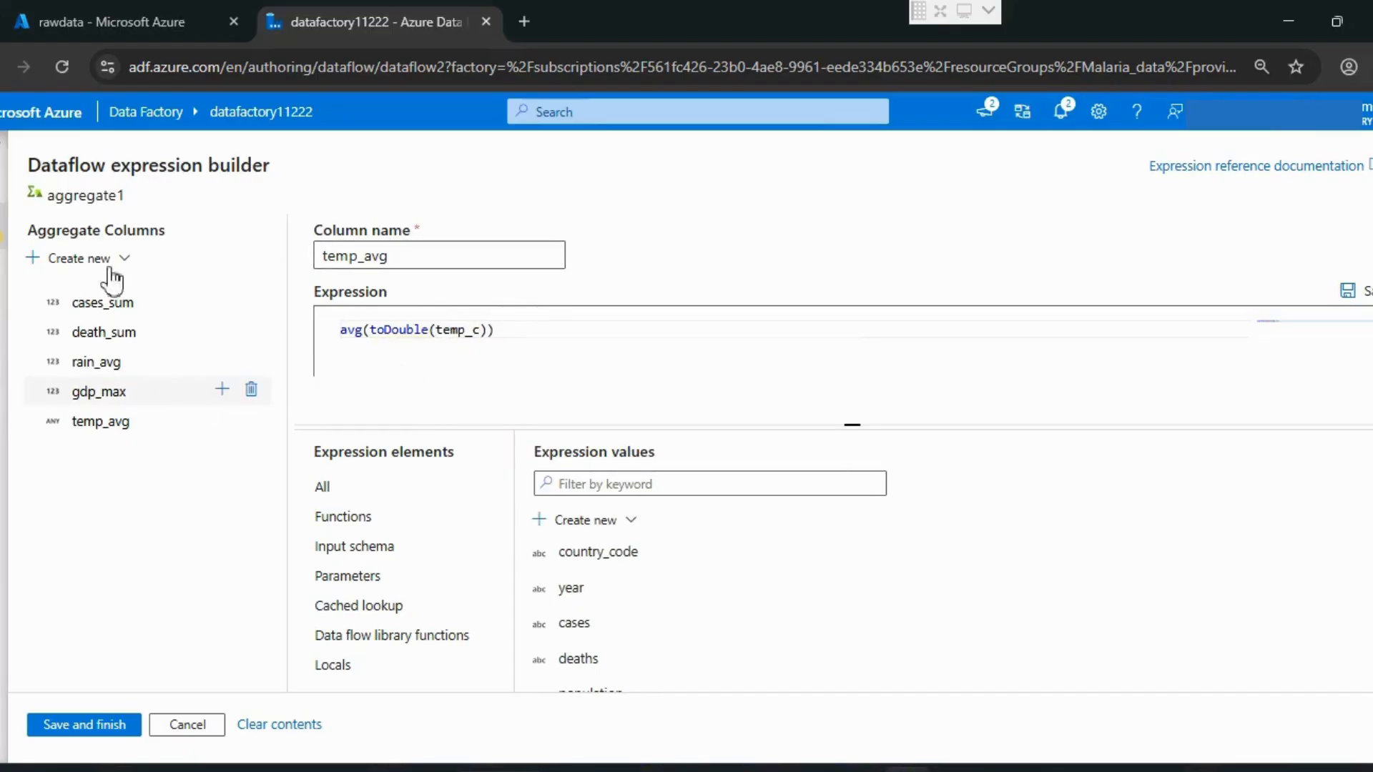
Step: Create a sixth aggregate column in aggregate1 and name it pop_max
{"action": "left_click", "coordinate": [79, 260]}
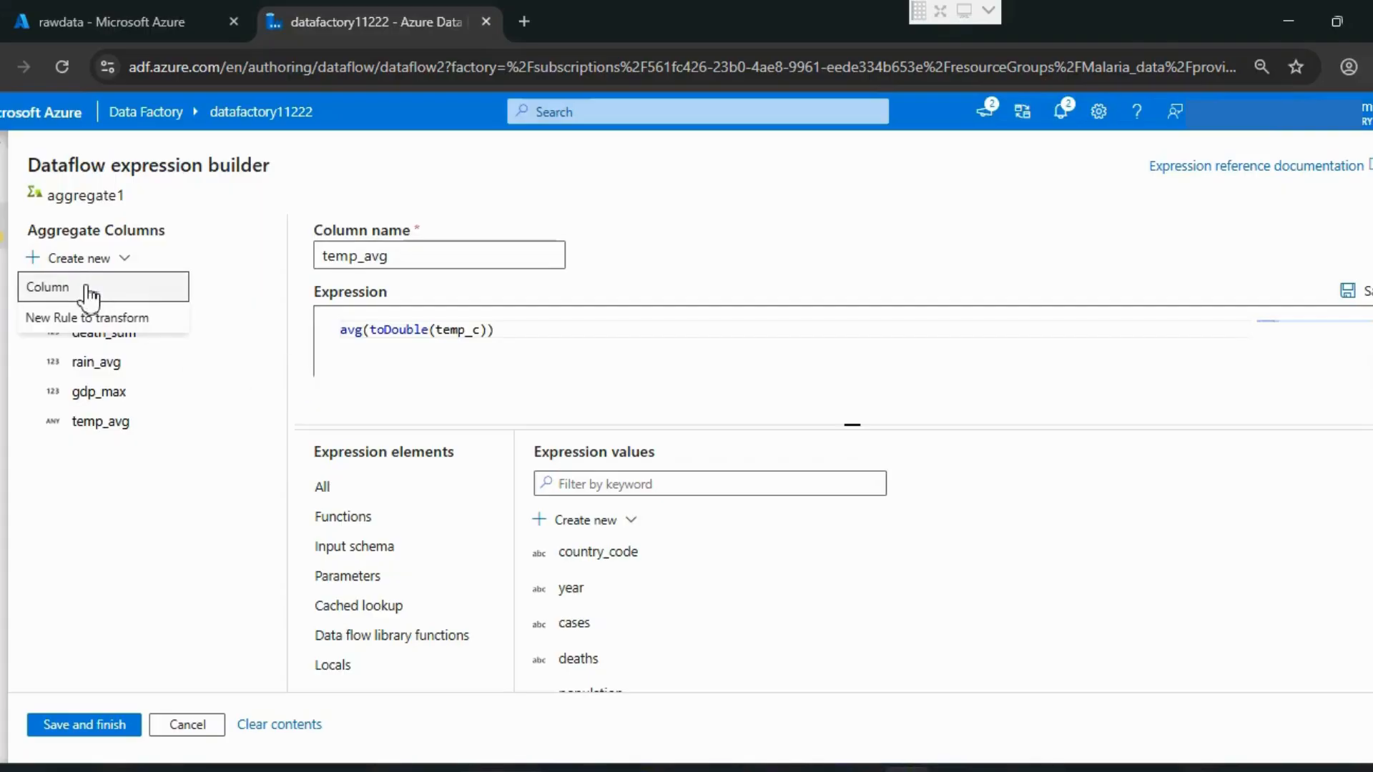
{"action": "left_click", "coordinate": [89, 290]}
{"action": "double_click", "coordinate": [395, 259]}
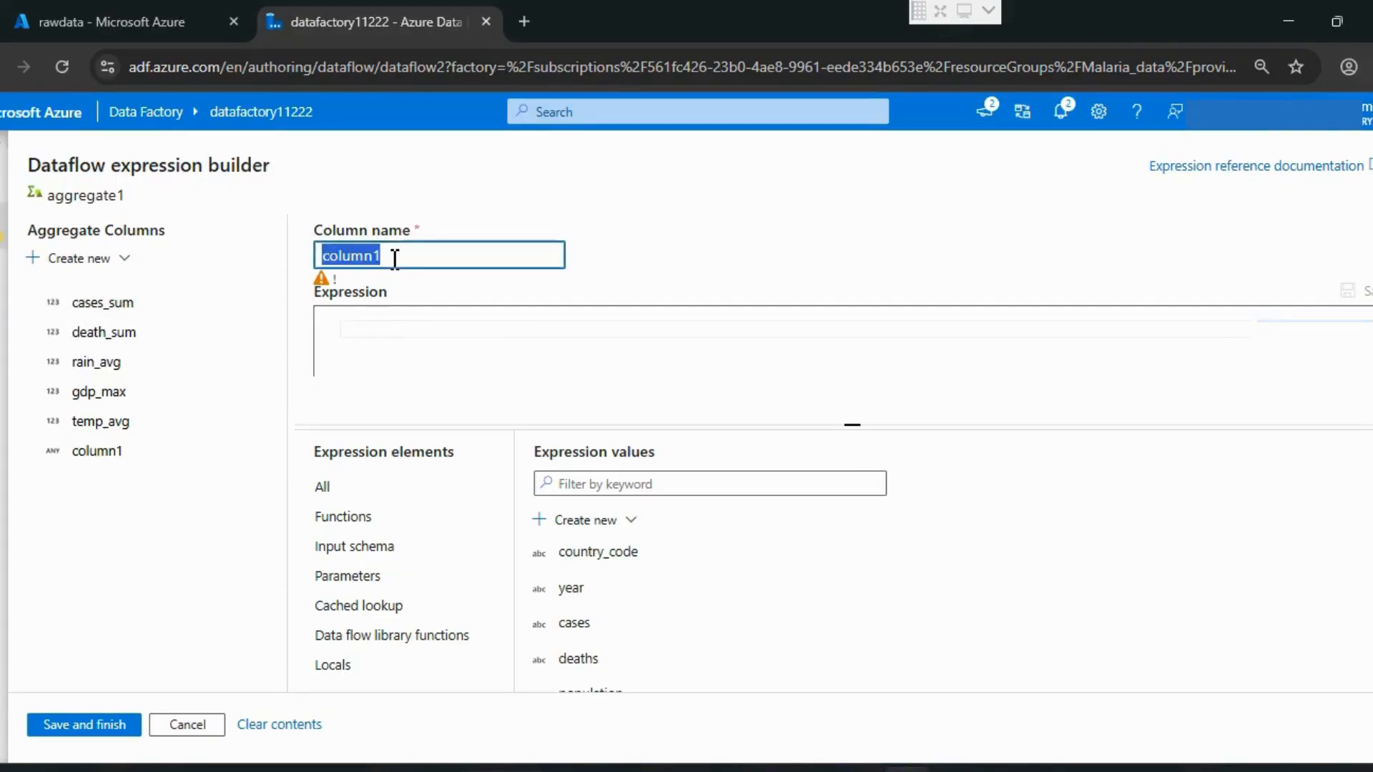
{"action": "type", "text": "Pop"}
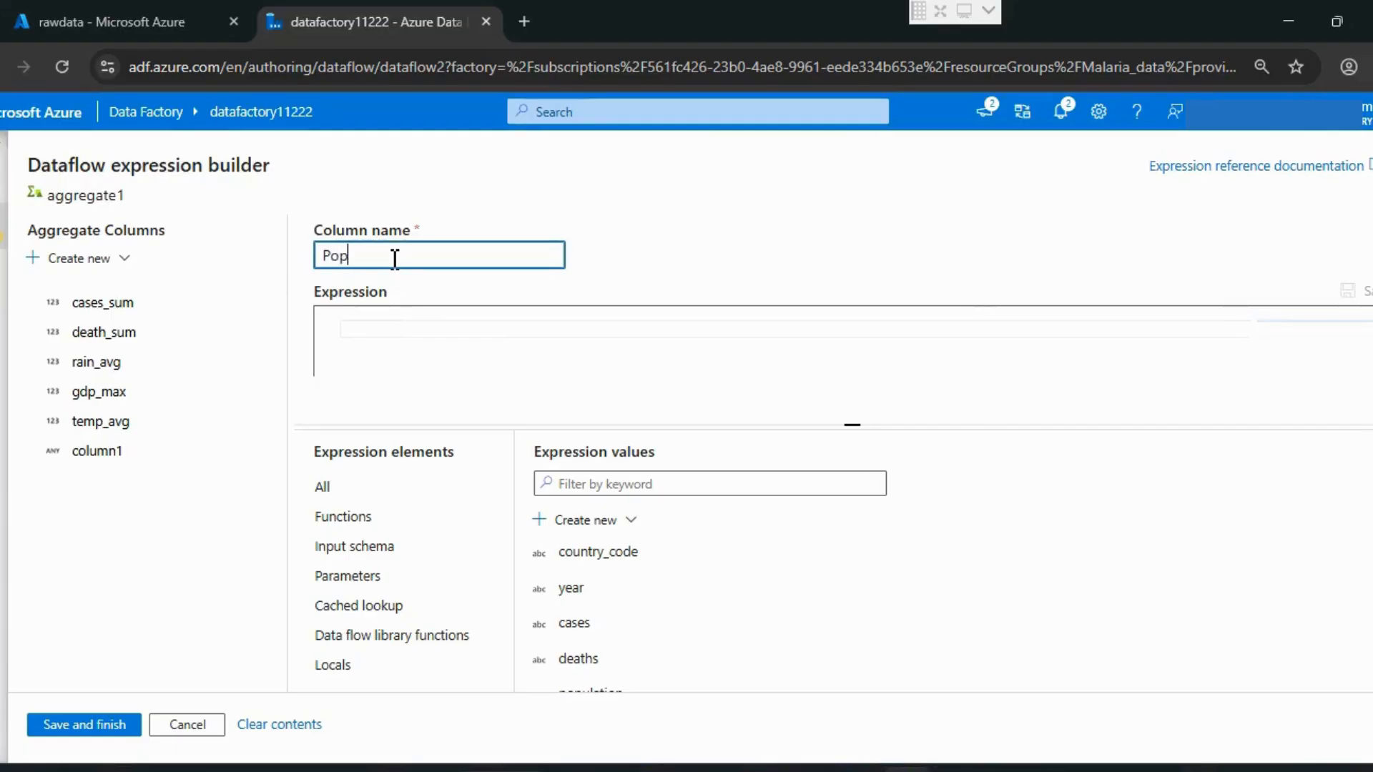
{"action": "key", "text": "BackSpace"}
{"action": "key", "text": "BackSpace"}
{"action": "key", "text": "BackSpace"}
{"action": "type", "text": "pop_max"}
Step: Set the expression of pop_max to max(toInteger(population)) and save the aggregate columns
{"action": "left_click", "coordinate": [411, 334]}
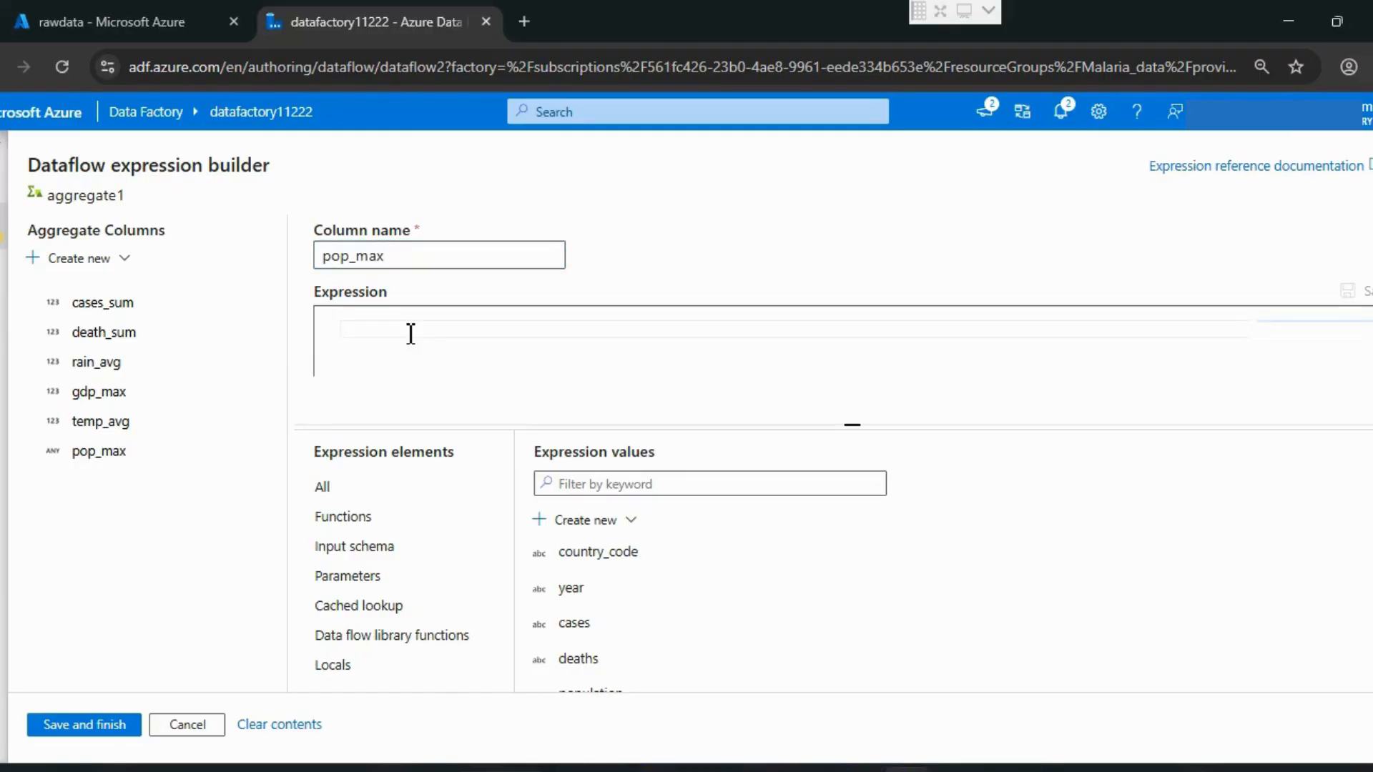
{"action": "type", "text": "max"}
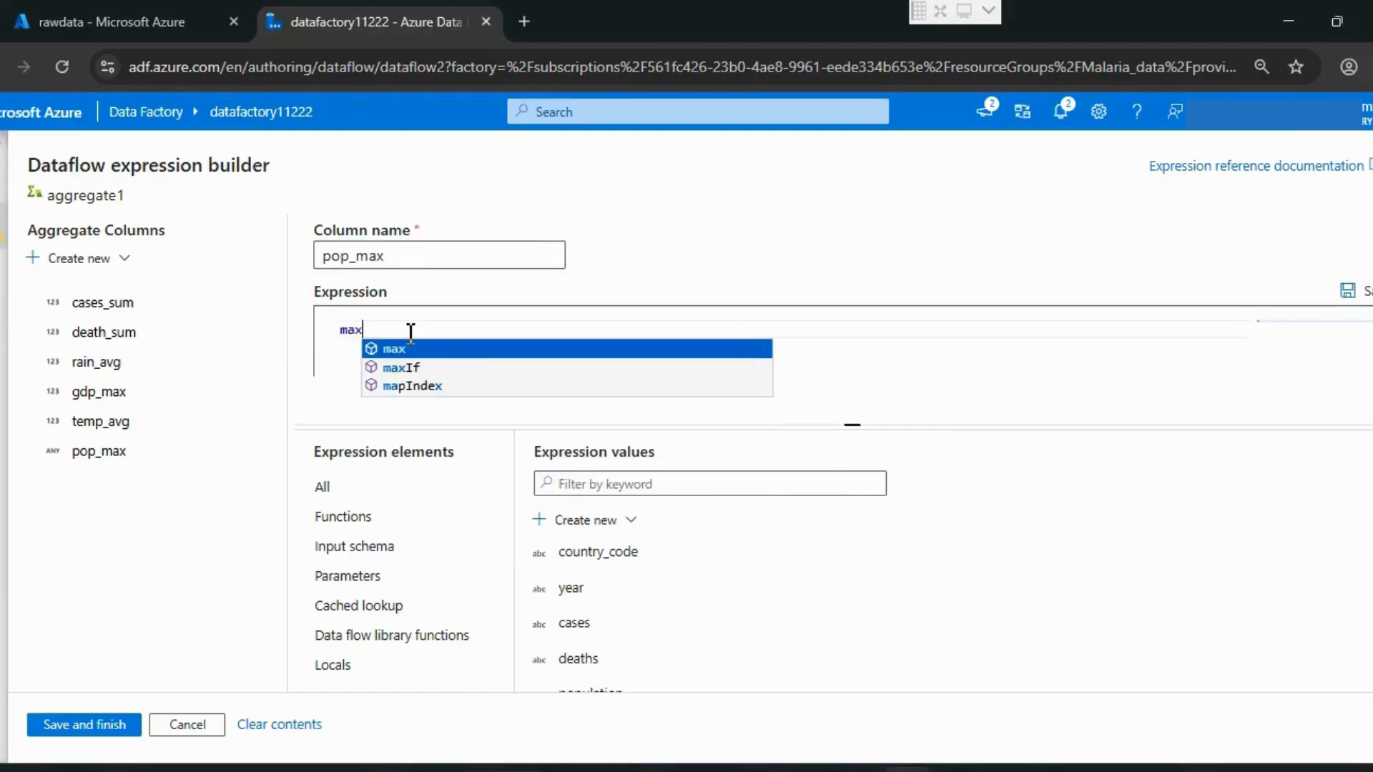
{"action": "type", "text": "()"}
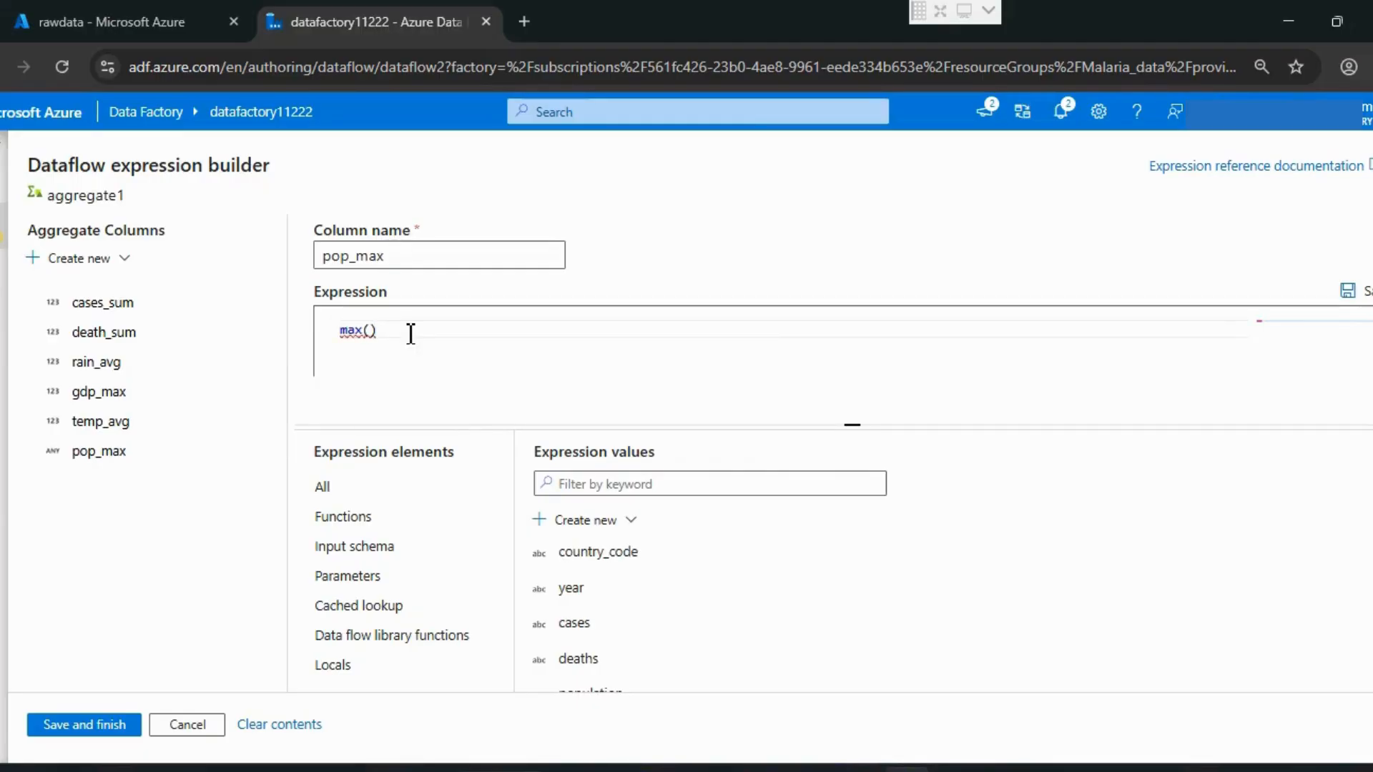
{"action": "type", "text": "to"}
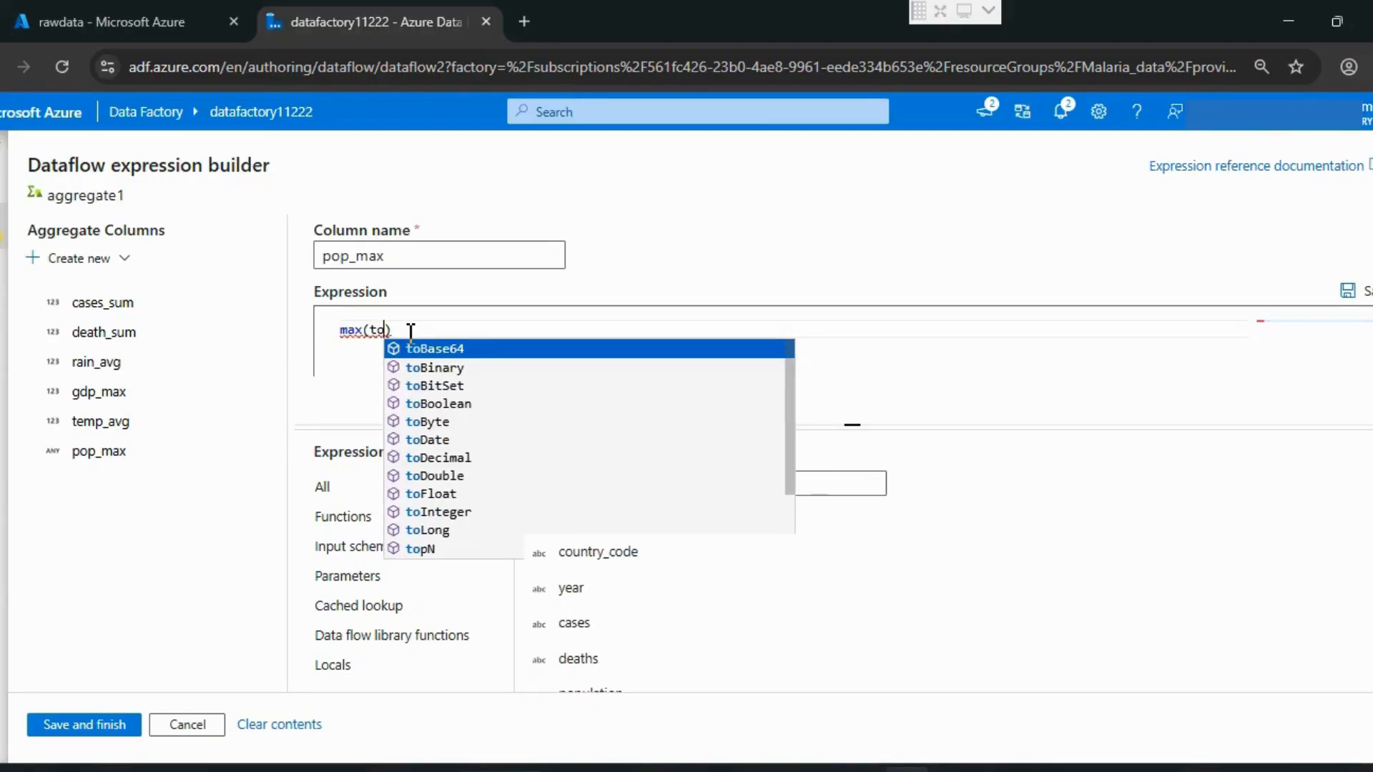
{"action": "type", "text": "i"}
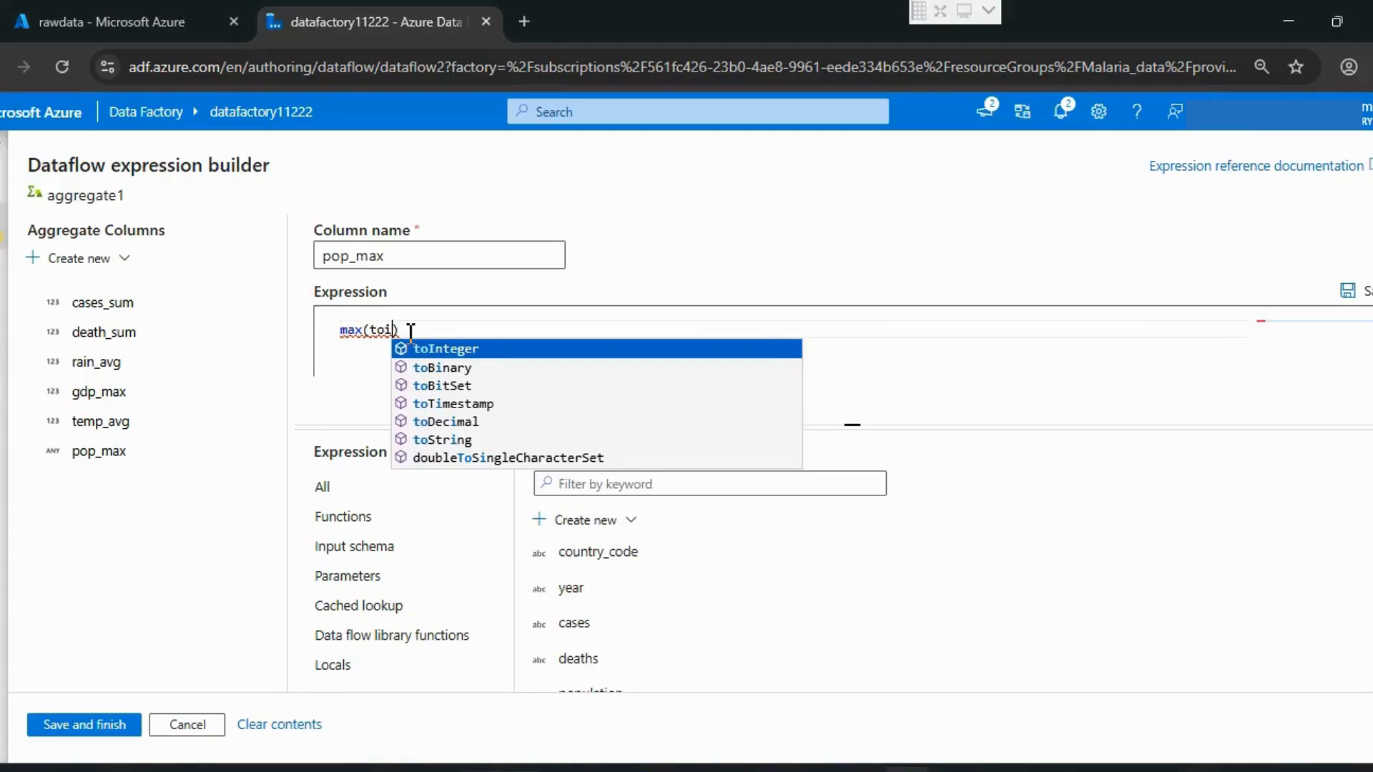
{"action": "key", "text": "Return"}
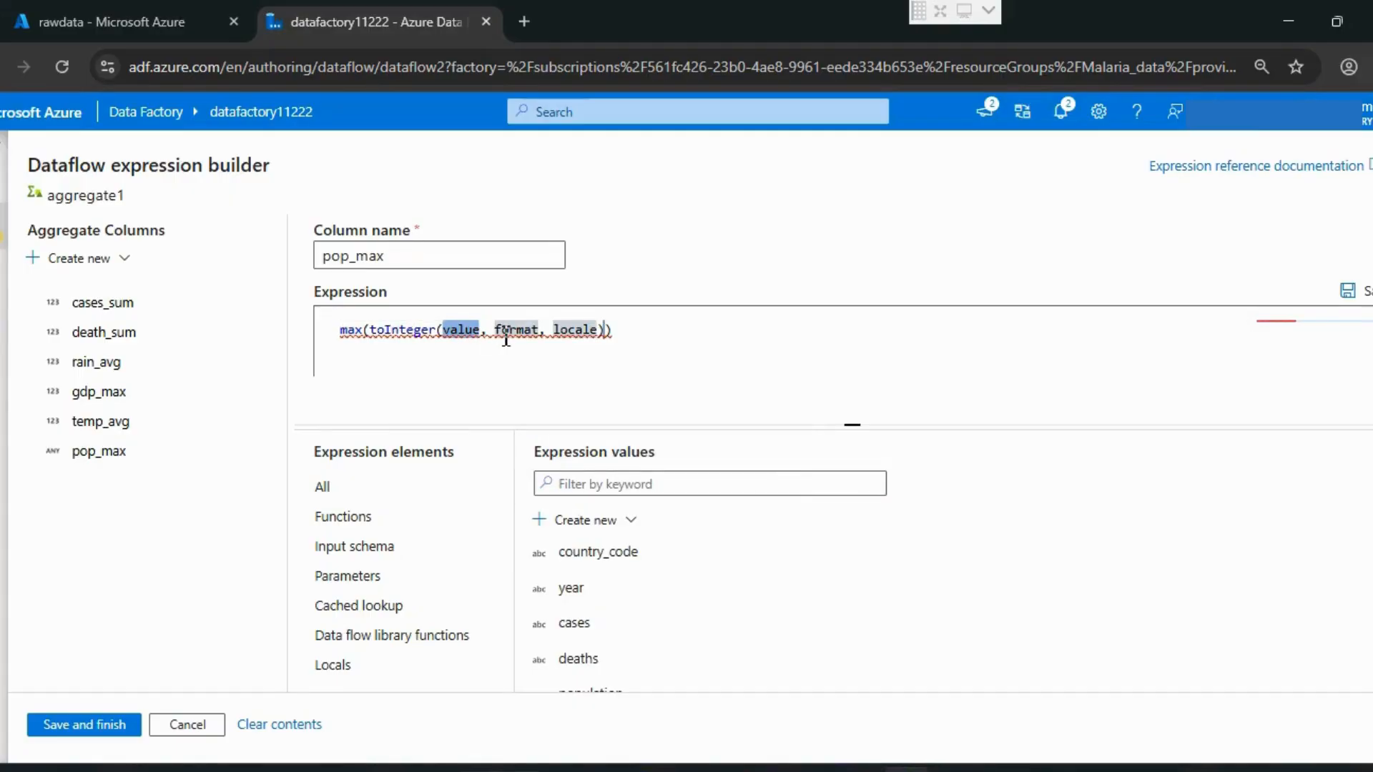
{"action": "left_click", "coordinate": [466, 330]}
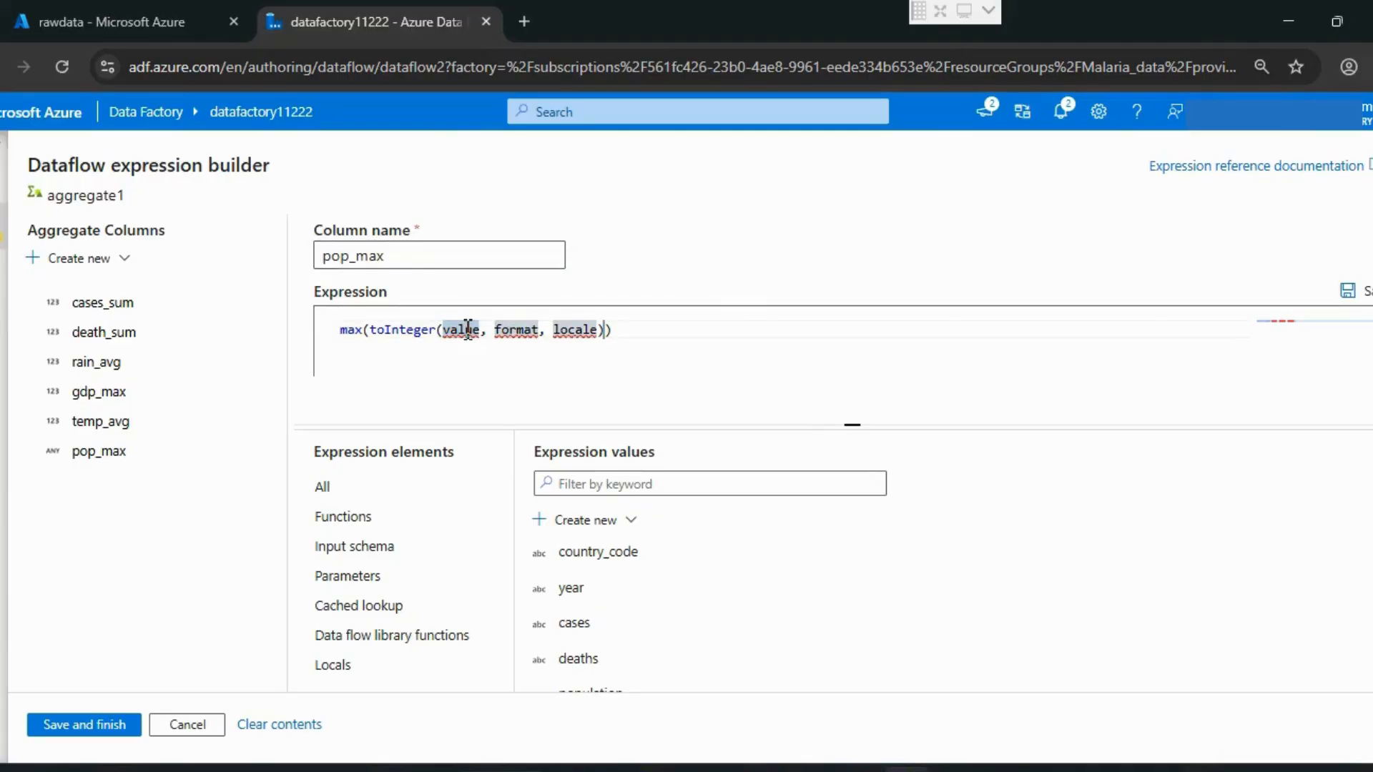
{"action": "double_click", "coordinate": [467, 329]}
{"action": "type", "text": "po"}
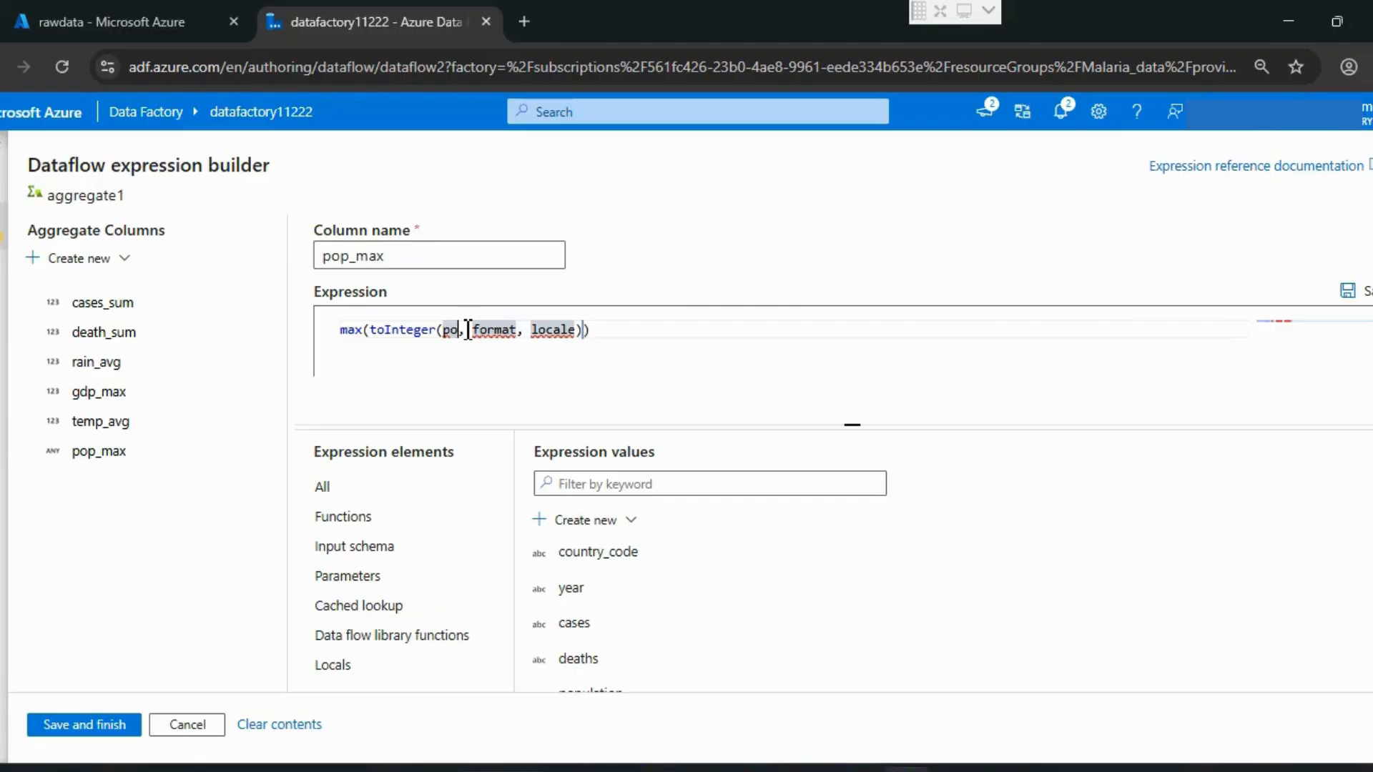
{"action": "type", "text": "pul"}
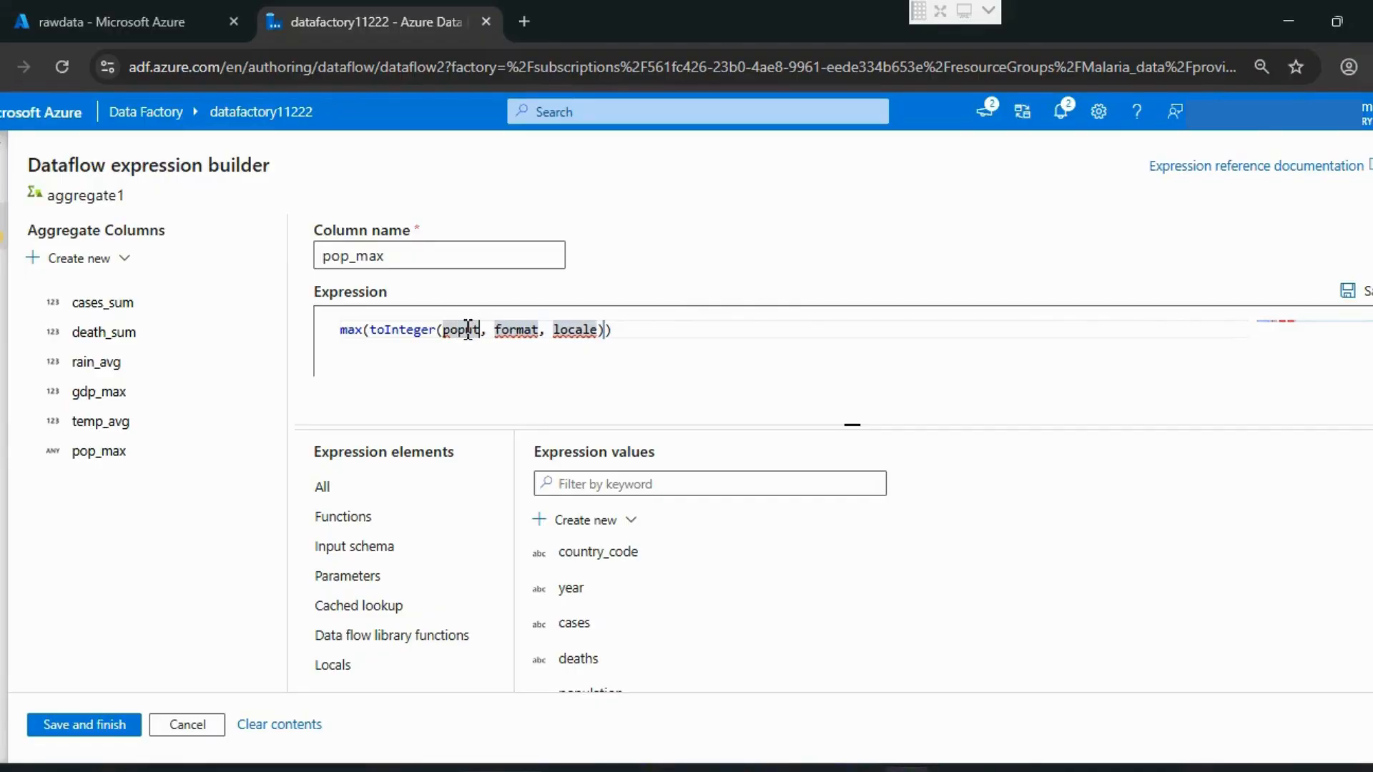
{"action": "key", "text": "BackSpace"}
{"action": "type", "text": "lation"}
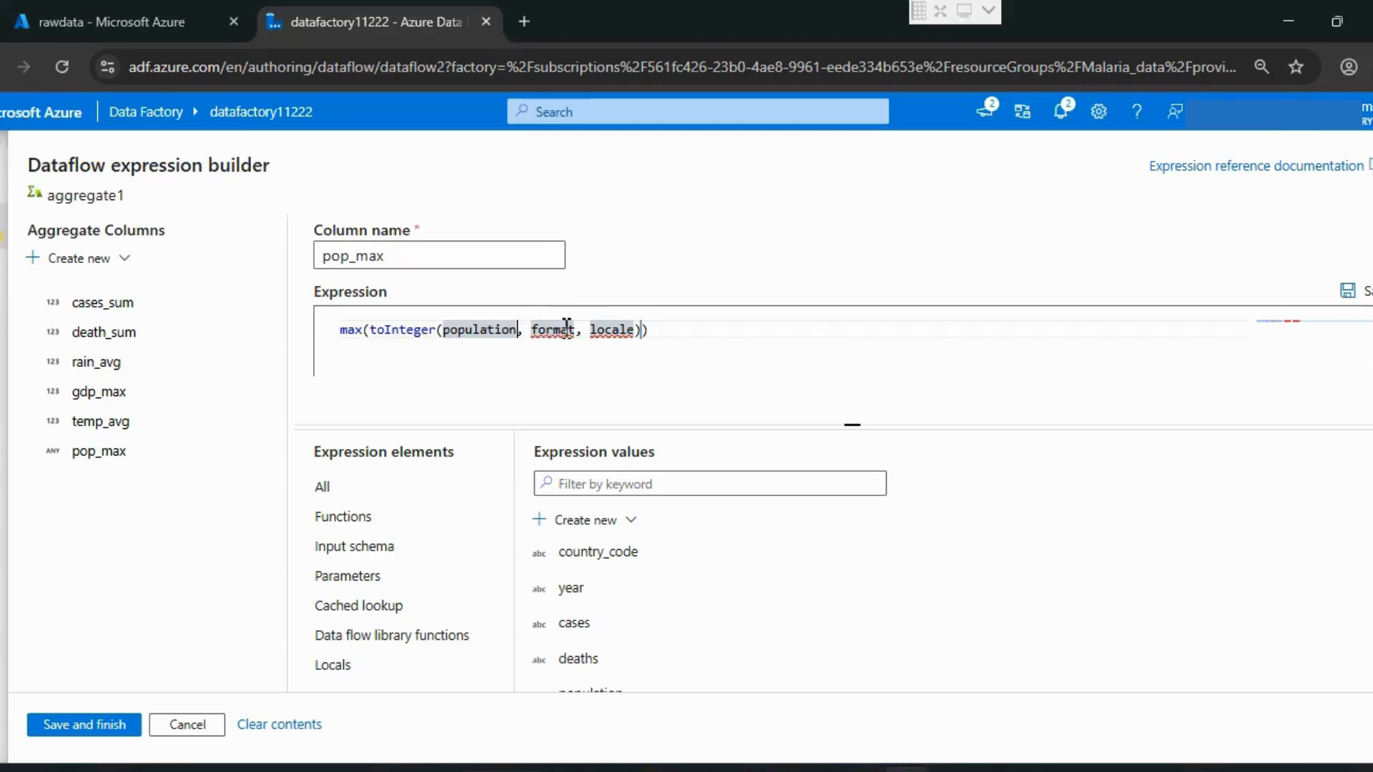
{"action": "left_click_drag", "start_coordinate": [519, 331], "coordinate": [641, 335]}
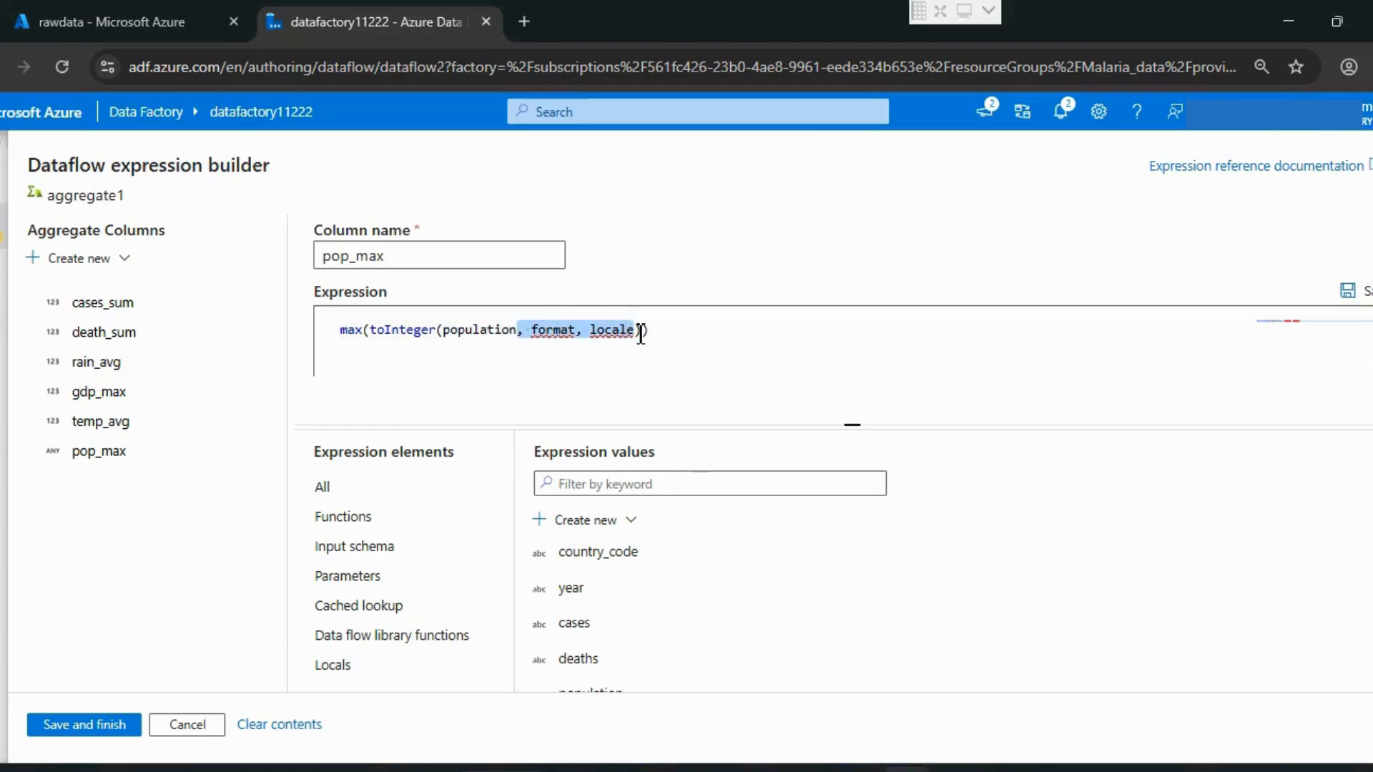
{"action": "key", "text": "BackSpace"}
{"action": "left_click", "coordinate": [453, 371]}
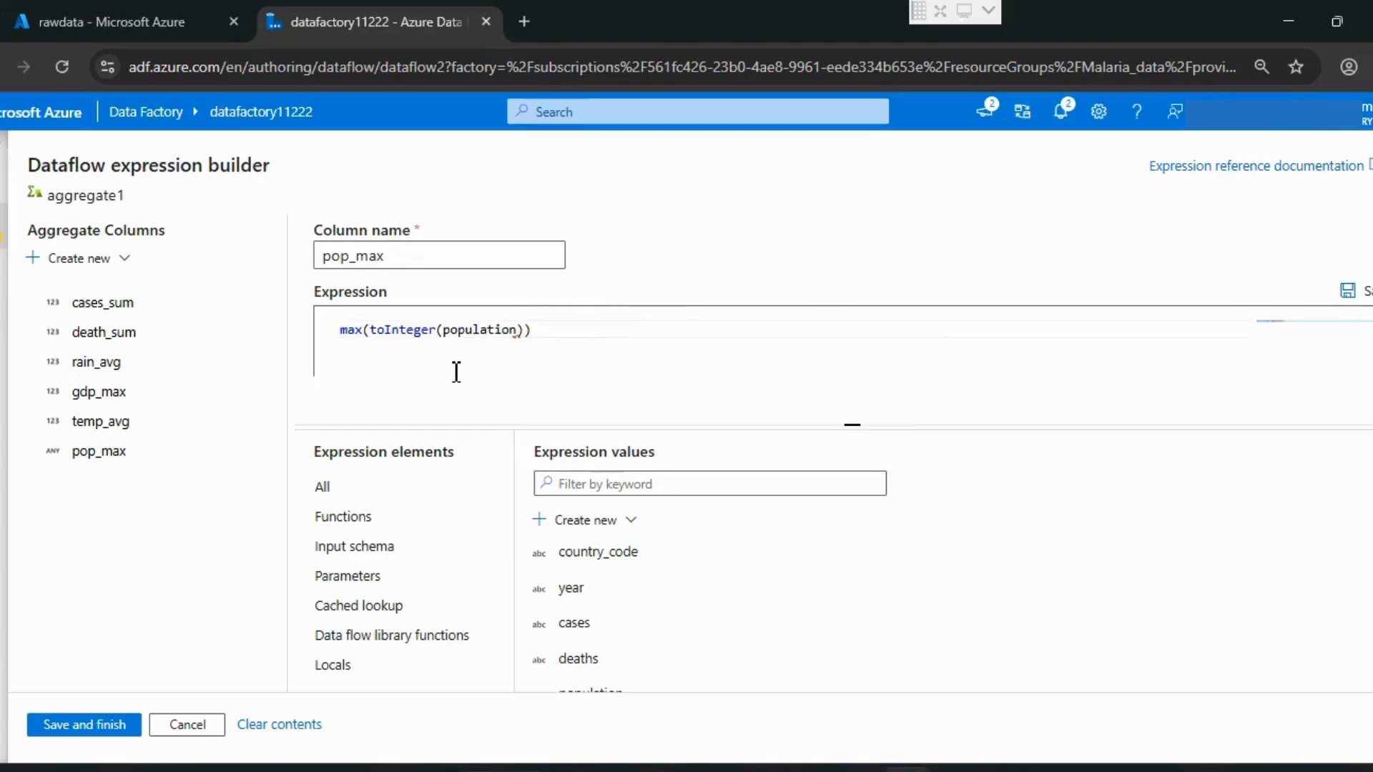
{"action": "left_click", "coordinate": [100, 718]}
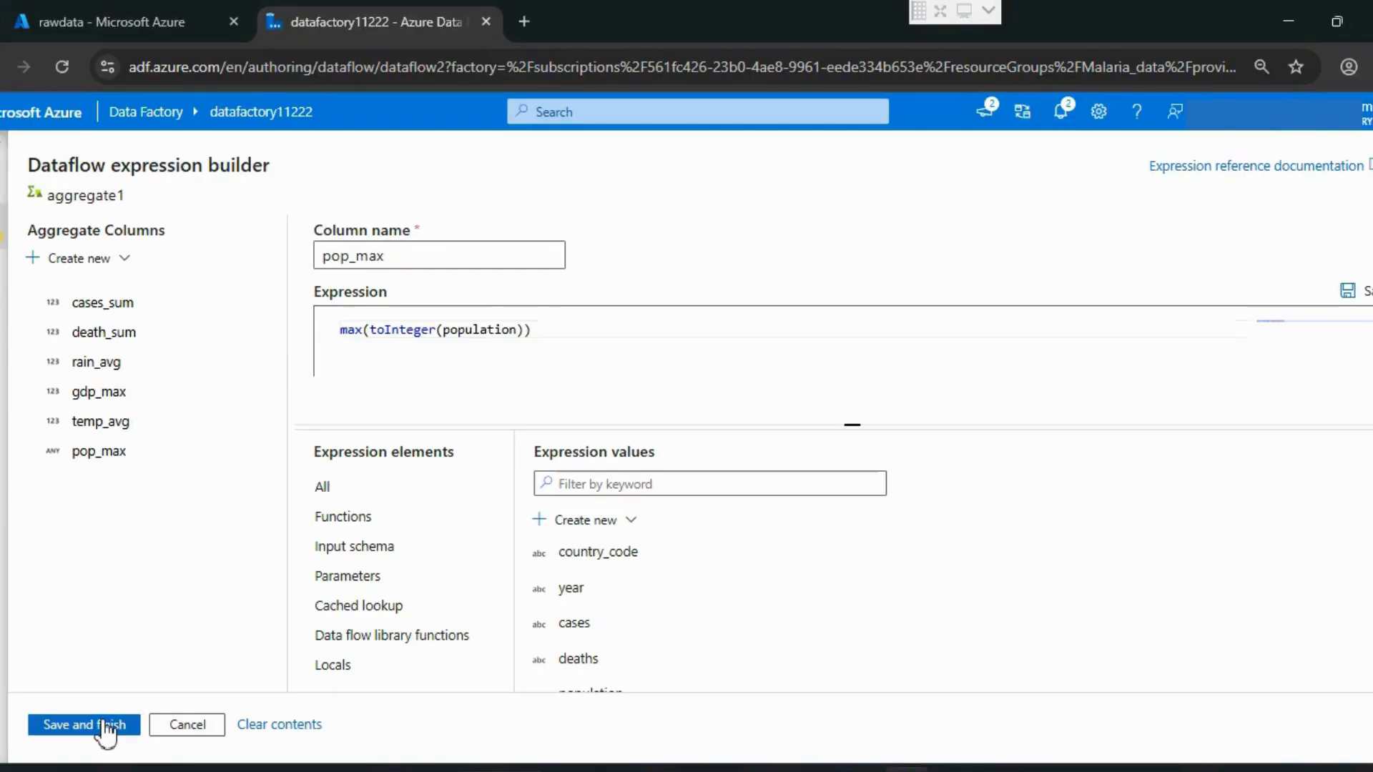
Step: Refresh the data preview of aggregate1 and examine the gdp_max, temp_avg, pop_max and rain_avg columns, sorting the rows by gdp_max and pop_max
{"action": "scroll", "coordinate": [815, 567], "scroll_direction": "down", "scroll_amount": 3}
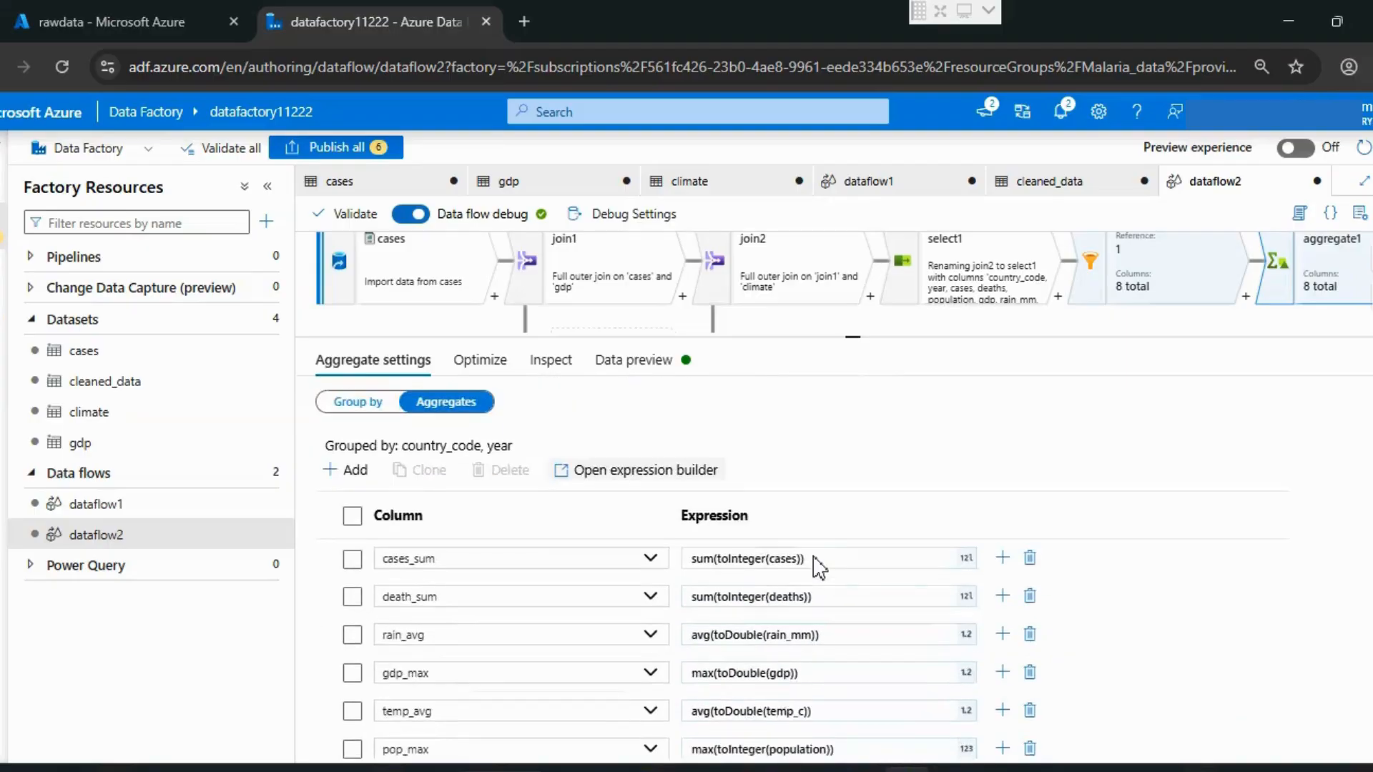
{"action": "left_click", "coordinate": [621, 359]}
{"action": "left_click", "coordinate": [386, 438]}
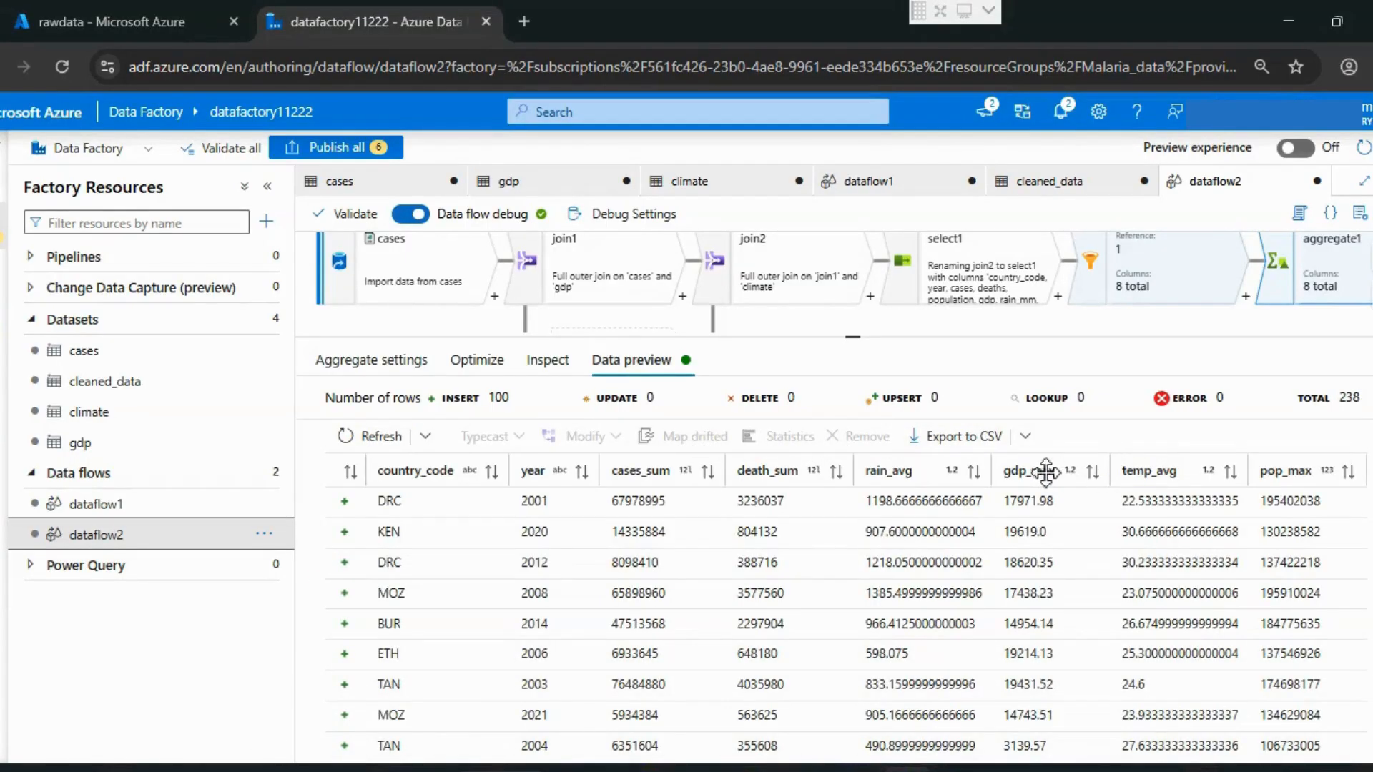
{"action": "left_click", "coordinate": [1090, 471]}
{"action": "left_click", "coordinate": [1159, 471]}
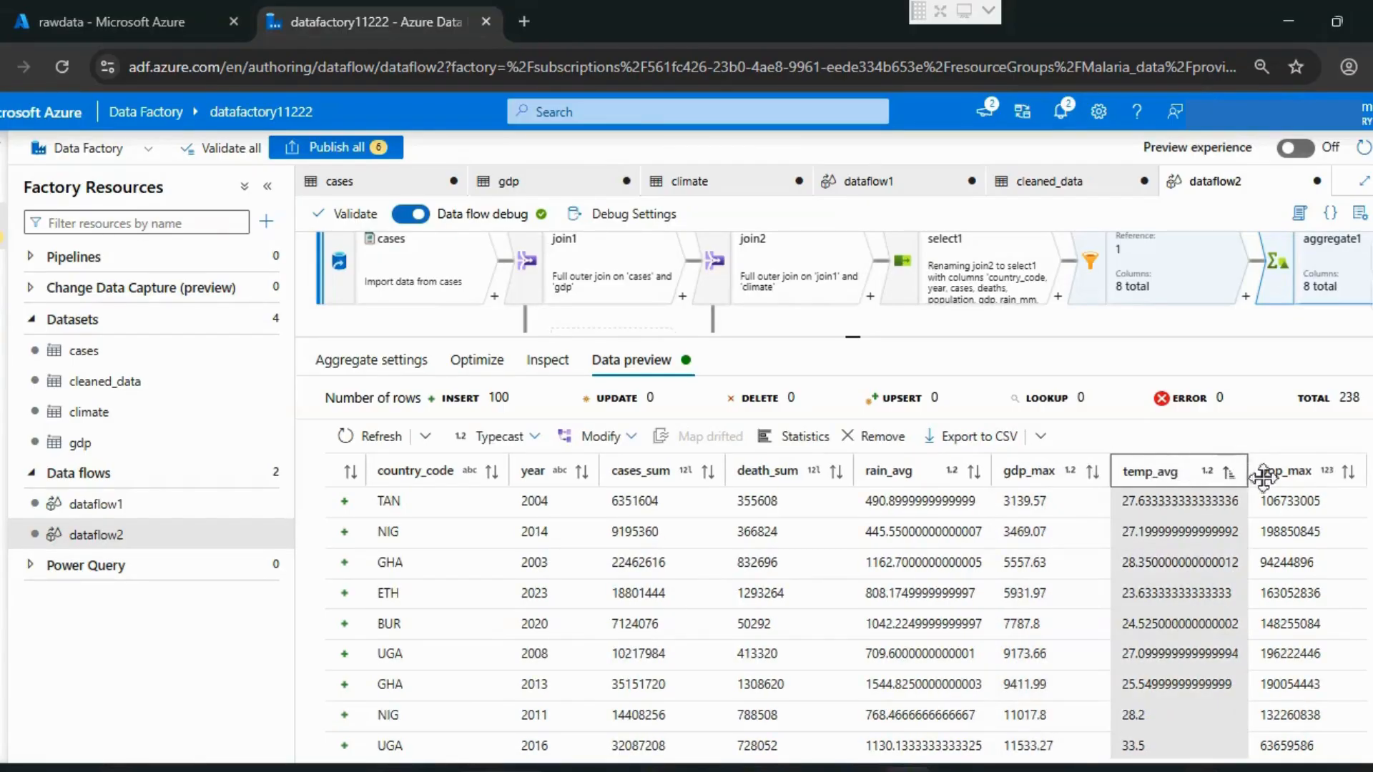
{"action": "left_click", "coordinate": [1299, 470]}
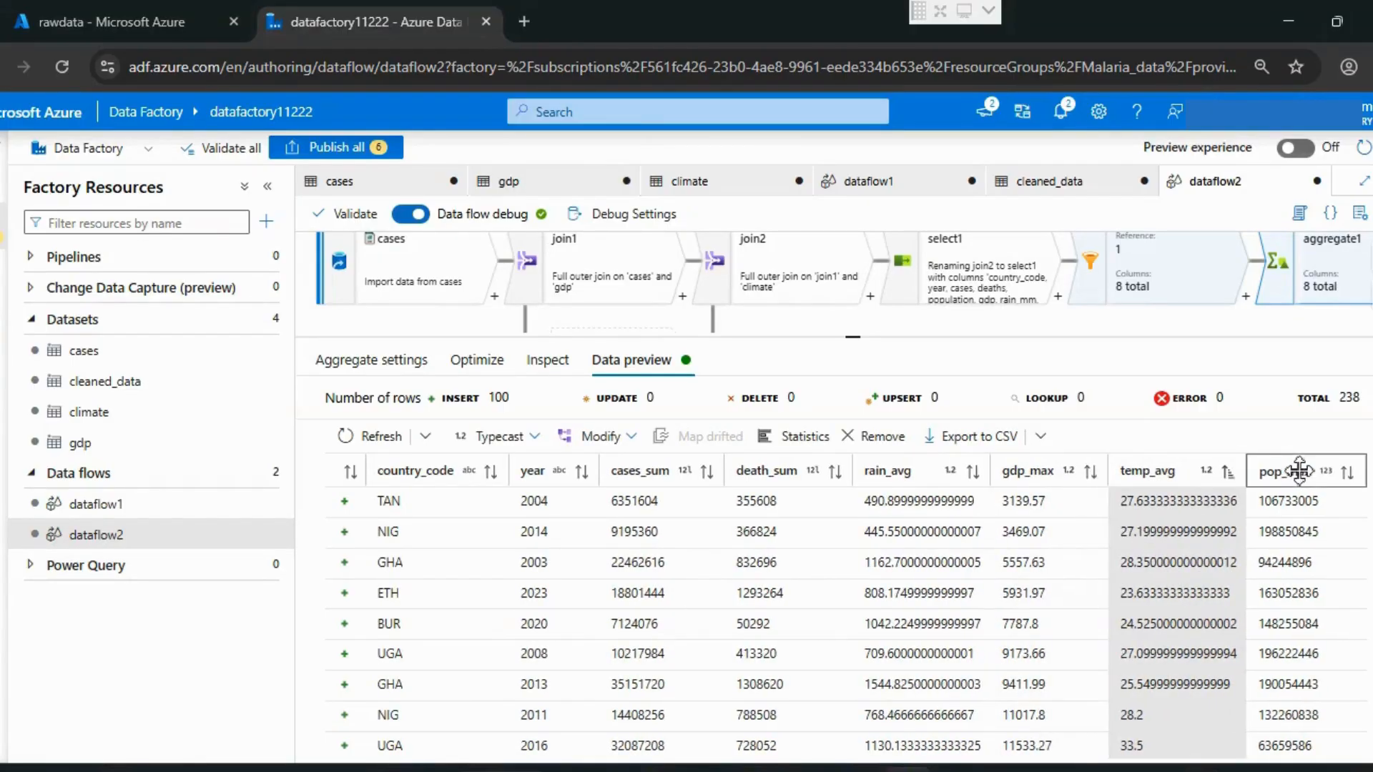
{"action": "left_click", "coordinate": [923, 472]}
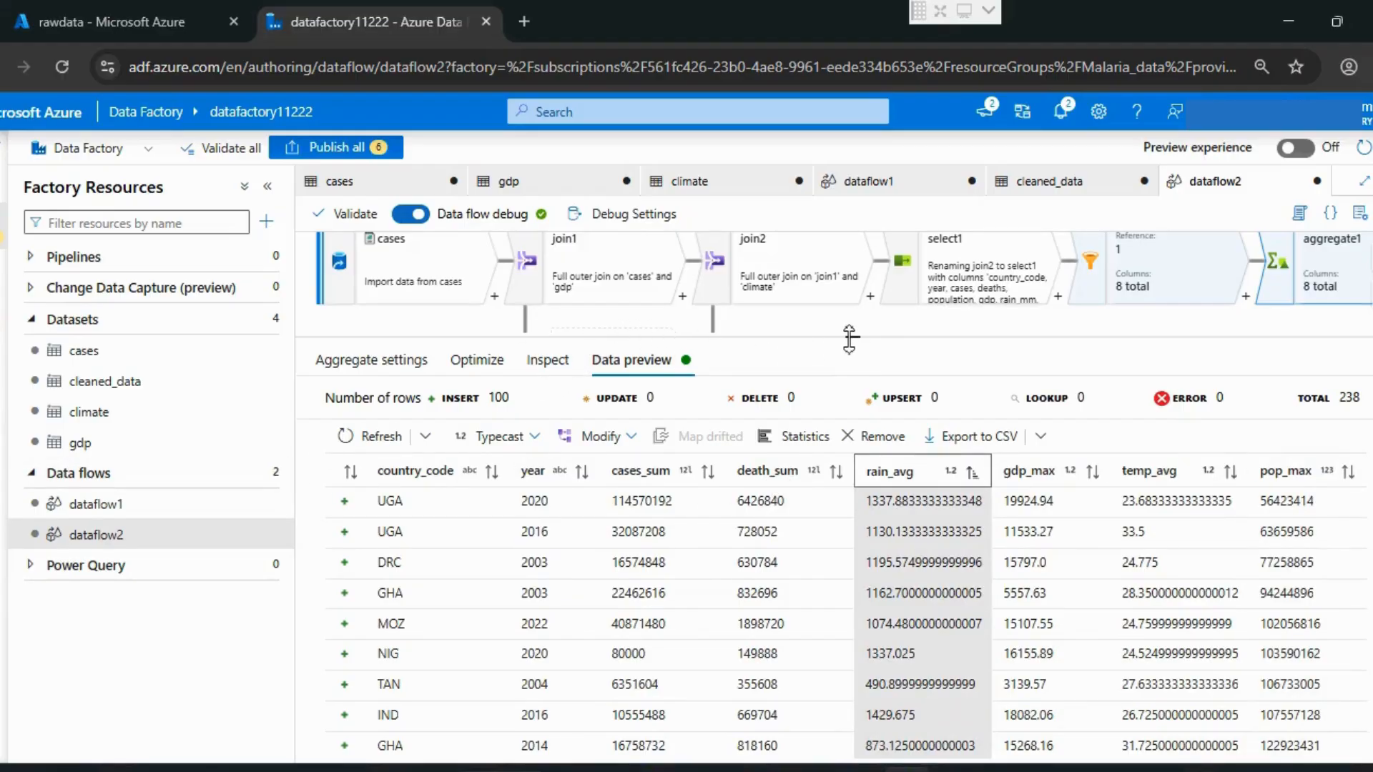
Step: Add a Derived Column transformation after aggregate1 in the data flow
{"action": "left_click_drag", "start_coordinate": [850, 342], "coordinate": [850, 469]}
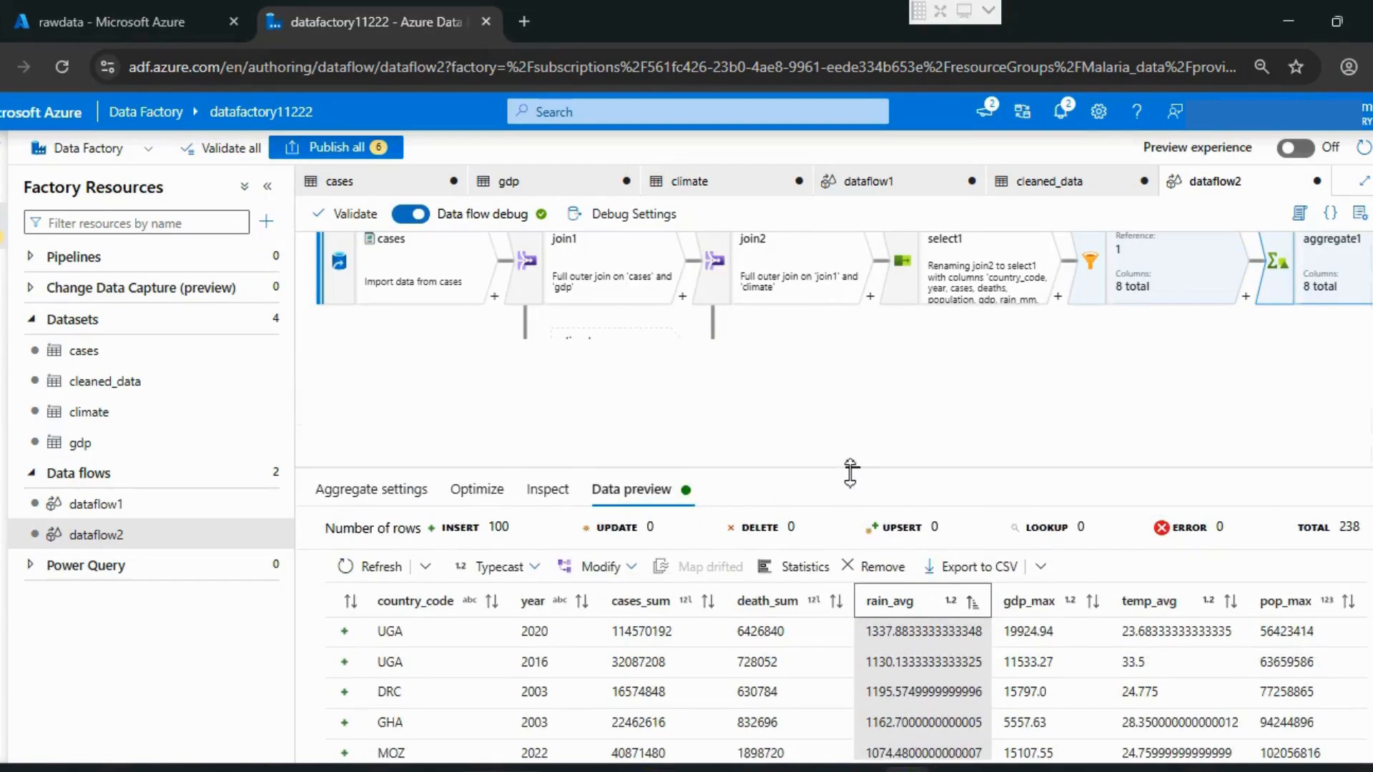
{"action": "left_click_drag", "start_coordinate": [1114, 397], "coordinate": [751, 395]}
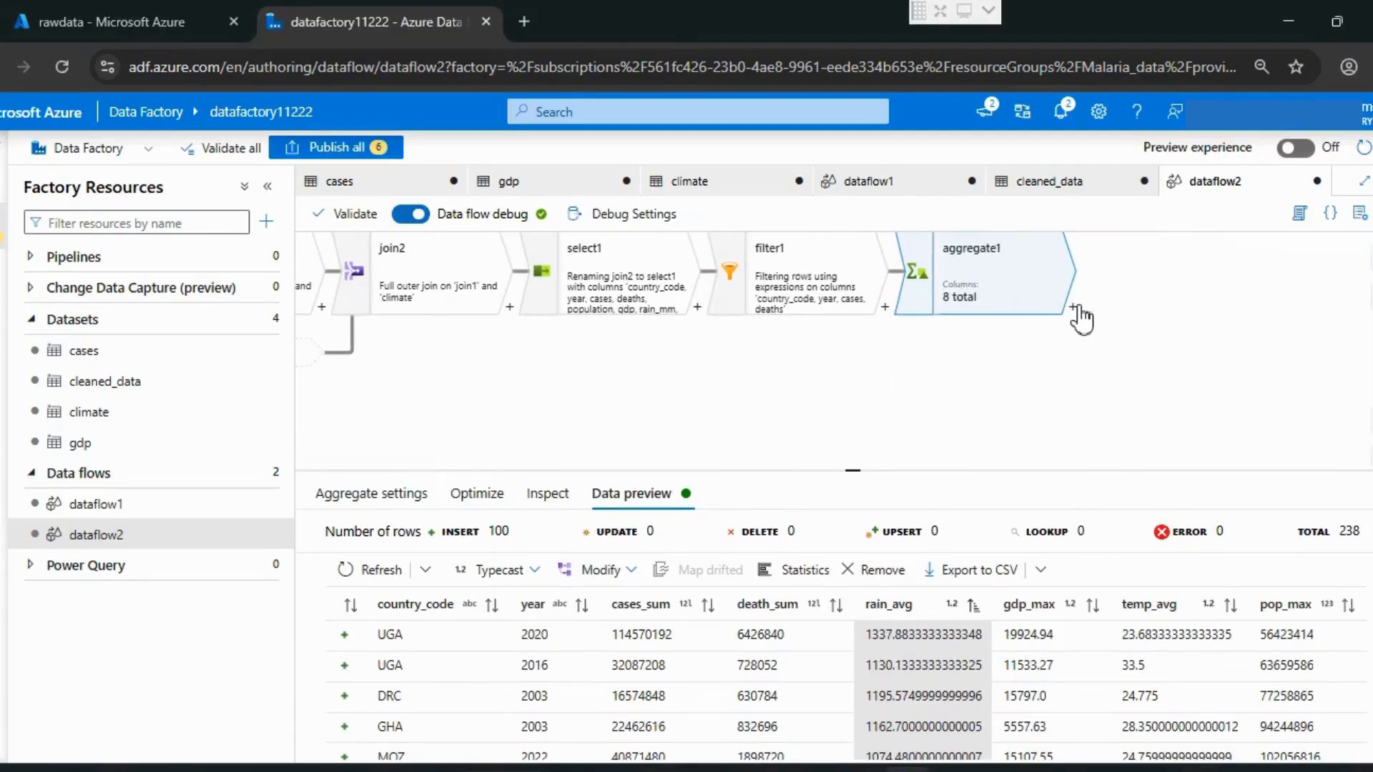
{"action": "left_click", "coordinate": [1074, 308]}
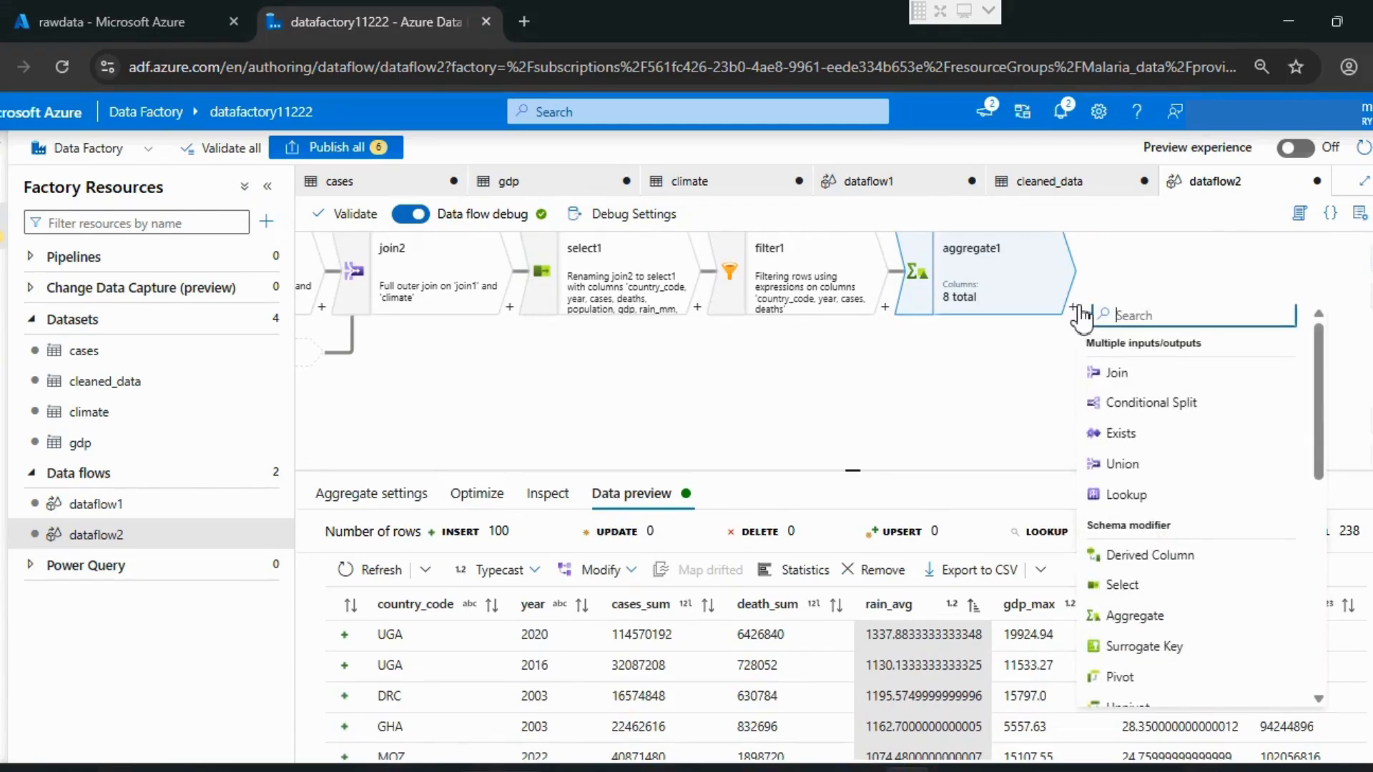
{"action": "type", "text": "d"}
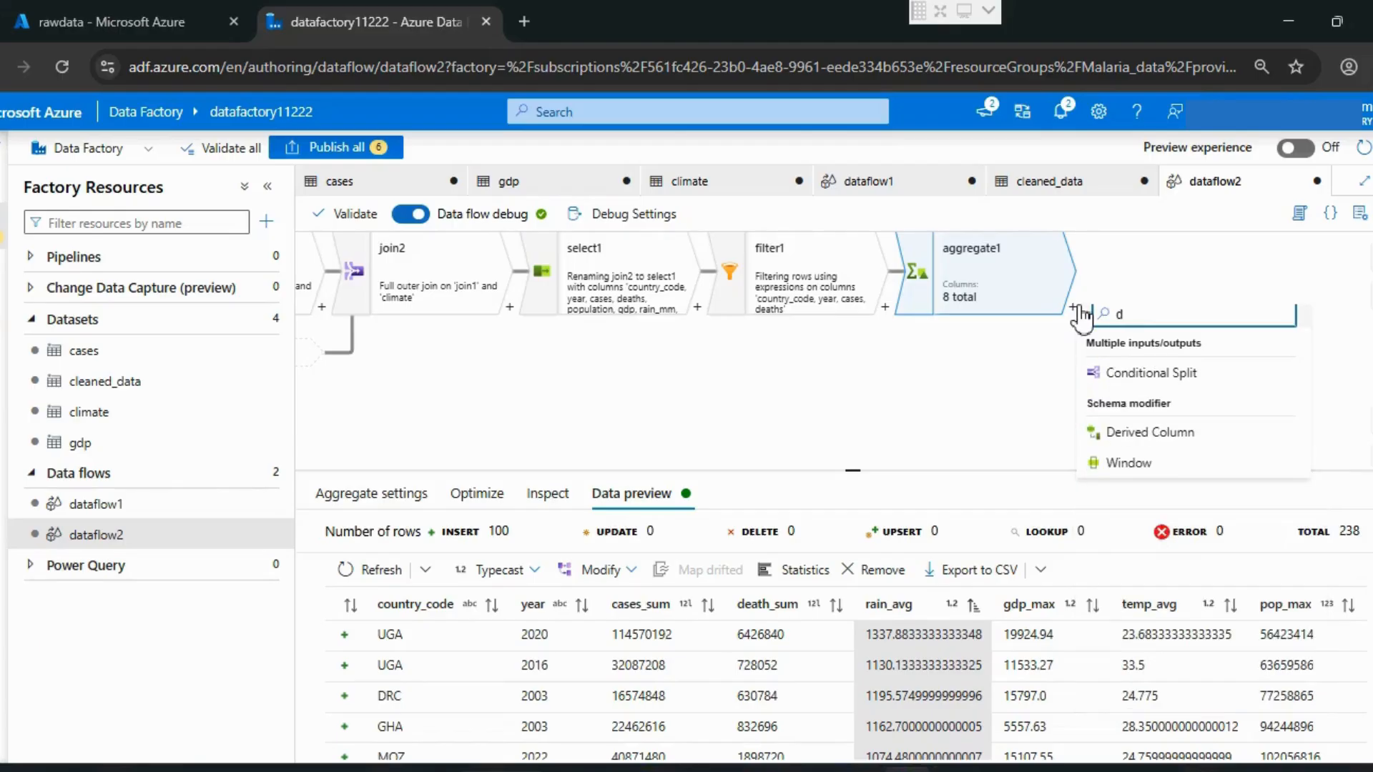
{"action": "type", "text": "e"}
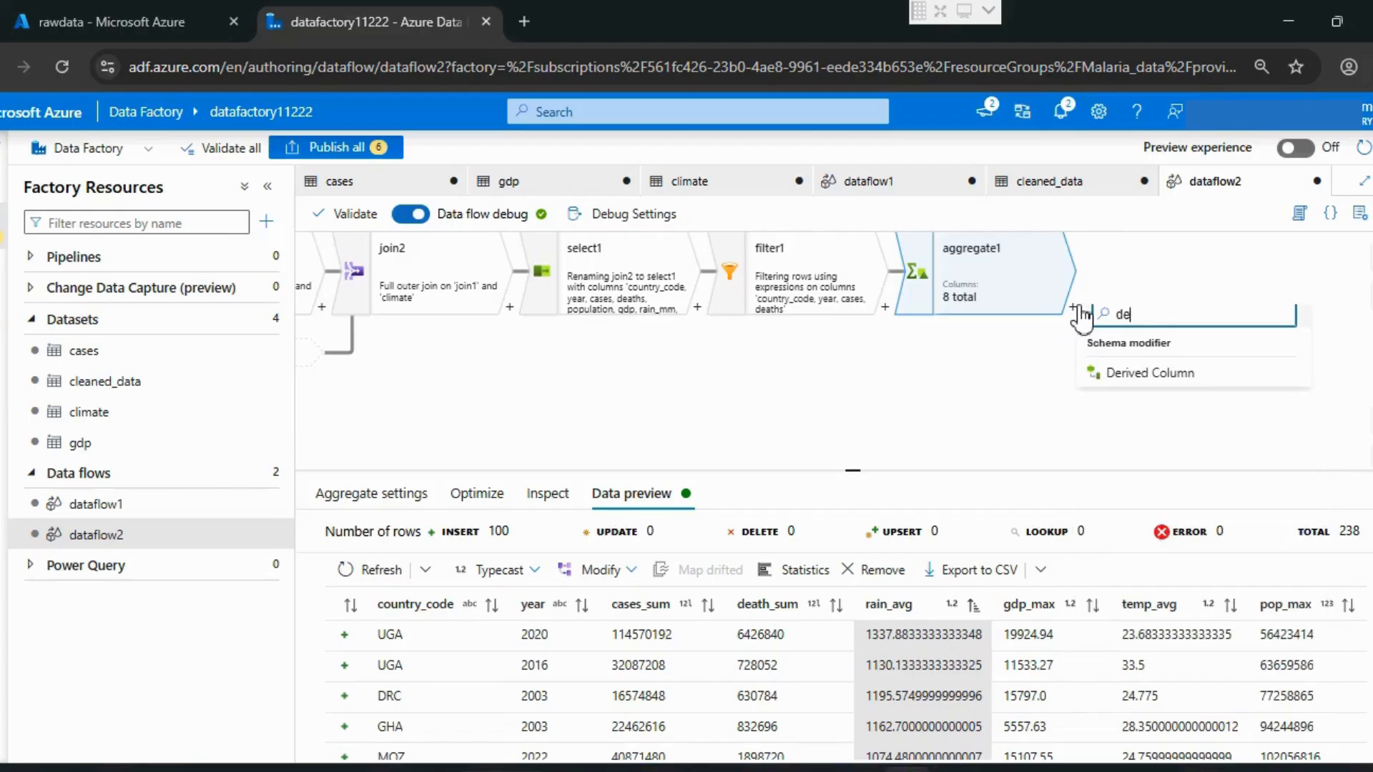
{"action": "left_click", "coordinate": [1139, 372]}
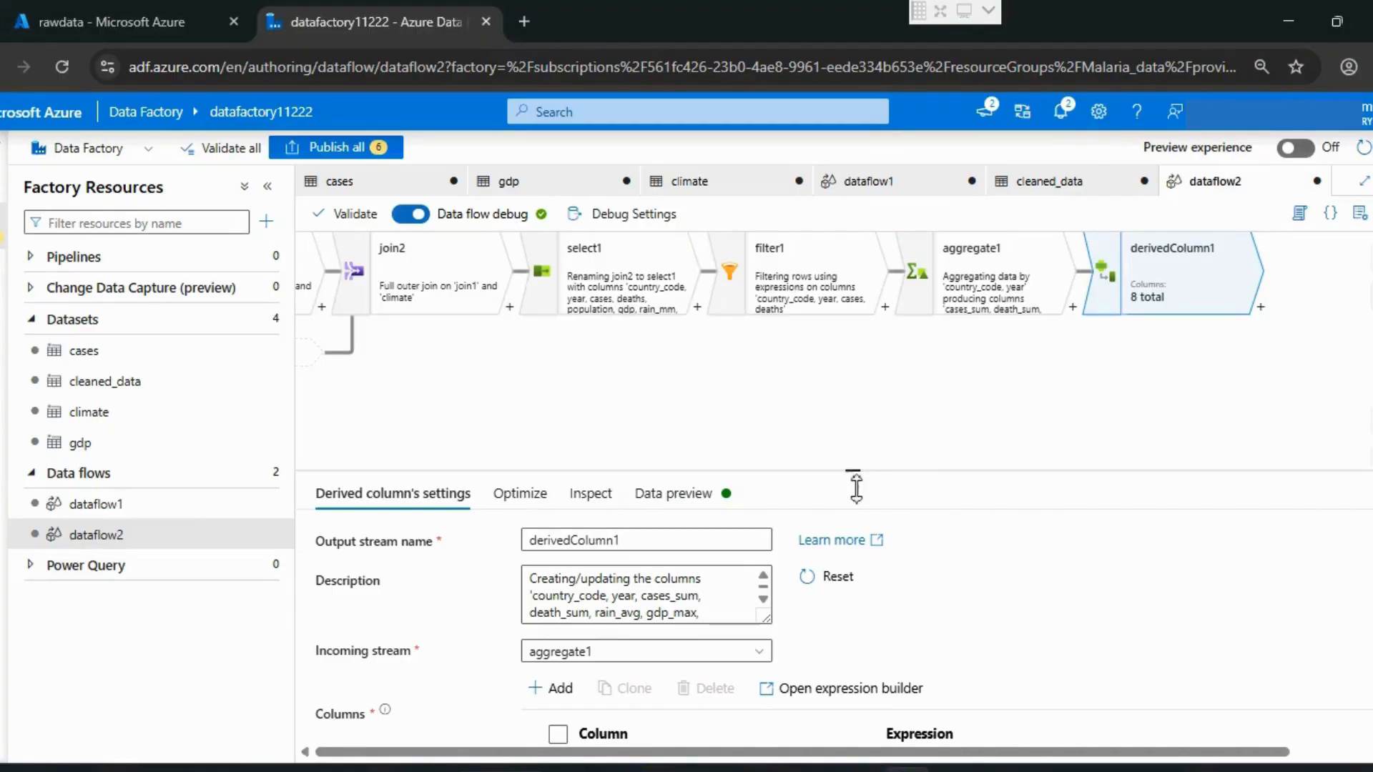
Step: Name the first column of the derivedColumn1 transformation incidence
{"action": "left_click_drag", "start_coordinate": [851, 474], "coordinate": [851, 325]}
{"action": "left_click", "coordinate": [653, 631]}
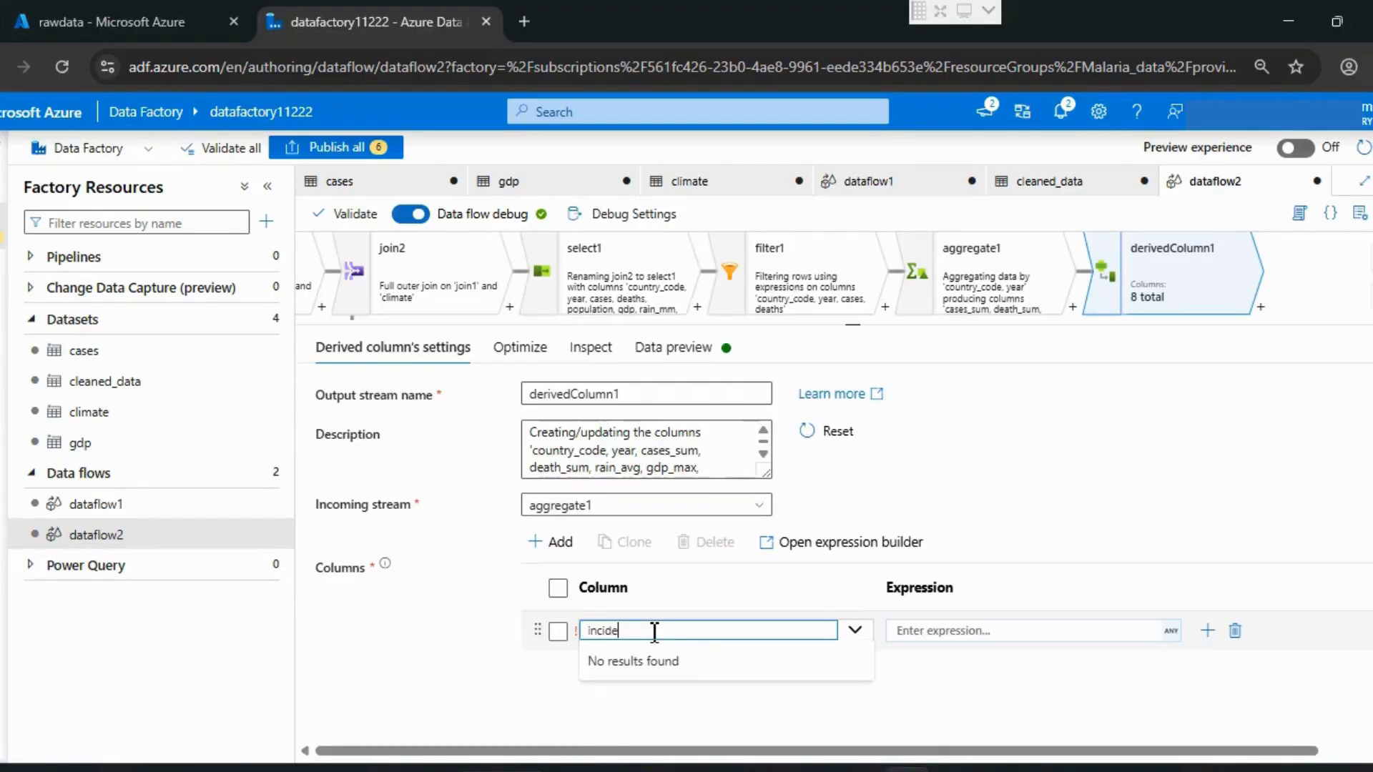
{"action": "type", "text": "nce"}
{"action": "key", "text": "Return"}
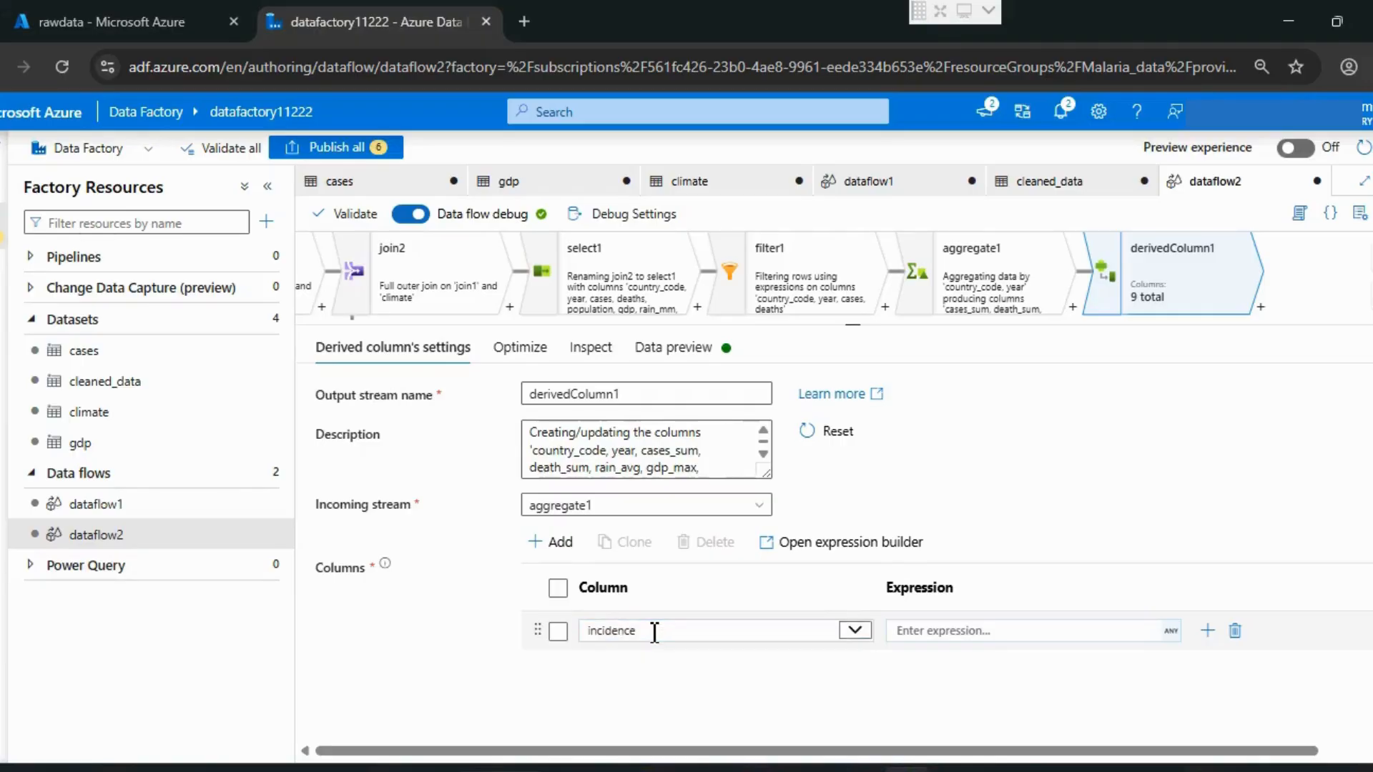
Step: Start the incidence column's expression with an iif function whose condition is an isNull check
{"action": "left_click", "coordinate": [1171, 630]}
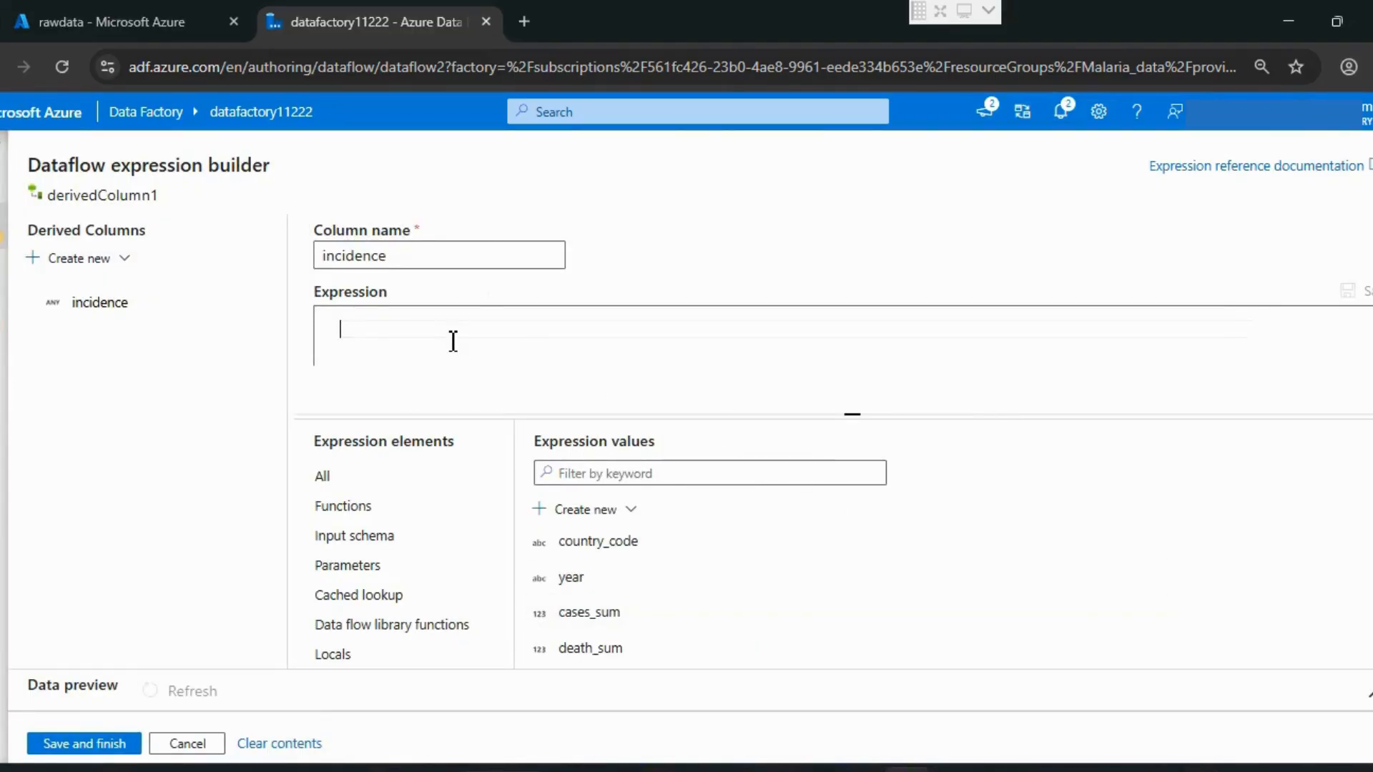
{"action": "type", "text": "iif"}
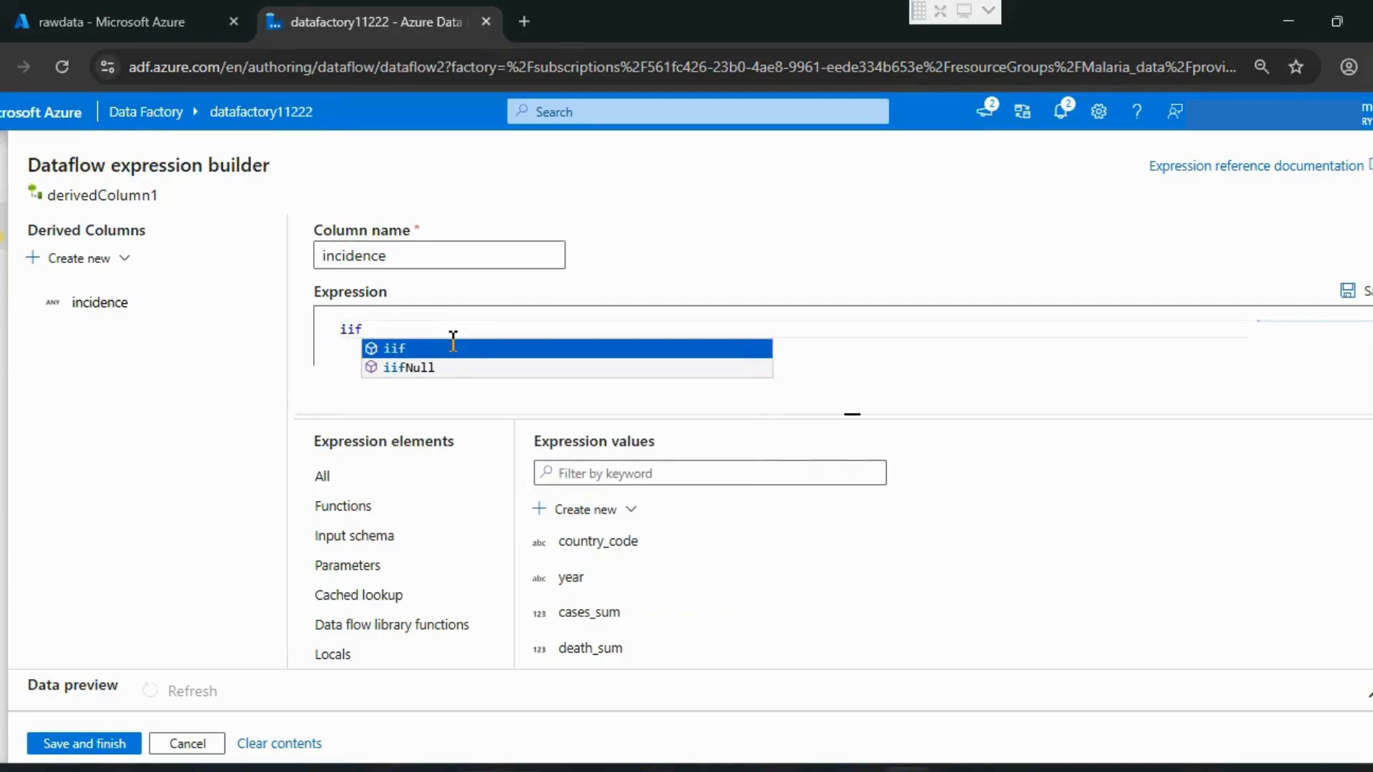
{"action": "left_click", "coordinate": [453, 346]}
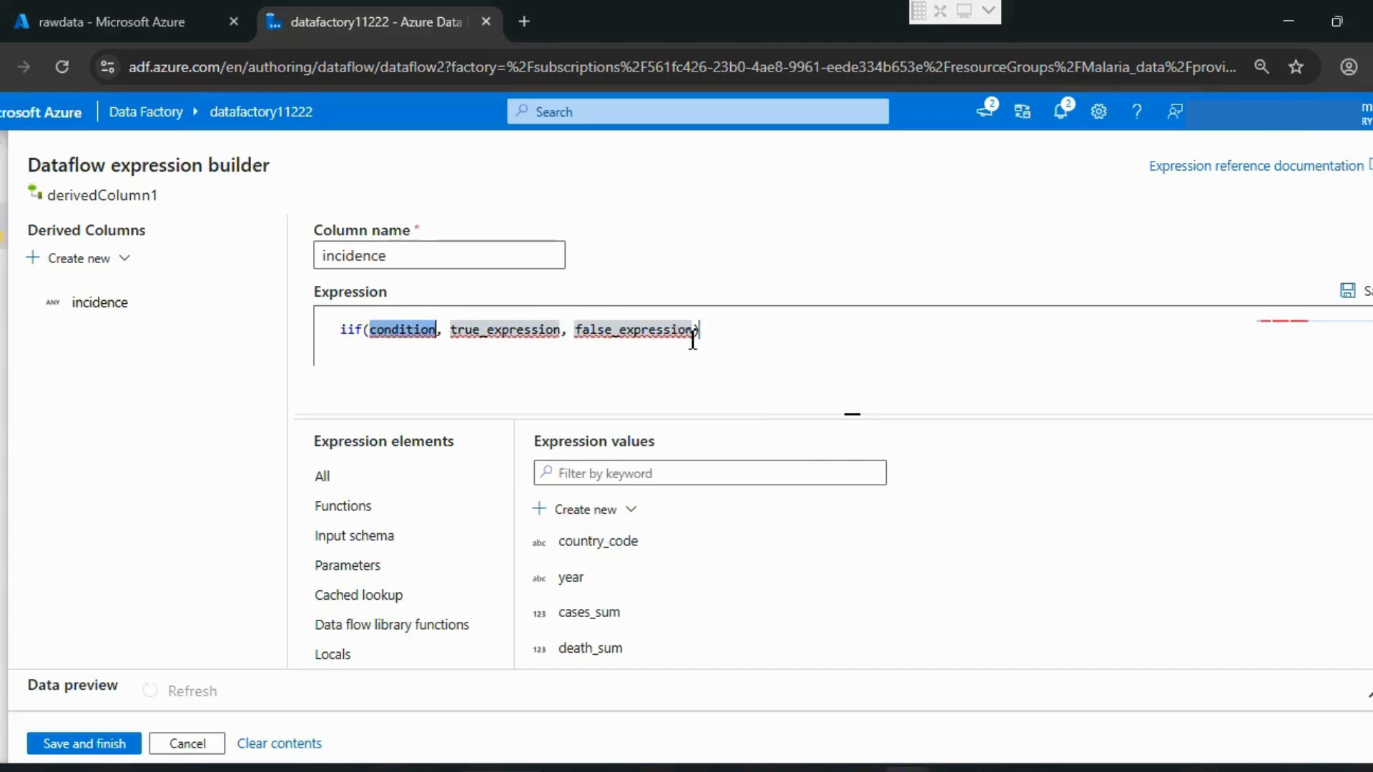
{"action": "left_click_drag", "start_coordinate": [694, 336], "coordinate": [378, 336]}
{"action": "key", "text": "BackSpace"}
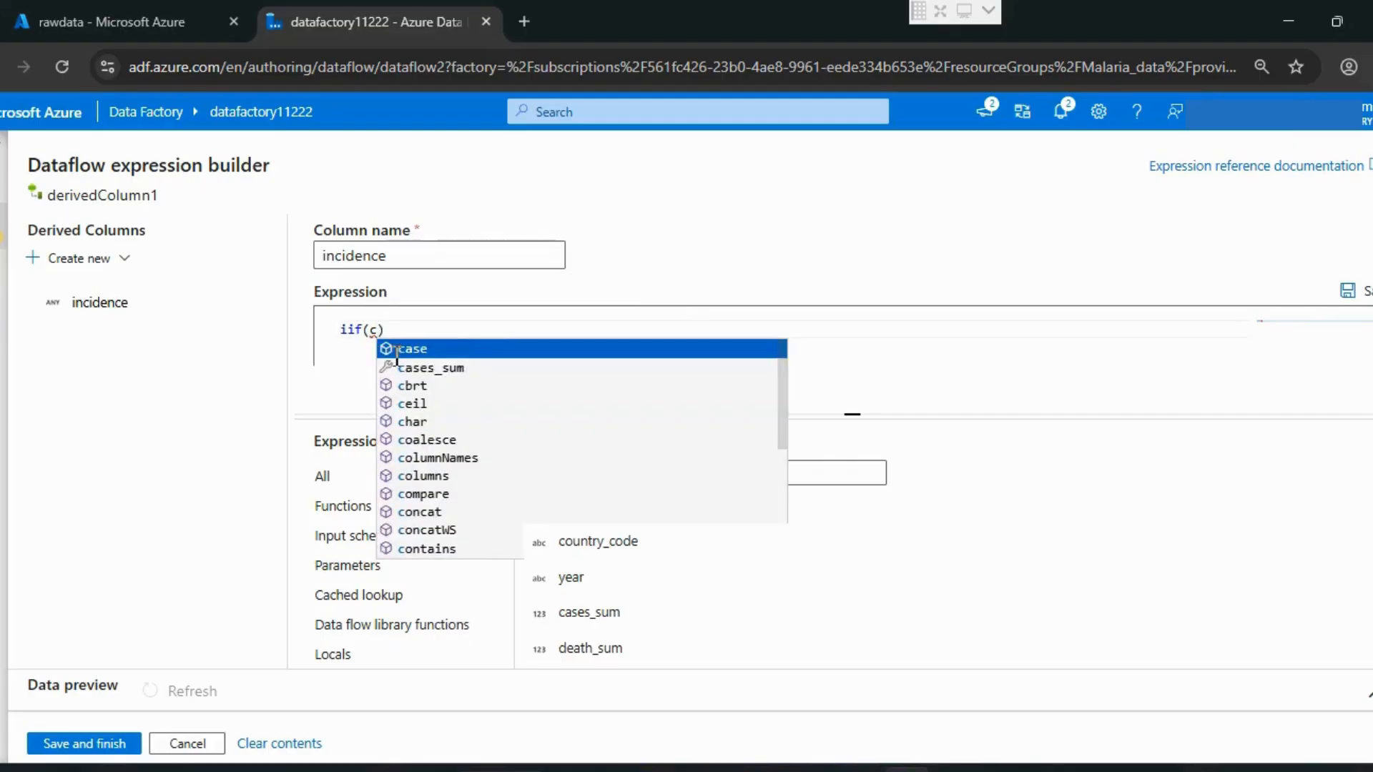
{"action": "key", "text": "BackSpace"}
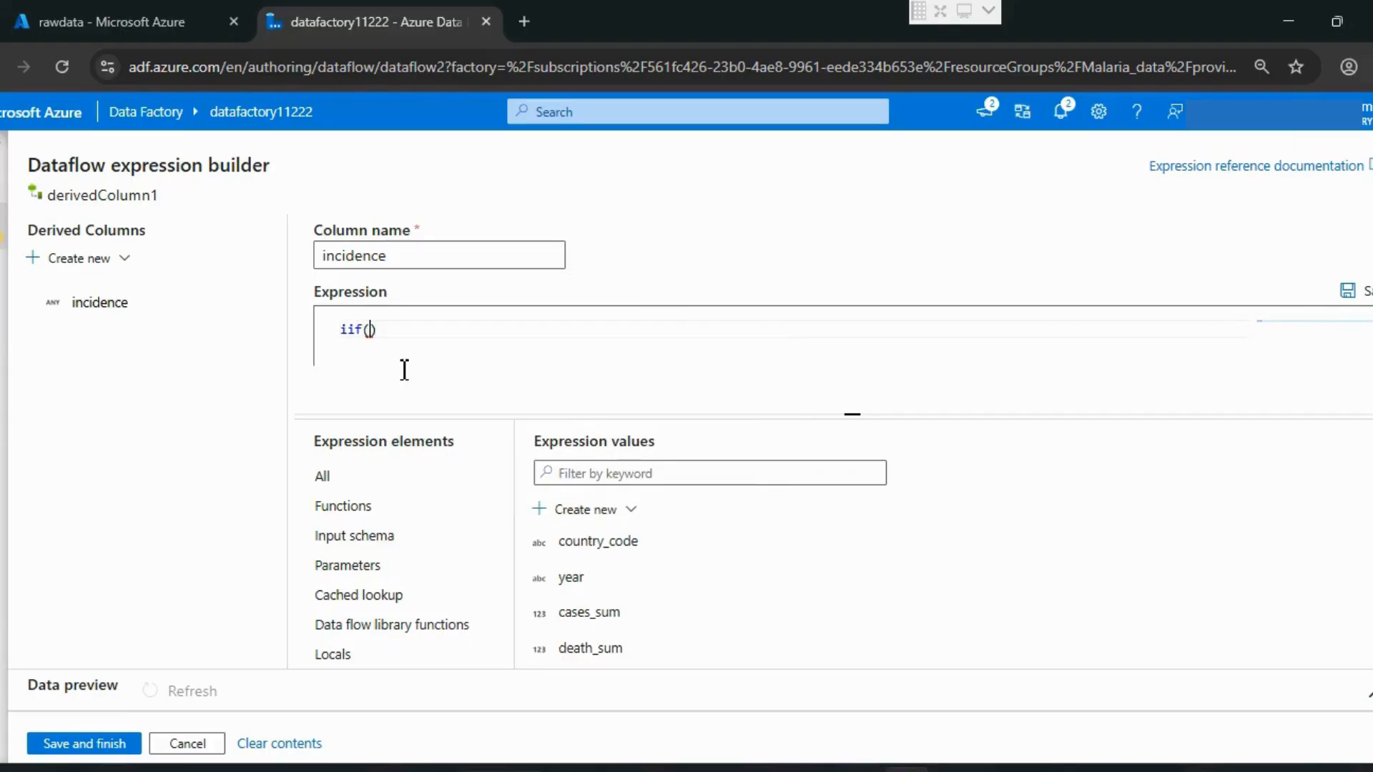
{"action": "type", "text": "is"}
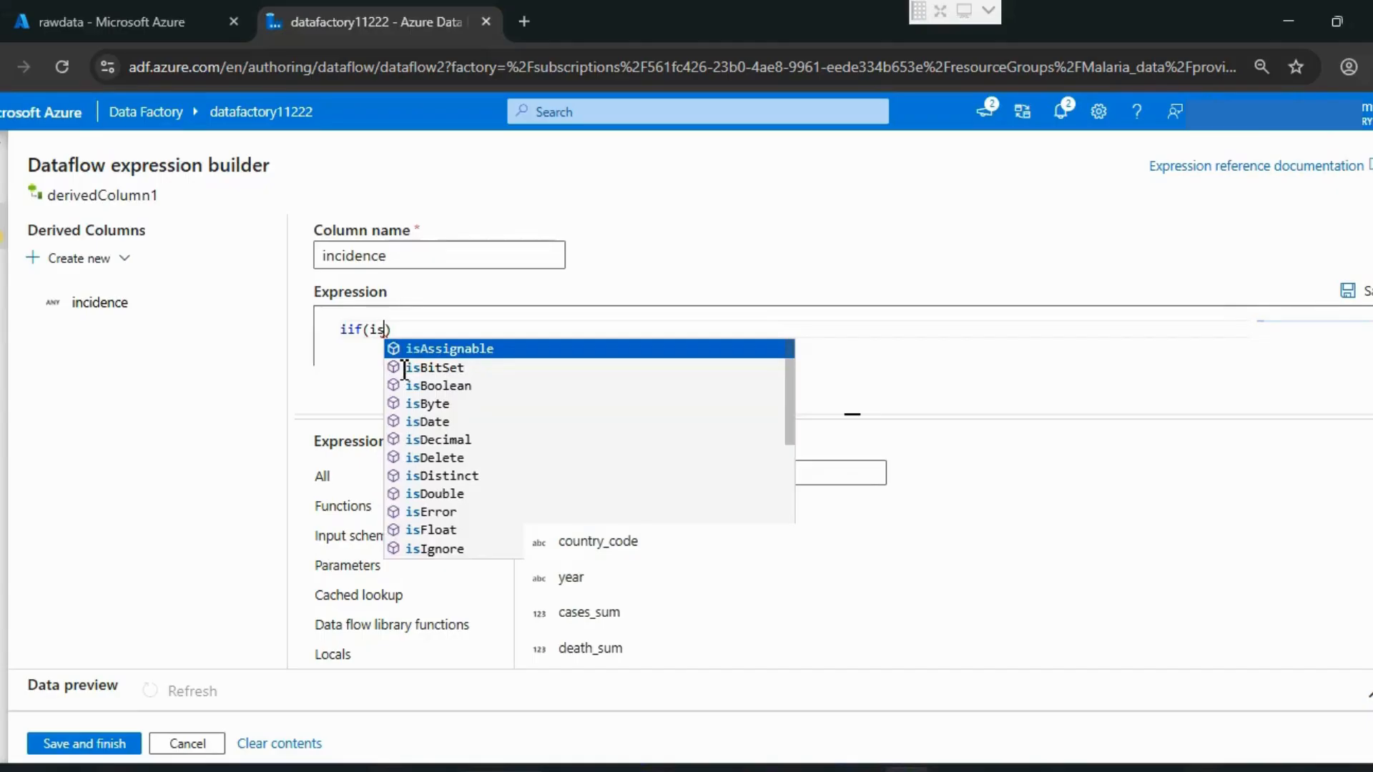
{"action": "type", "text": "nu"}
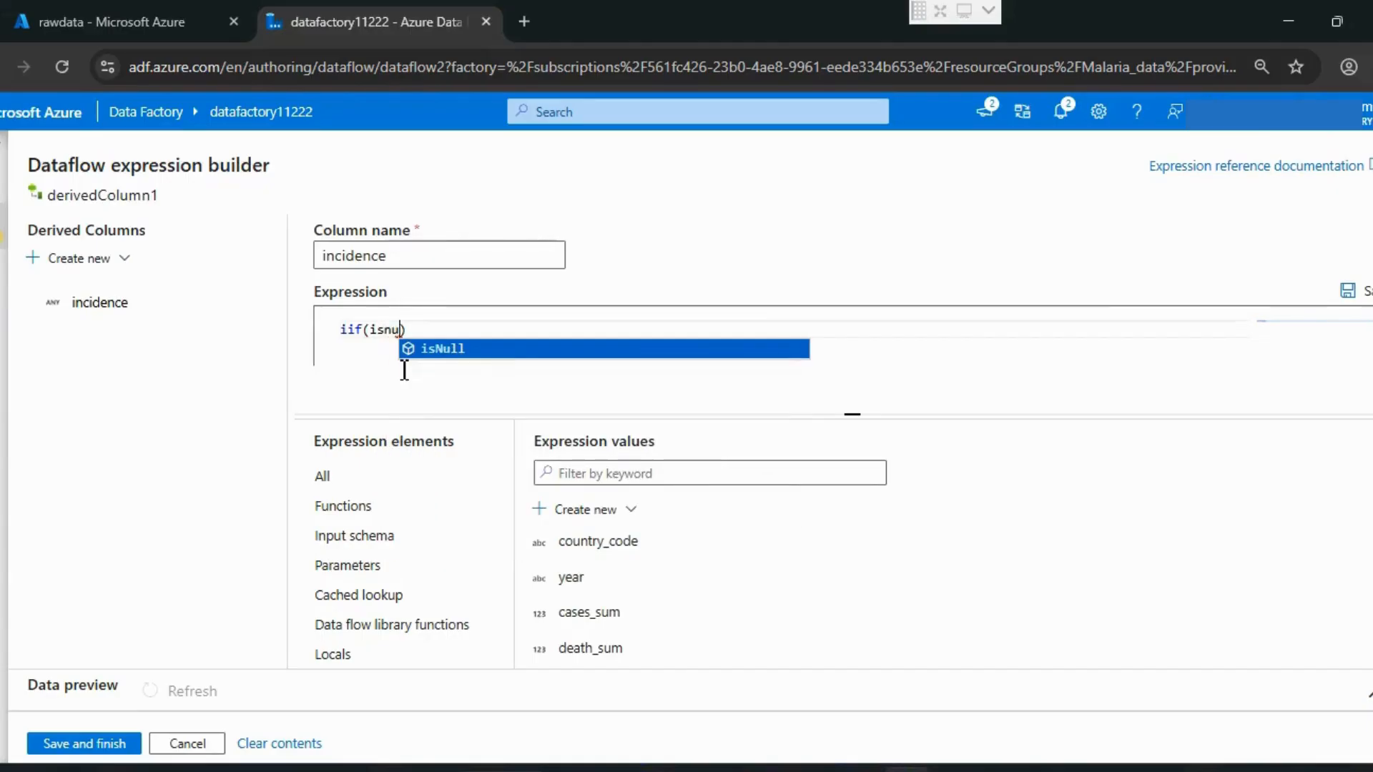
{"action": "key", "text": "Return"}
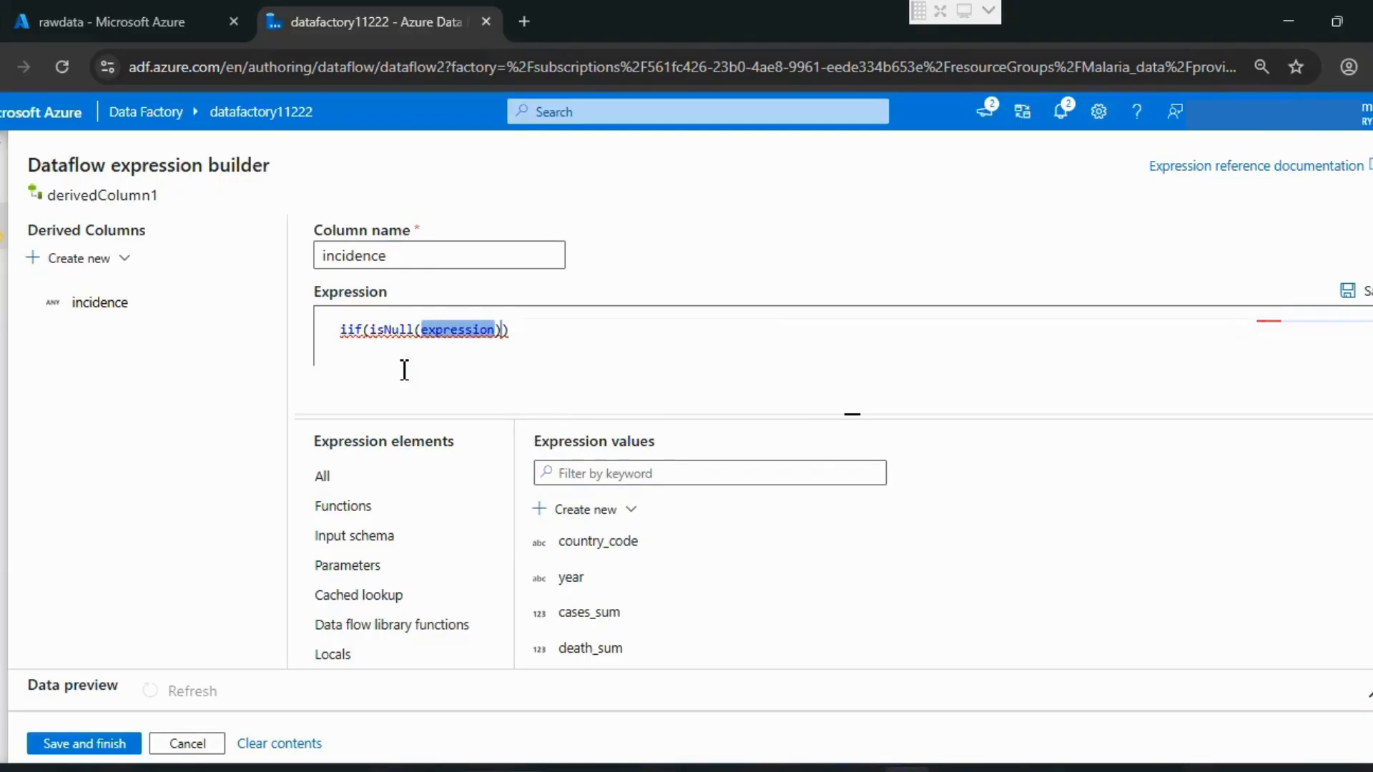
Step: Complete the incidence expression as iif(isNull(pop_max) ||pop_max==0,0.0,(cases_sum*1000.0)/pop_max)
{"action": "type", "text": "p_m"}
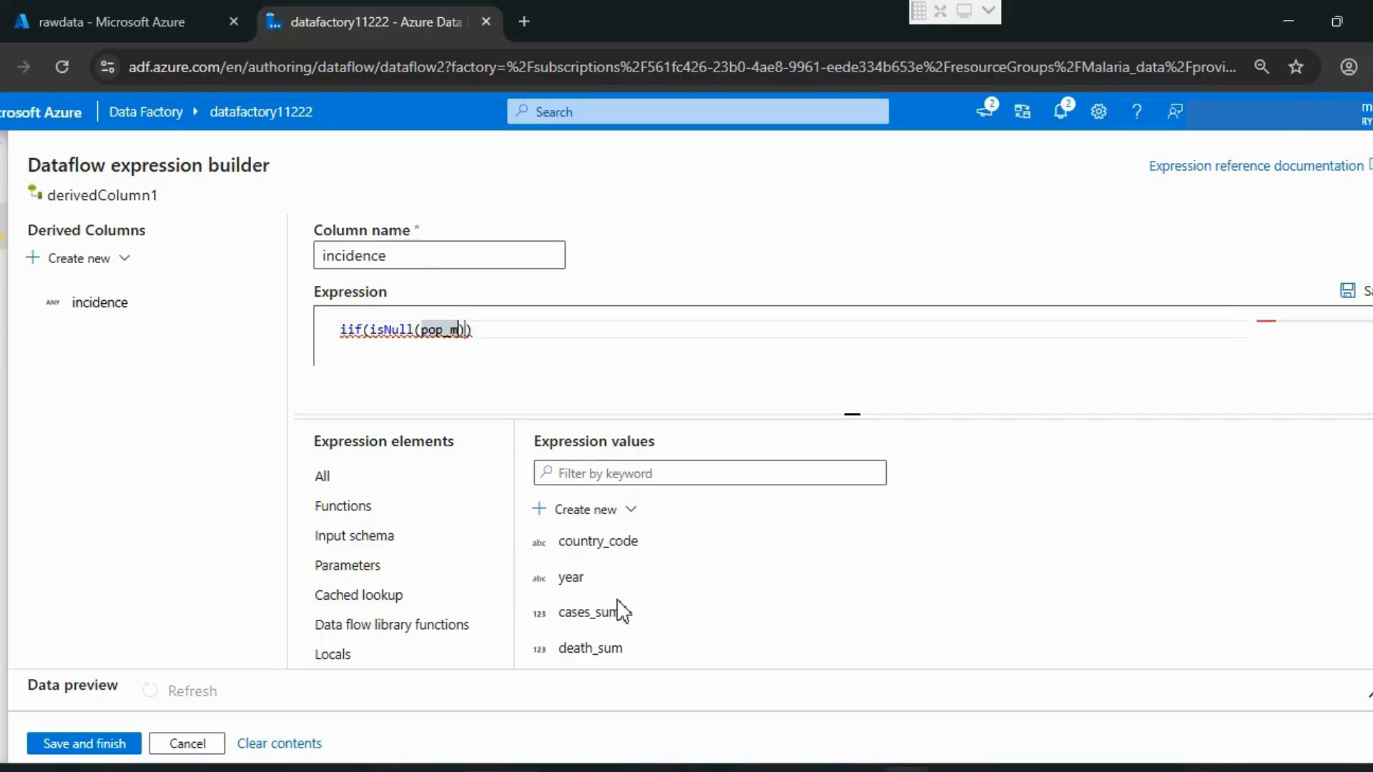
{"action": "scroll", "coordinate": [613, 608], "scroll_direction": "down", "scroll_amount": 5}
{"action": "scroll", "coordinate": [622, 608], "scroll_direction": "up", "scroll_amount": 1}
{"action": "scroll", "coordinate": [622, 608], "scroll_direction": "up", "scroll_amount": 1}
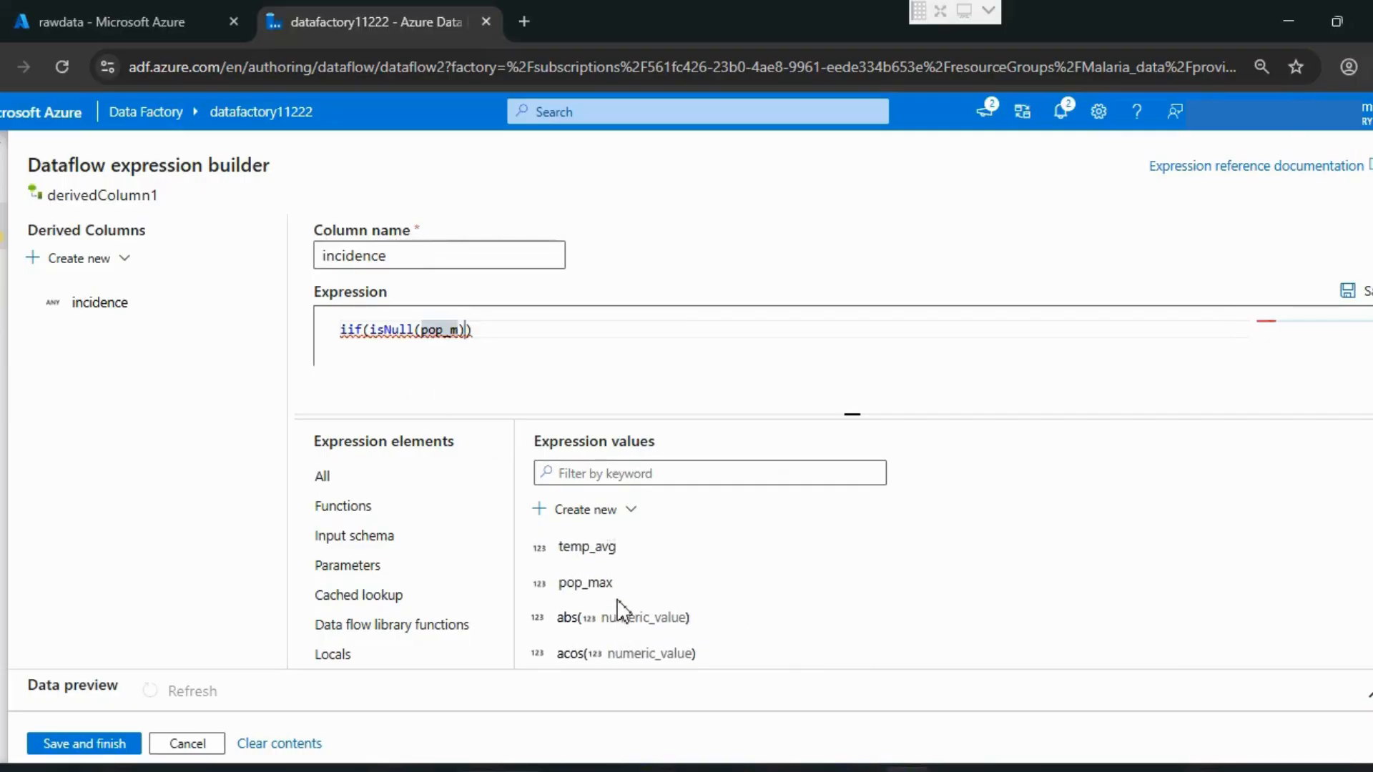
{"action": "left_click", "coordinate": [607, 594]}
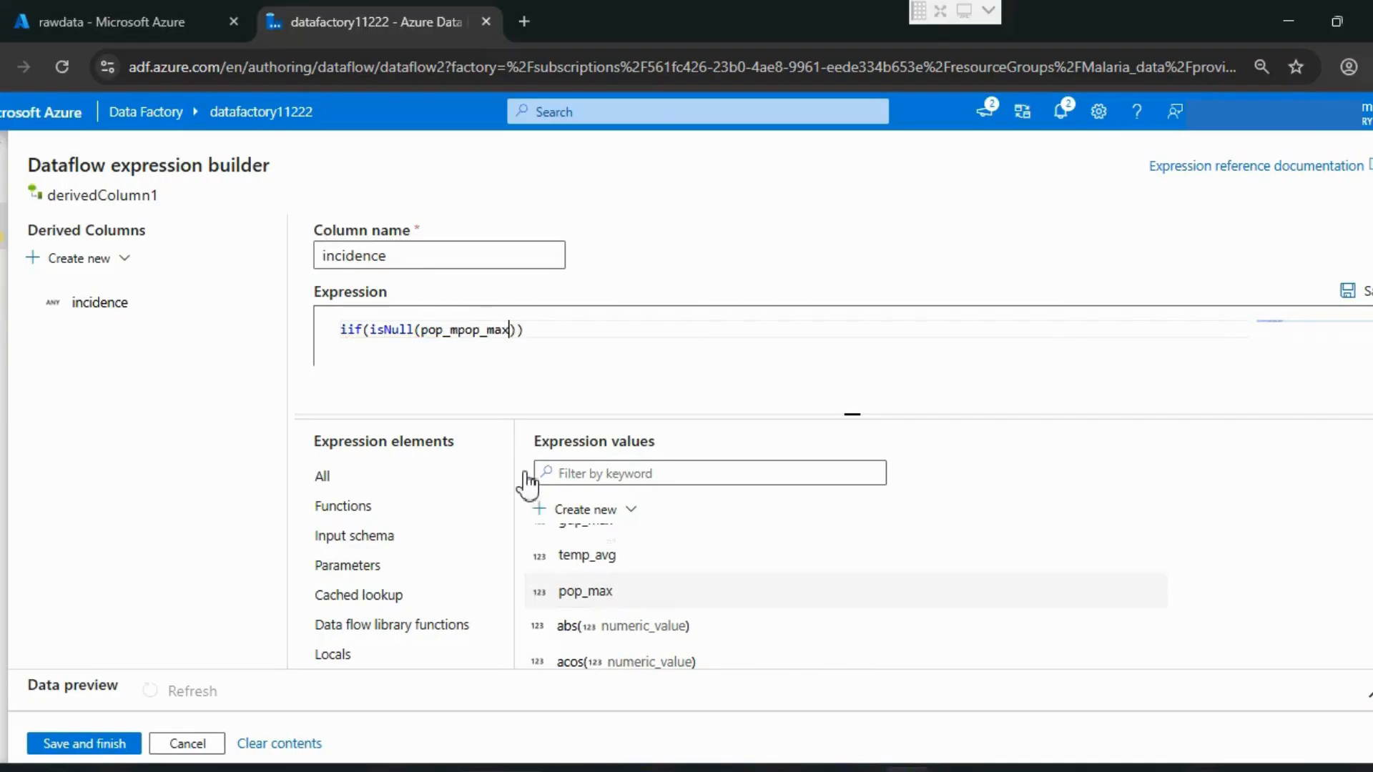
{"action": "left_click", "coordinate": [460, 329]}
{"action": "key", "text": "BackSpace"}
{"action": "key", "text": "BackSpace"}
{"action": "key", "text": "BackSpace"}
{"action": "key", "text": "BackSpace"}
{"action": "key", "text": "BackSpace"}
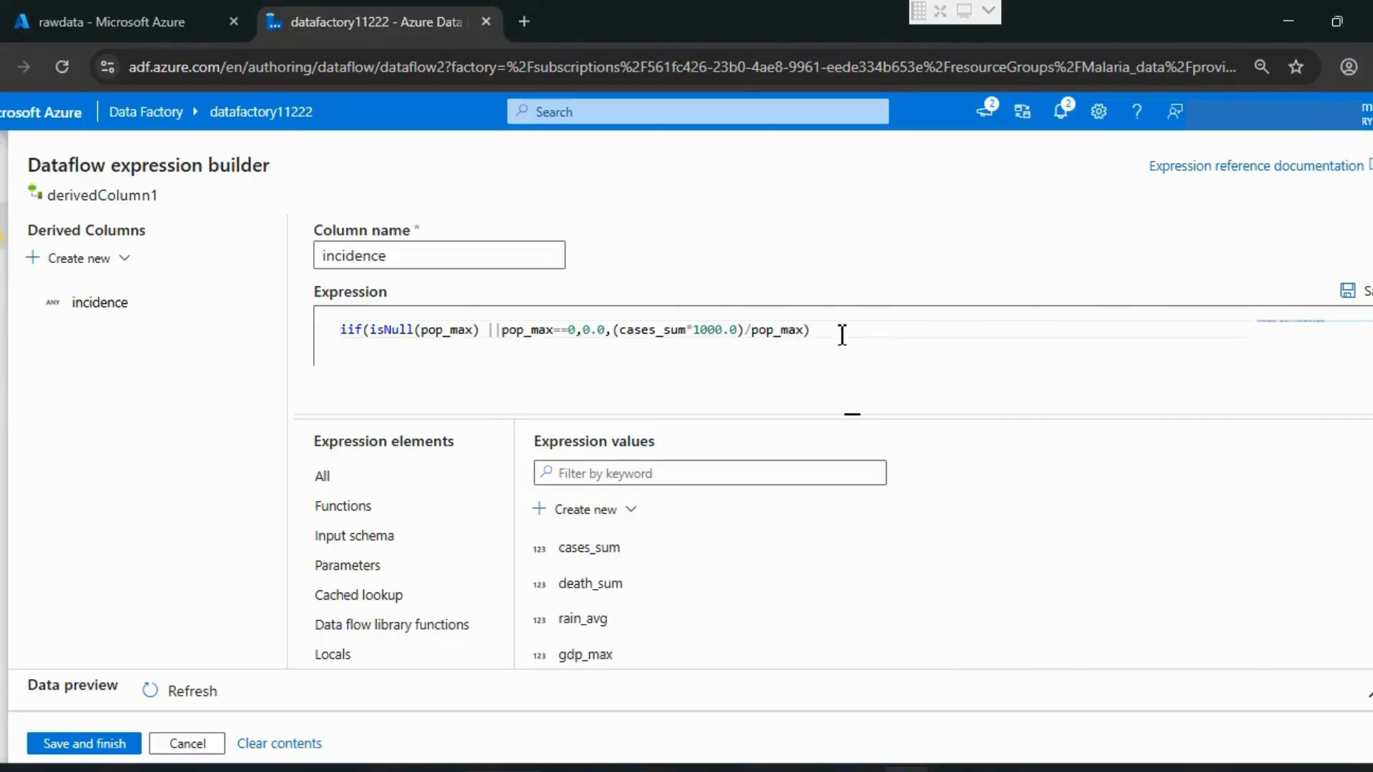
{"action": "left_click", "coordinate": [820, 332]}
Step: Copy the whole incidence expression and create a second derived column named mortaily
{"action": "left_click_drag", "start_coordinate": [645, 324], "coordinate": [340, 336]}
{"action": "key", "text": "ctrl+c"}
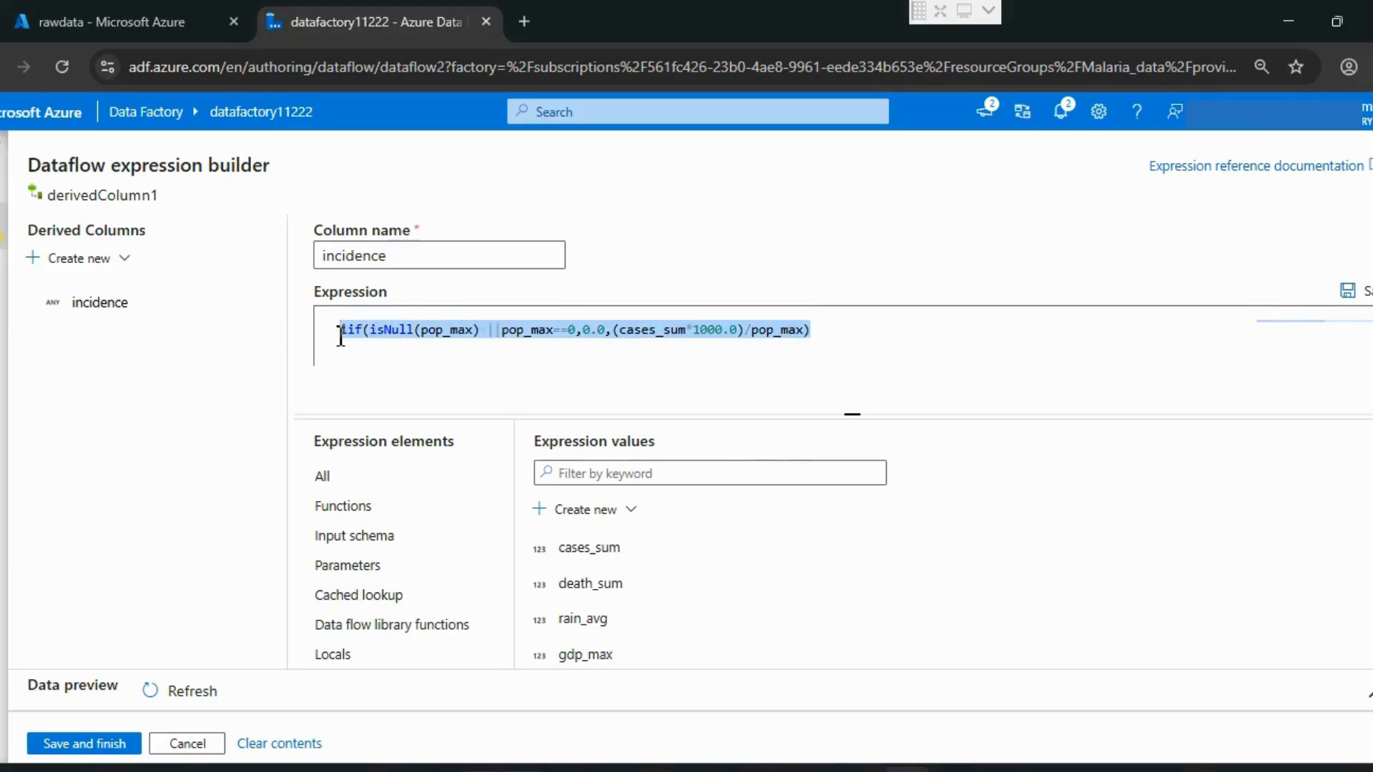
{"action": "left_click", "coordinate": [63, 263]}
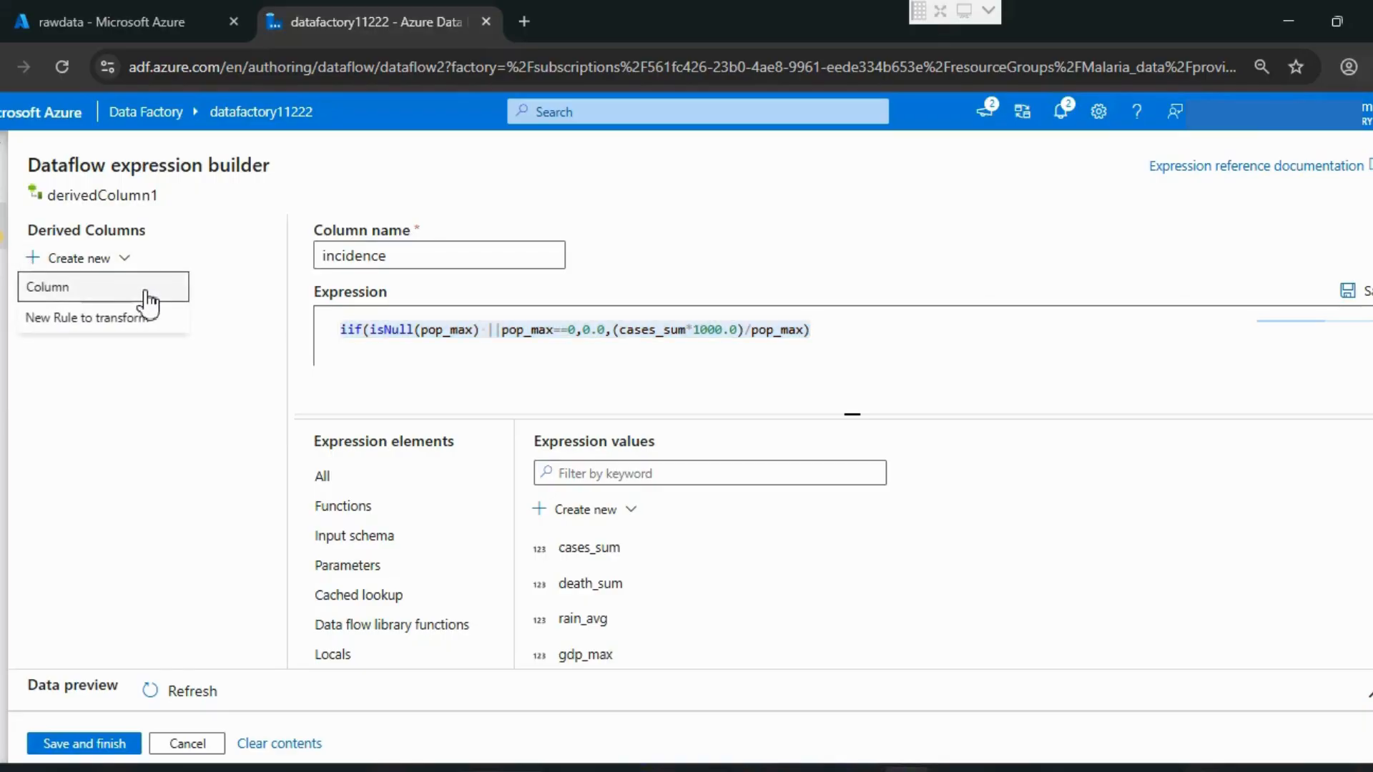
{"action": "left_click", "coordinate": [148, 289]}
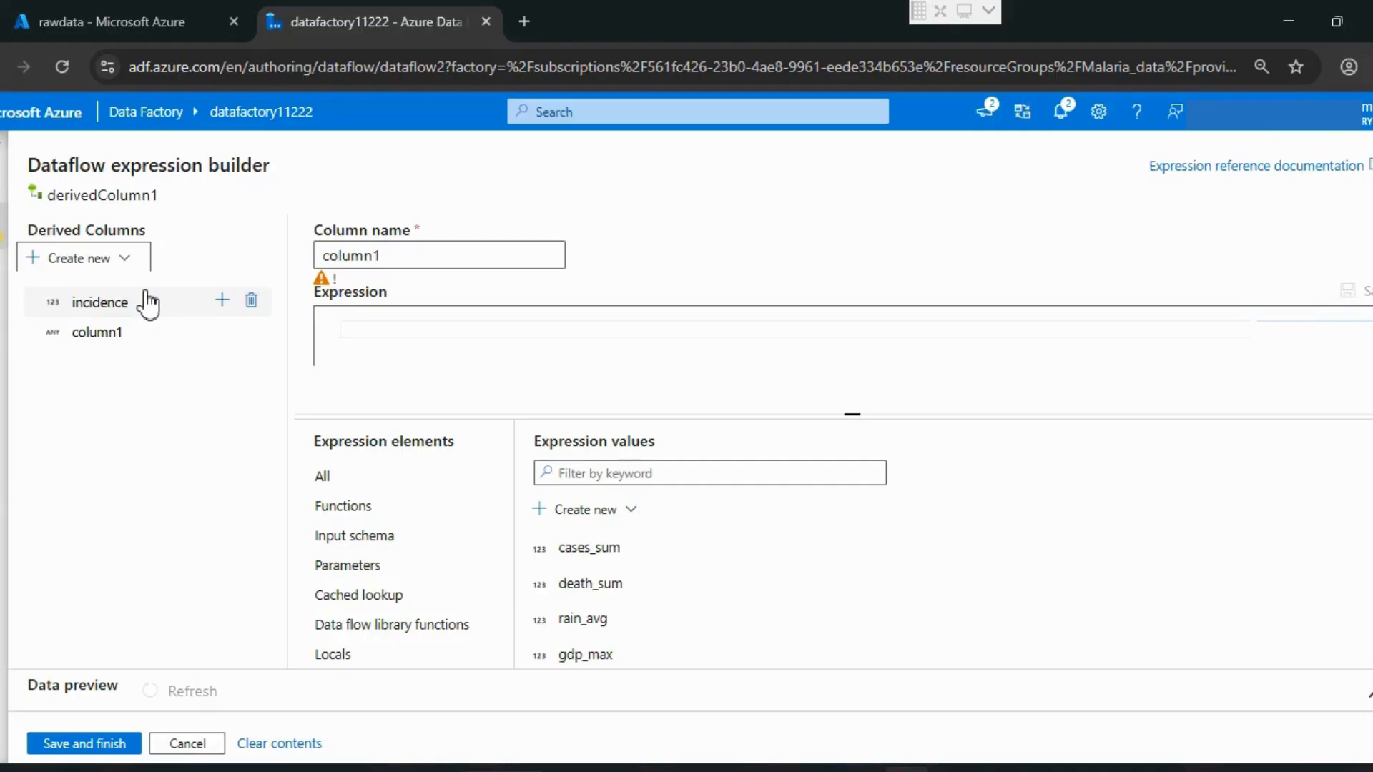
{"action": "double_click", "coordinate": [418, 249]}
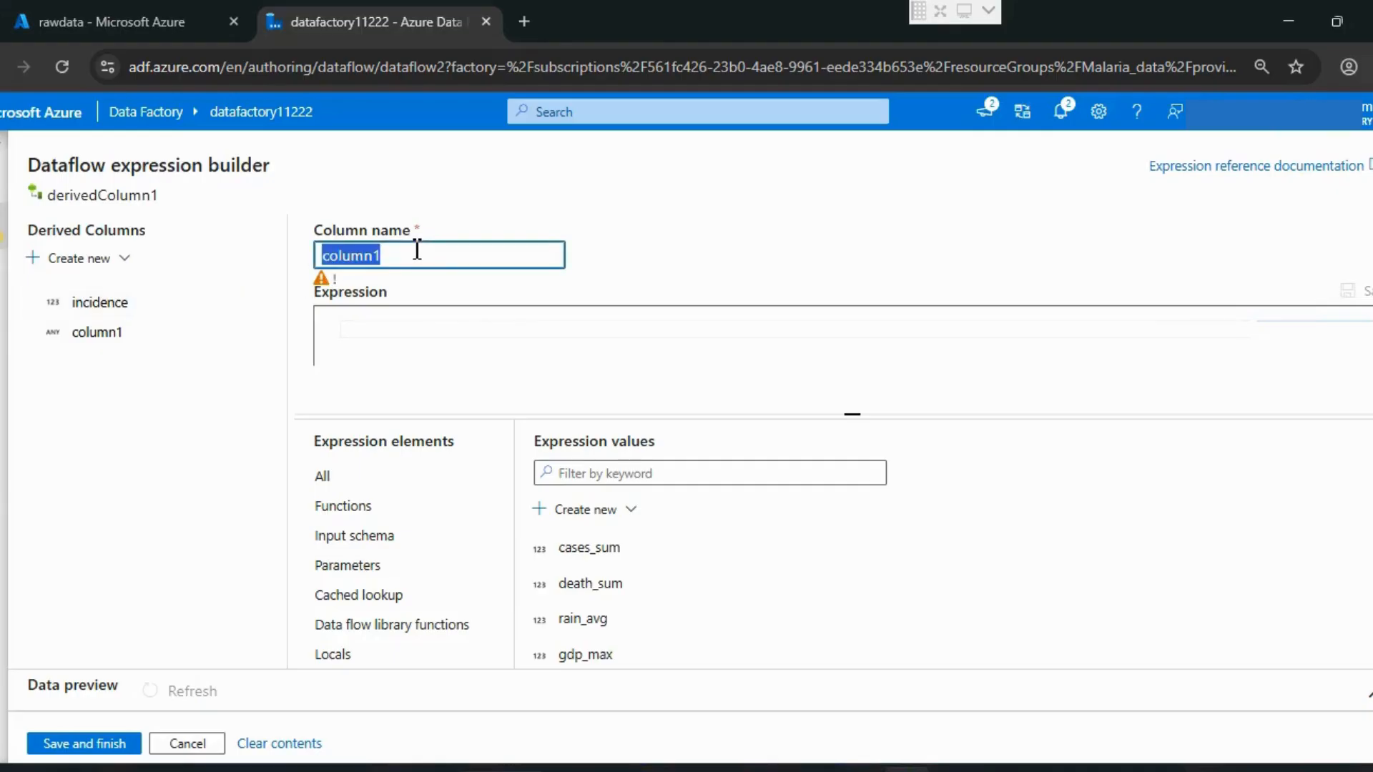
{"action": "type", "text": "mortaily"}
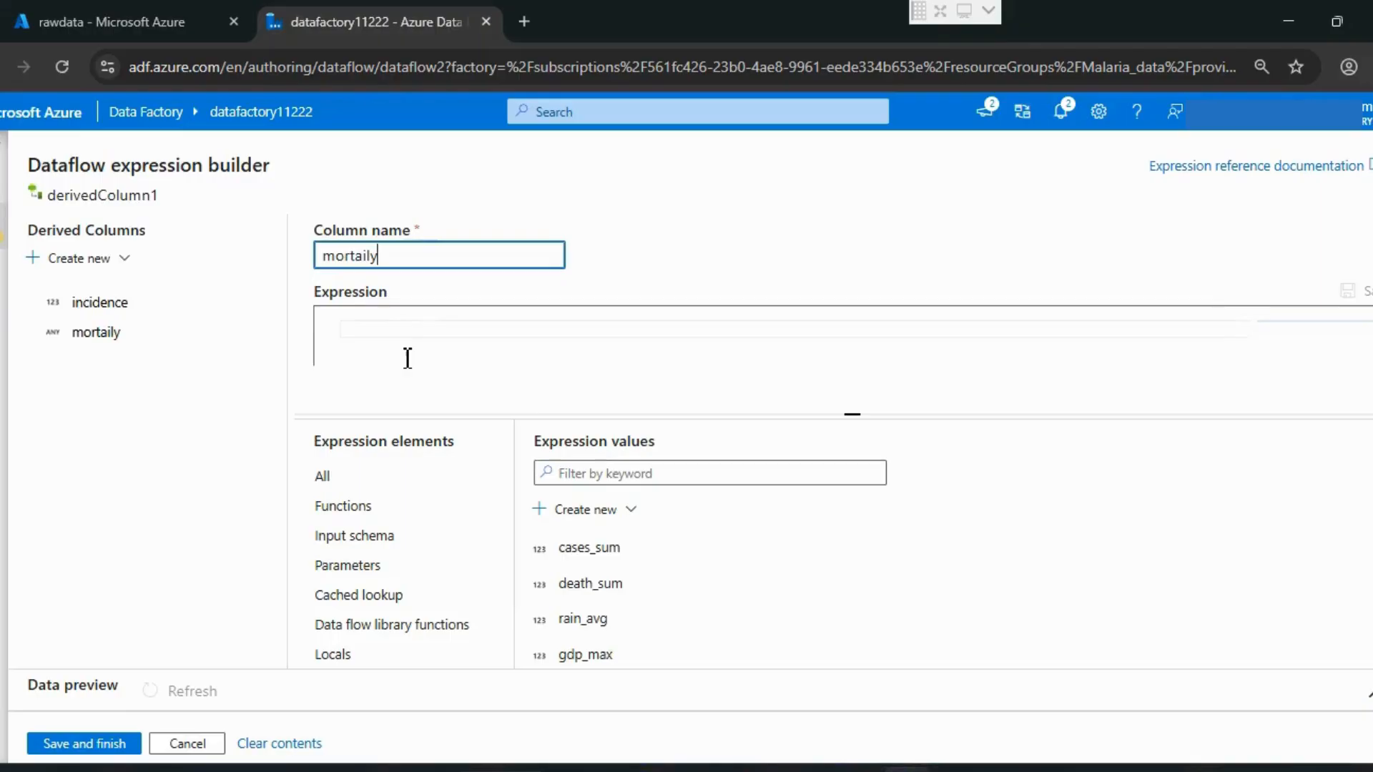
Step: Paste the copied expression into mortaily, replace cases_sum with death_sum, and save the derived columns
{"action": "left_click", "coordinate": [408, 358]}
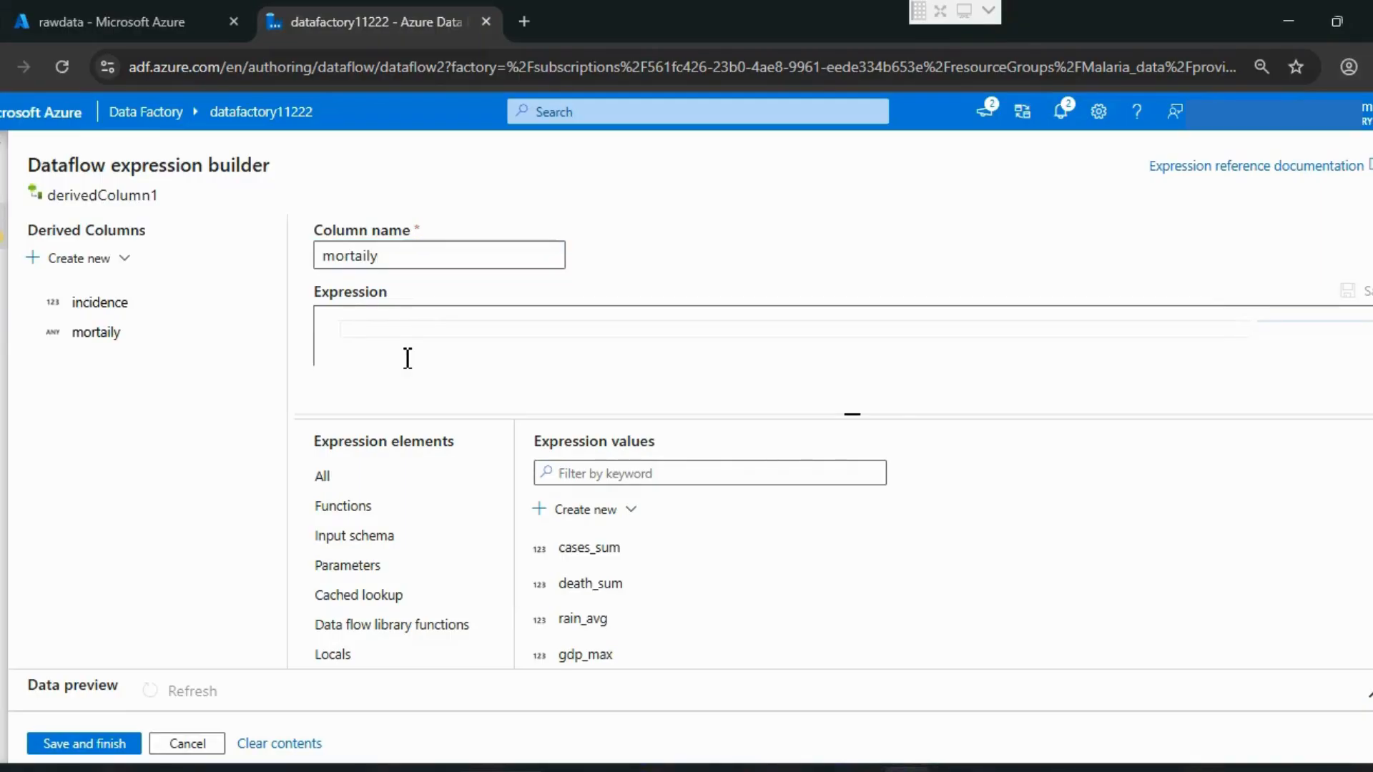
{"action": "key", "text": "ctrl+v"}
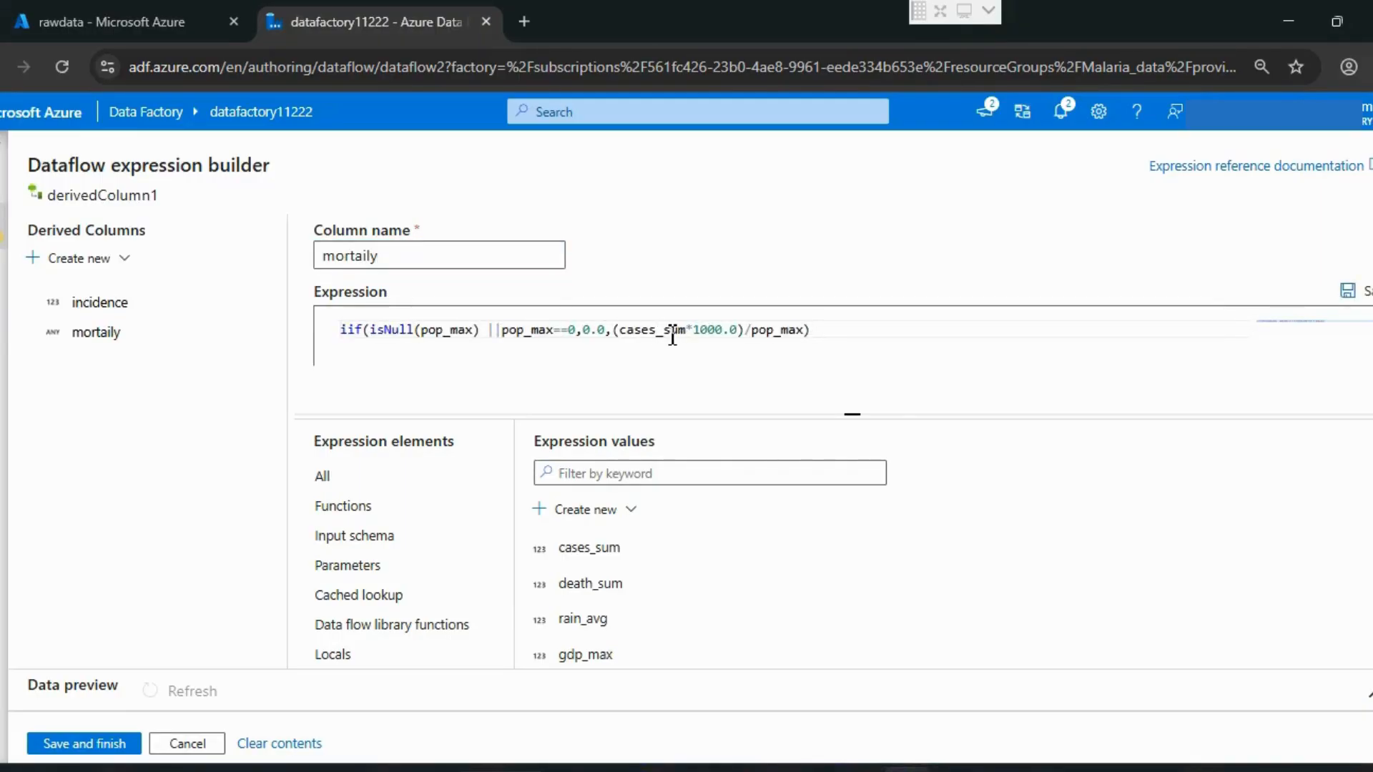
{"action": "left_click_drag", "start_coordinate": [689, 334], "coordinate": [622, 336]}
{"action": "key", "text": "BackSpace"}
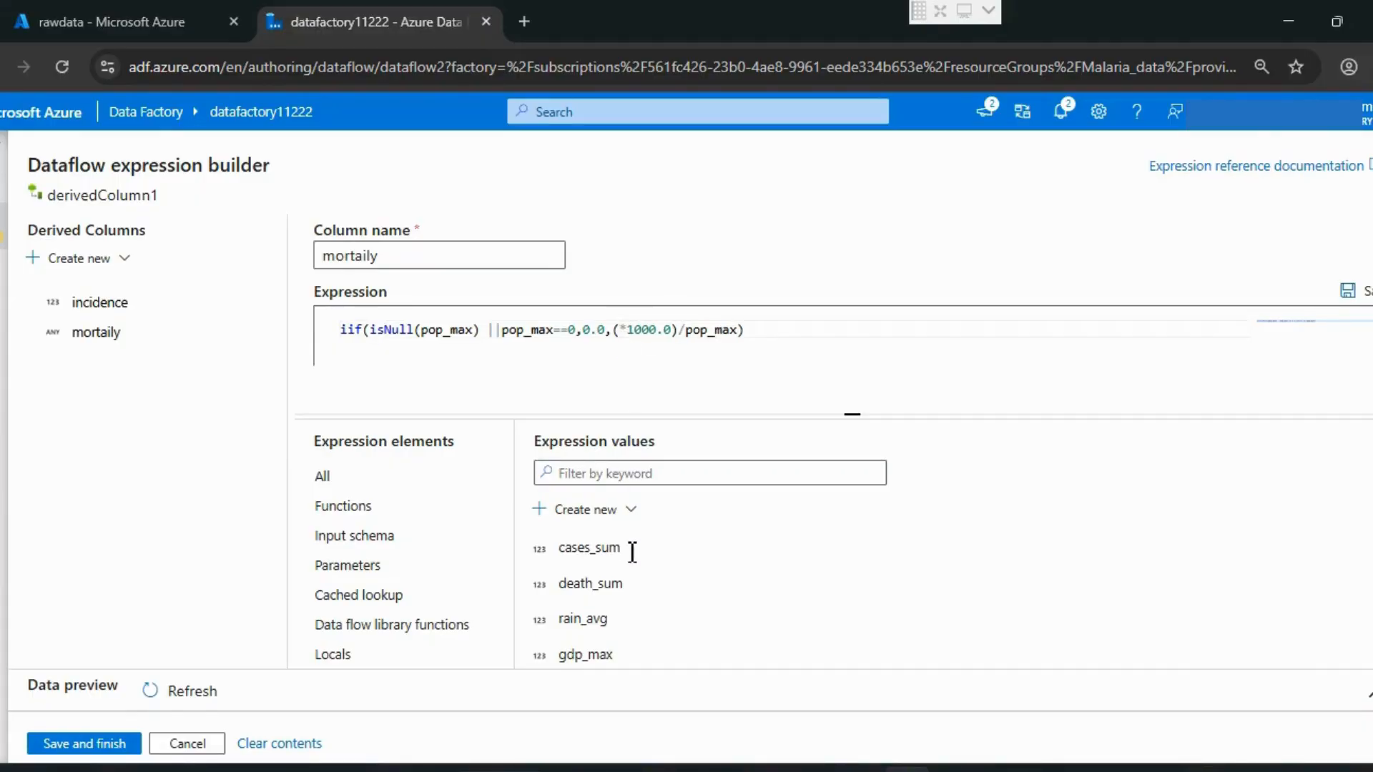
{"action": "scroll", "coordinate": [628, 600], "scroll_direction": "down", "scroll_amount": 1}
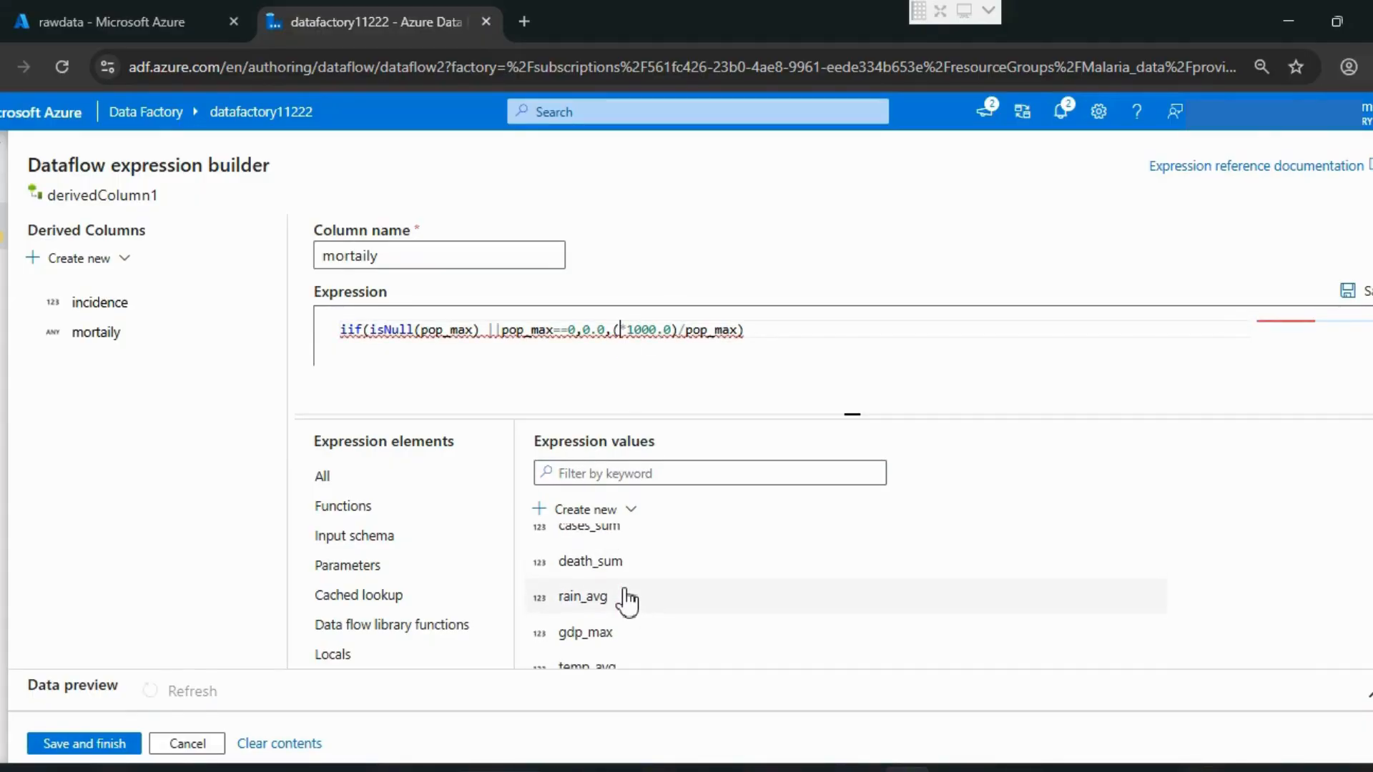
{"action": "left_click", "coordinate": [617, 564]}
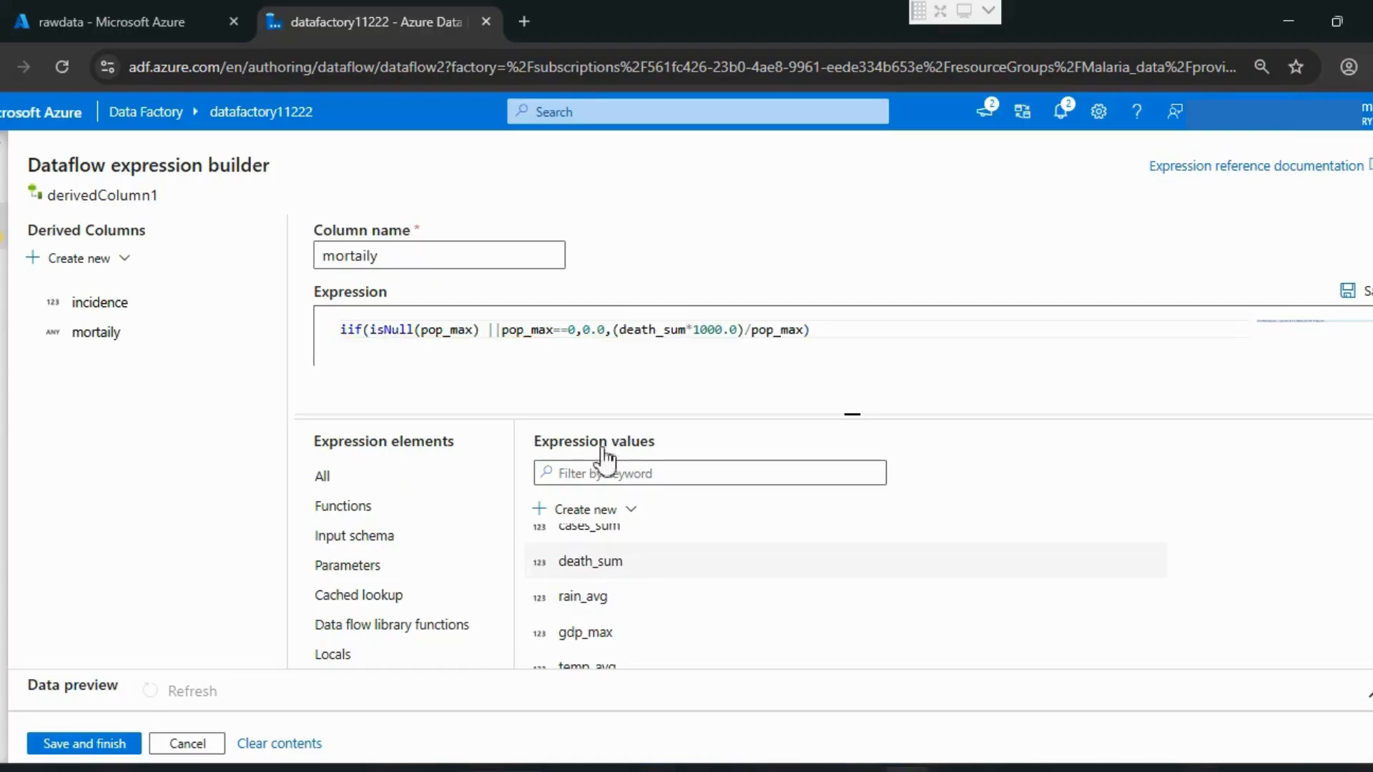
{"action": "left_click", "coordinate": [555, 386]}
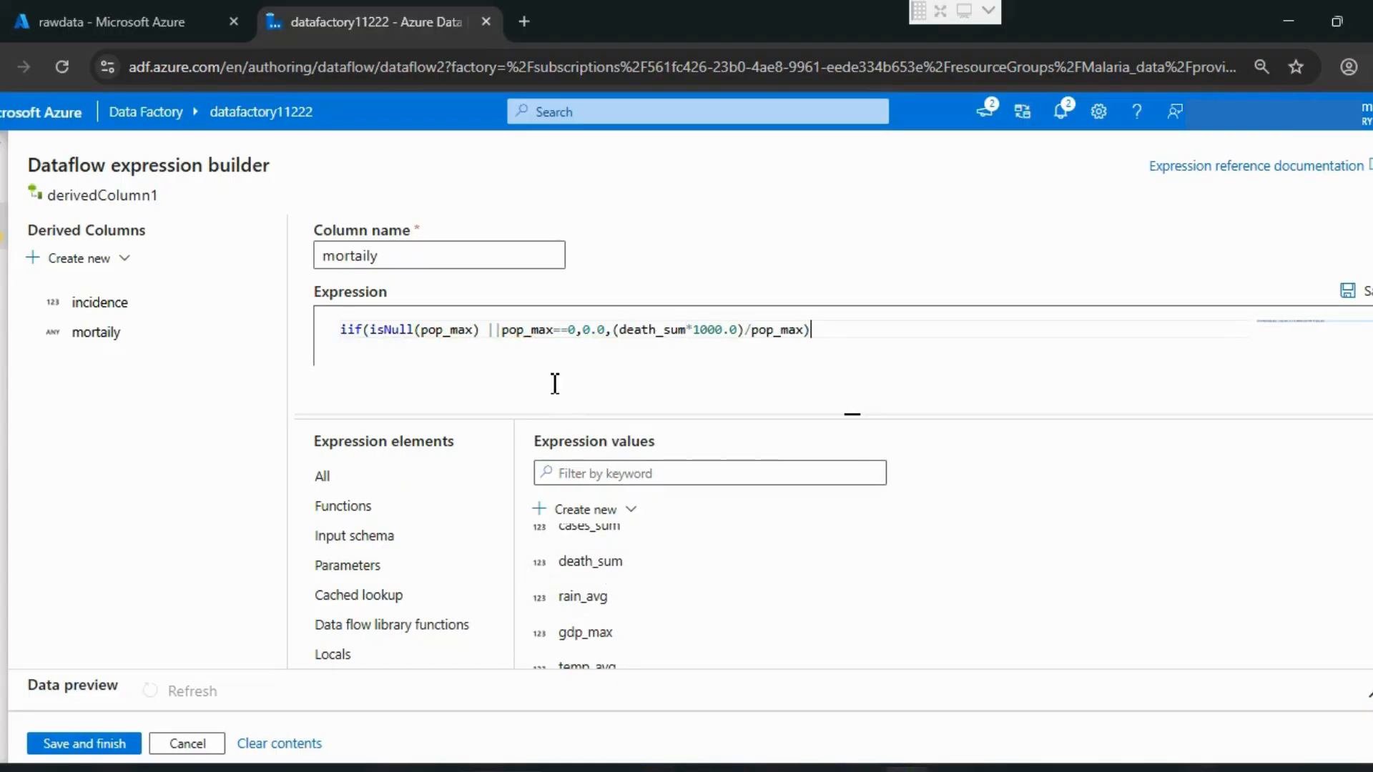
{"action": "left_click", "coordinate": [100, 744]}
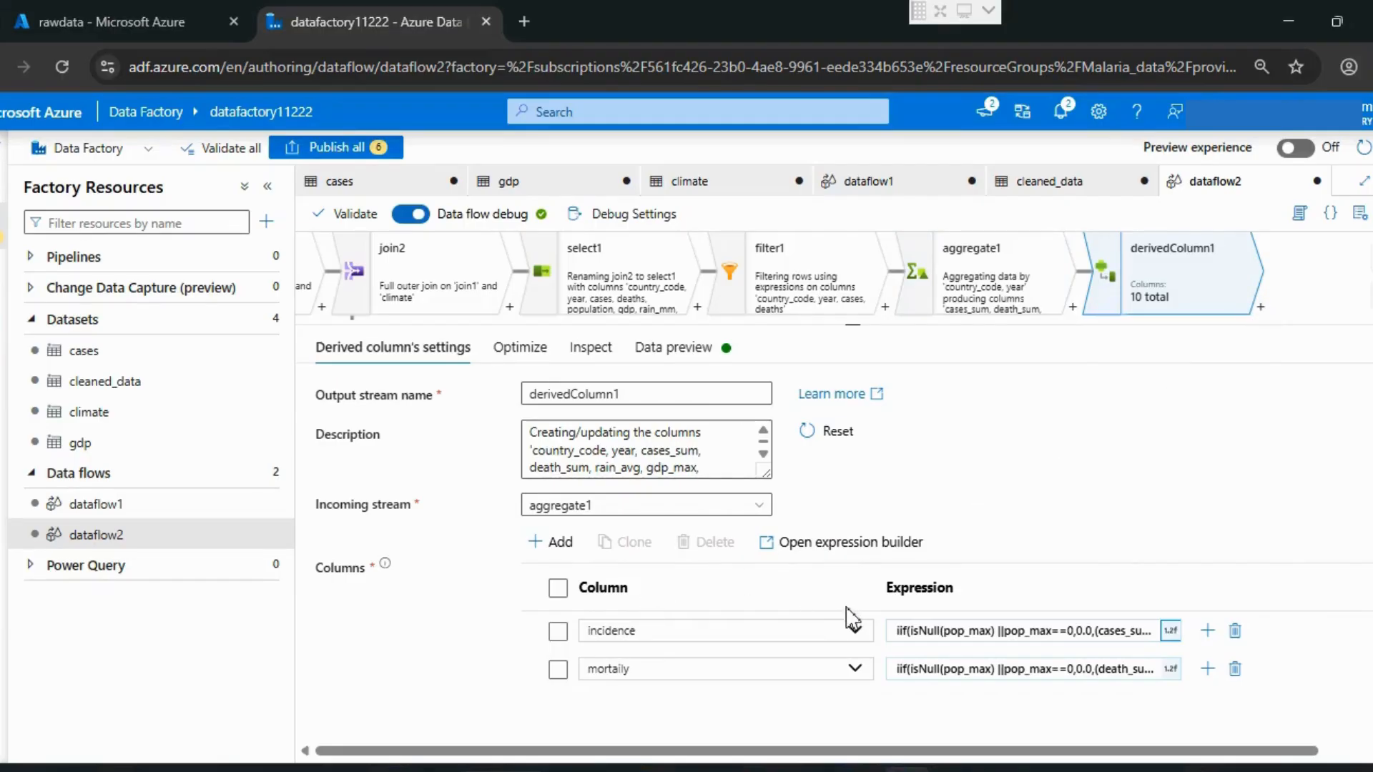
Step: Refresh the data preview of derivedColumn1 and examine the incidence and mortaily columns
{"action": "left_click", "coordinate": [661, 348]}
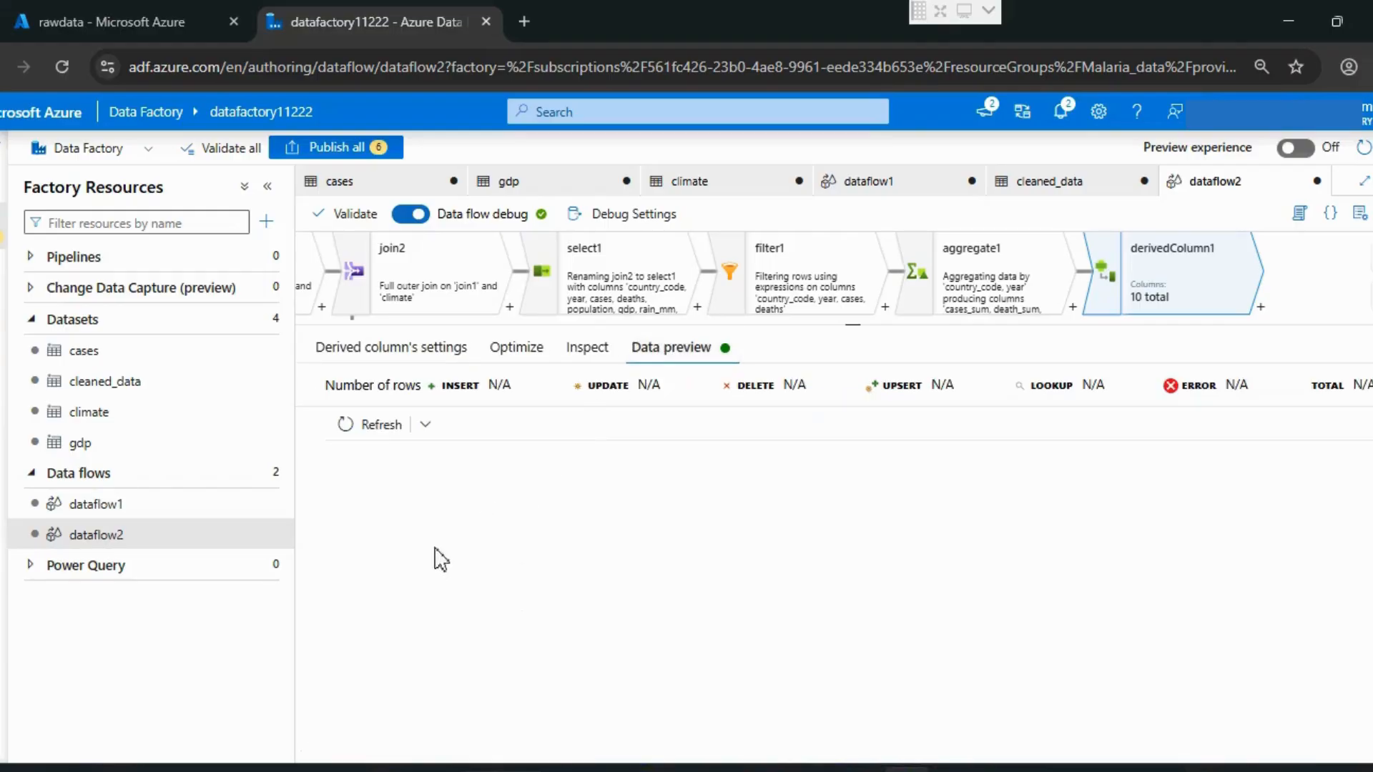
{"action": "left_click", "coordinate": [371, 426]}
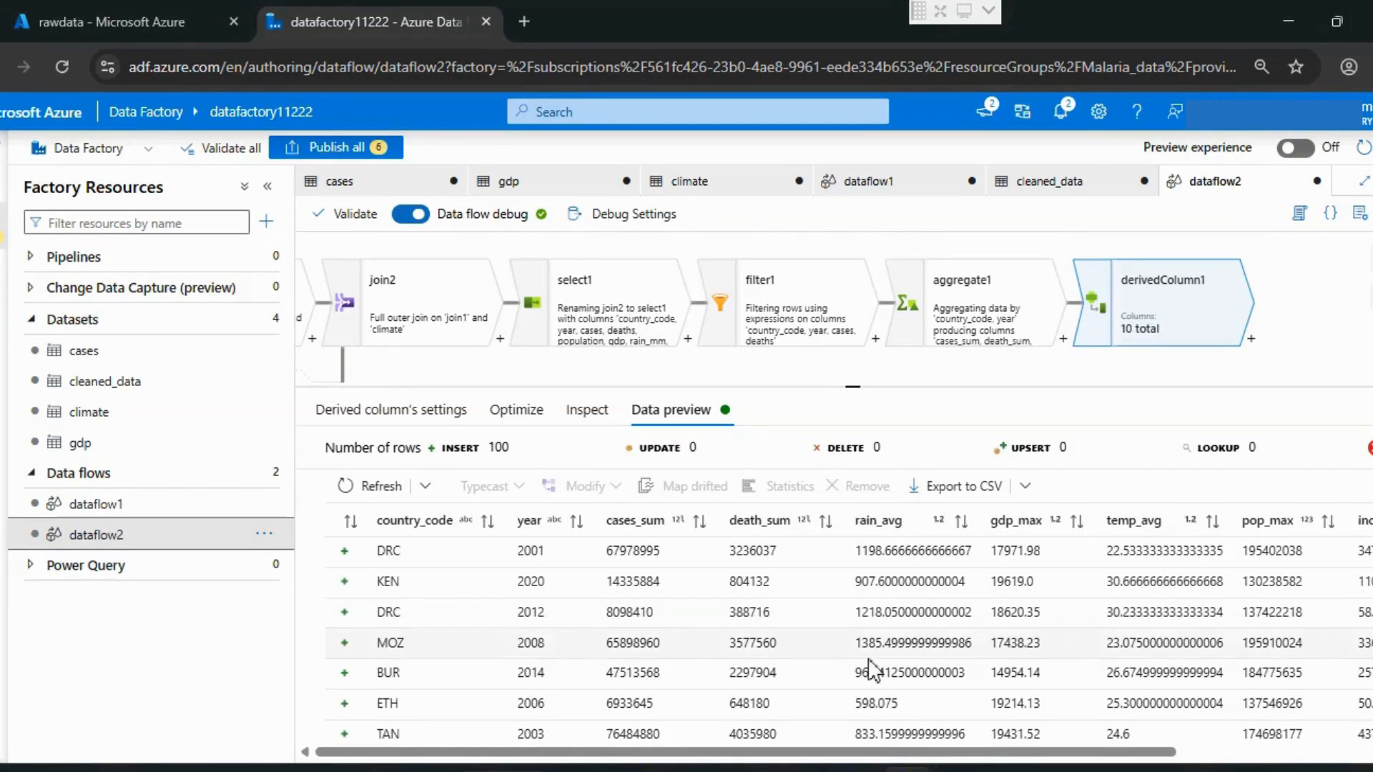
{"action": "left_click_drag", "start_coordinate": [826, 755], "coordinate": [1027, 752]}
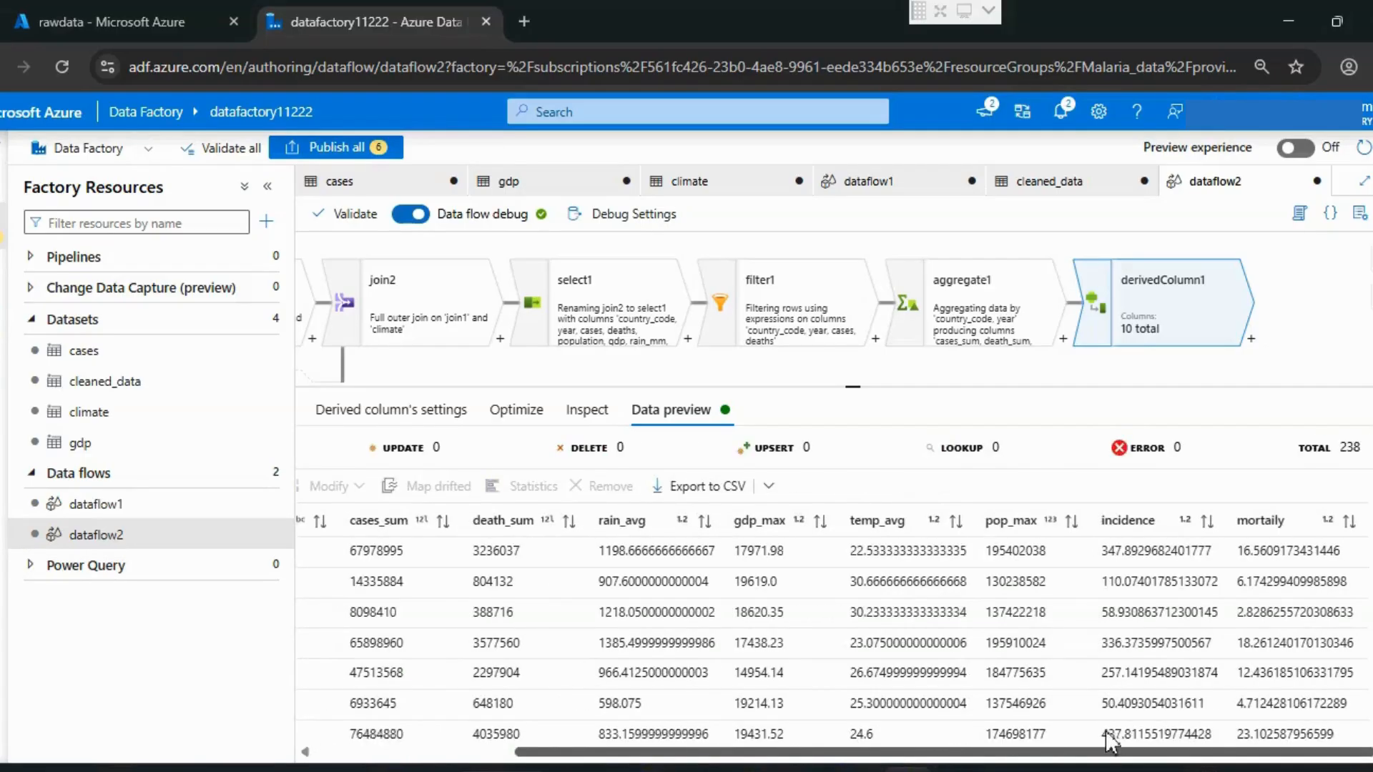
{"action": "left_click", "coordinate": [1137, 520]}
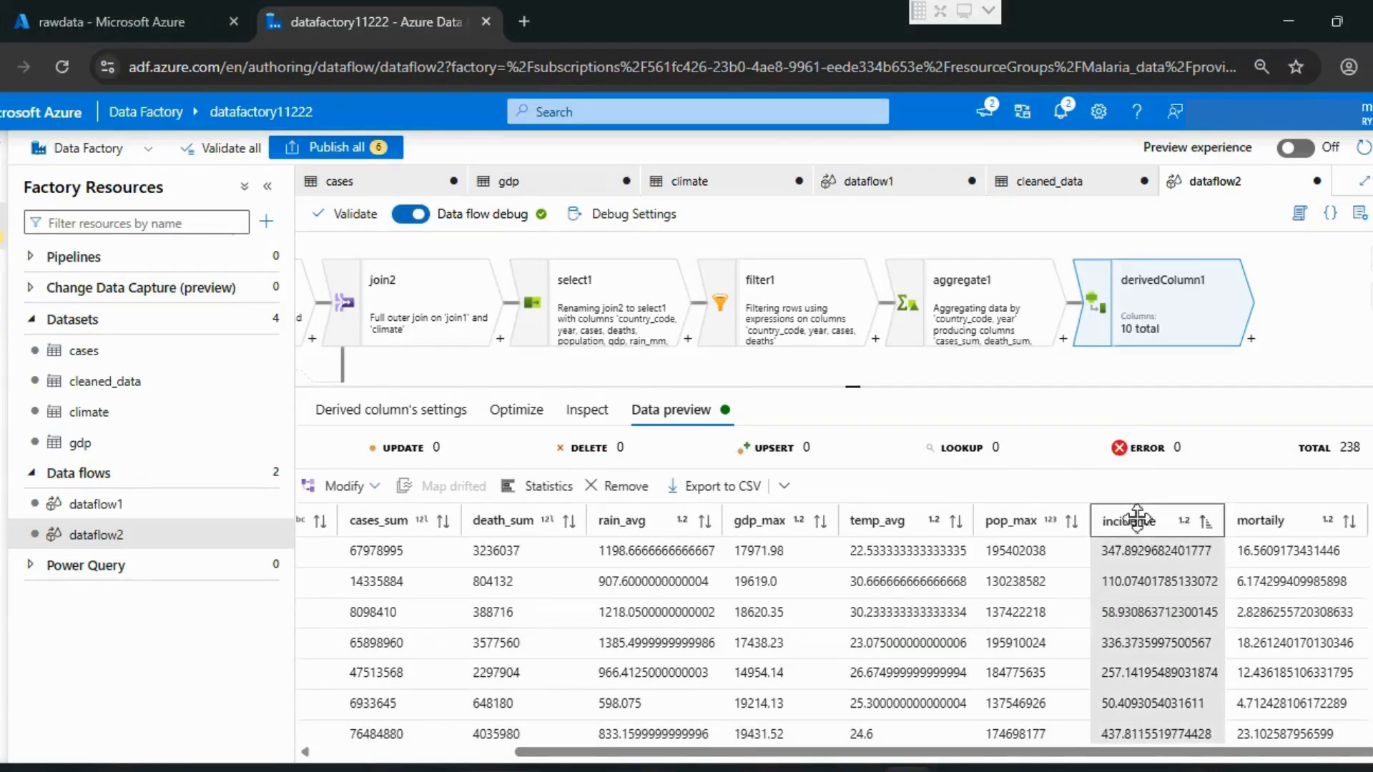
{"action": "left_click", "coordinate": [1280, 518]}
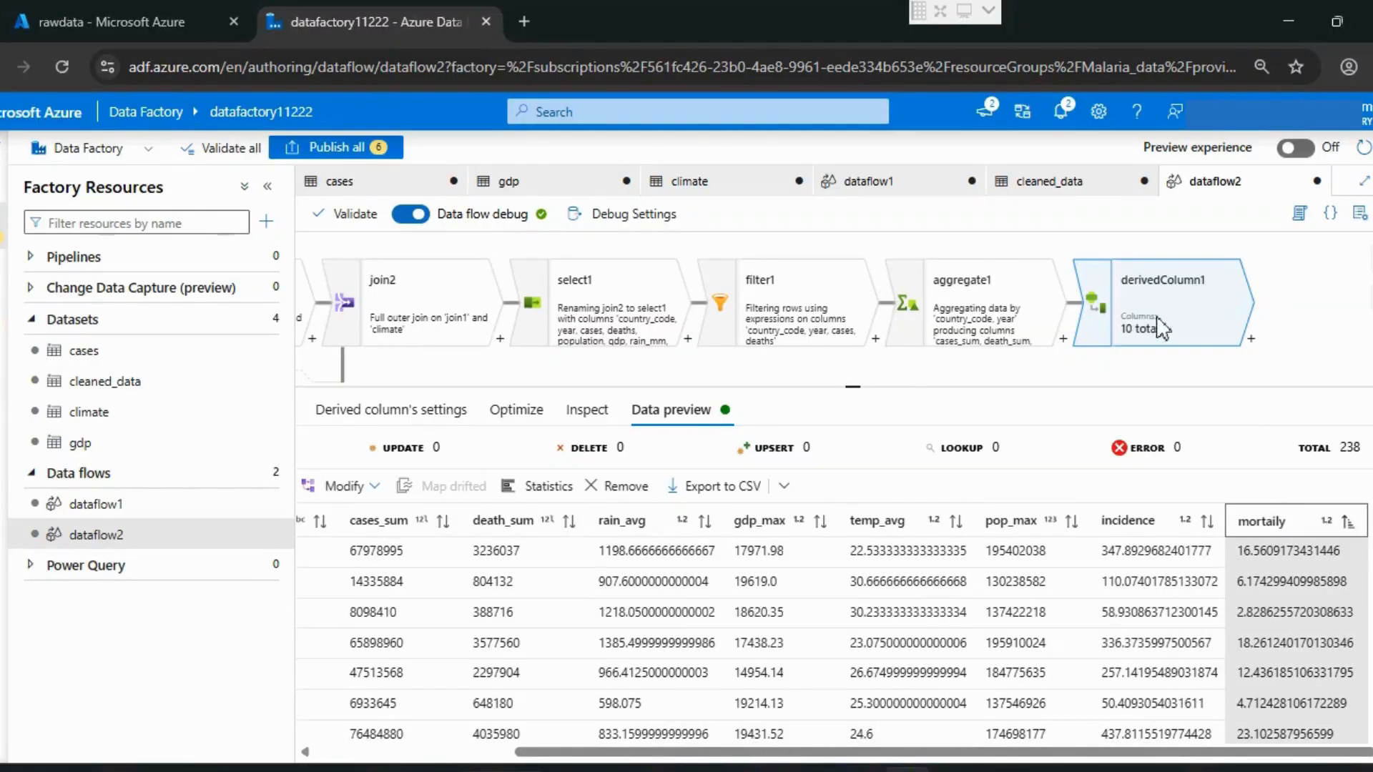
Step: Add a Sink destination after derivedColumn1 in the data flow
{"action": "left_click", "coordinate": [1252, 340]}
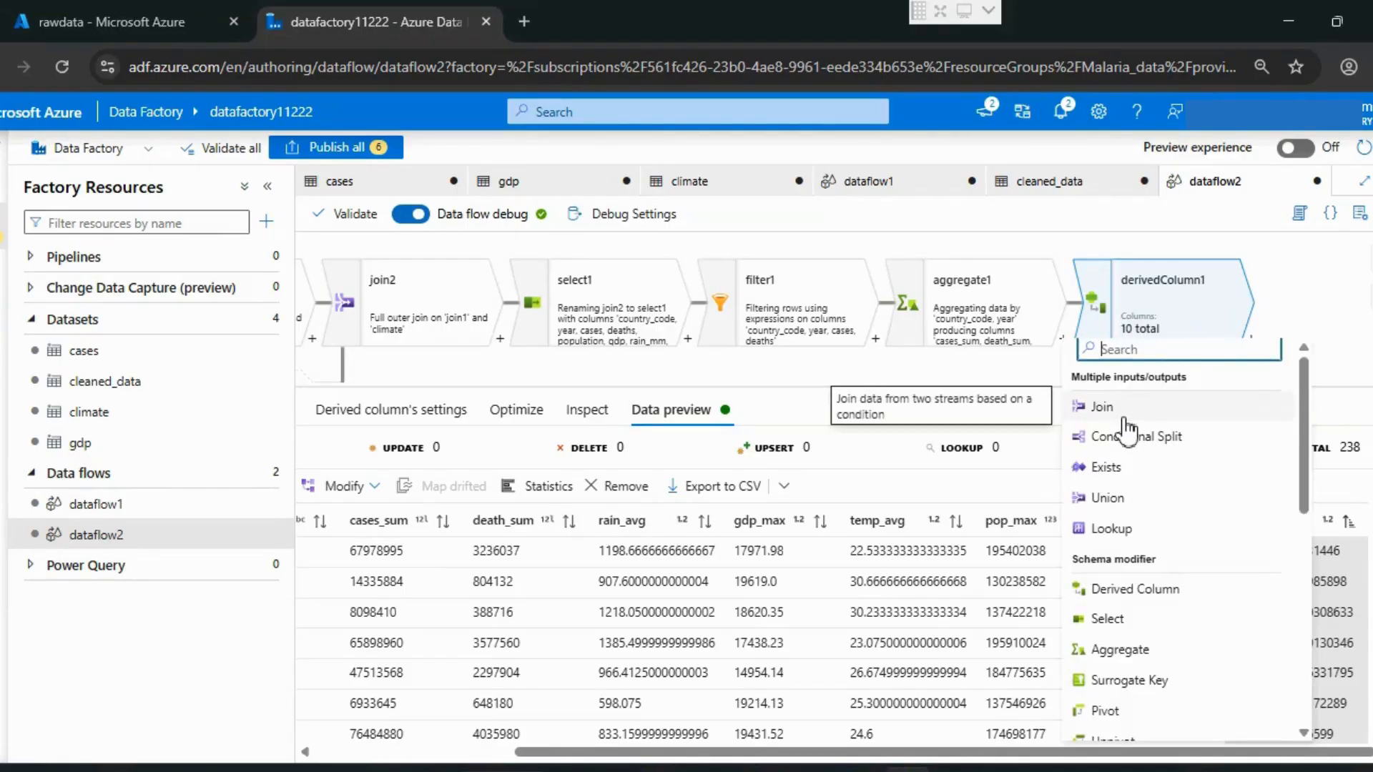
{"action": "type", "text": "sl"}
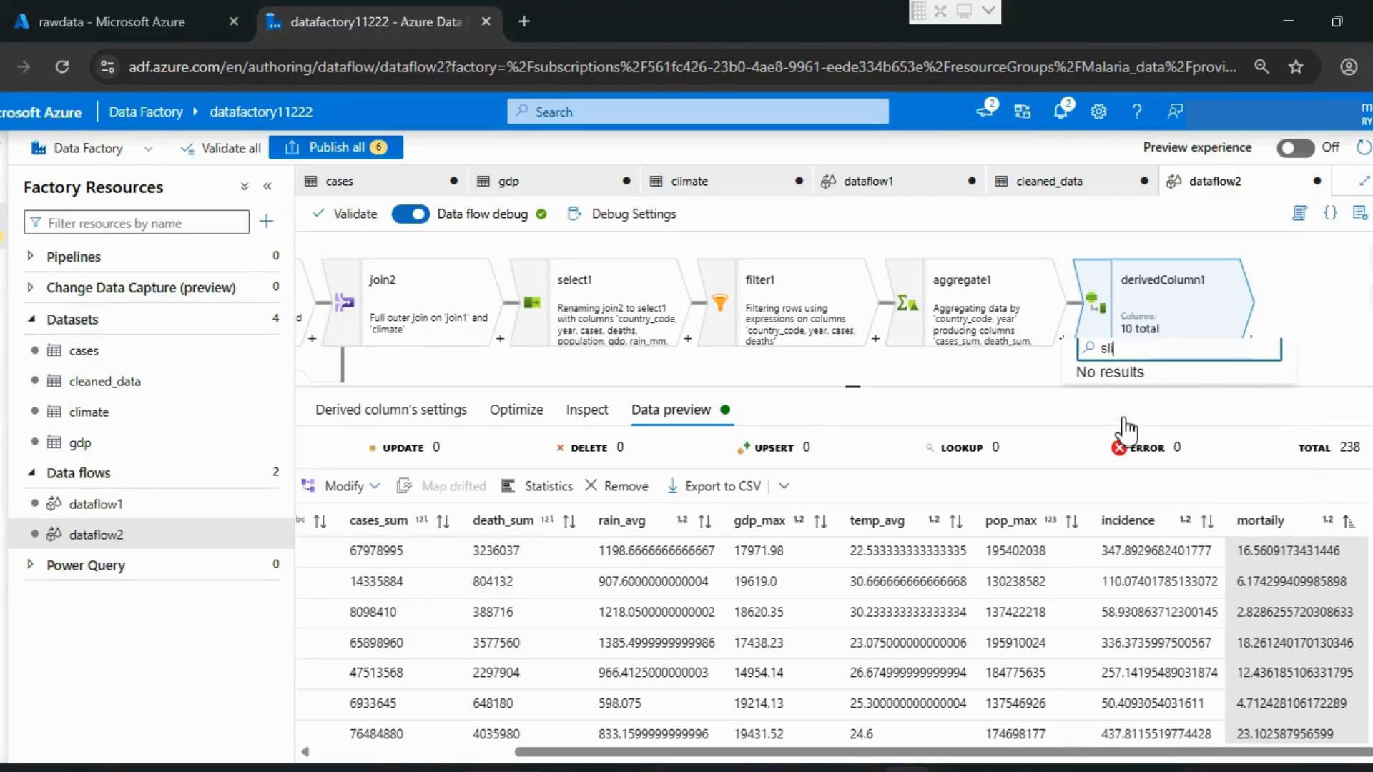
{"action": "key", "text": "BackSpace"}
{"action": "type", "text": "i"}
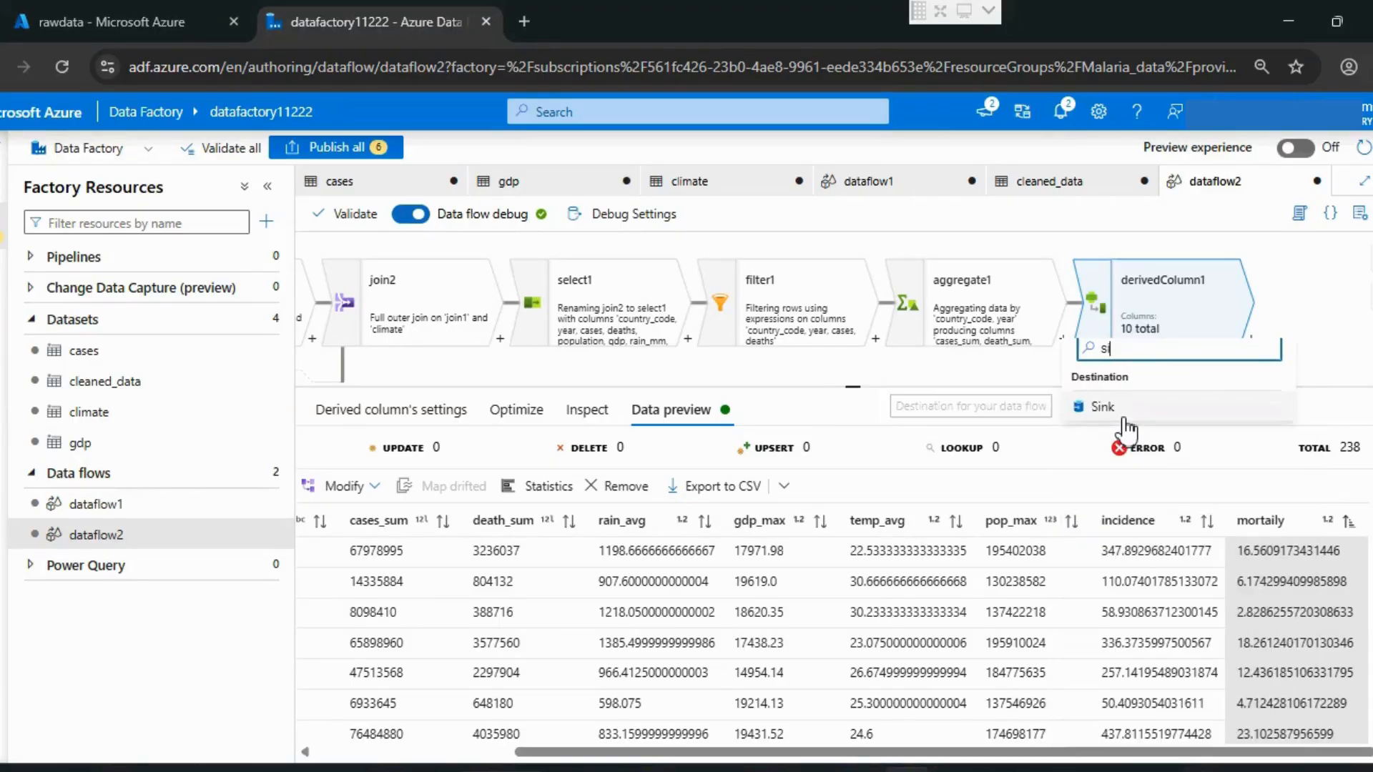
{"action": "left_click", "coordinate": [1110, 413]}
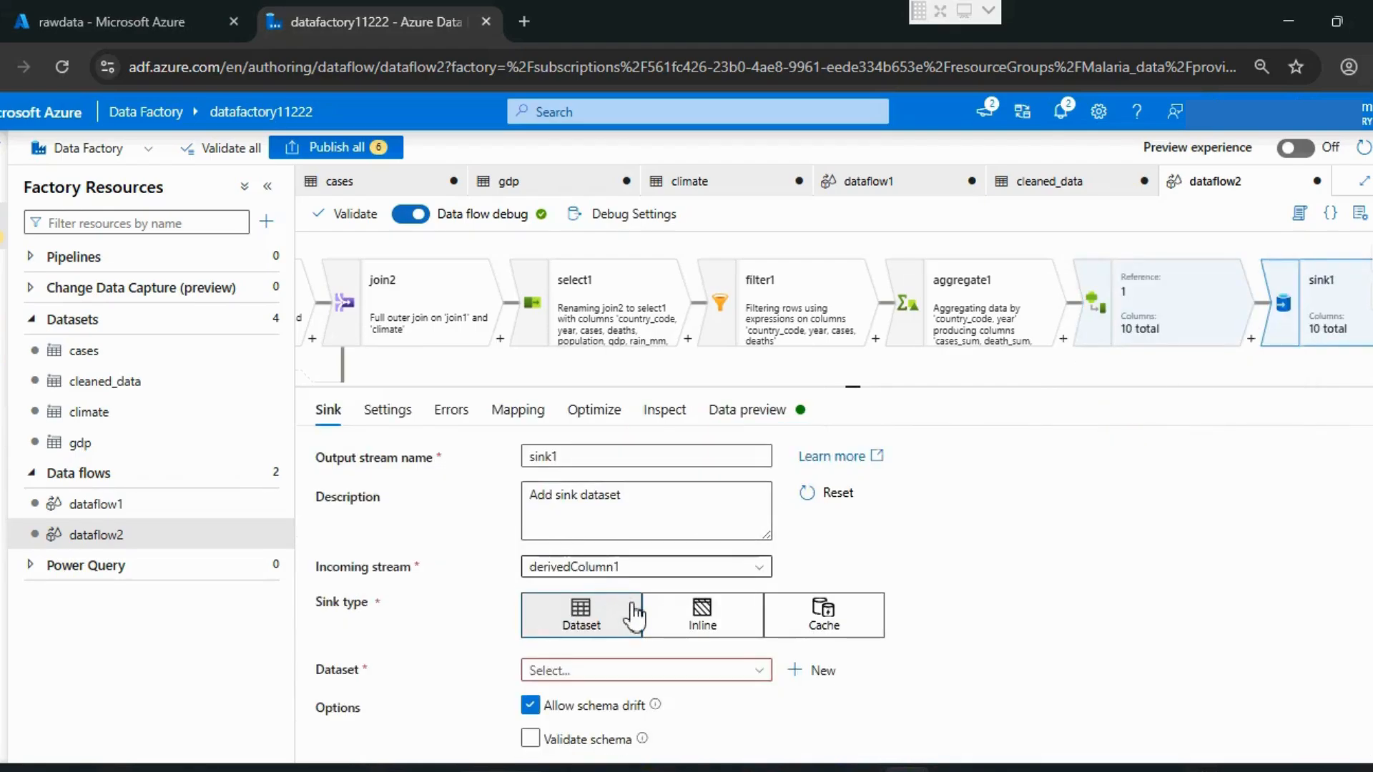
Step: Set cleaned_data as the dataset that sink1 writes to
{"action": "left_click", "coordinate": [683, 673]}
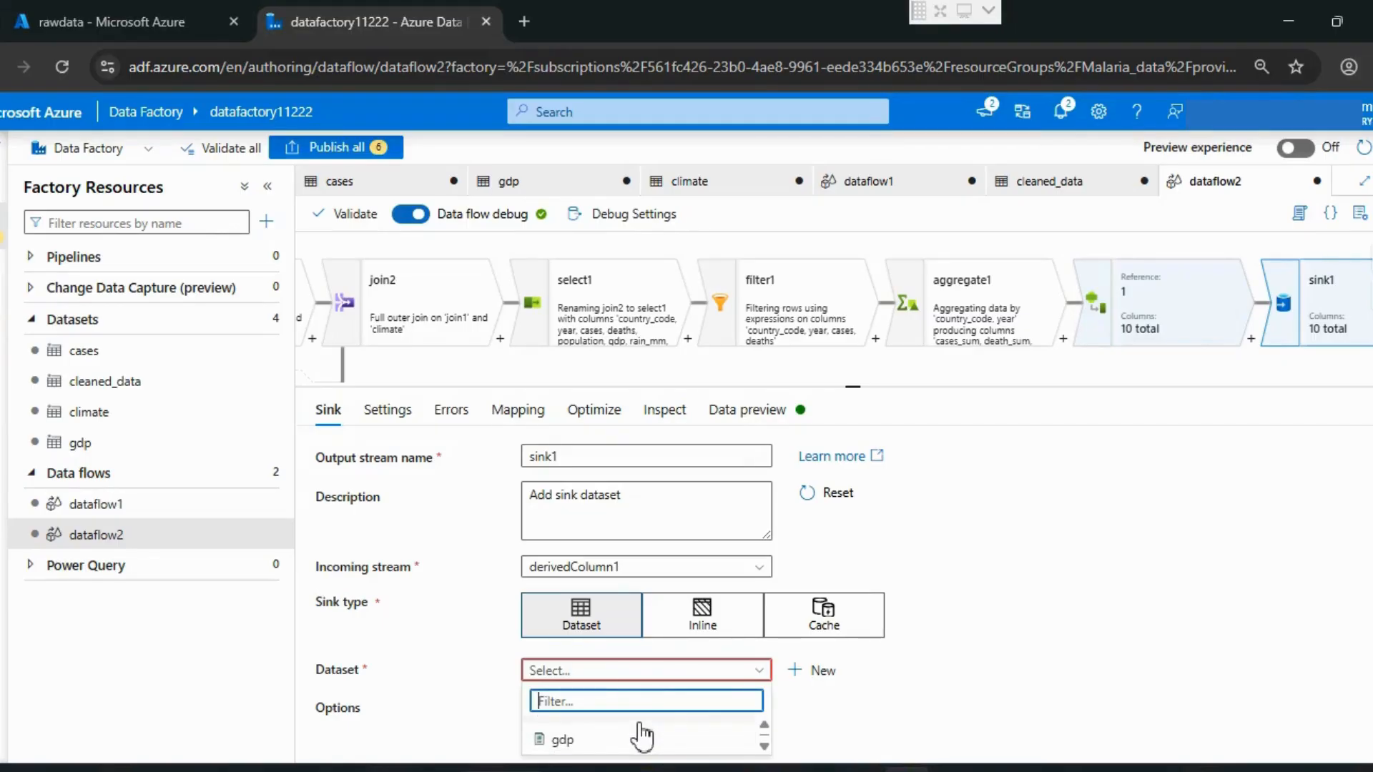
{"action": "scroll", "coordinate": [642, 735], "scroll_direction": "down", "scroll_amount": 1}
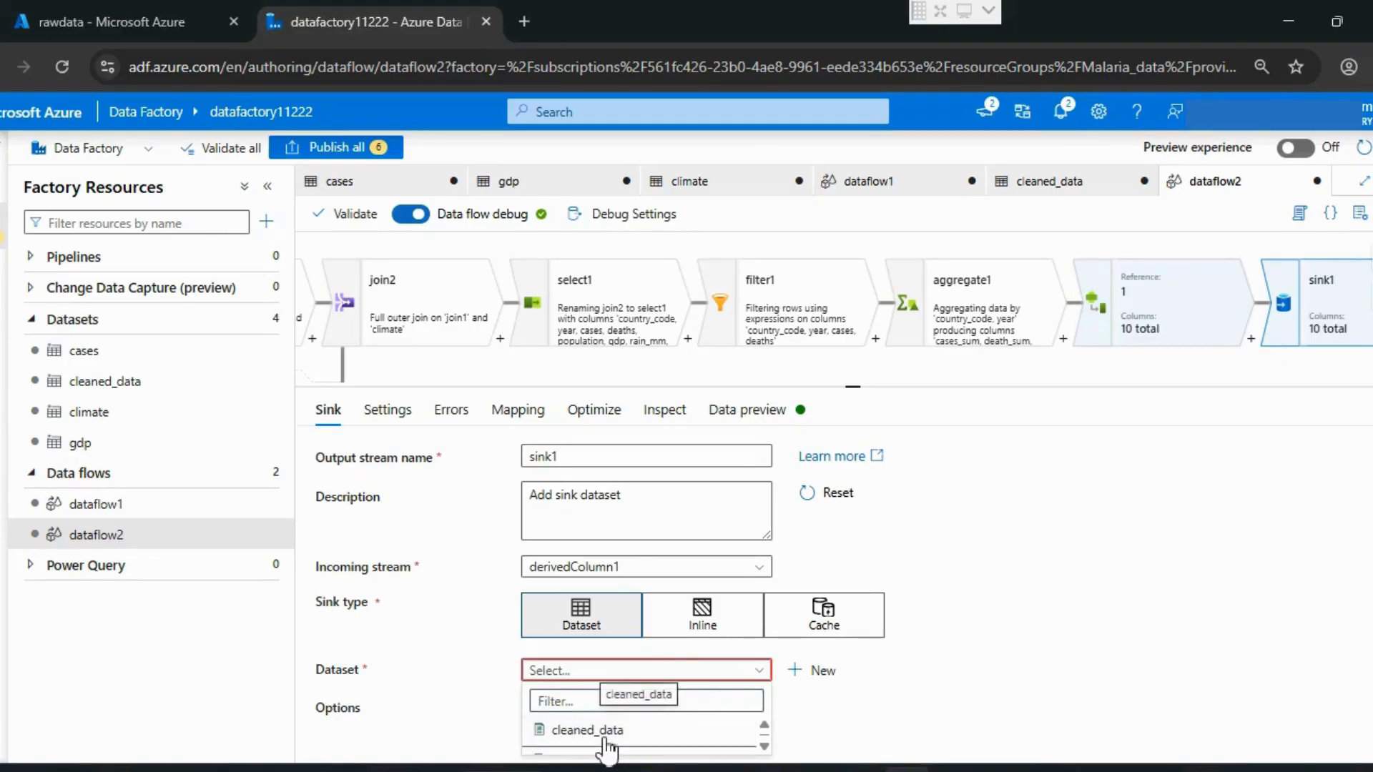
{"action": "left_click", "coordinate": [642, 731]}
{"action": "scroll", "coordinate": [784, 697], "scroll_direction": "down", "scroll_amount": 1}
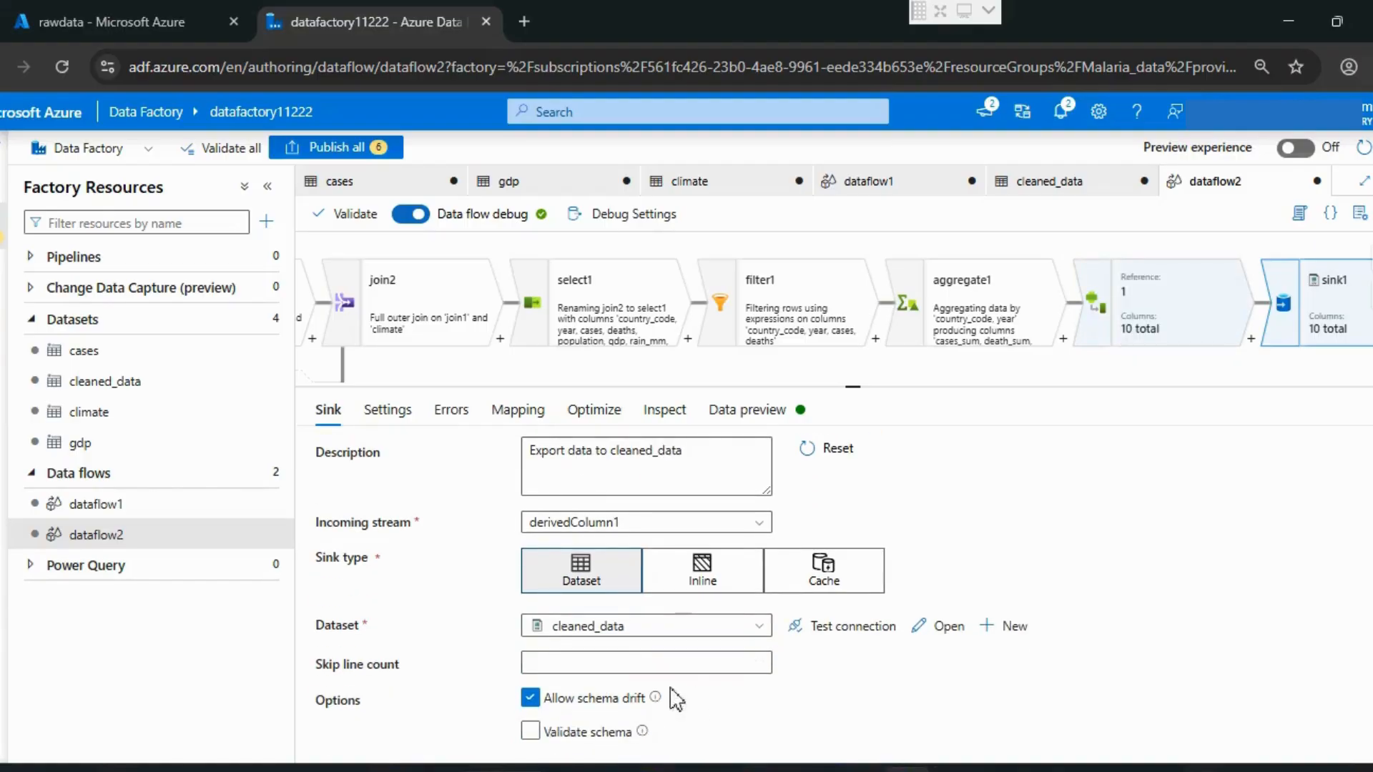
Step: Set sink1's file name option to Pattern and start the pattern name with "fin"
{"action": "left_click", "coordinate": [387, 414]}
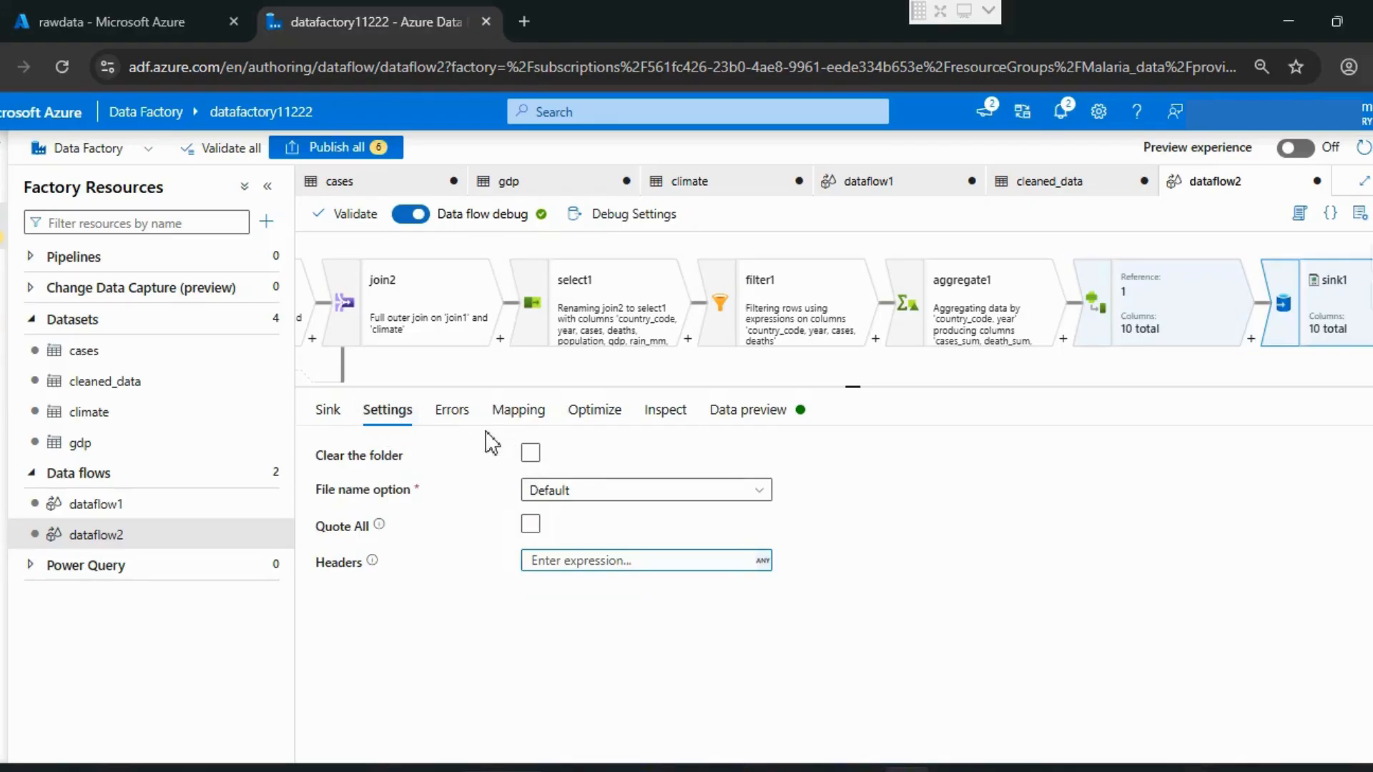
{"action": "left_click", "coordinate": [602, 492]}
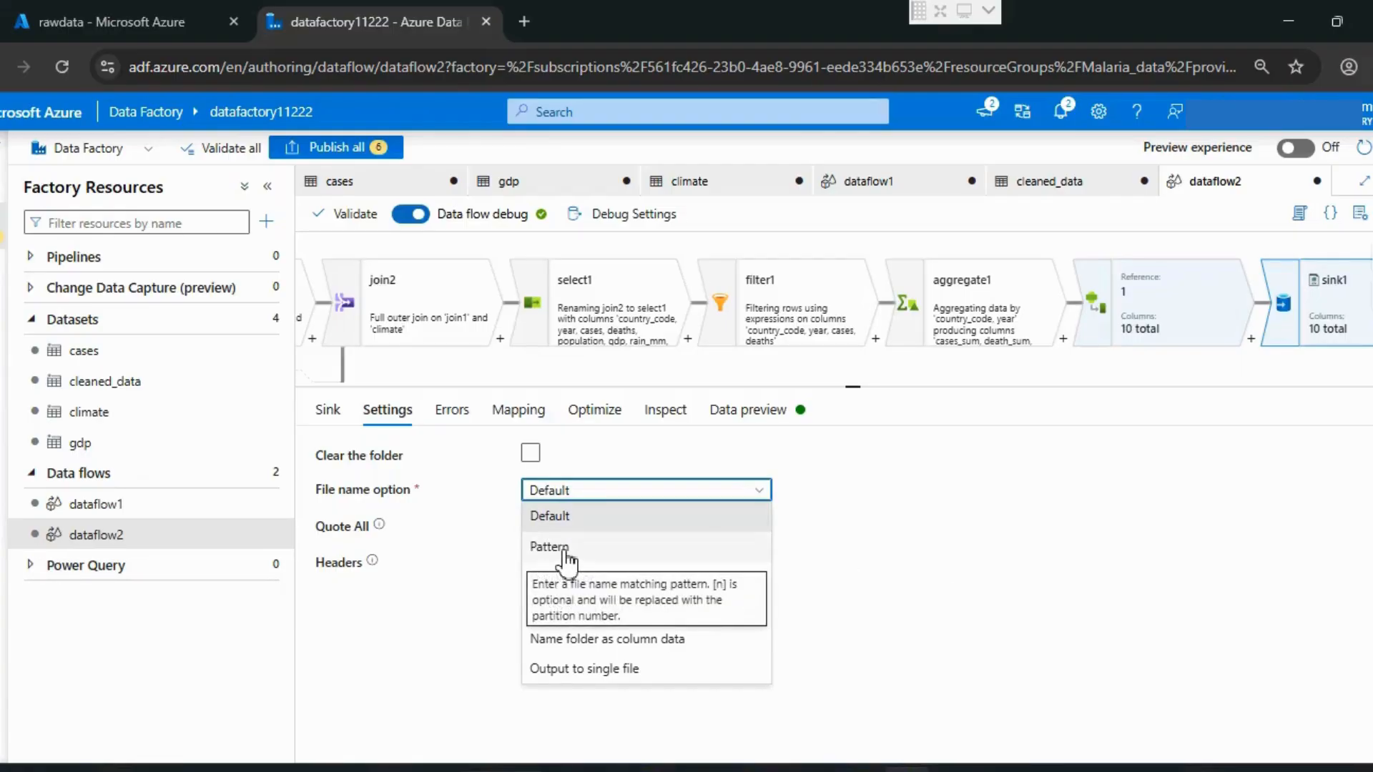
{"action": "left_click", "coordinate": [565, 547]}
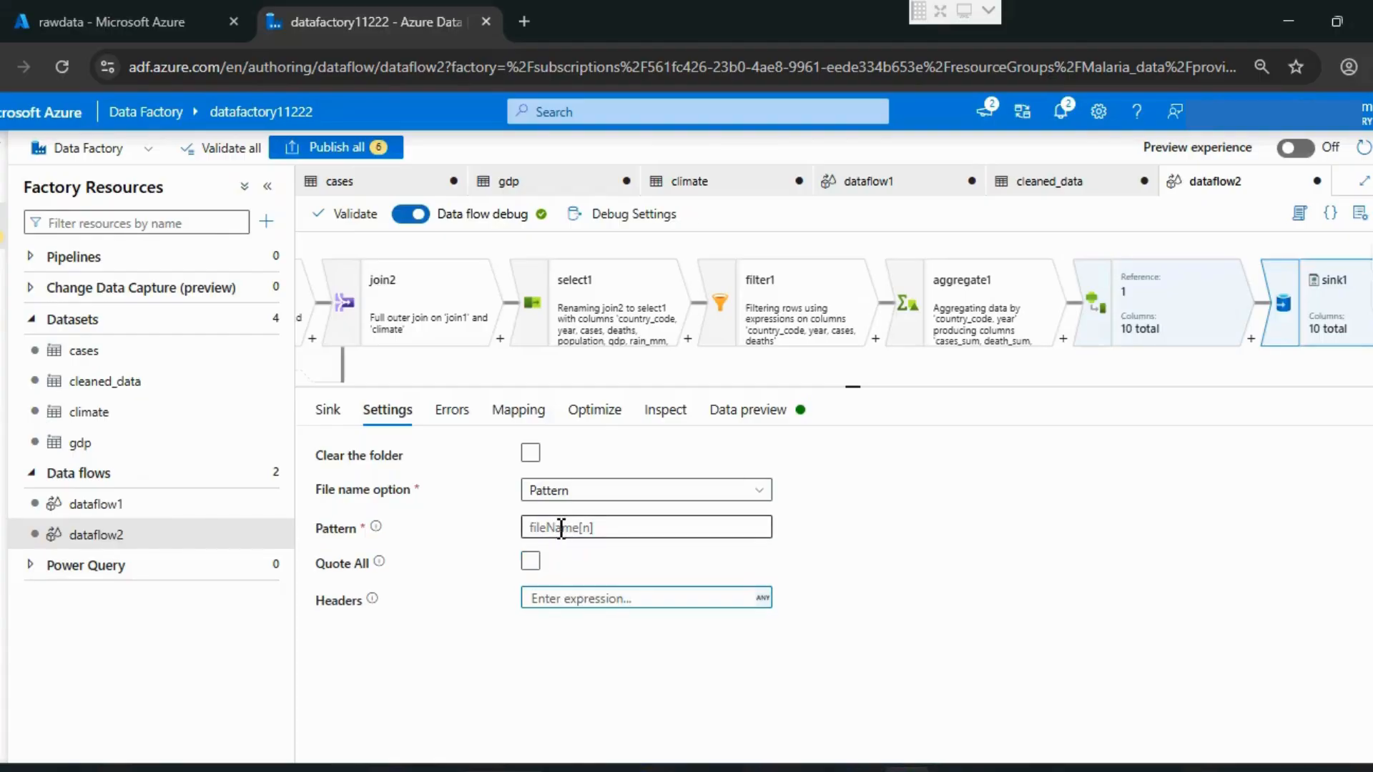
{"action": "left_click", "coordinate": [561, 527]}
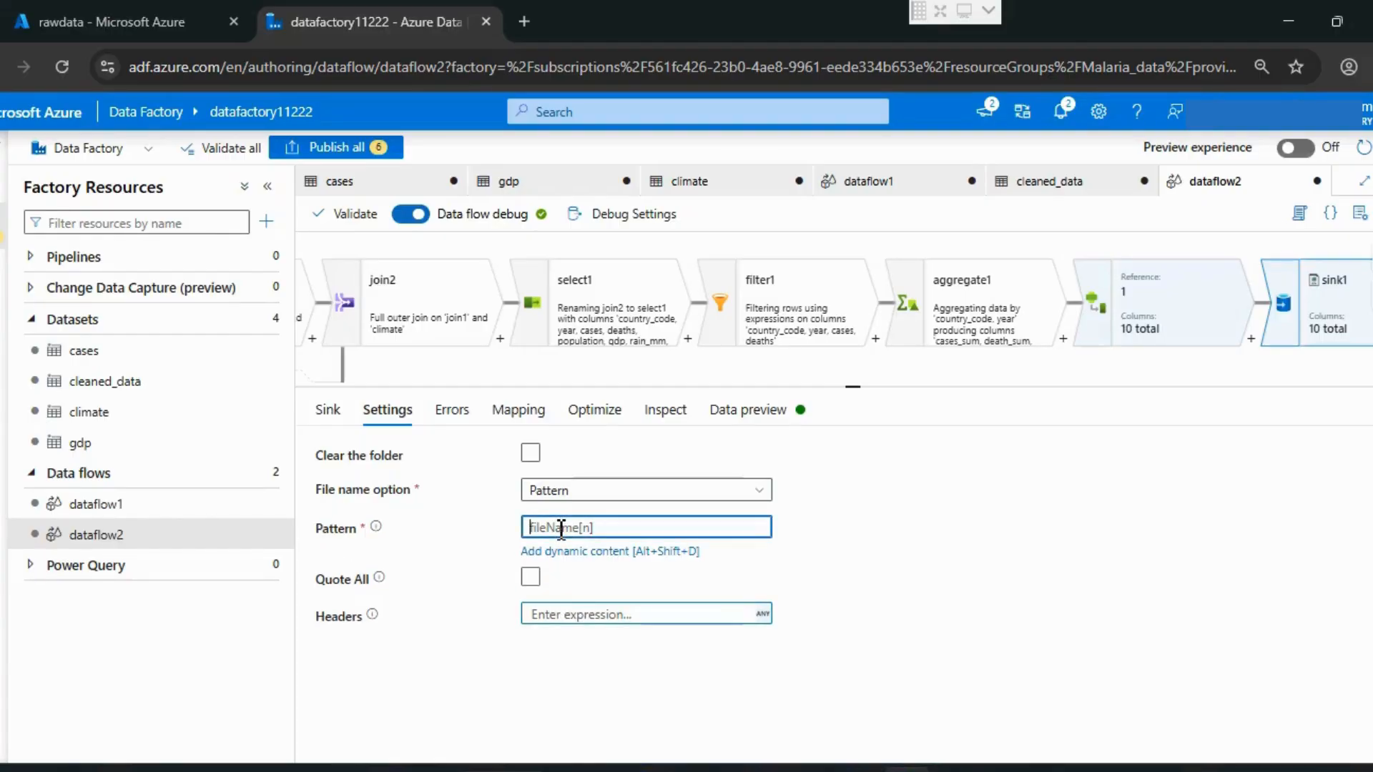
{"action": "type", "text": "finalized_day"}
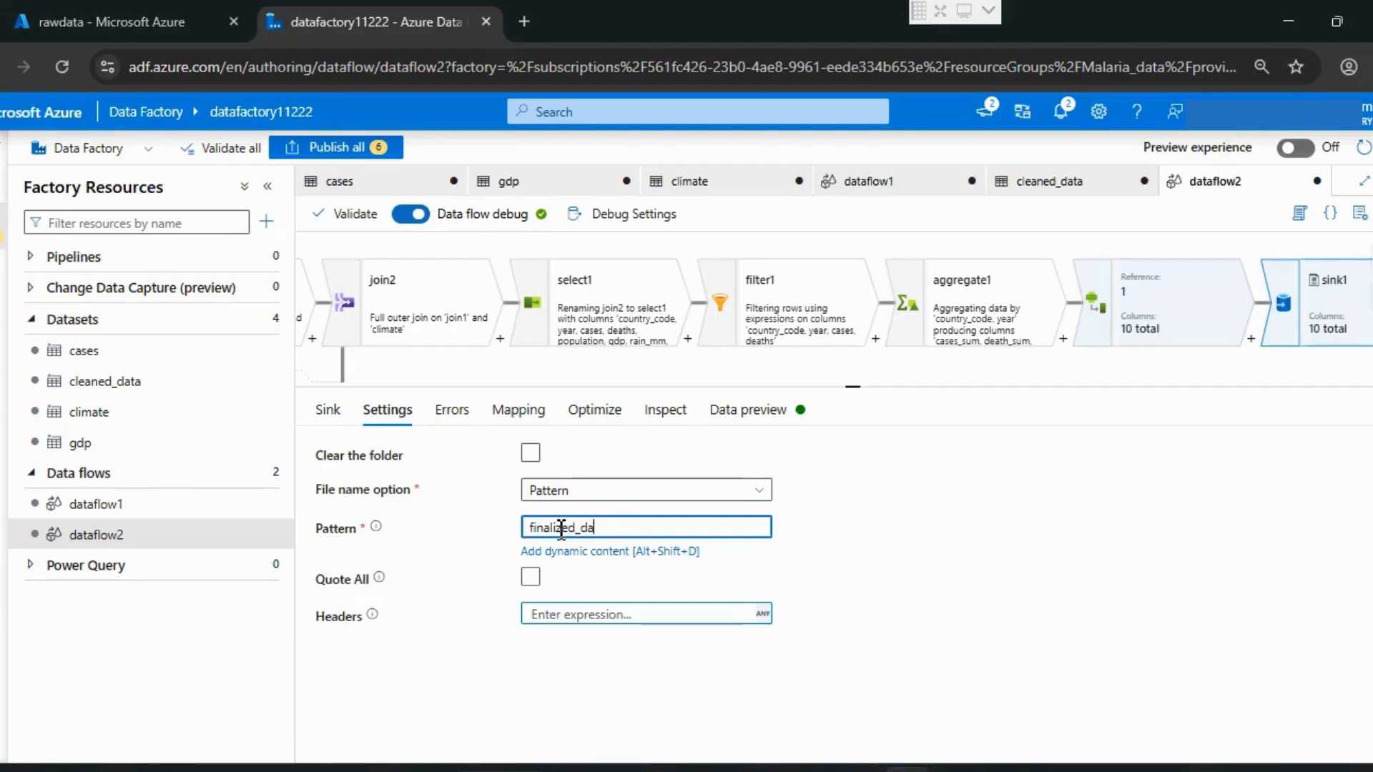
Step: Complete sink1's file name pattern as finalized_data.csv
{"action": "key", "text": "BackSpace"}
{"action": "type", "text": "ta.csv"}
{"action": "left_click", "coordinate": [592, 661]}
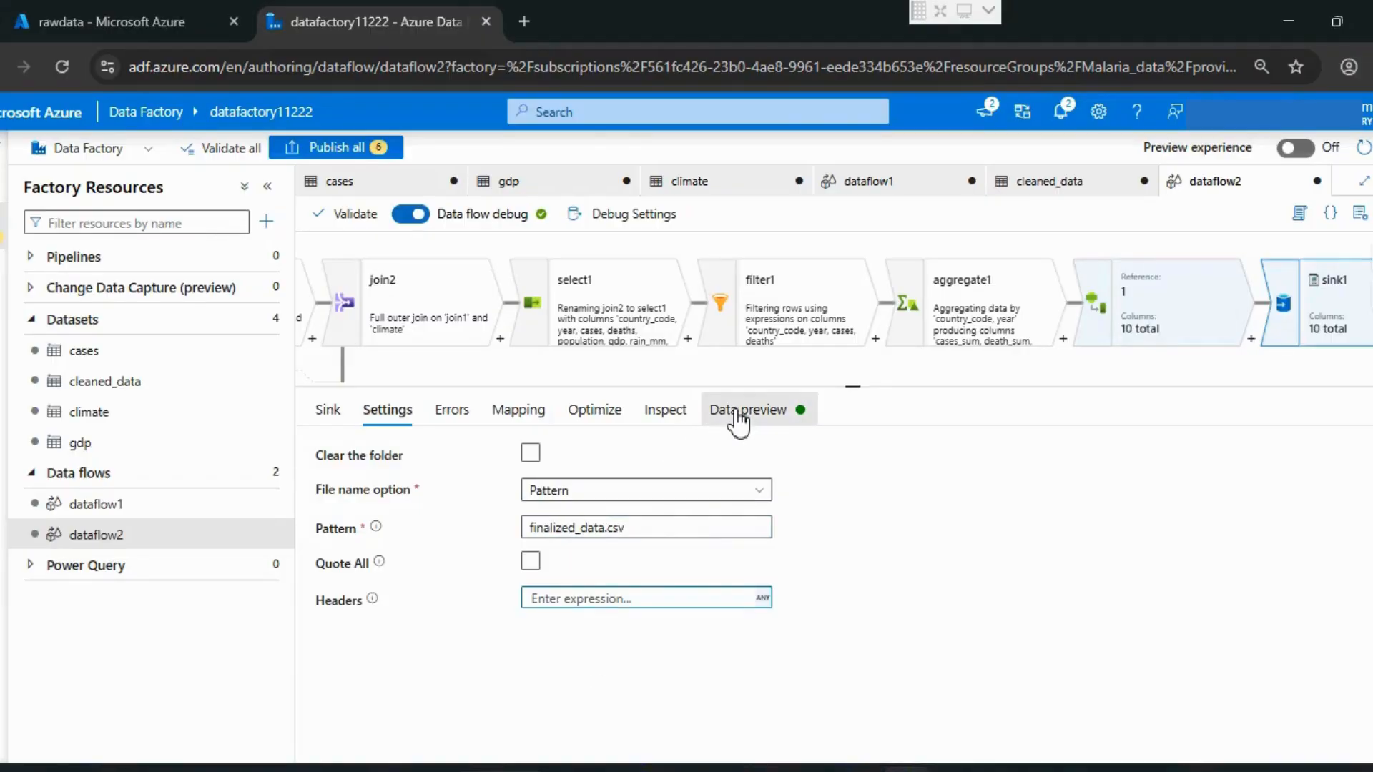
Step: Refresh sink1's data preview and validate dataflow2
{"action": "left_click", "coordinate": [737, 415]}
{"action": "left_click", "coordinate": [357, 492]}
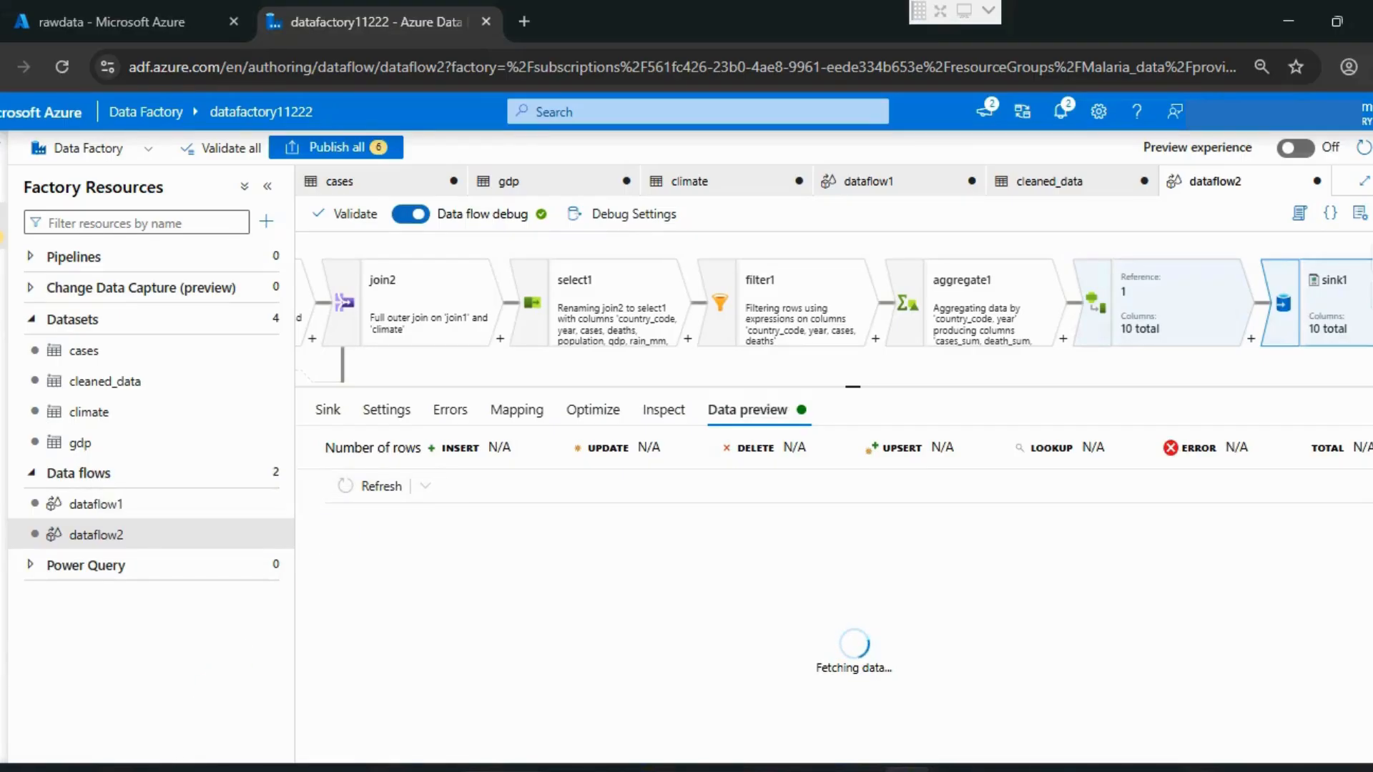
{"action": "left_click", "coordinate": [357, 226]}
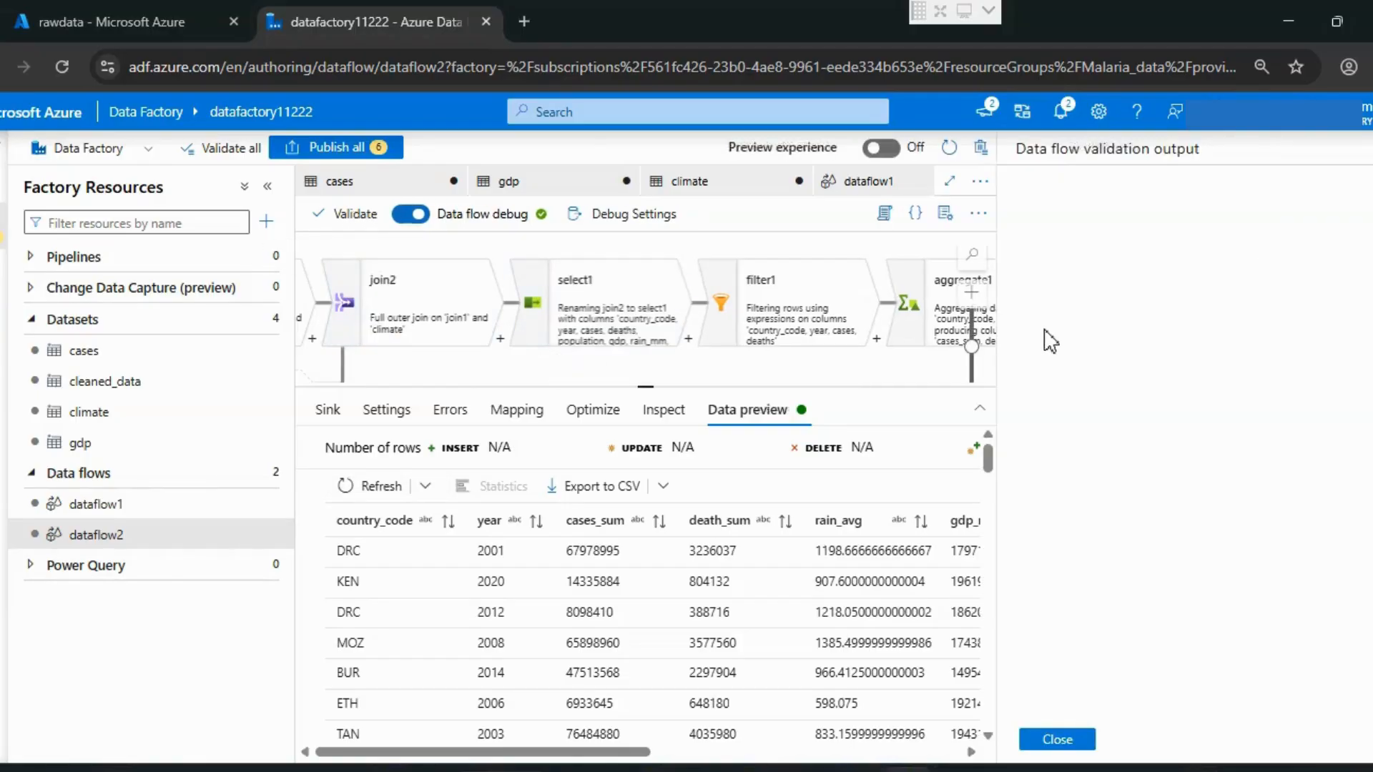
{"action": "left_click", "coordinate": [1051, 739]}
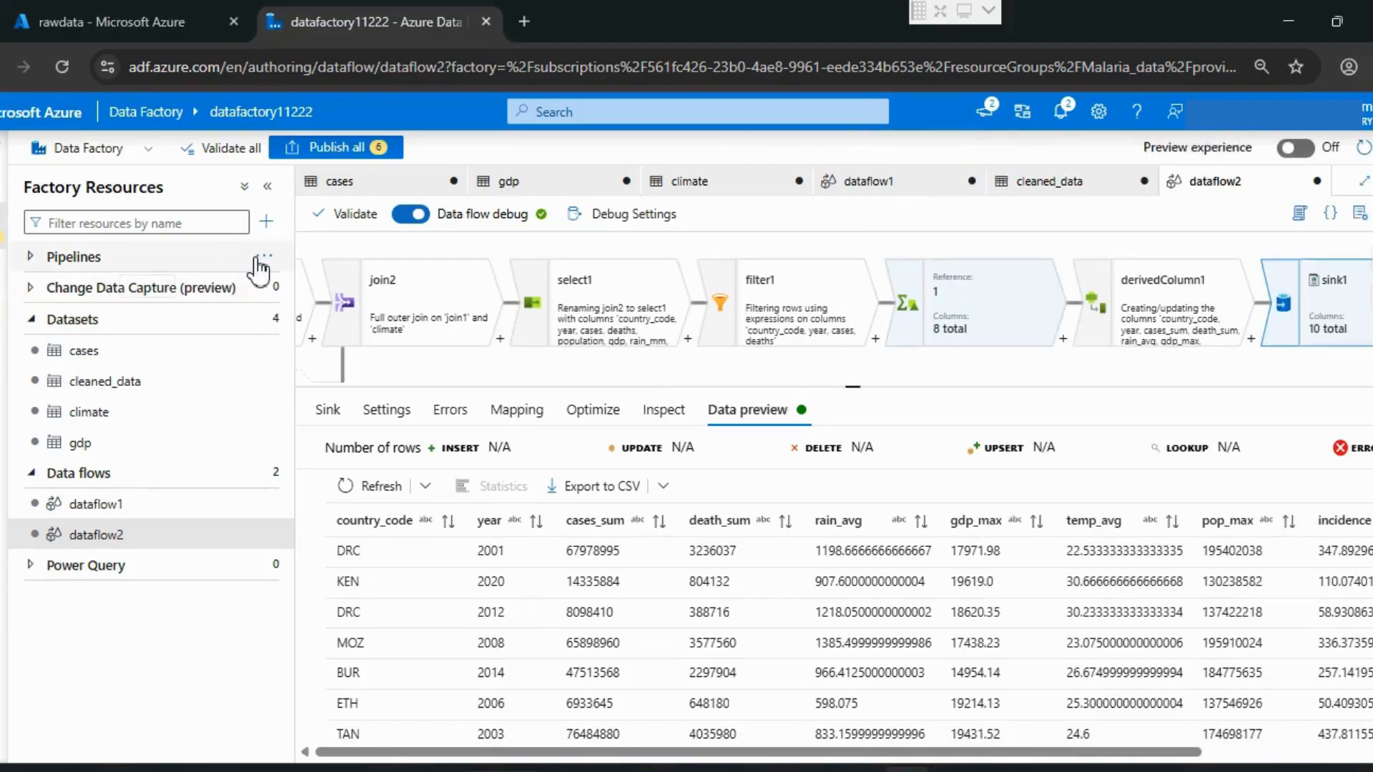
Step: Create a new pipeline and add a Data flow activity to its canvas
{"action": "left_click", "coordinate": [264, 258]}
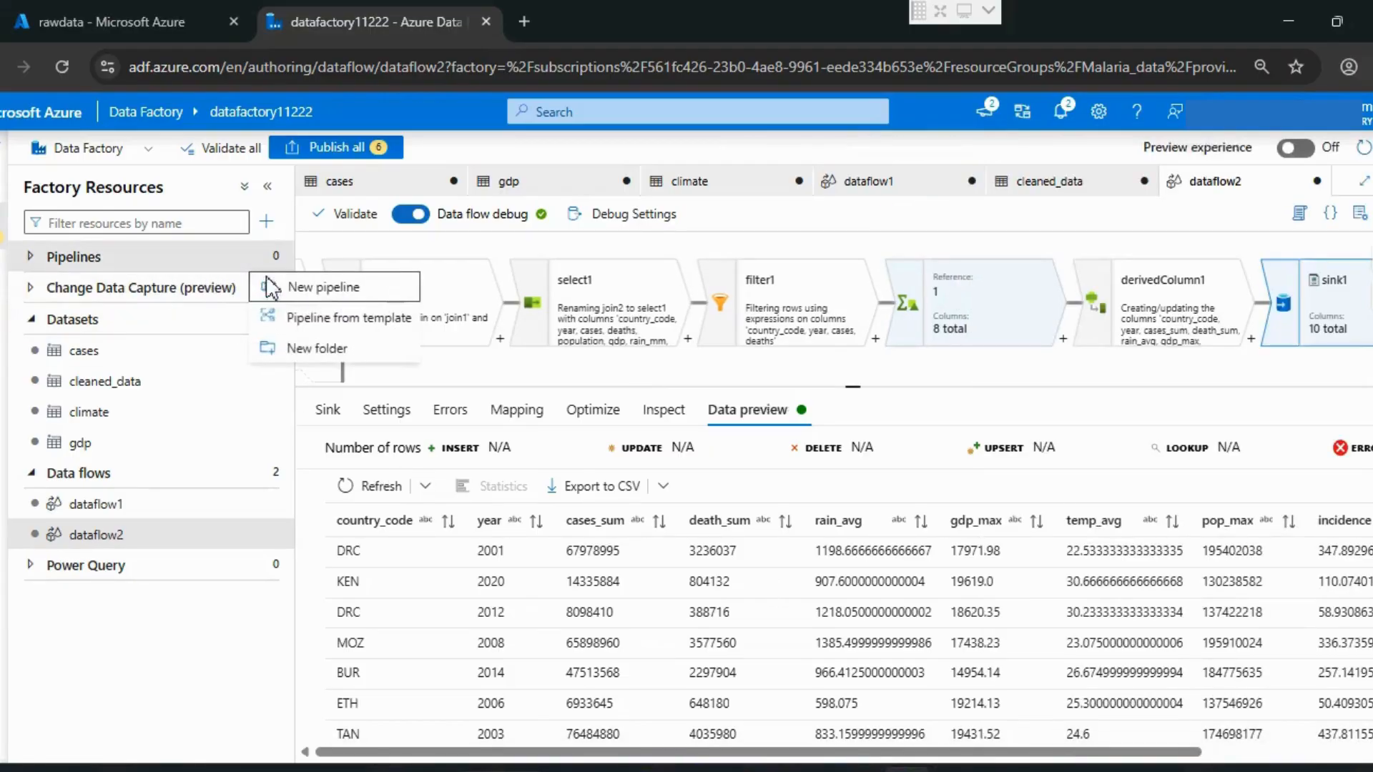
{"action": "left_click", "coordinate": [319, 287]}
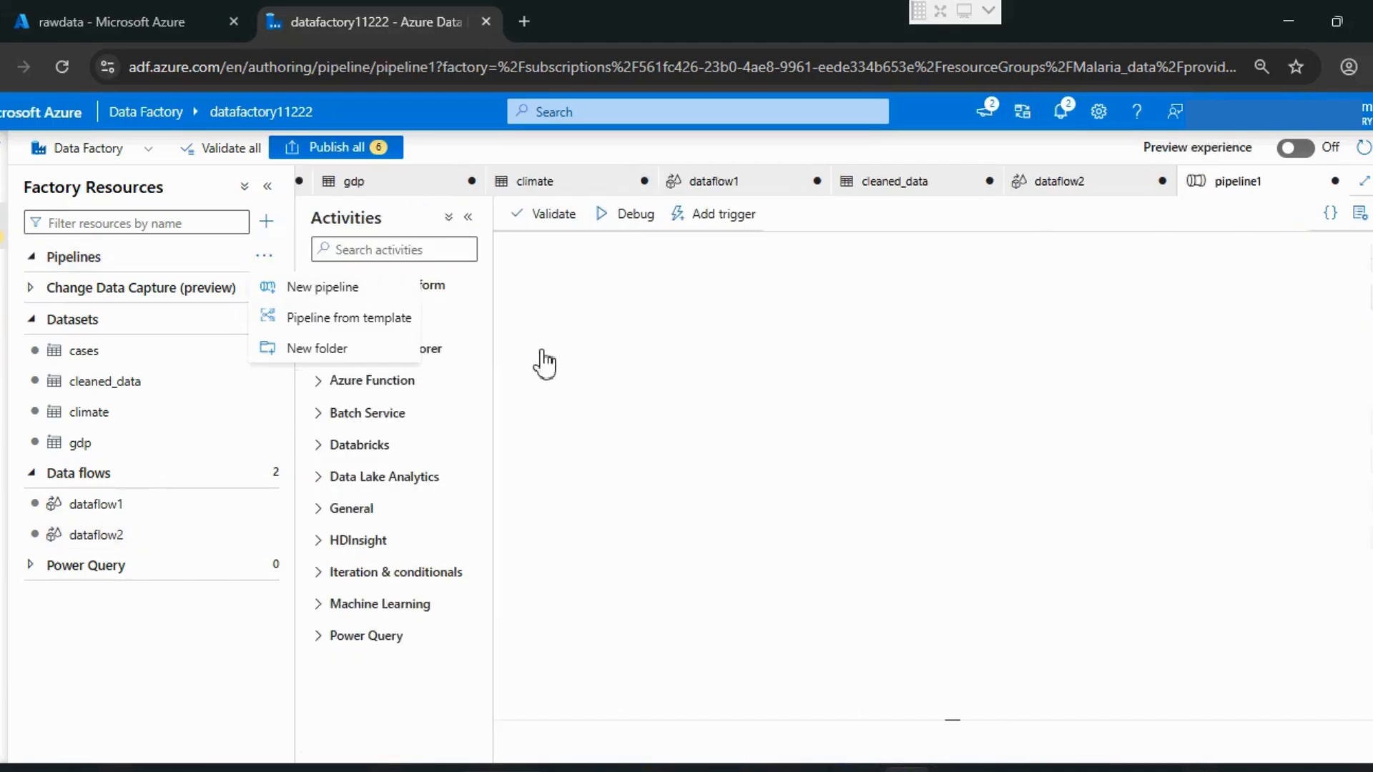
{"action": "left_click", "coordinate": [364, 248]}
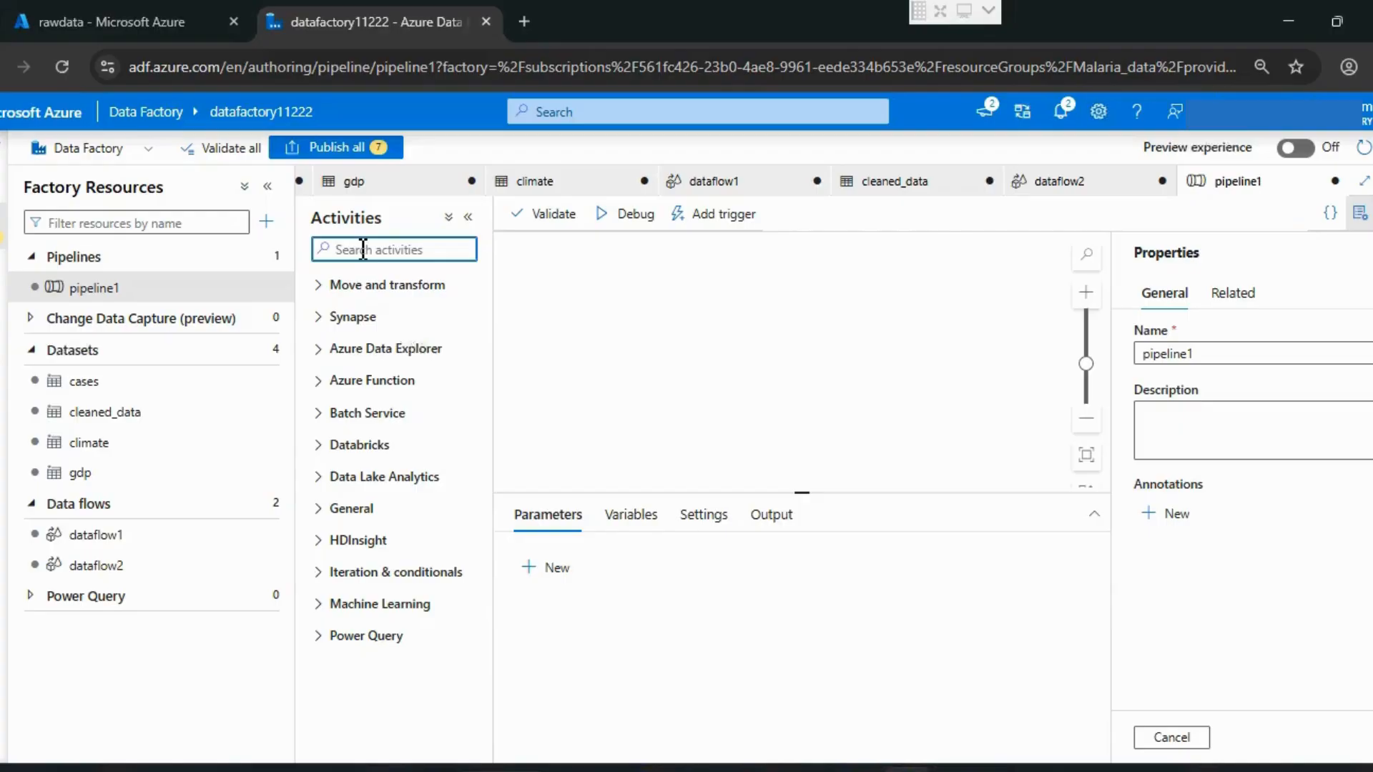
{"action": "type", "text": "daa"}
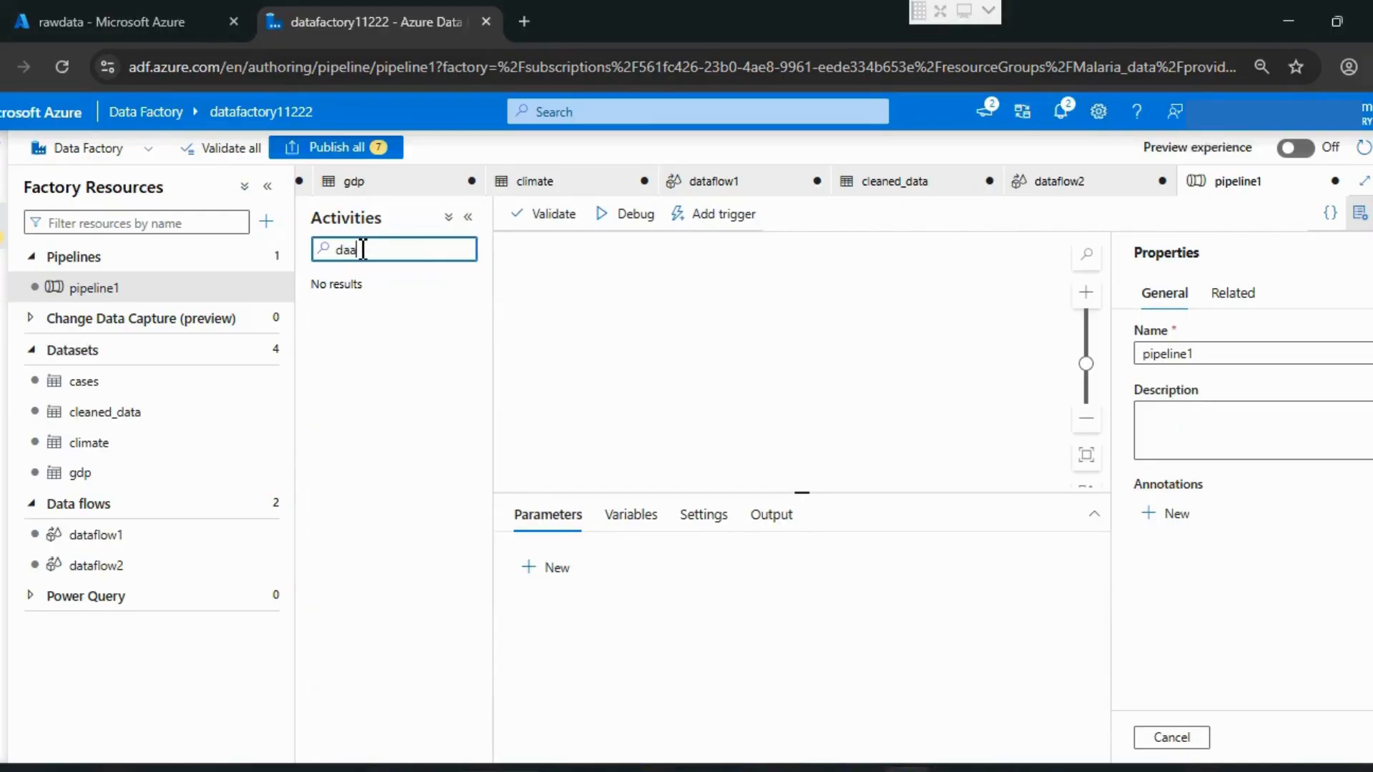
{"action": "key", "text": "BackSpace"}
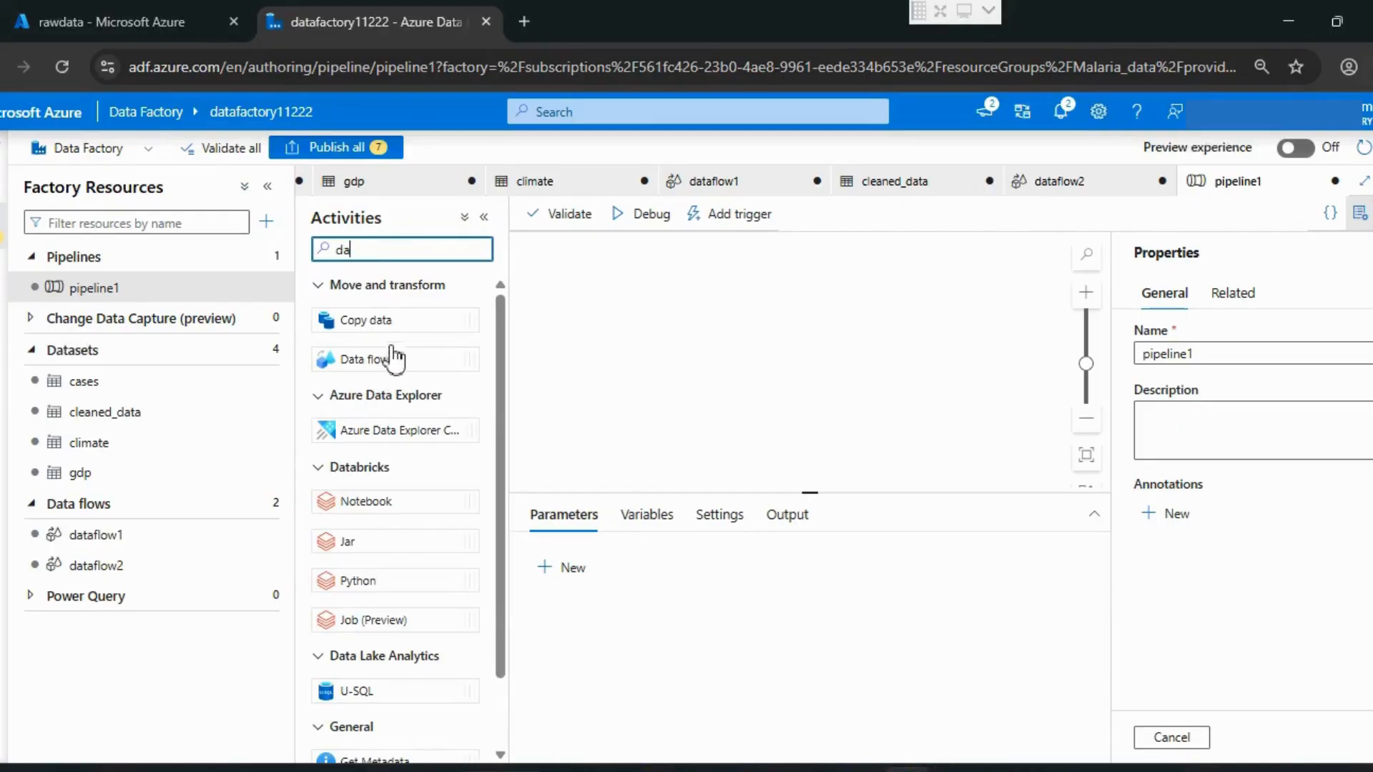
{"action": "left_click_drag", "start_coordinate": [378, 368], "coordinate": [636, 354]}
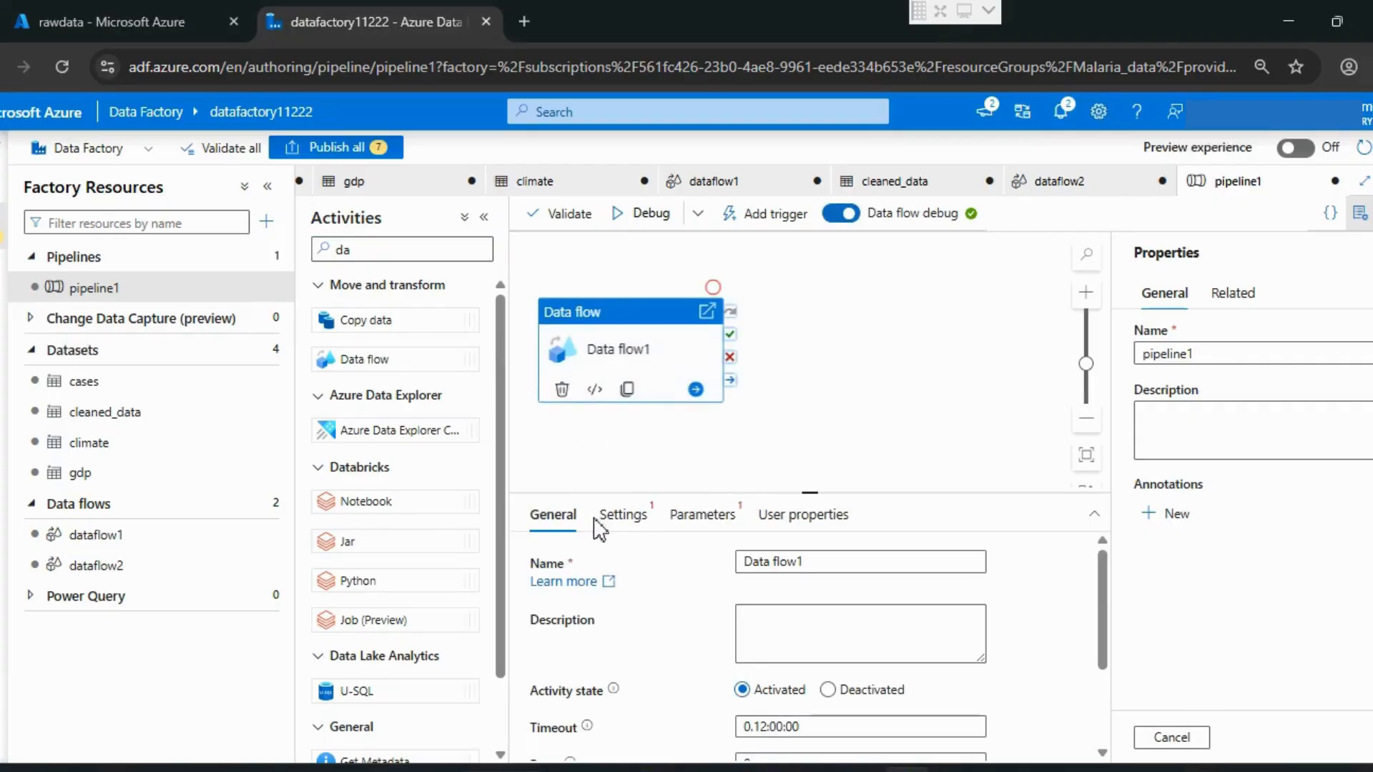
Step: Set dataflow2 as the data flow that the Data flow1 activity runs
{"action": "left_click", "coordinate": [811, 568]}
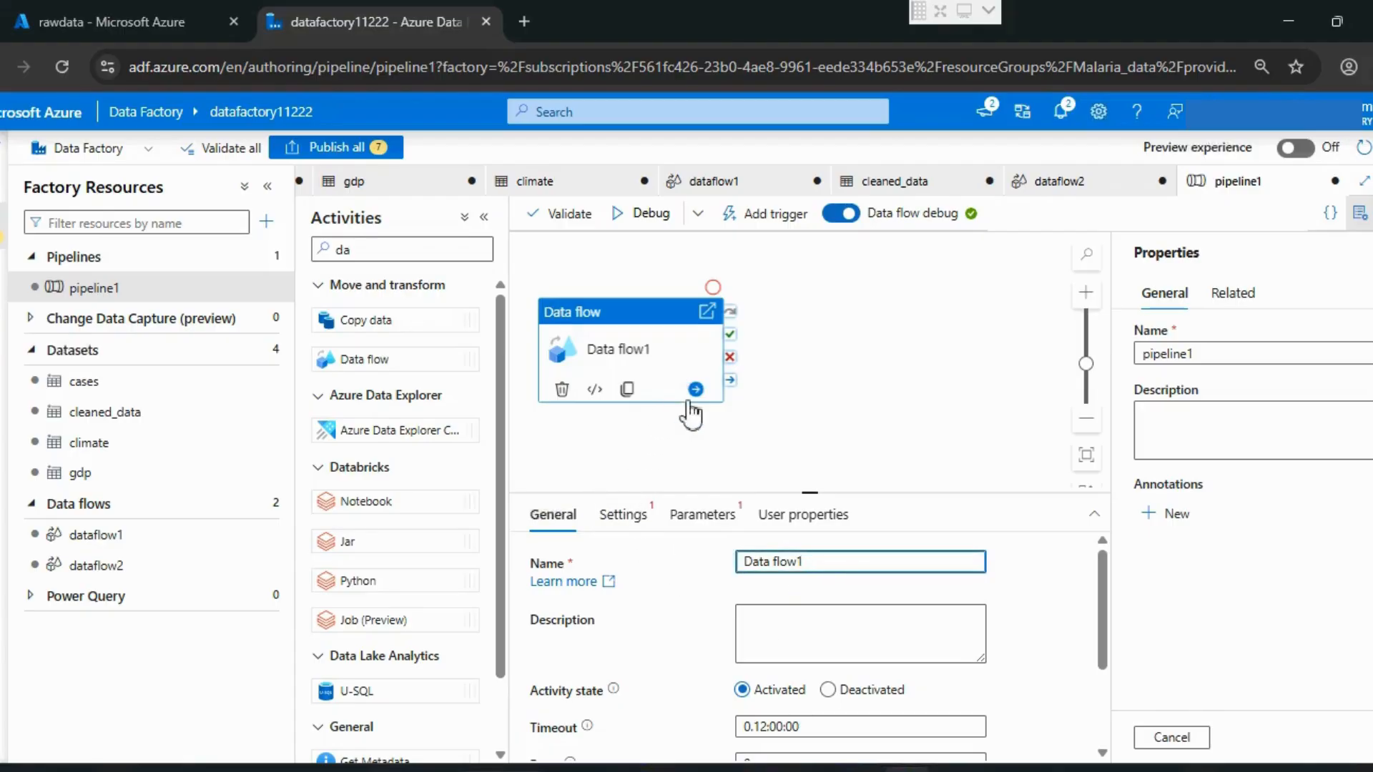
{"action": "scroll", "coordinate": [694, 569], "scroll_direction": "down", "scroll_amount": 2}
{"action": "left_click", "coordinate": [628, 517]}
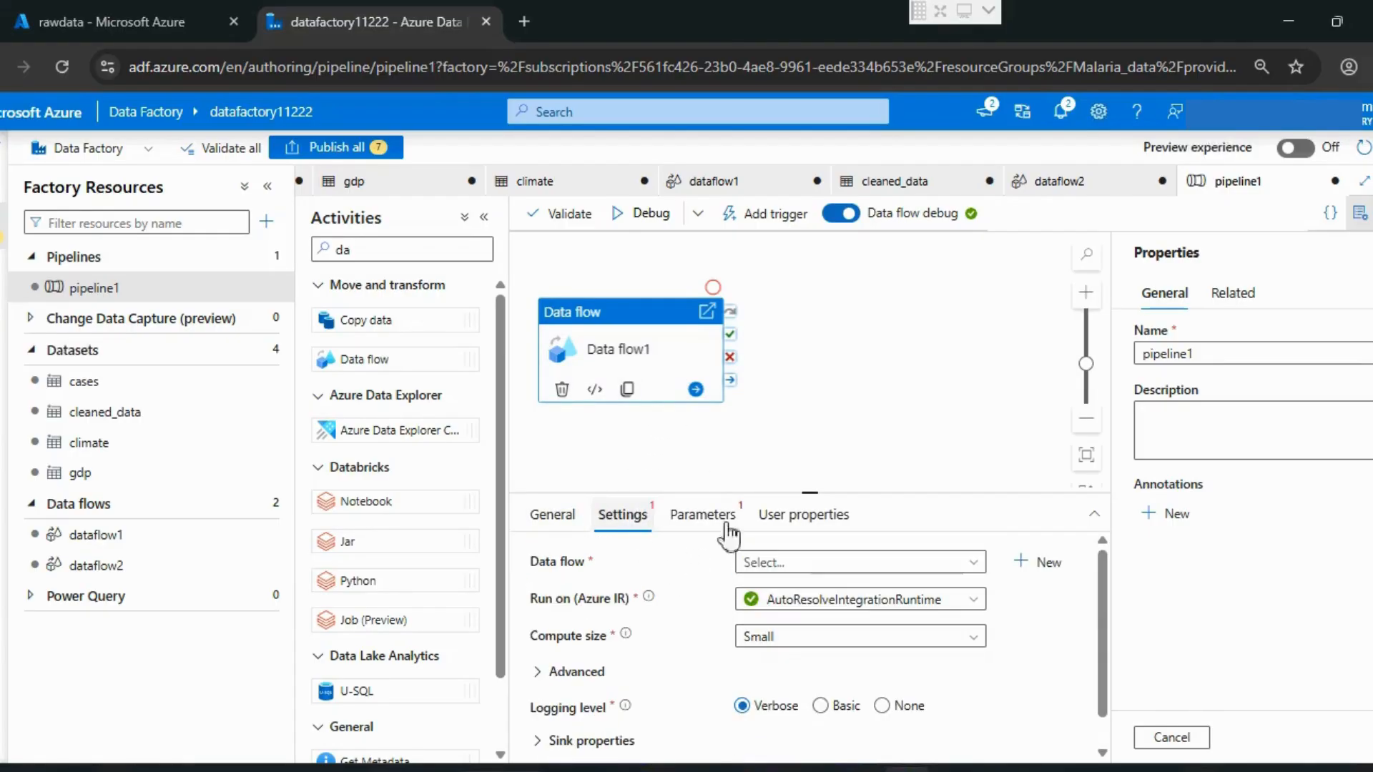
{"action": "left_click", "coordinate": [862, 568]}
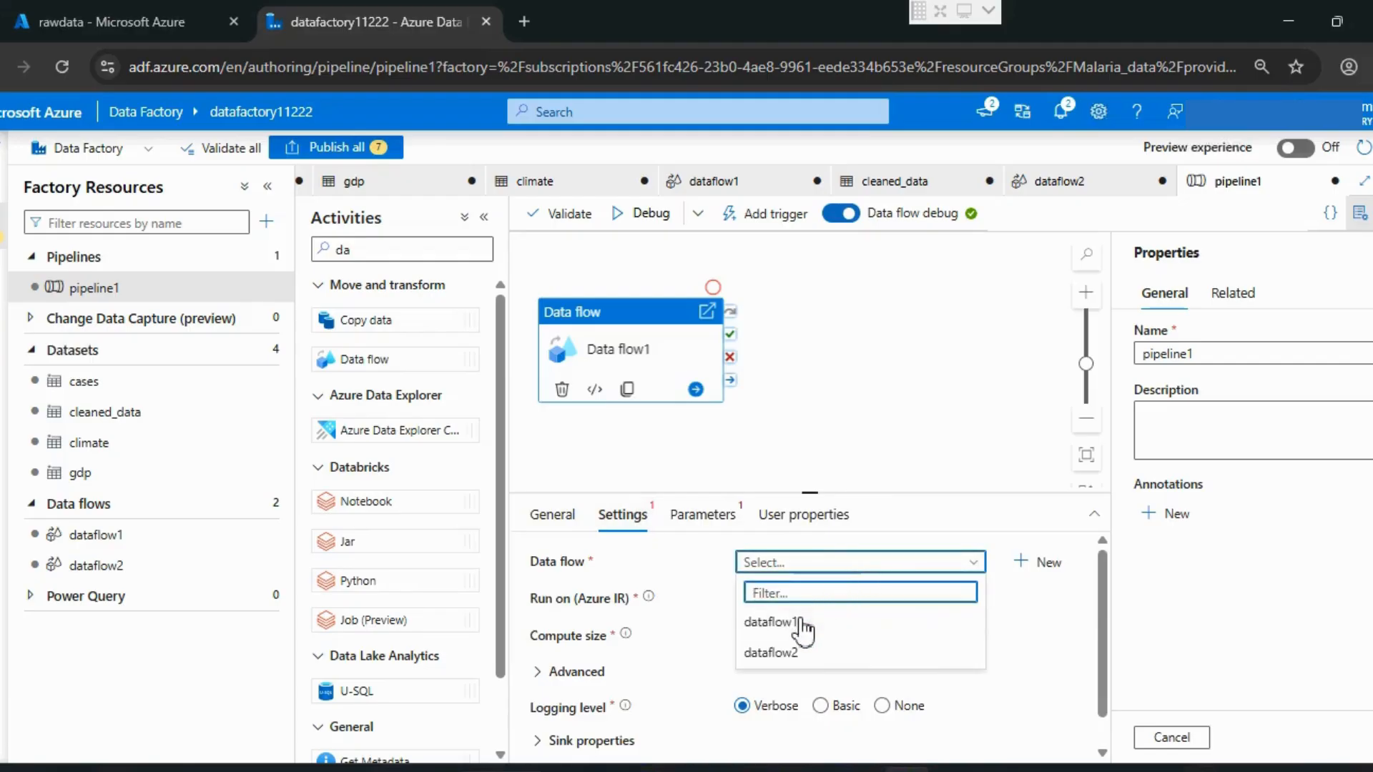
{"action": "left_click", "coordinate": [771, 653]}
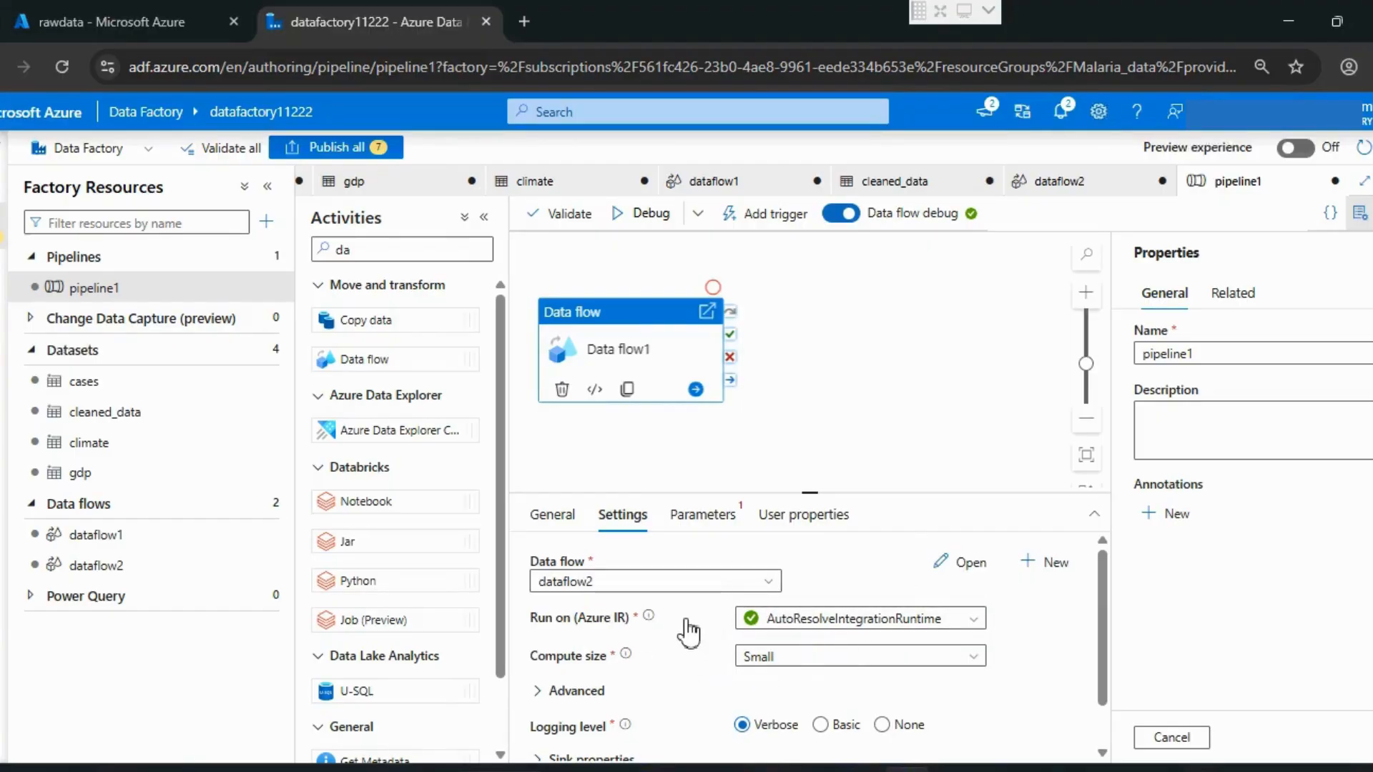
Step: Validate pipeline1, close its properties and start a debug run of the pipeline
{"action": "left_click", "coordinate": [561, 225]}
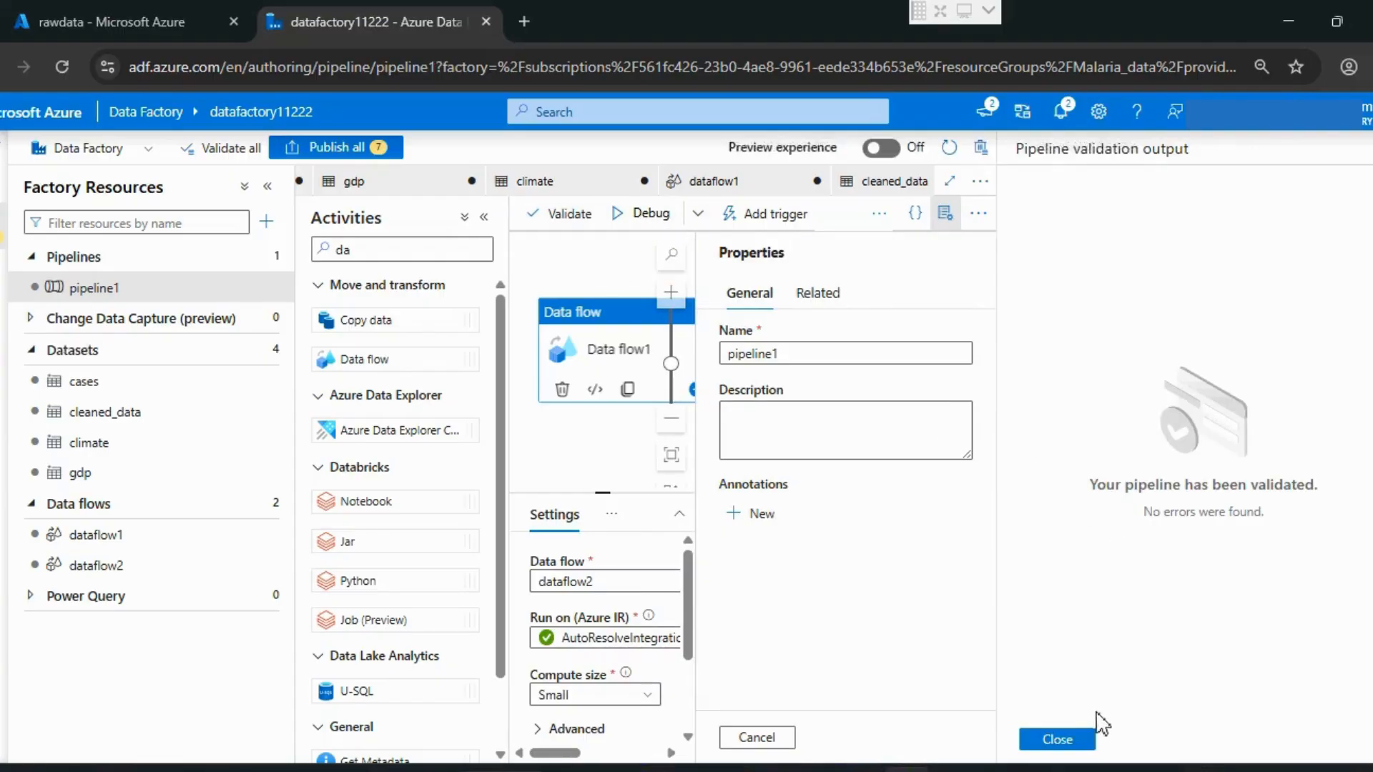
{"action": "left_click", "coordinate": [1072, 739]}
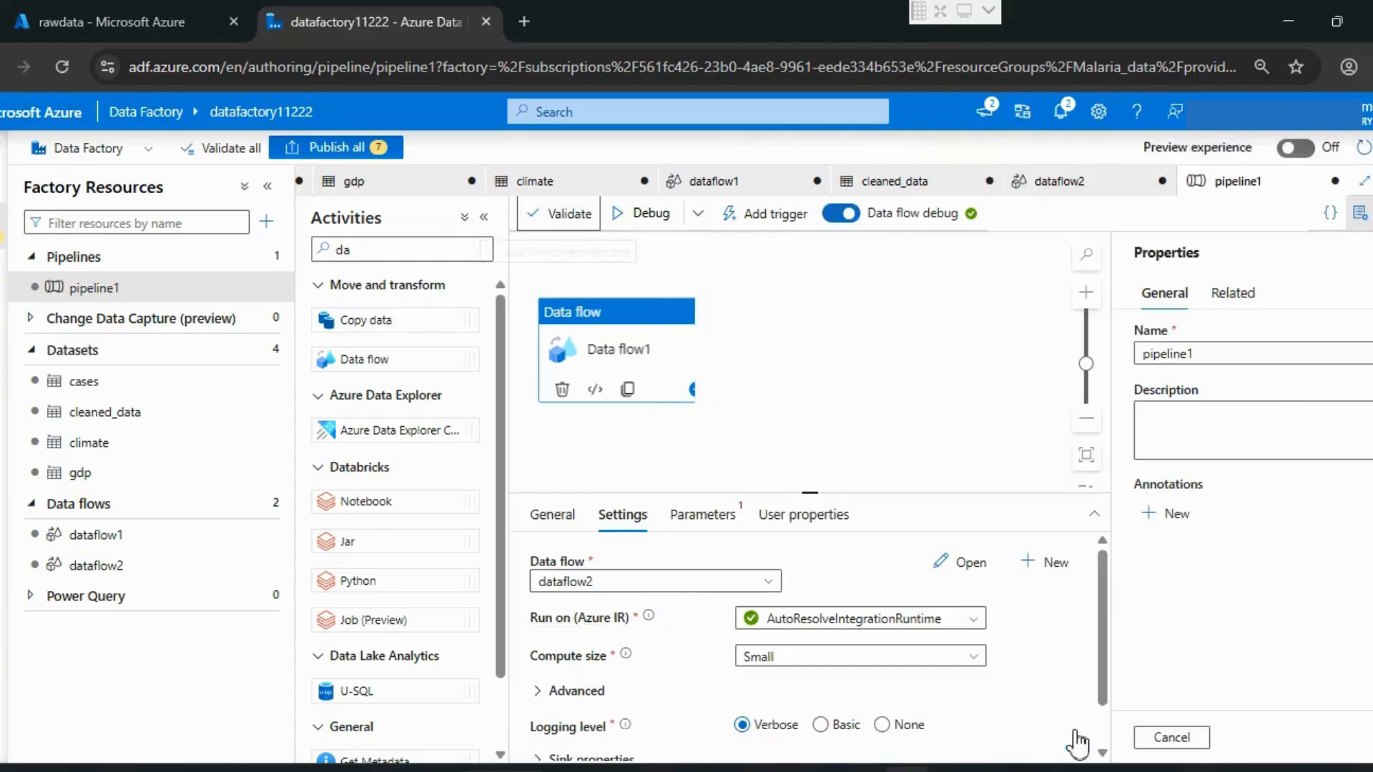
{"action": "left_click", "coordinate": [1172, 737]}
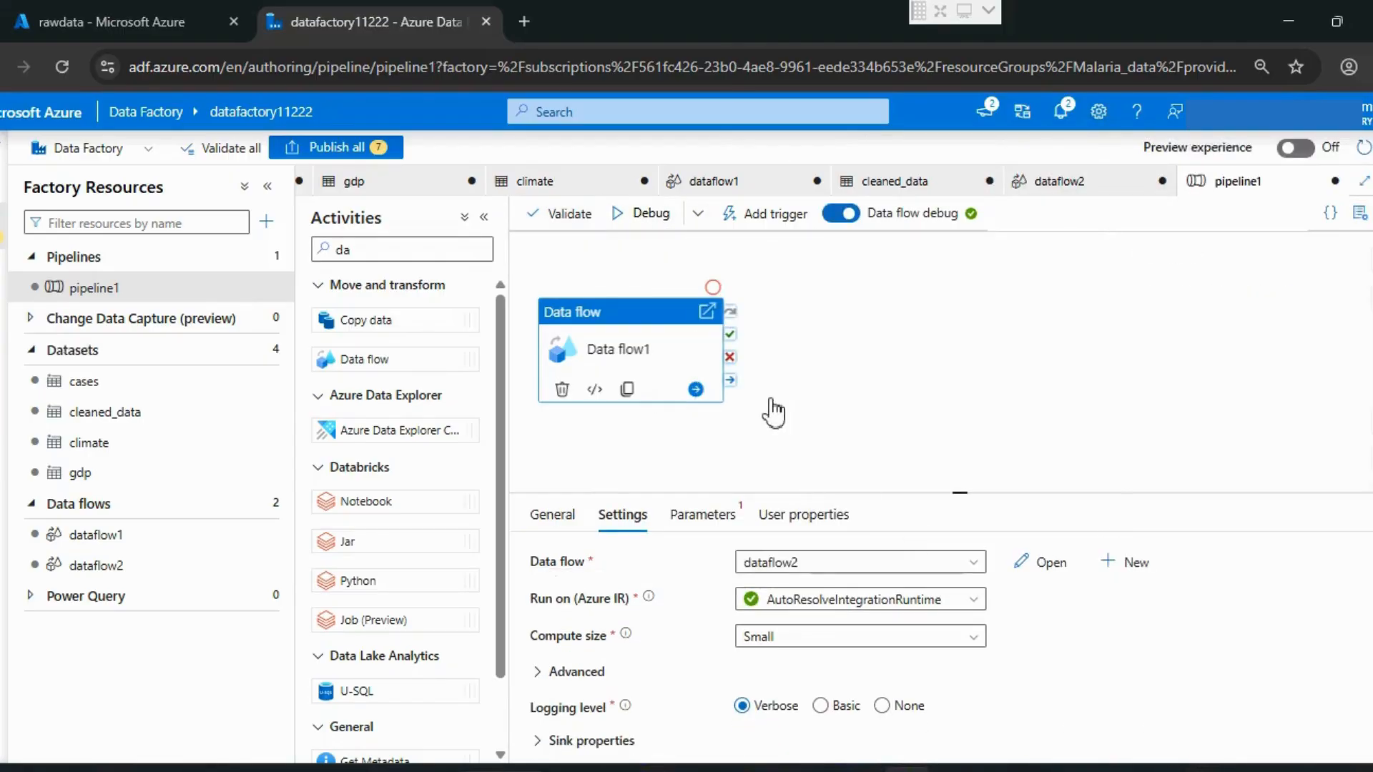
{"action": "left_click", "coordinate": [633, 214]}
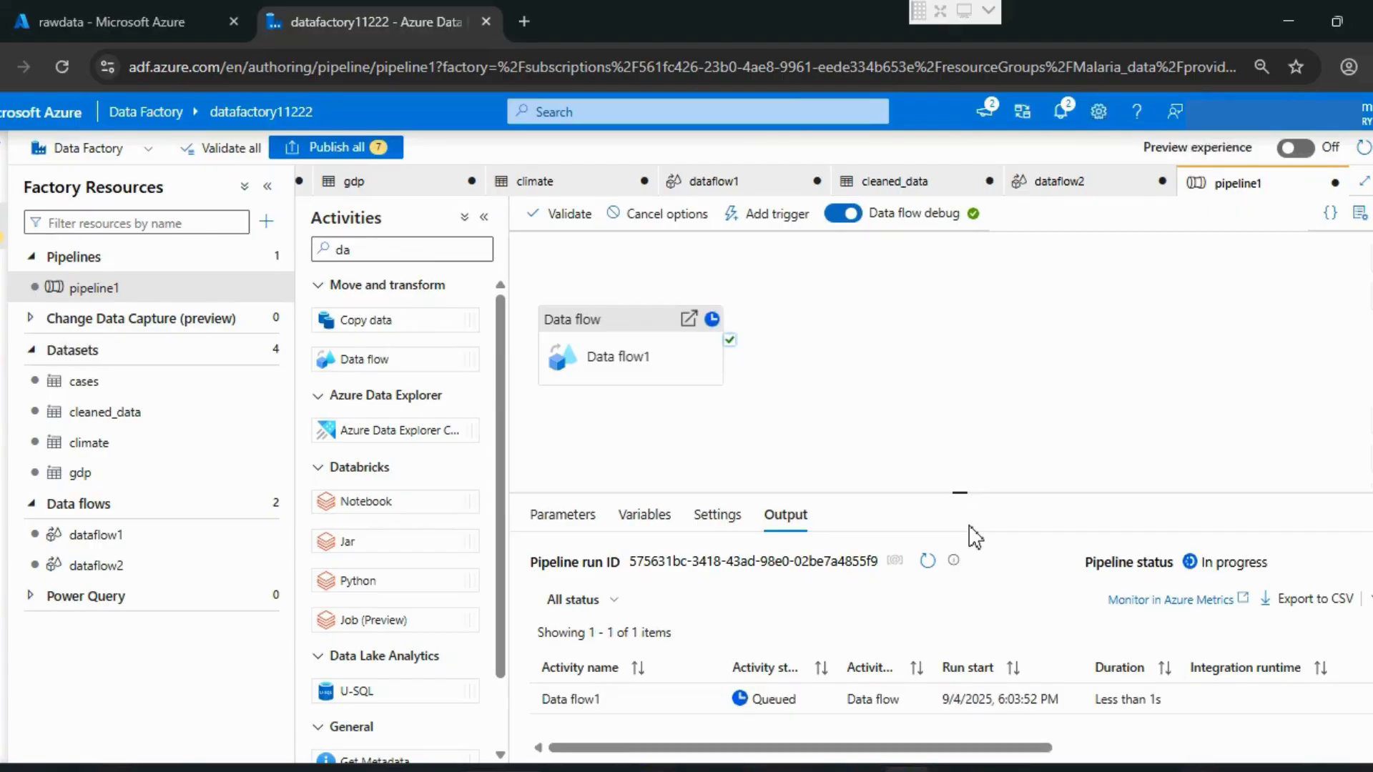
Step: Open the run details of the Data flow1 activity and refresh them to check sink1's status
{"action": "left_click", "coordinate": [927, 561]}
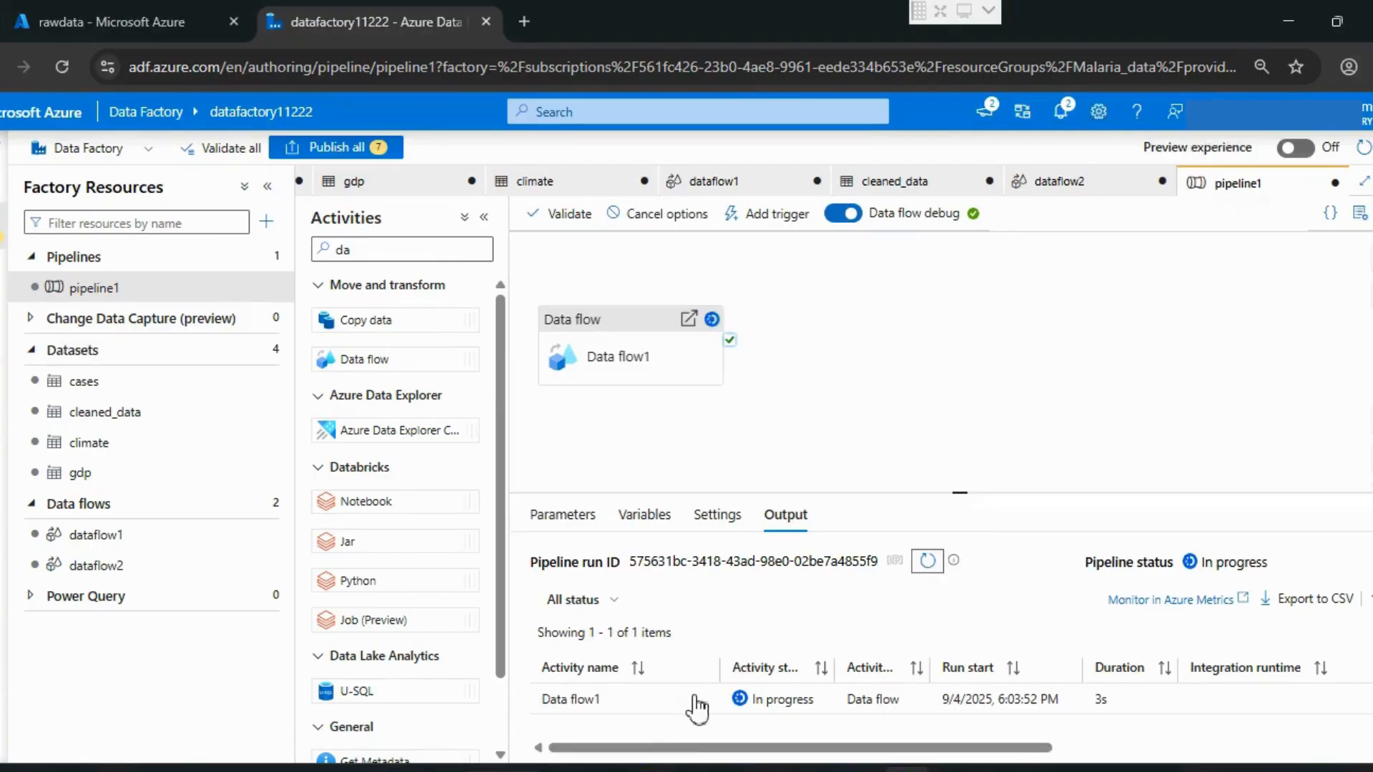
{"action": "left_click", "coordinate": [704, 699]}
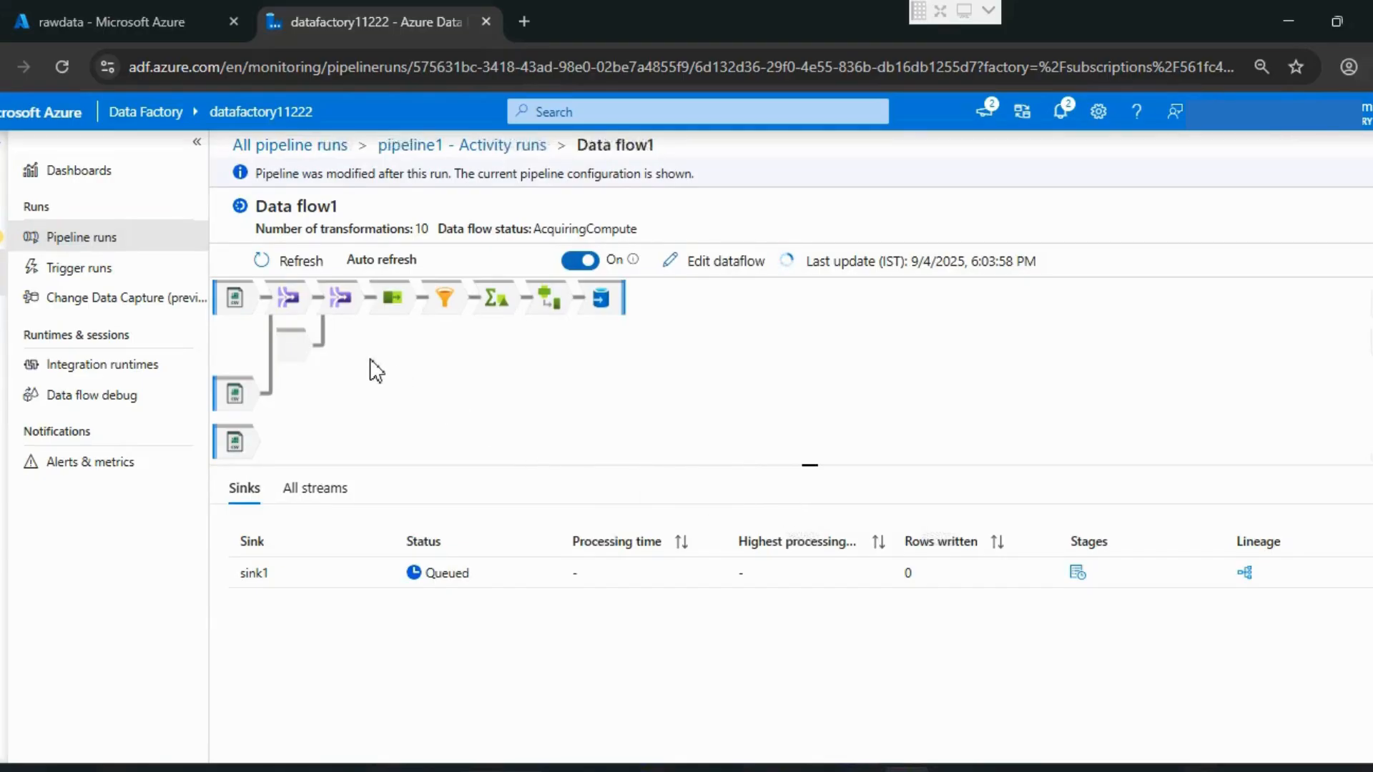
{"action": "left_click", "coordinate": [289, 264]}
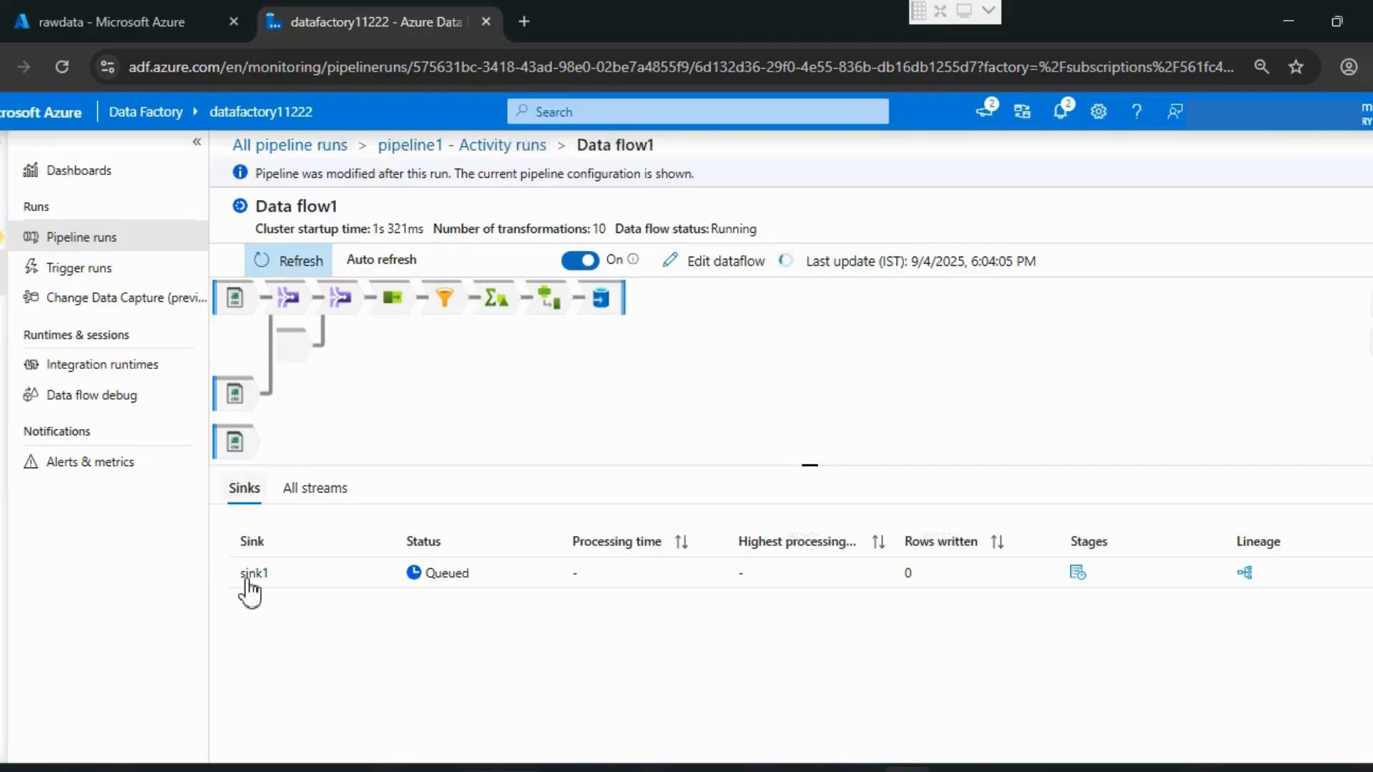
{"action": "double_click", "coordinate": [300, 261]}
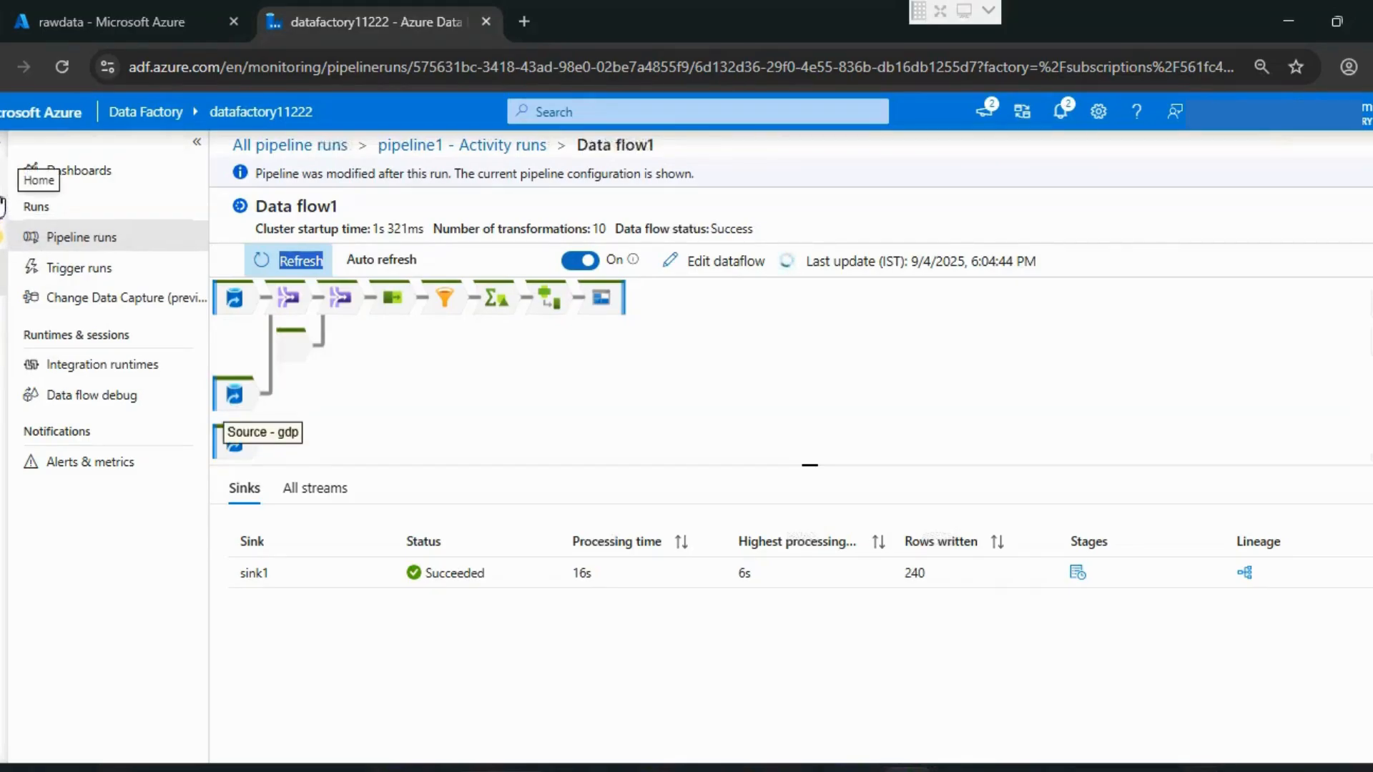
Step: Return to pipeline1 in the authoring view and keep refreshing the debug run's output until the run finishes
{"action": "left_click", "coordinate": [6, 159]}
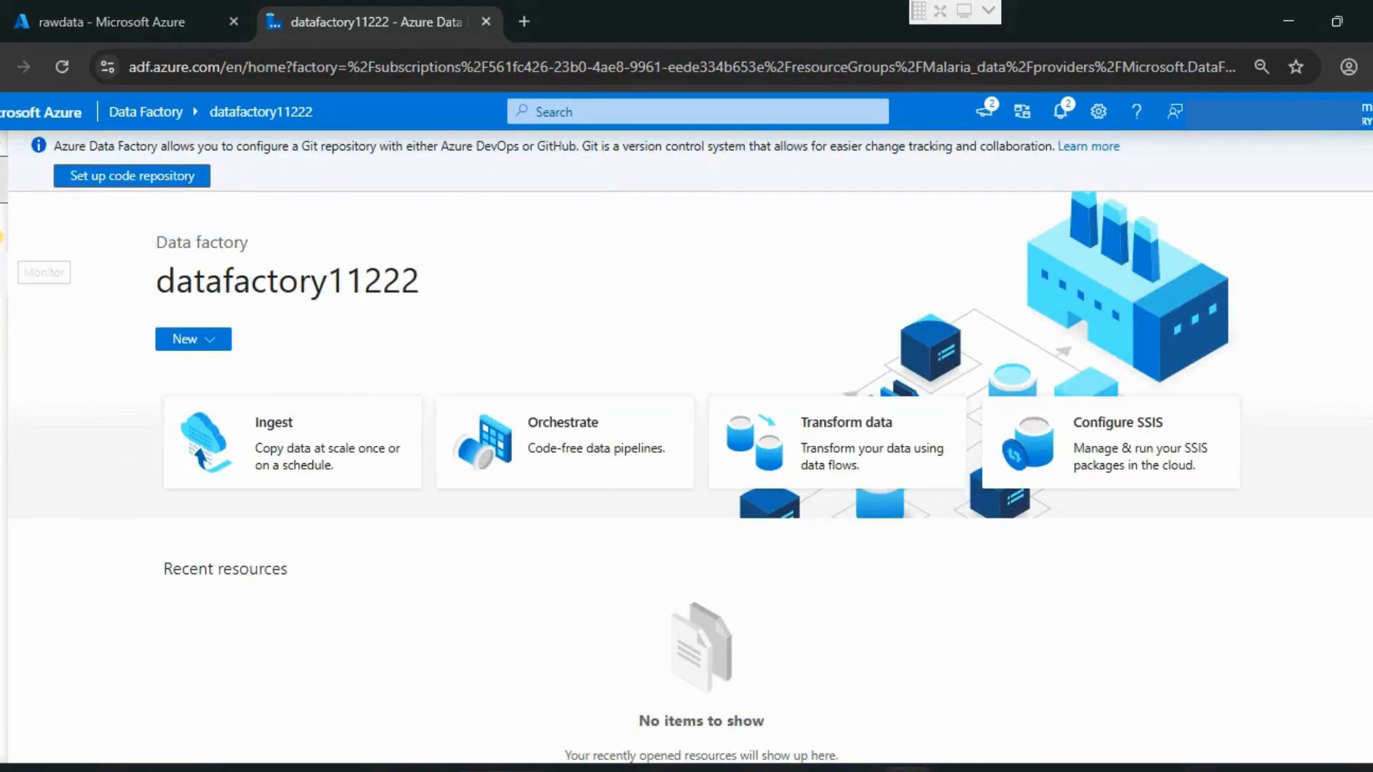
{"action": "left_click", "coordinate": [3, 226]}
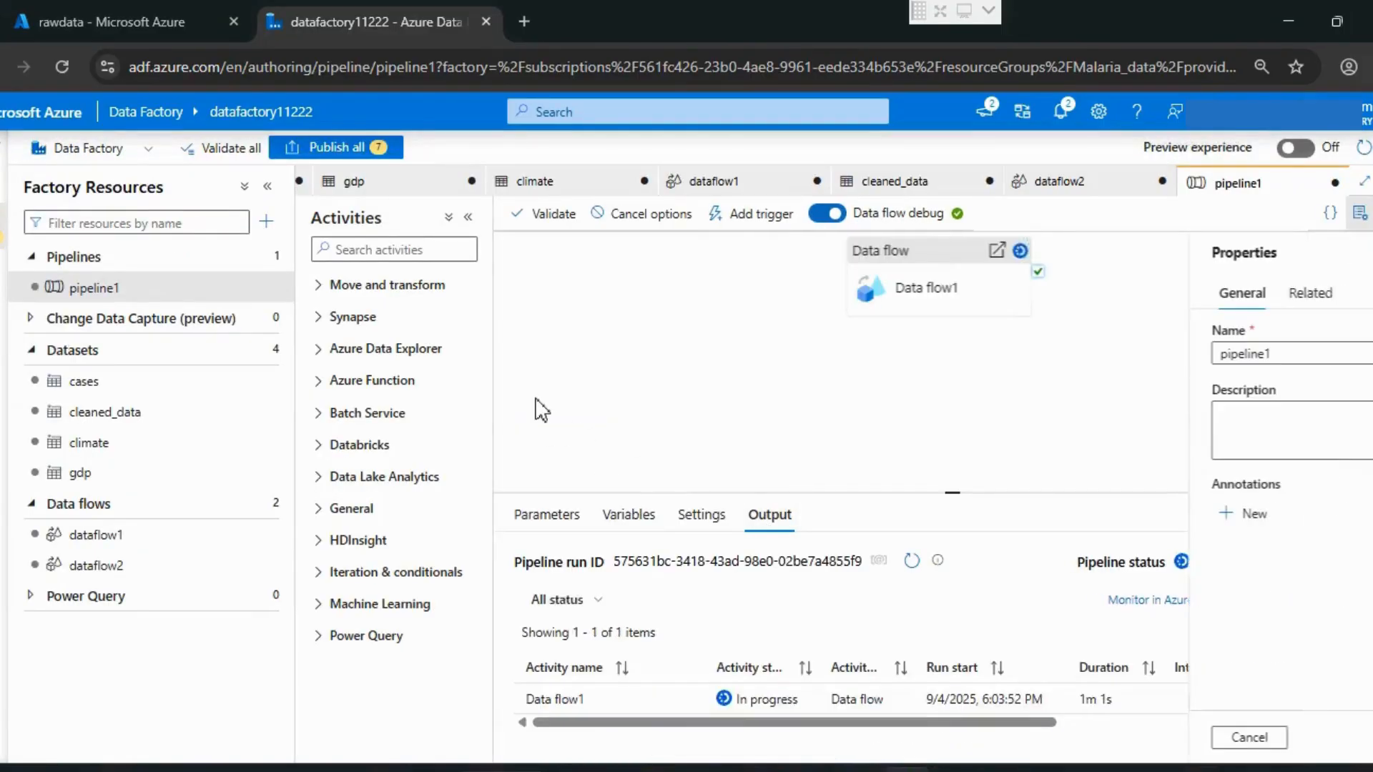
{"action": "left_click", "coordinate": [911, 560]}
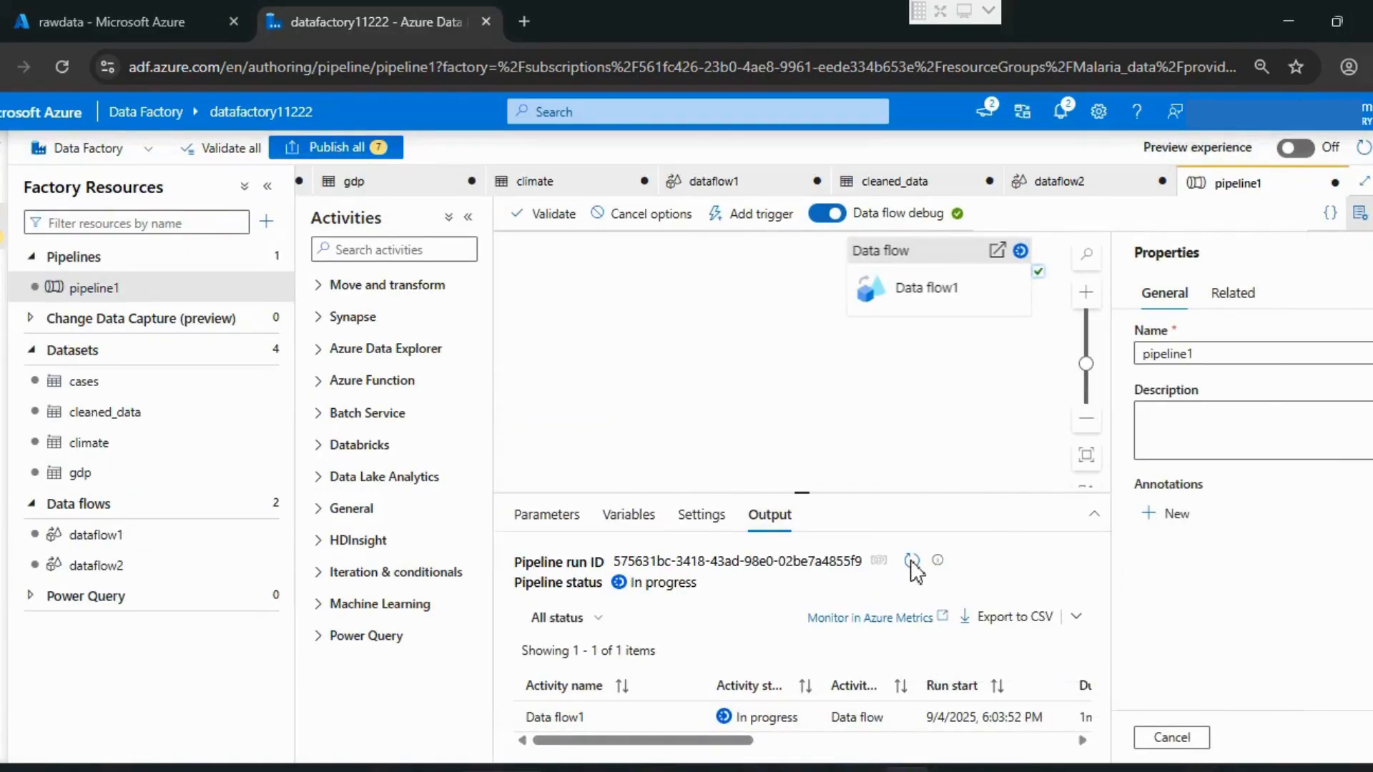
{"action": "left_click", "coordinate": [912, 560]}
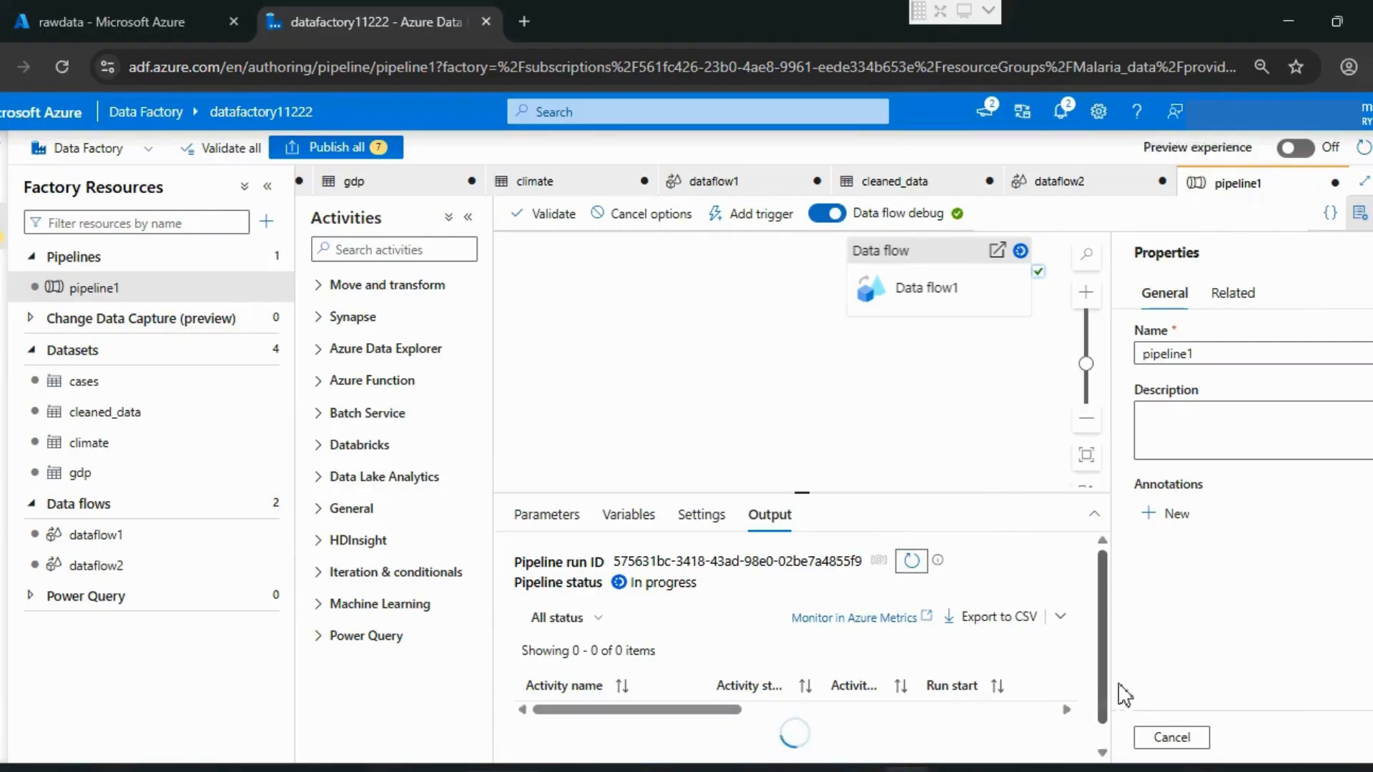
{"action": "left_click", "coordinate": [1162, 738]}
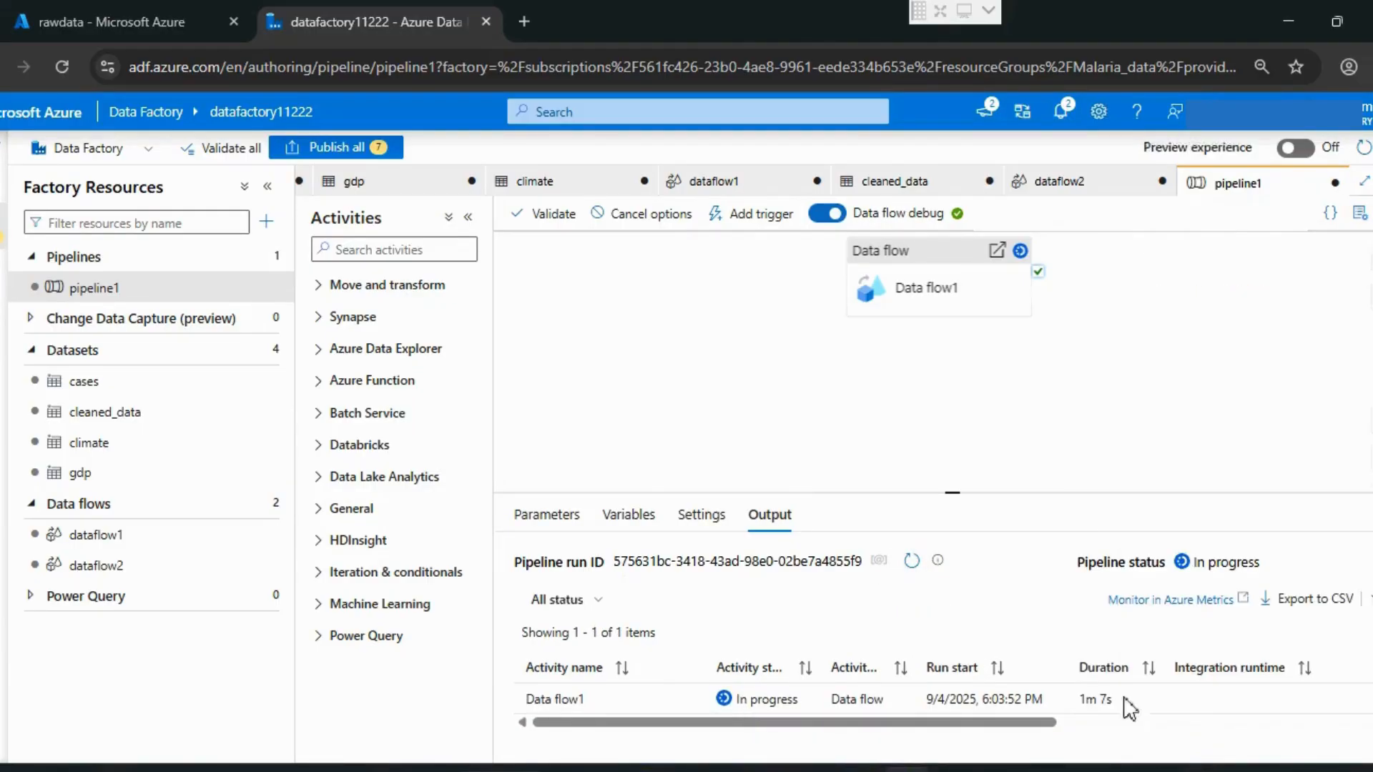
{"action": "left_click", "coordinate": [913, 562]}
{"action": "left_click", "coordinate": [913, 562]}
{"action": "left_click", "coordinate": [912, 562]}
{"action": "left_click", "coordinate": [913, 565]}
{"action": "left_click", "coordinate": [912, 562]}
{"action": "left_click", "coordinate": [912, 562]}
{"action": "left_click", "coordinate": [912, 562]}
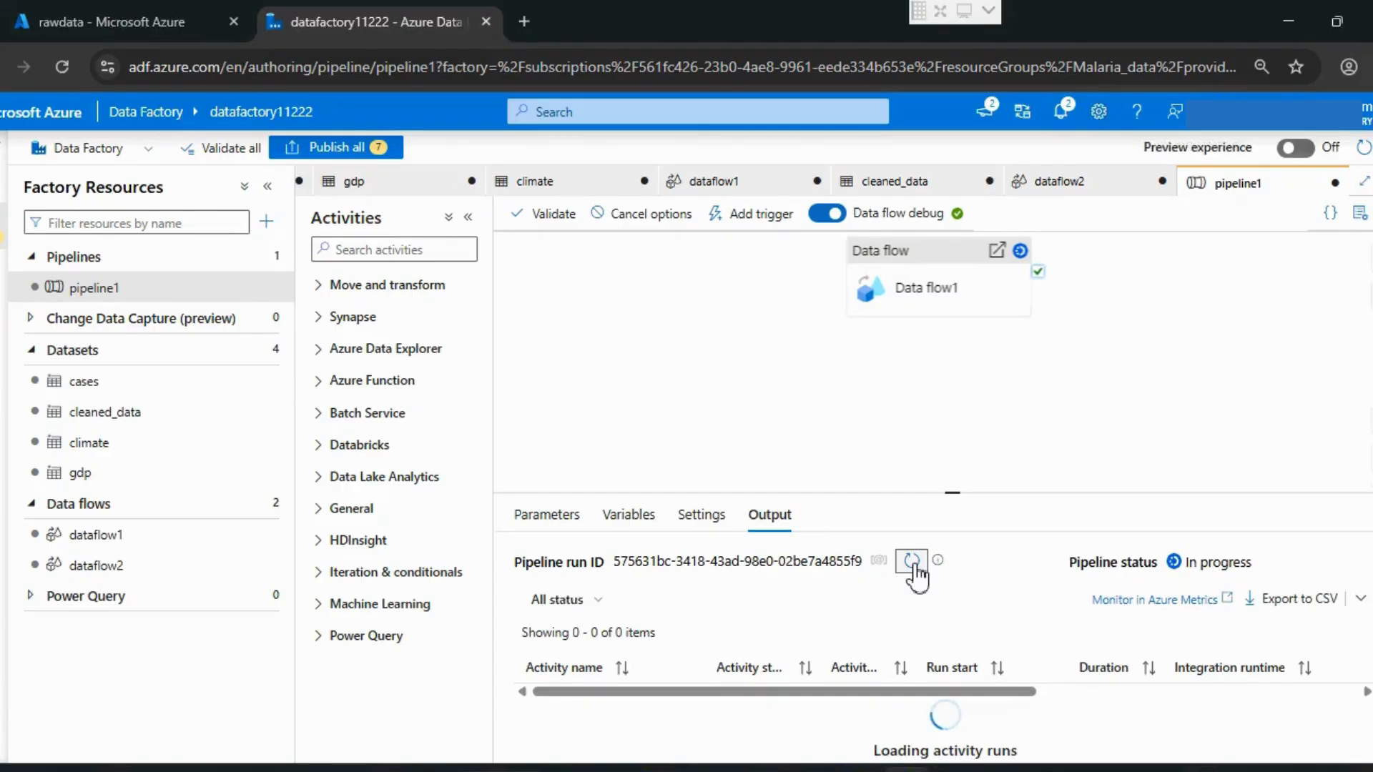
{"action": "left_click", "coordinate": [912, 562]}
{"action": "left_click", "coordinate": [912, 562]}
{"action": "left_click", "coordinate": [912, 562]}
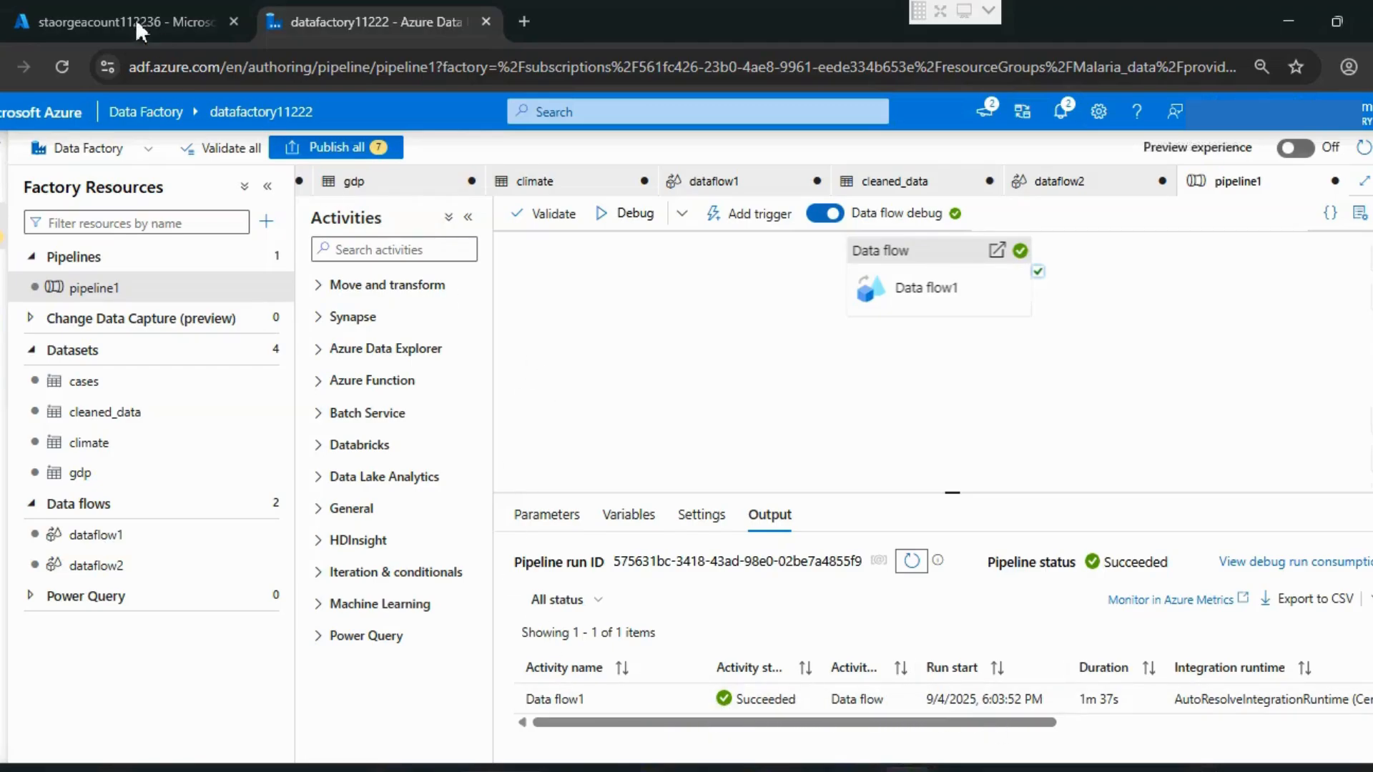
Step: Switch to the storage account in the Azure portal and examine the header row of finalized_data-00001.csv in the processed-data container
{"action": "left_click", "coordinate": [114, 14]}
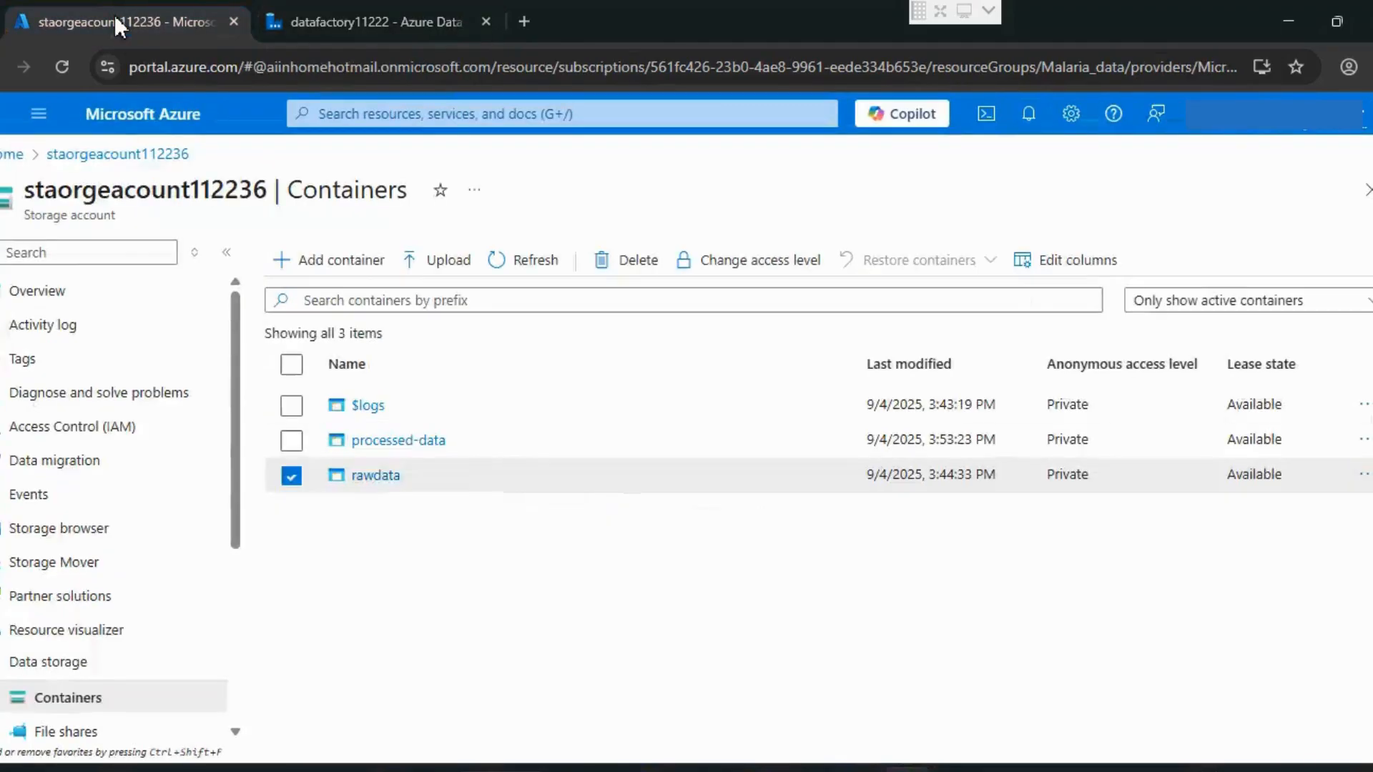
{"action": "left_click", "coordinate": [430, 446]}
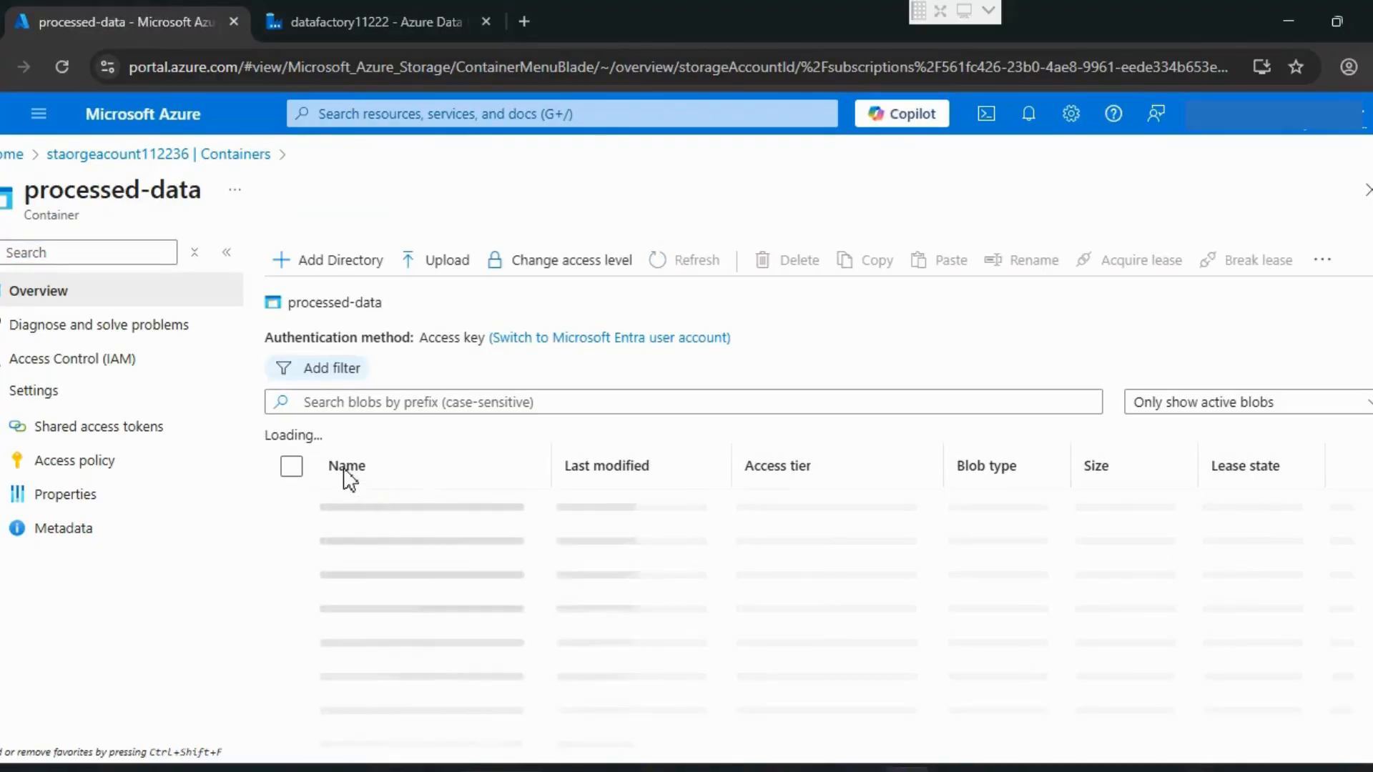
{"action": "left_click", "coordinate": [430, 509]}
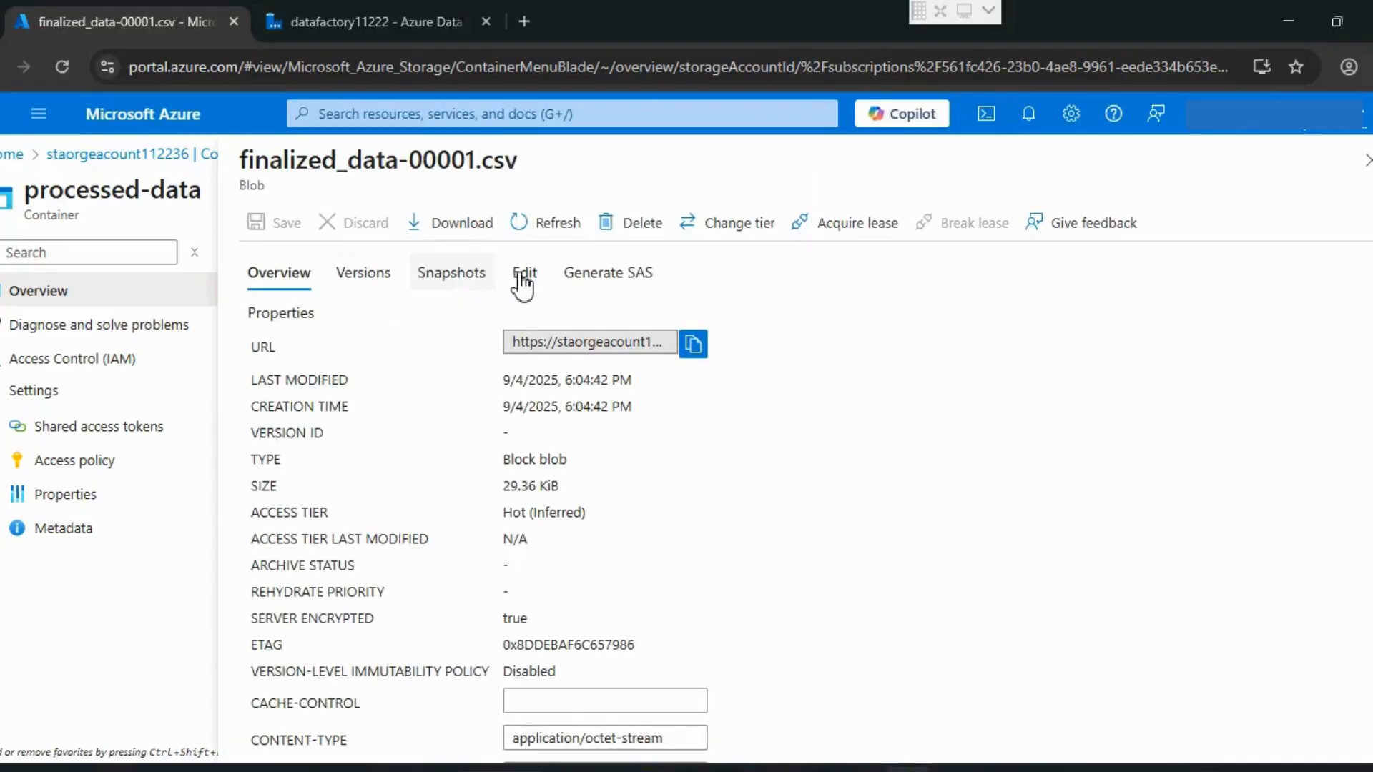
{"action": "left_click", "coordinate": [522, 279]}
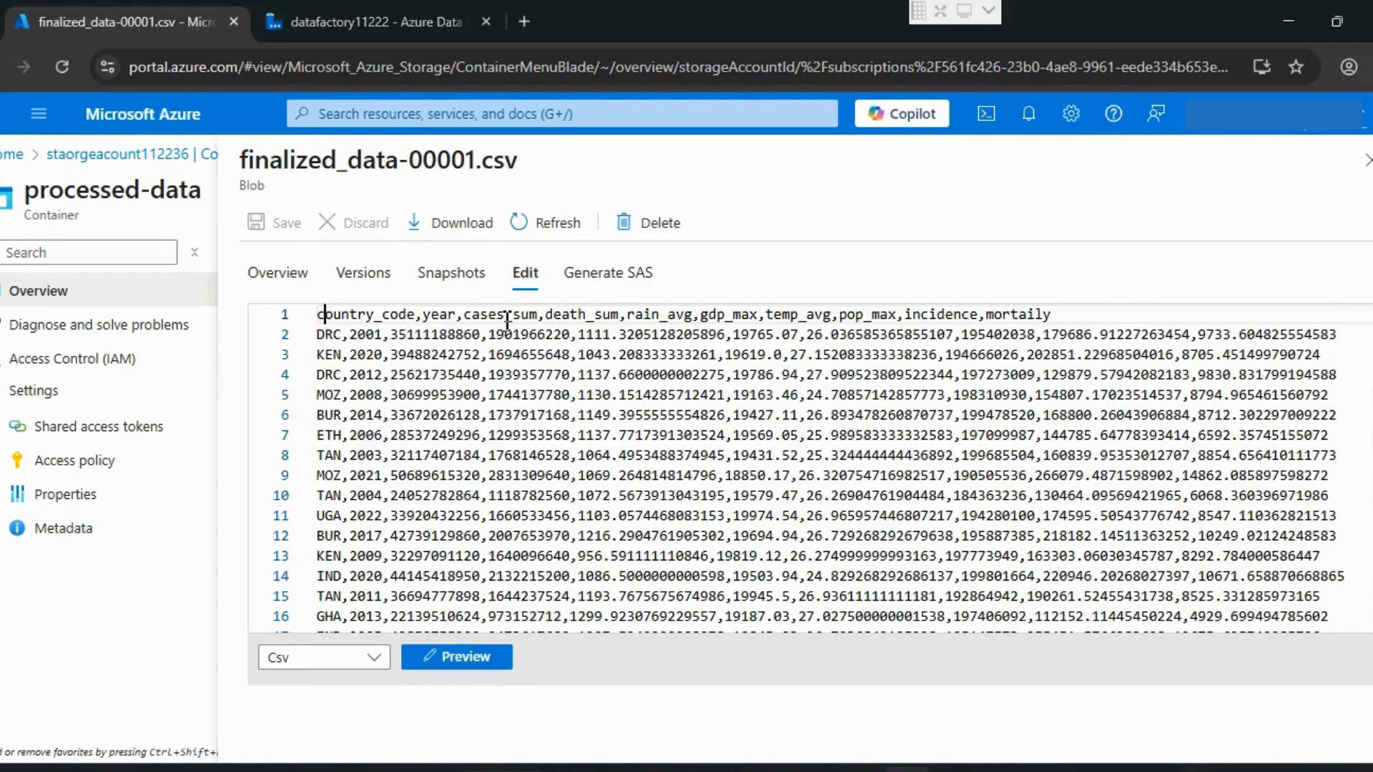
{"action": "left_click_drag", "start_coordinate": [506, 321], "coordinate": [1105, 318]}
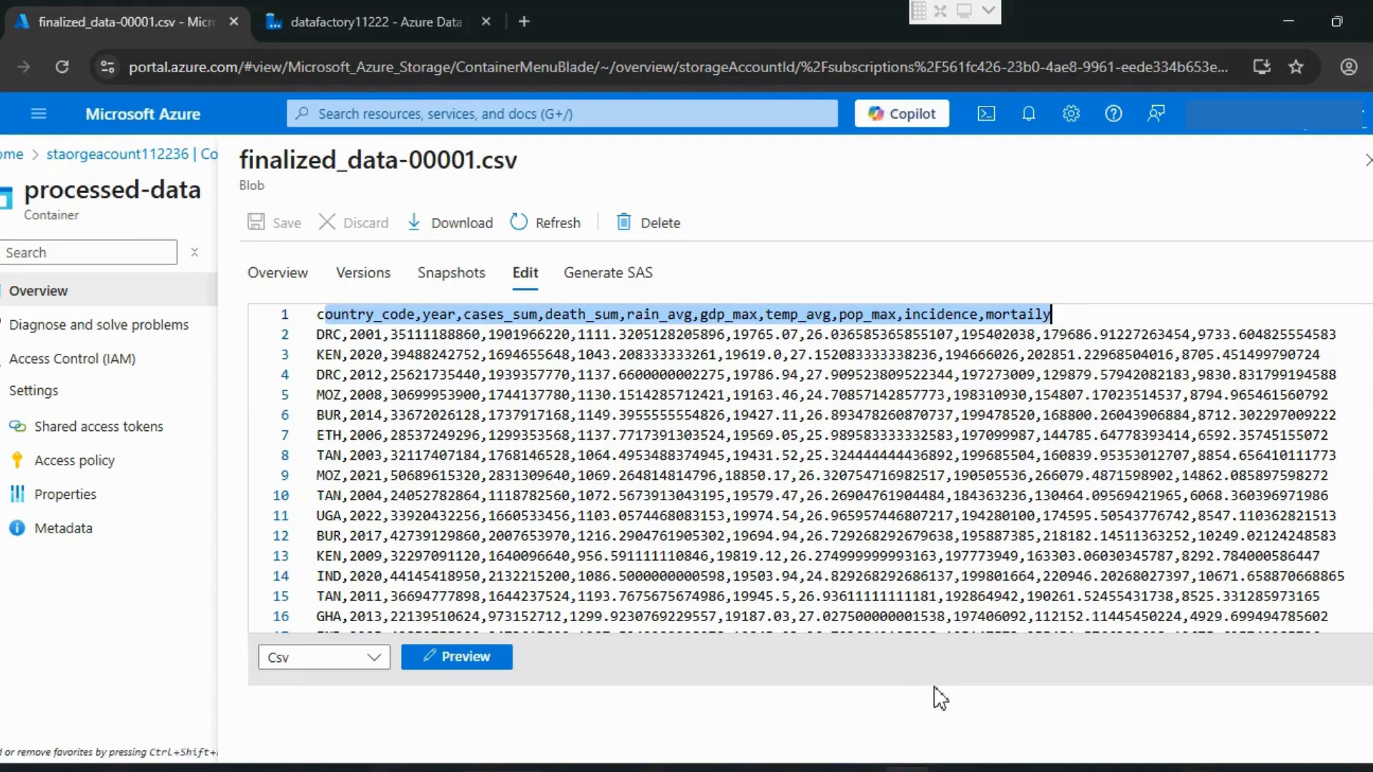
{"action": "left_click", "coordinate": [119, 218]}
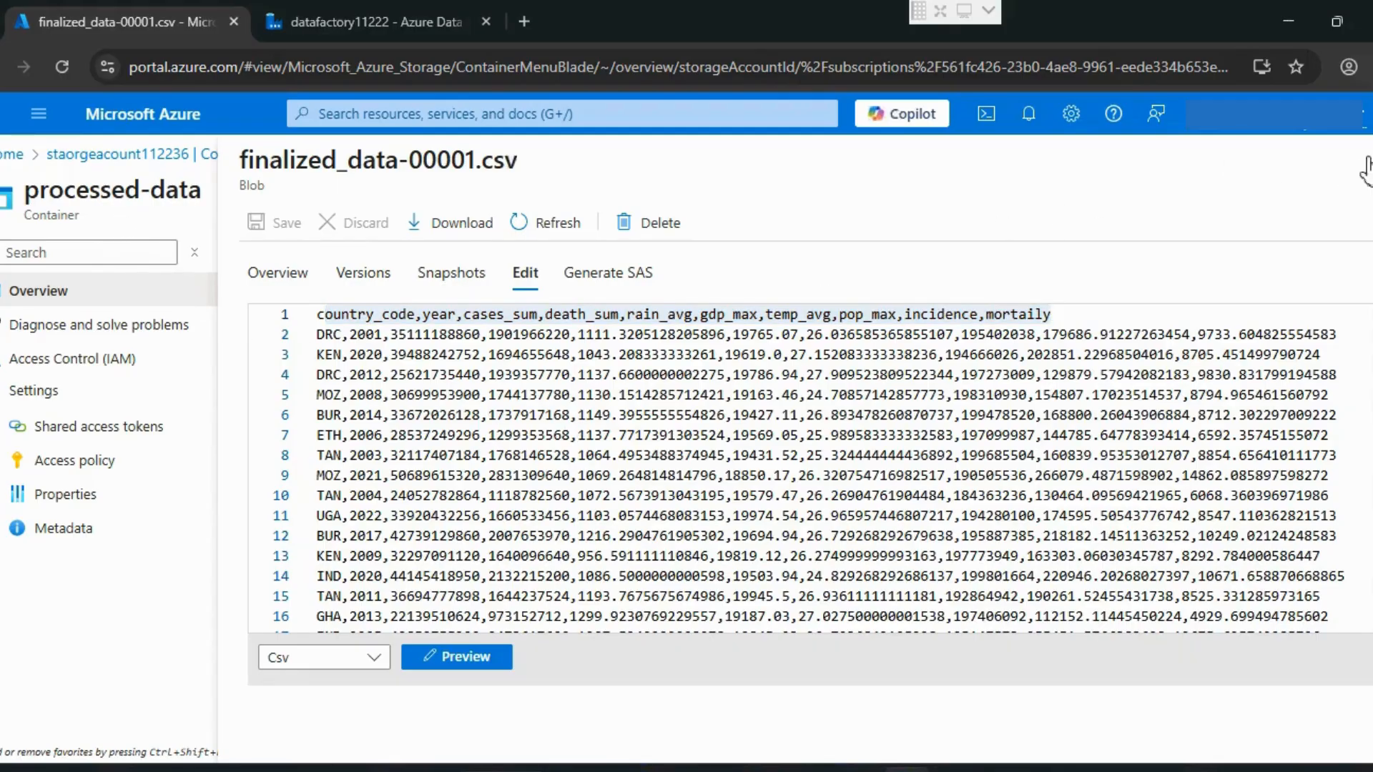